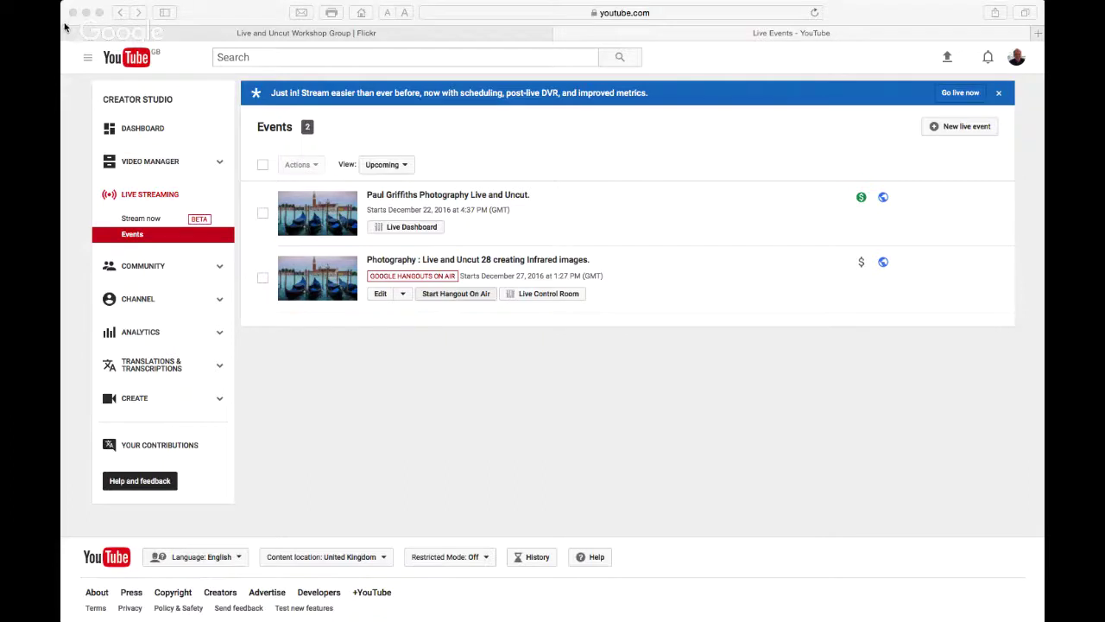
Switch from YouTube Creator Studio to the Live and Uncut Workshop group's Flickr photo pool.
left_click(486, 45)
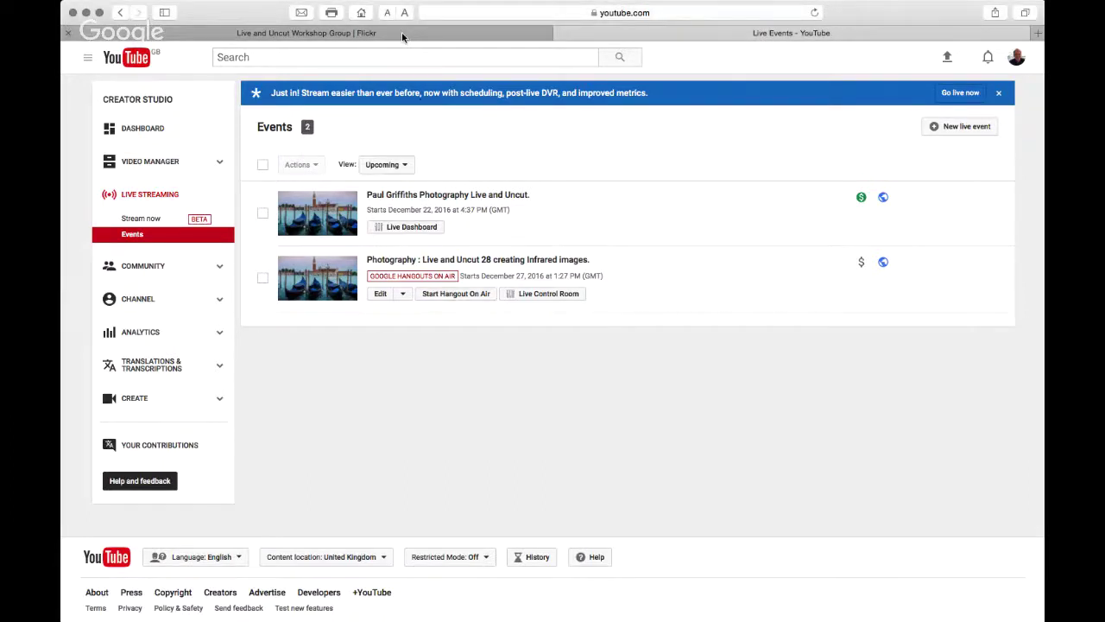
left_click(380, 35)
scroll(560, 94, "down", 5)
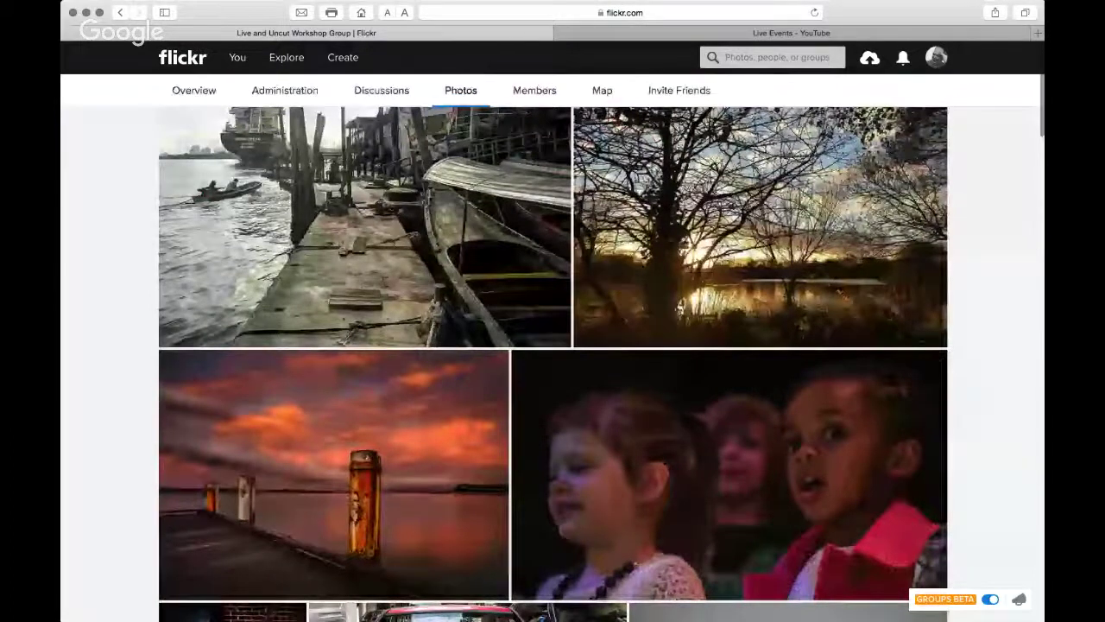
left_click(83, 610)
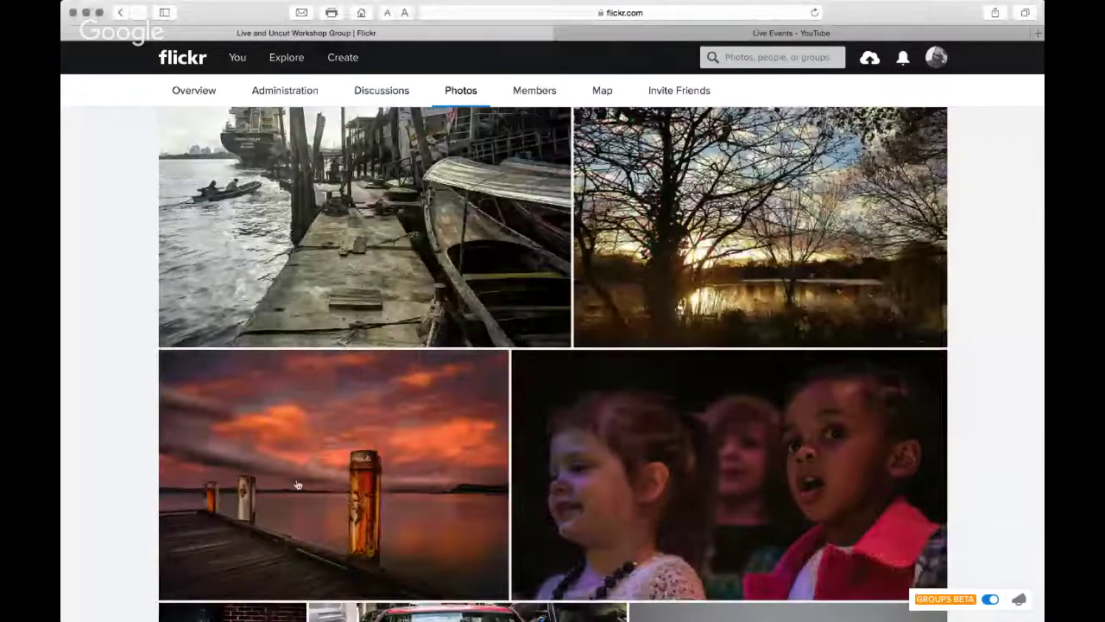
Scroll down the group's Photos grid and open the 'Talking to strangers' photo page.
scroll(338, 432, "down", 10)
scroll(335, 430, "down", 12)
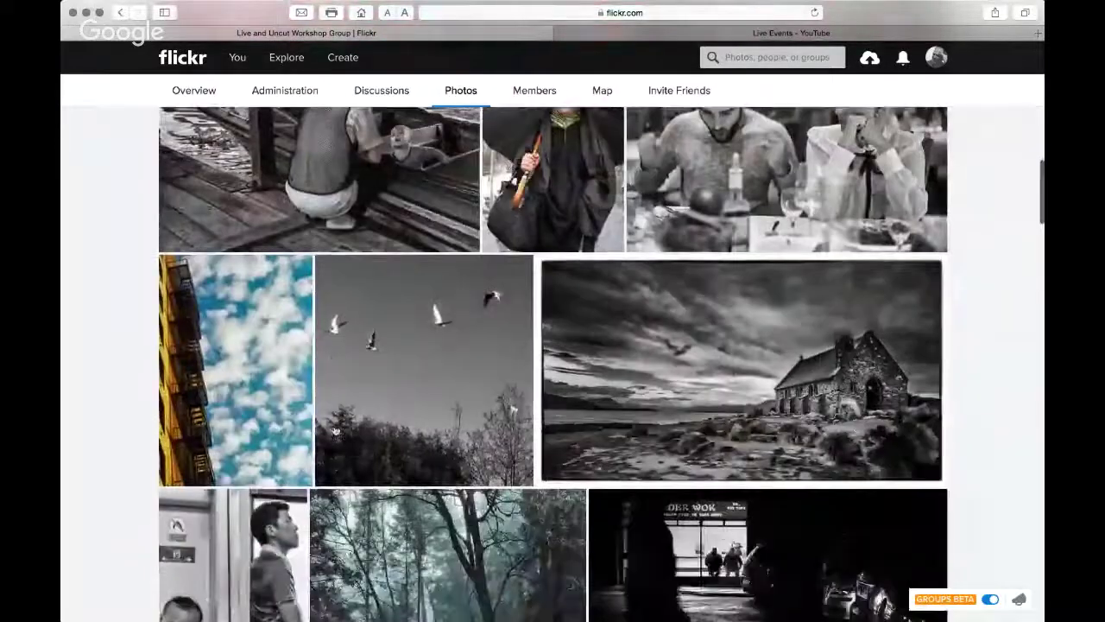
scroll(337, 429, "down", 5)
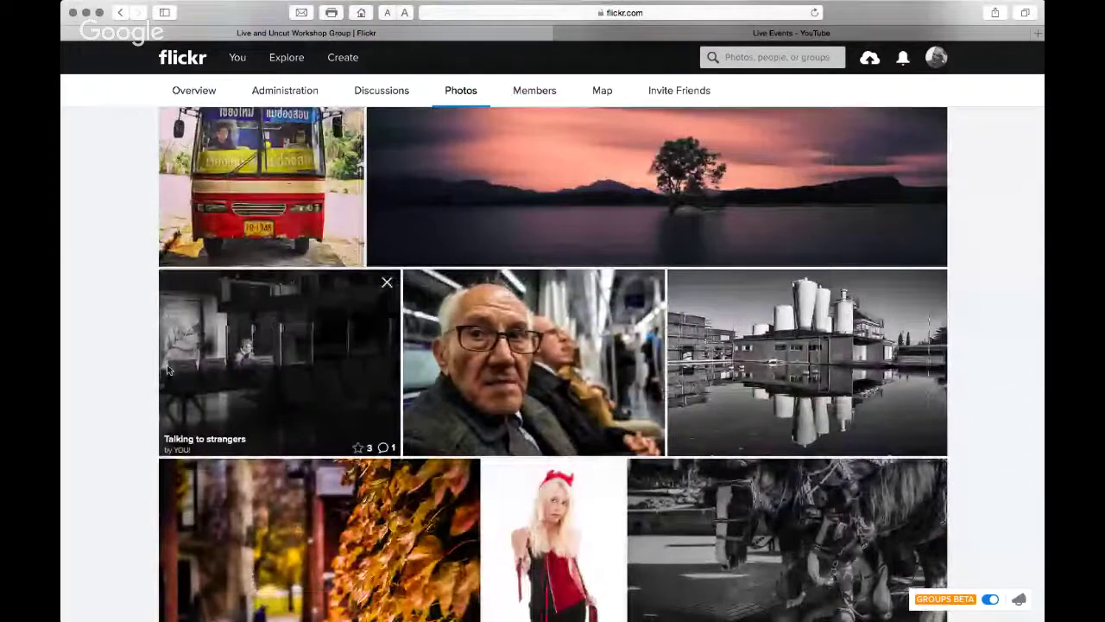
left_click(257, 347)
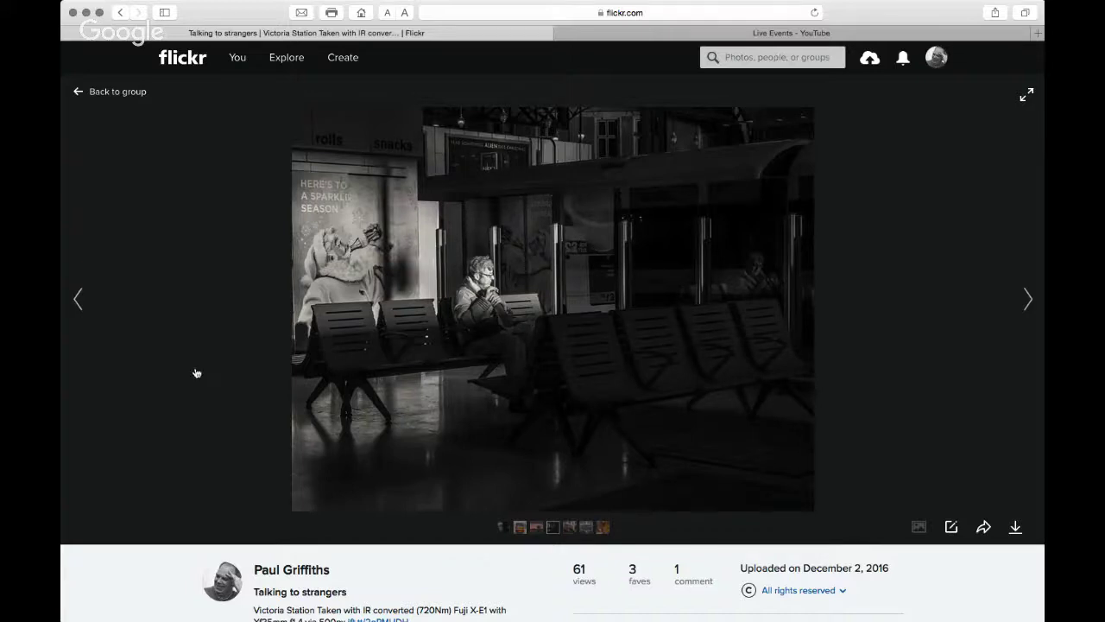
Step back to the Wanaka, New Zealand tree photo and skim its comments.
left_click(78, 300)
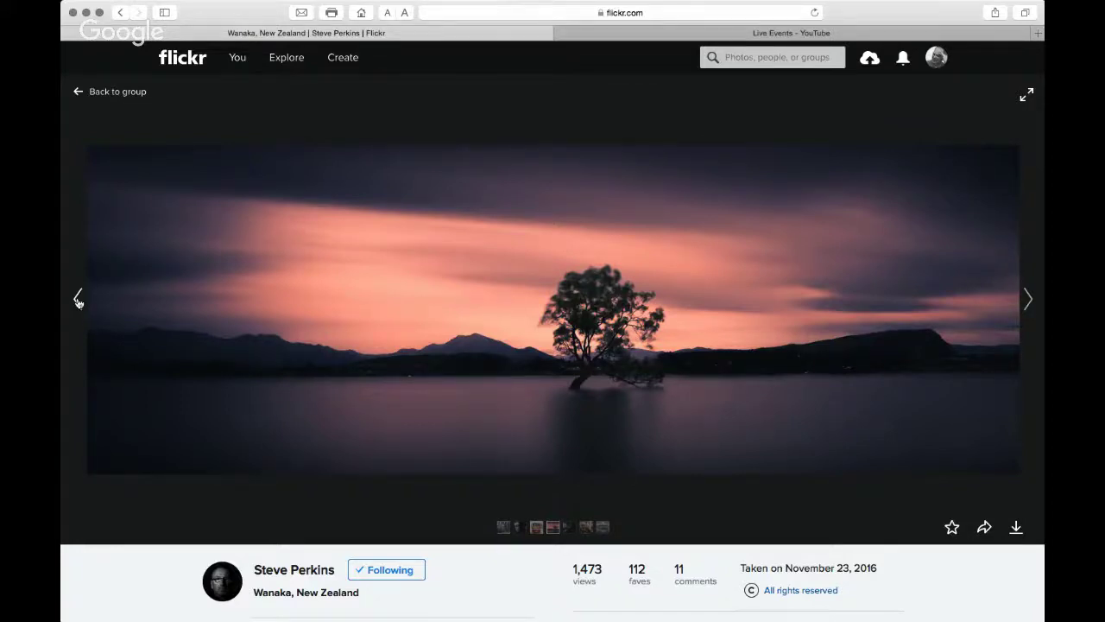
scroll(448, 315, "down", 5)
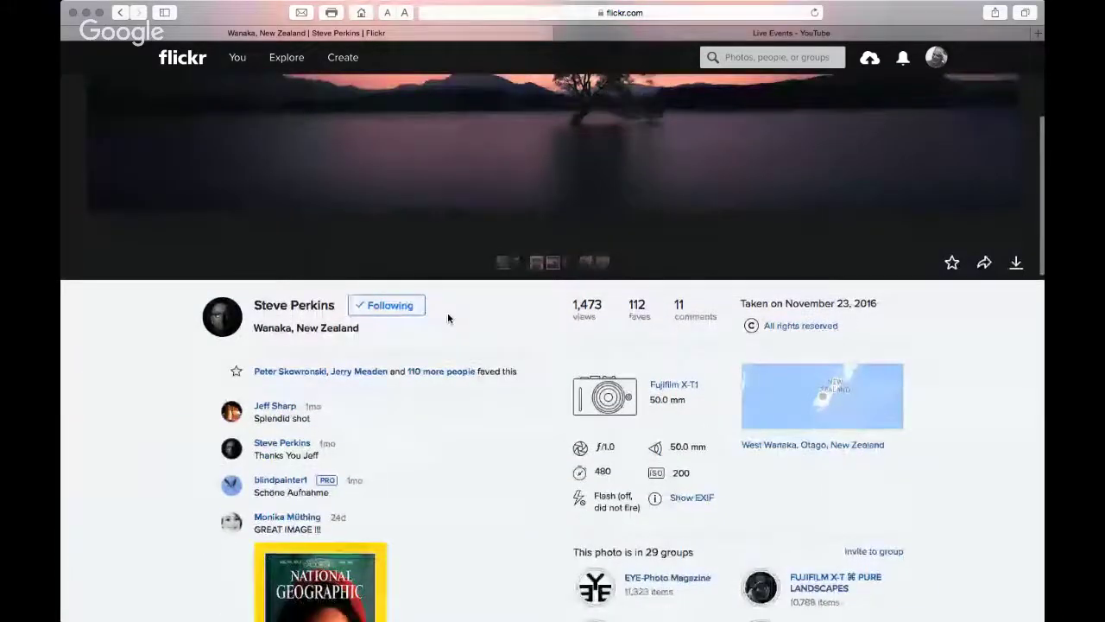
scroll(448, 318, "down", 8)
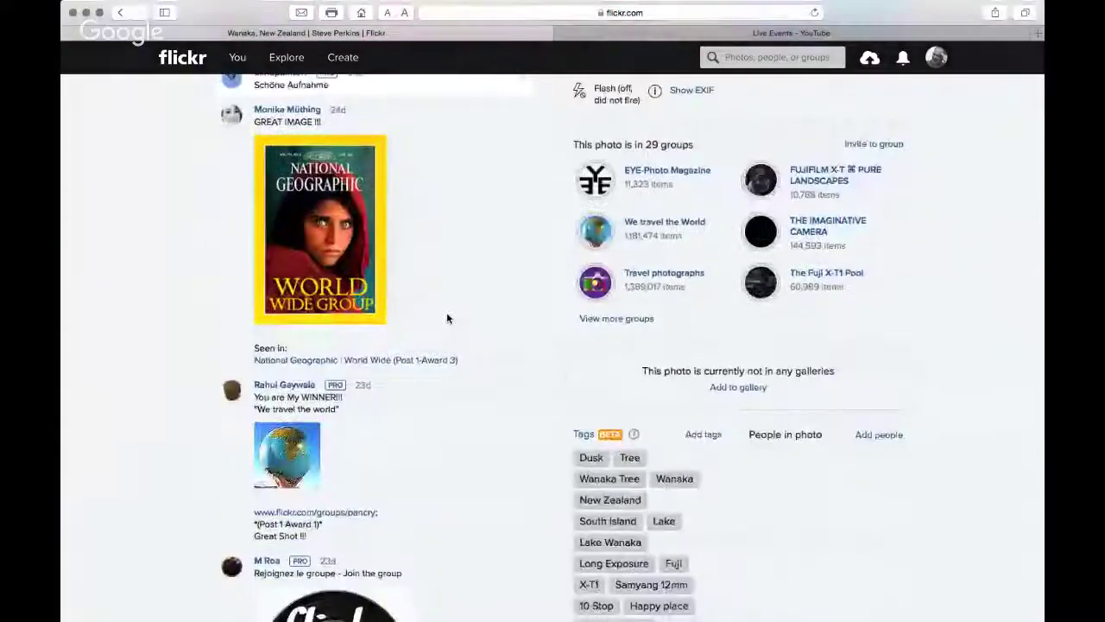
scroll(446, 318, "up", 10)
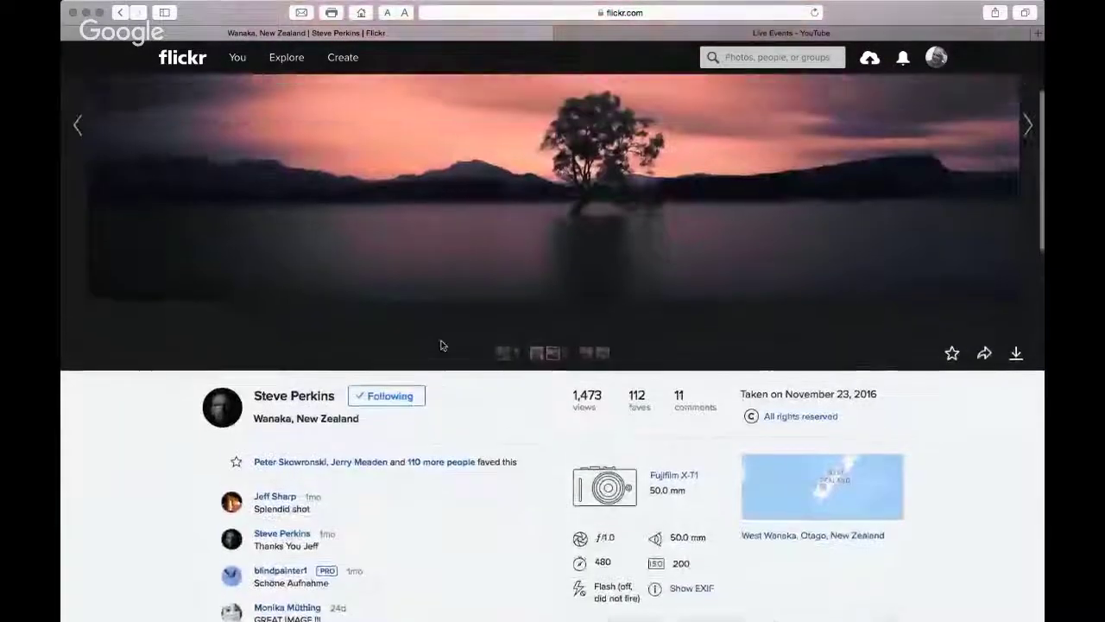
scroll(440, 345, "up", 3)
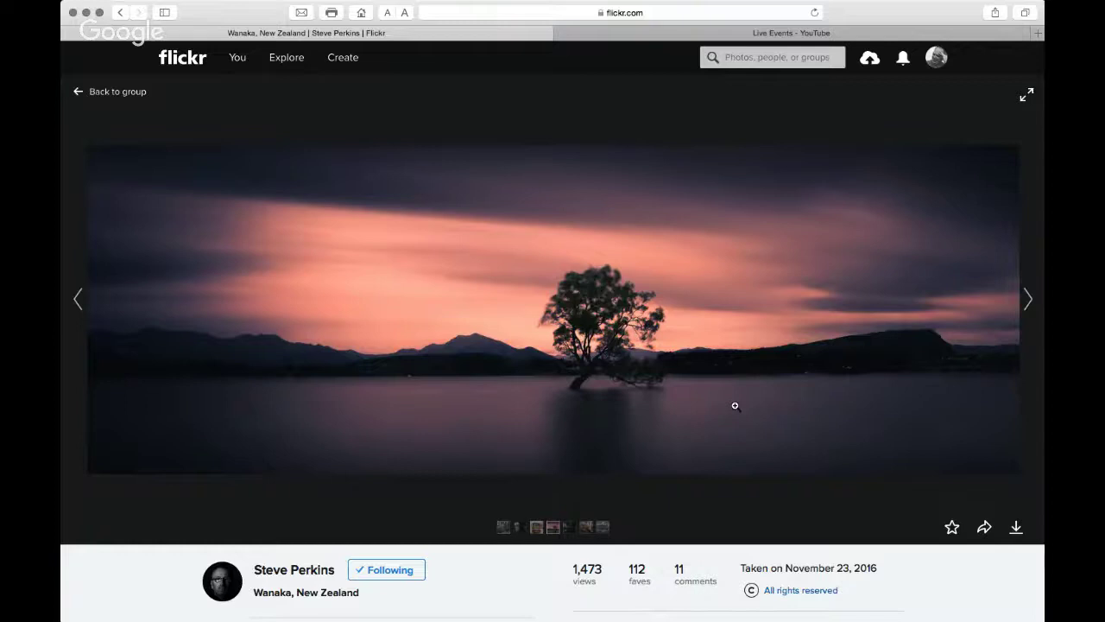
Review its camera settings, groups and tags, then move back to the Maehongson bus driver photo.
scroll(735, 406, "down", 5)
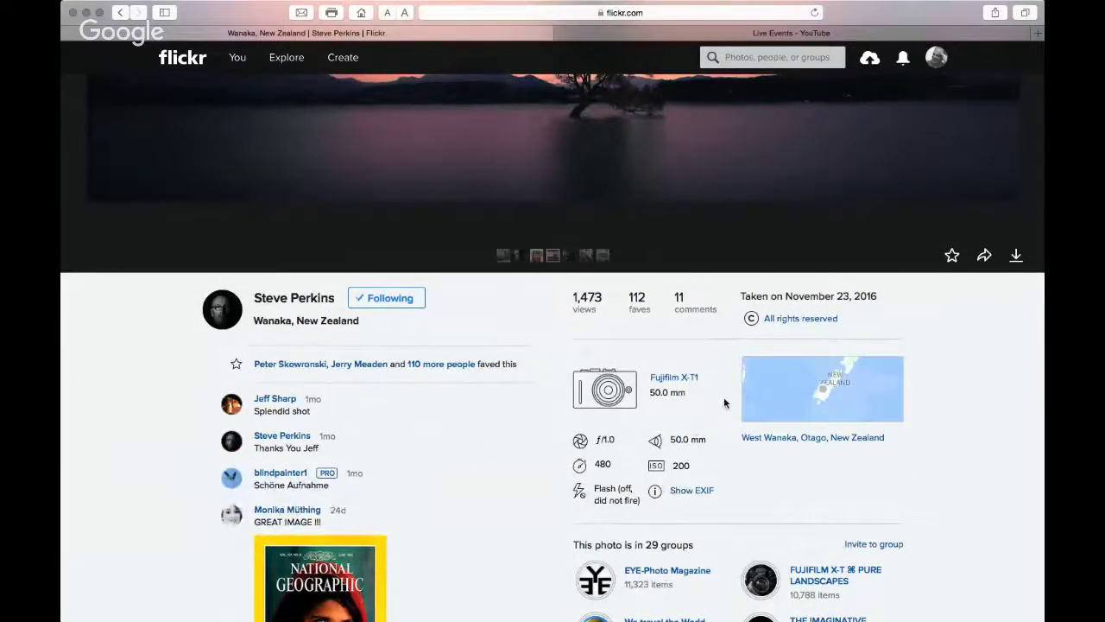
scroll(724, 404, "down", 2)
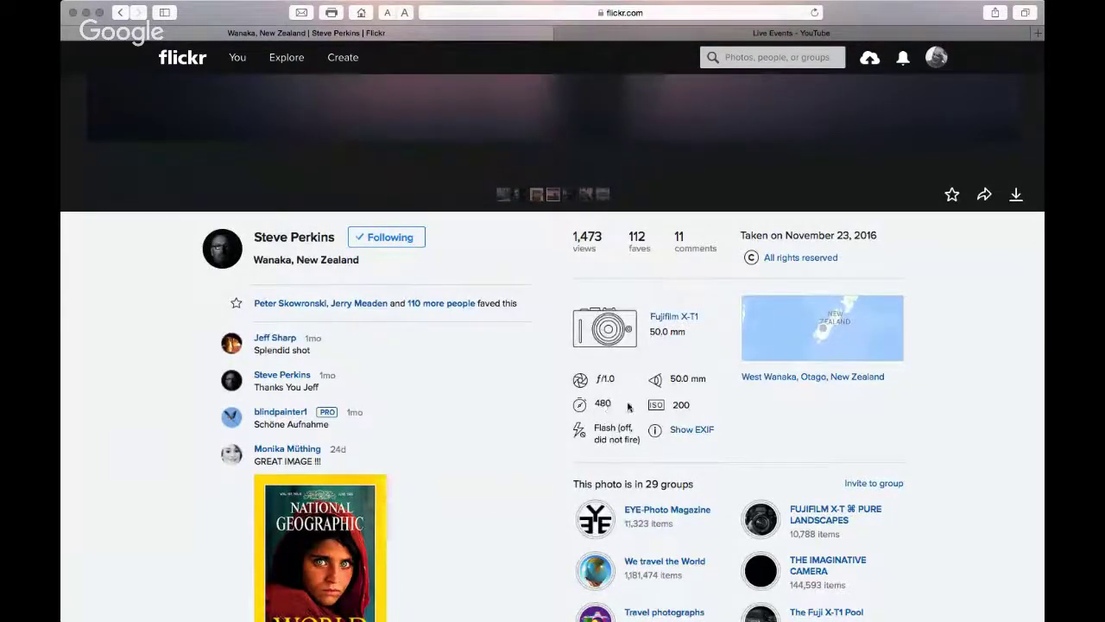
scroll(509, 389, "up", 6)
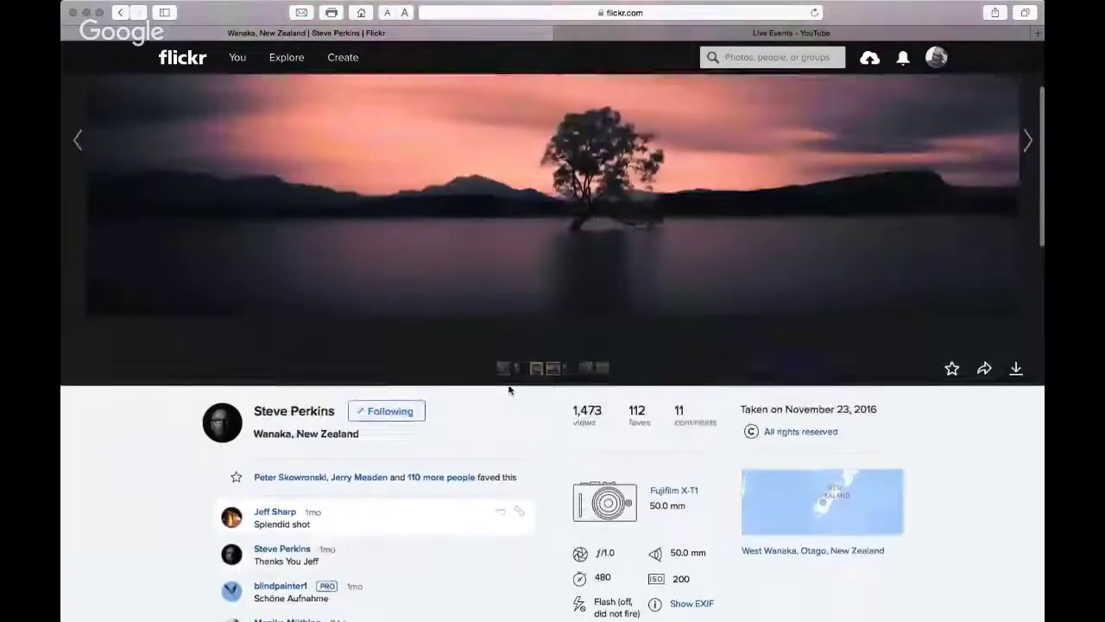
scroll(508, 384, "down", 3)
scroll(509, 387, "down", 8)
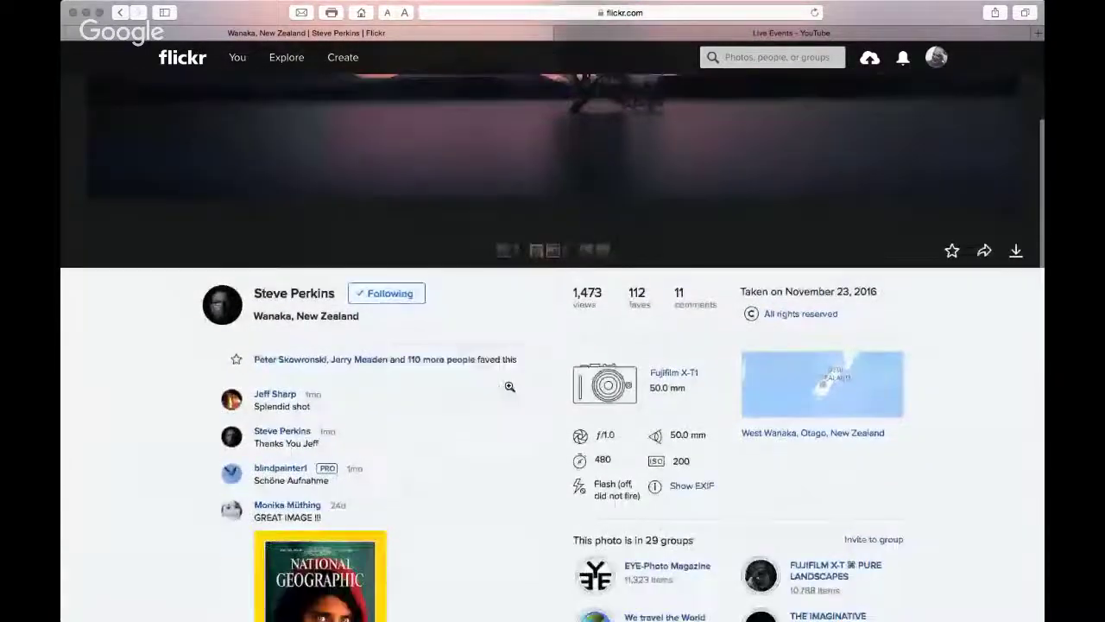
scroll(509, 390, "down", 8)
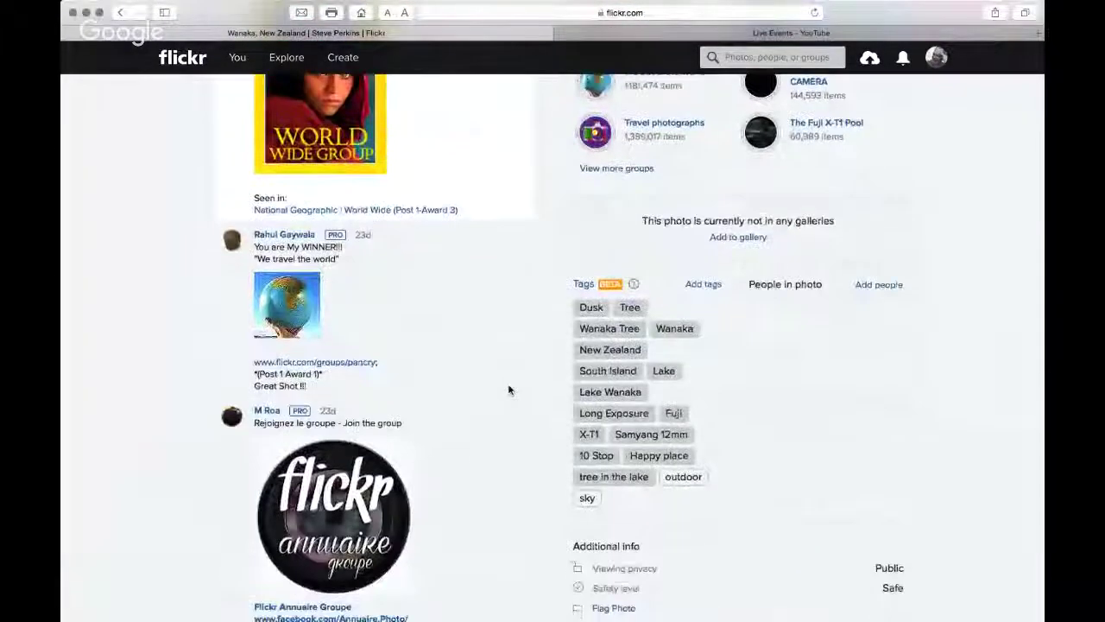
scroll(508, 389, "up", 1)
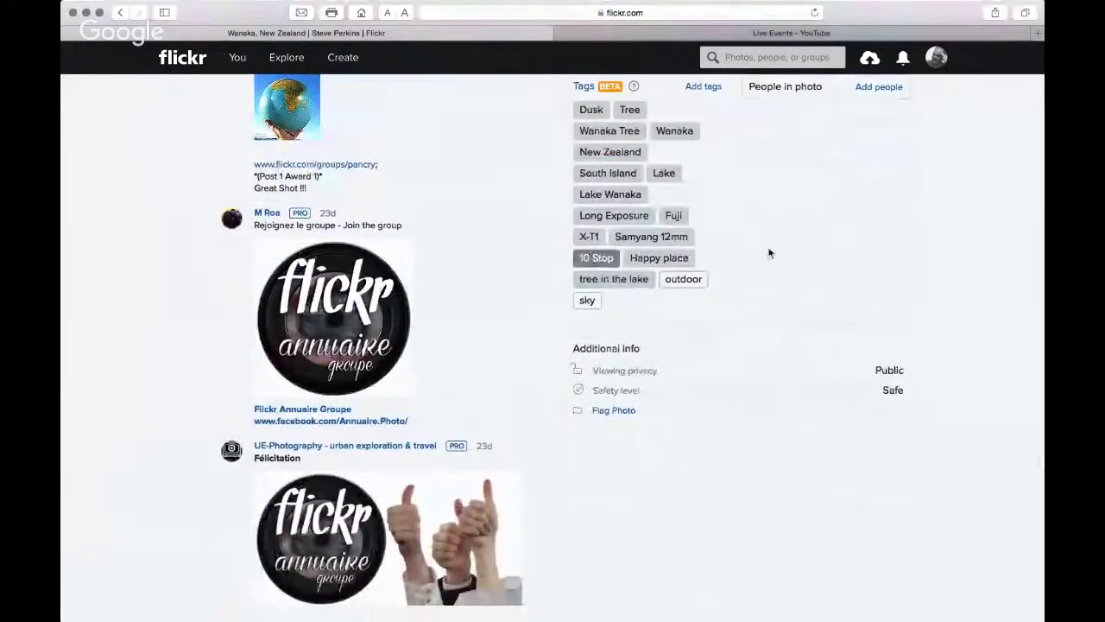
scroll(846, 248, "up", 8)
scroll(848, 250, "up", 10)
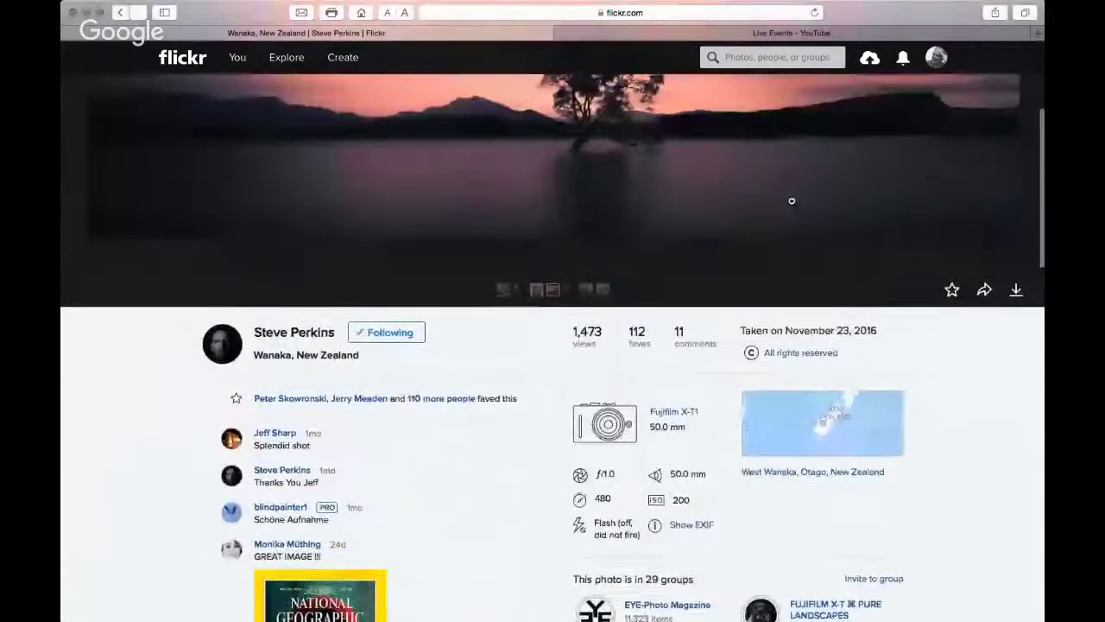
scroll(619, 213, "up", 2)
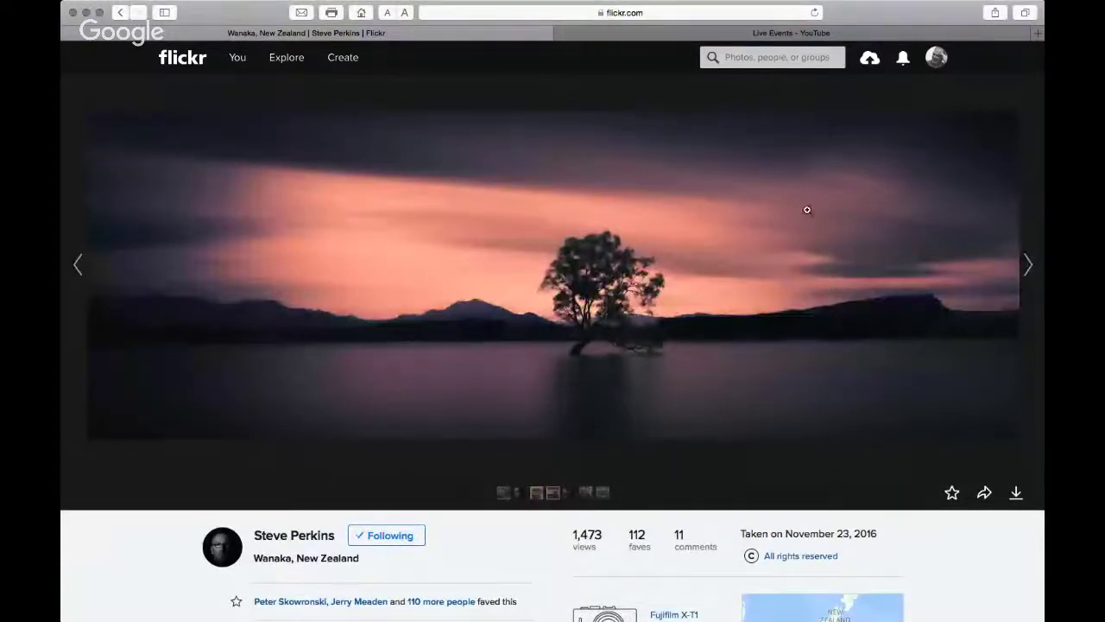
scroll(827, 318, "down", 5)
scroll(827, 321, "down", 2)
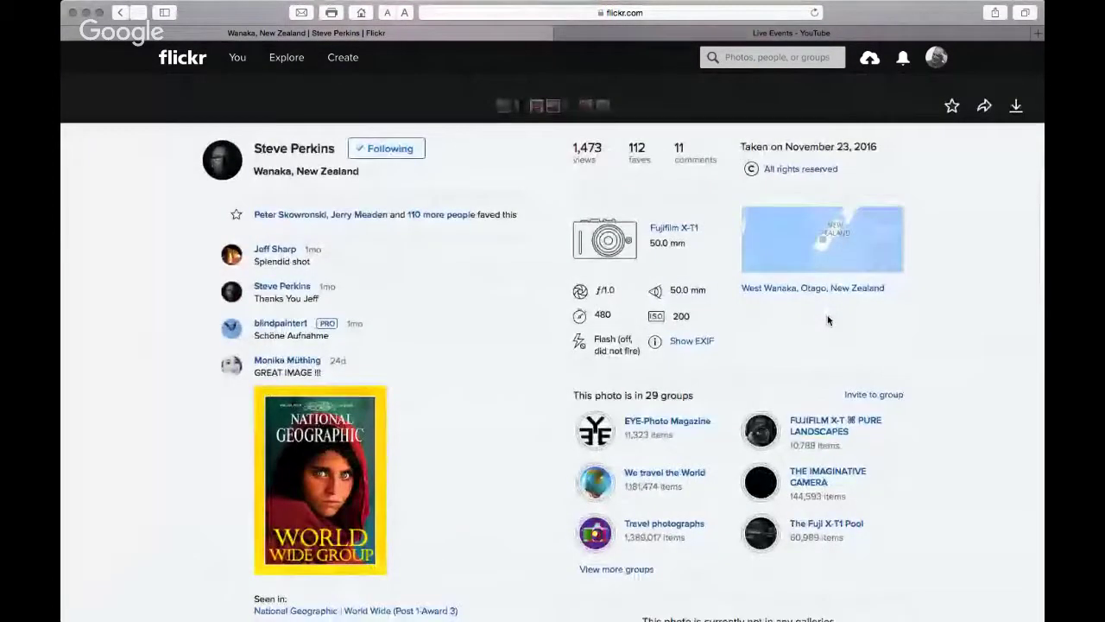
scroll(827, 318, "up", 7)
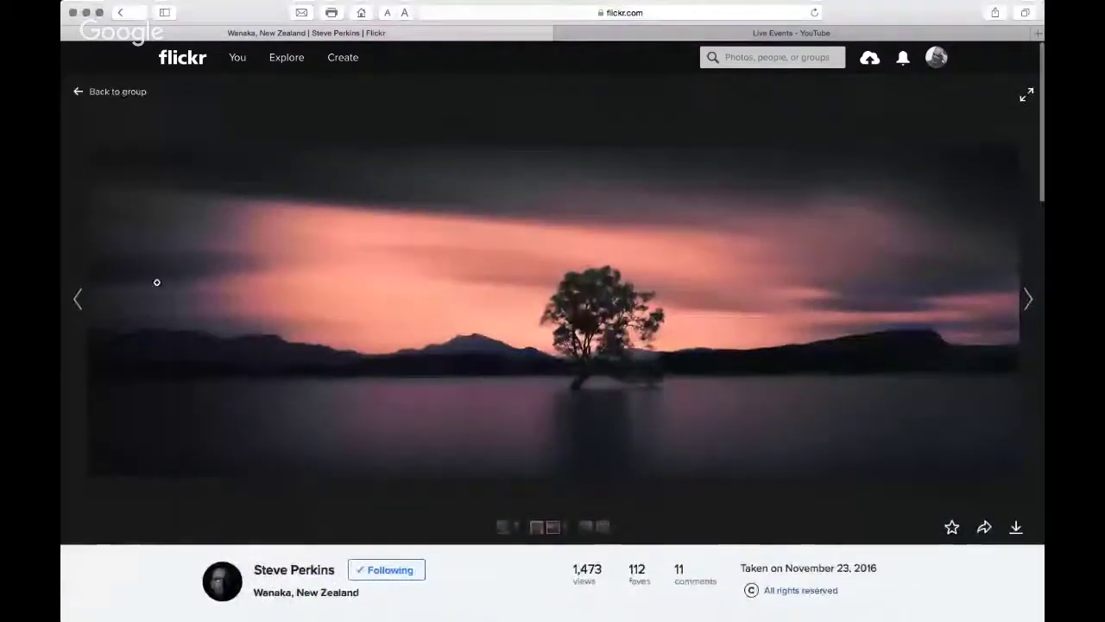
left_click(77, 300)
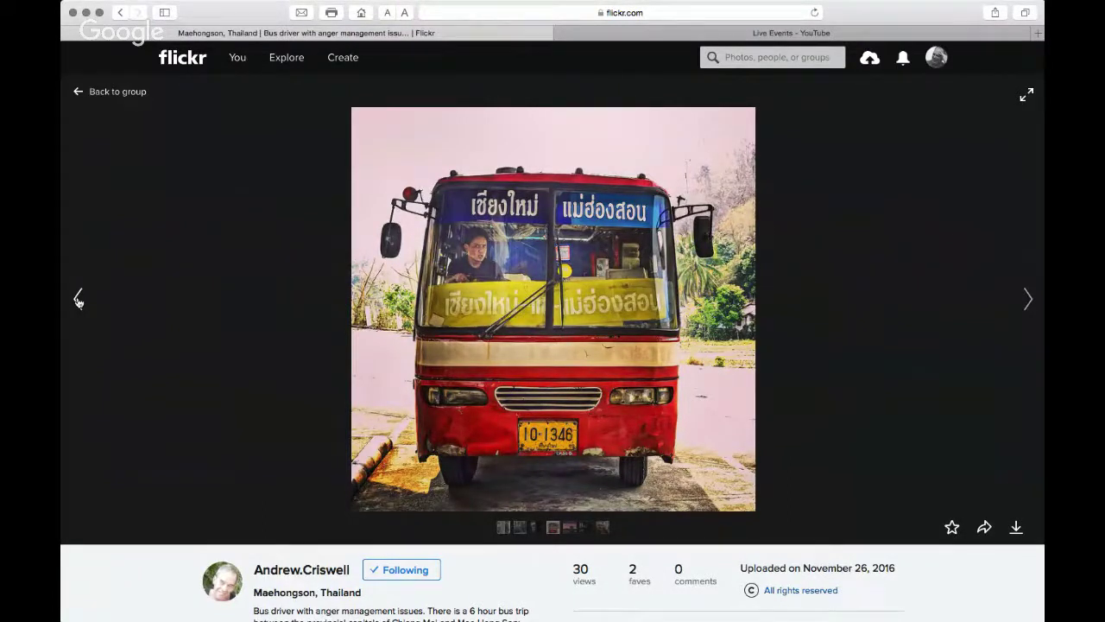
scroll(270, 207, "down", 2)
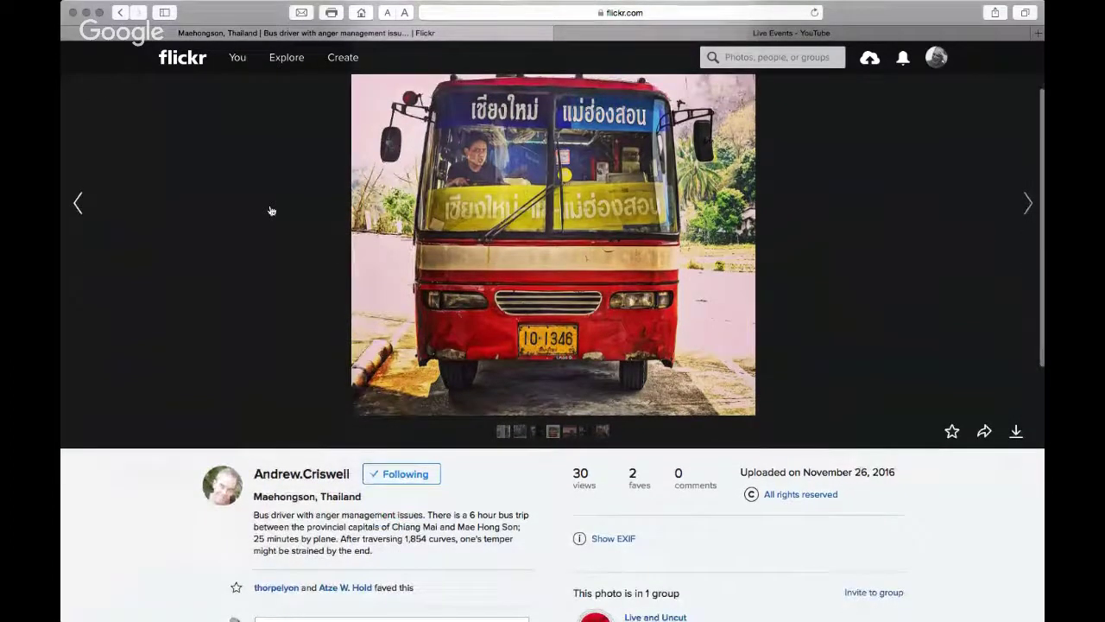
scroll(270, 211, "up", 2)
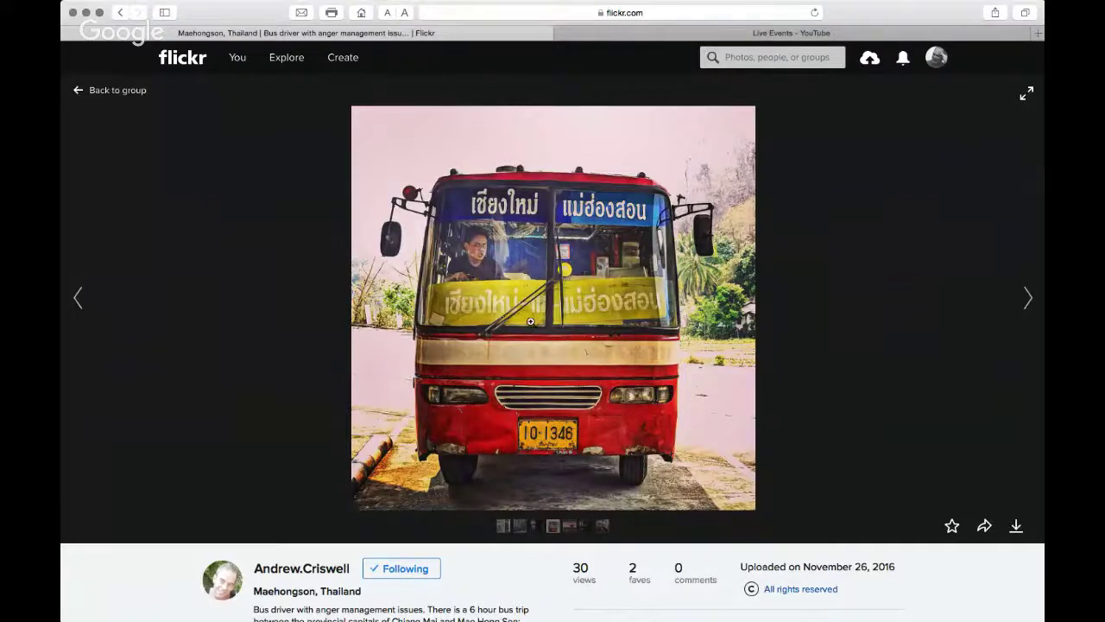
scroll(532, 319, "down", 3)
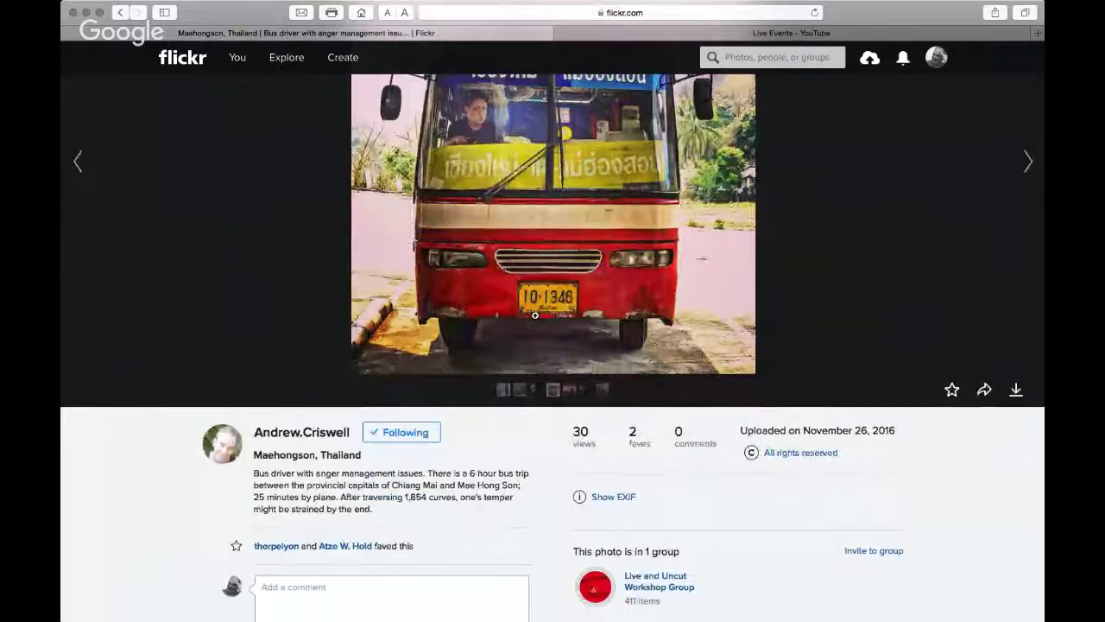
scroll(534, 315, "down", 1)
scroll(535, 316, "down", 6)
scroll(535, 316, "up", 3)
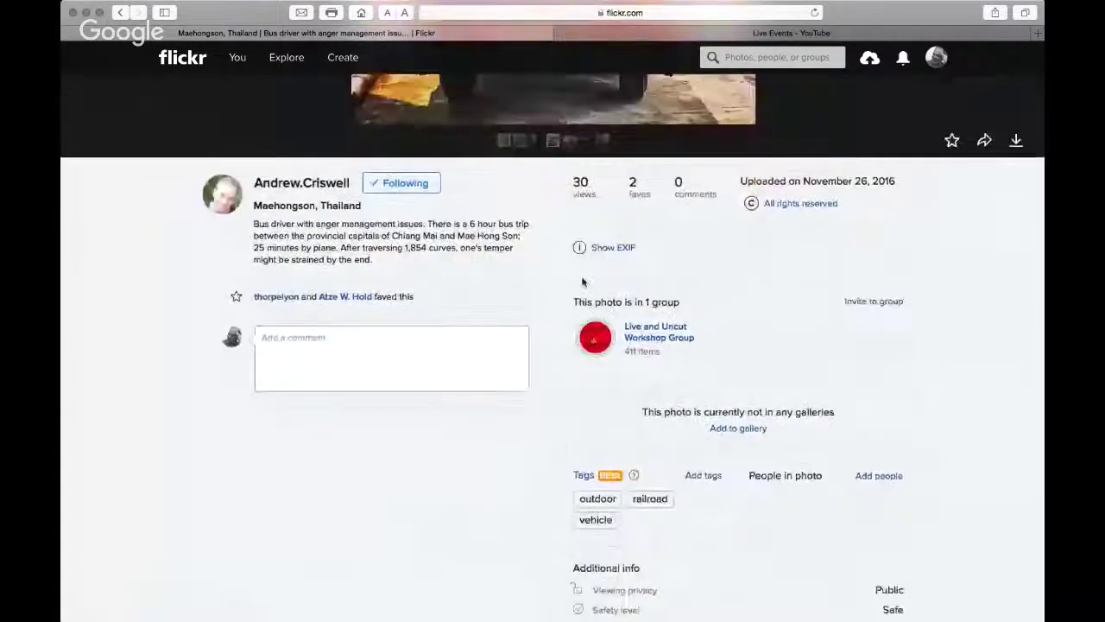
left_click(608, 285)
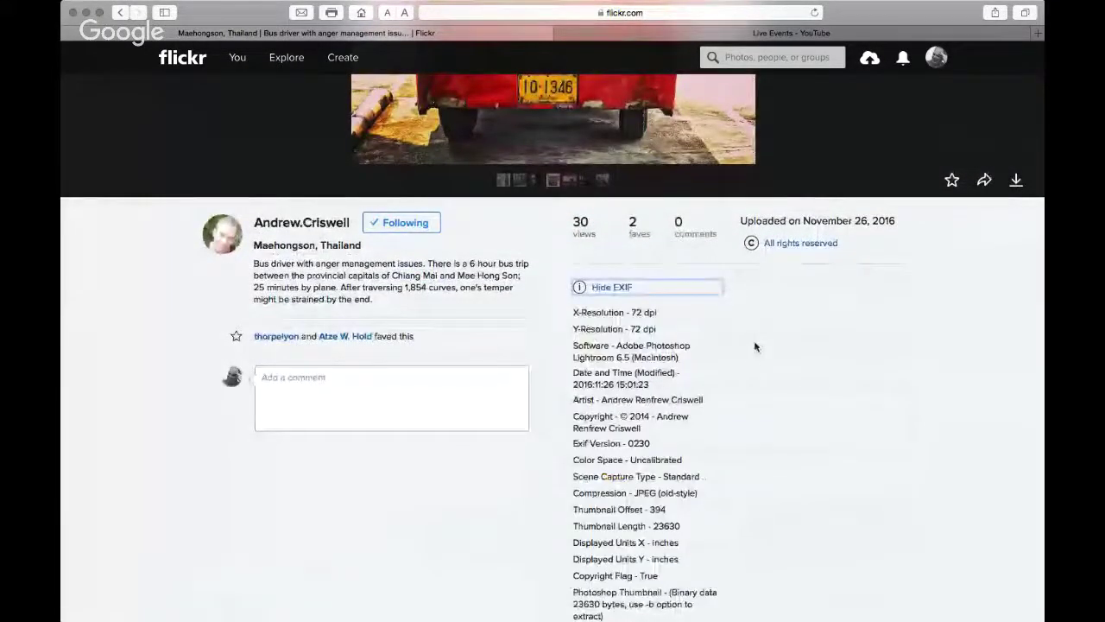
scroll(753, 354, "down", 3)
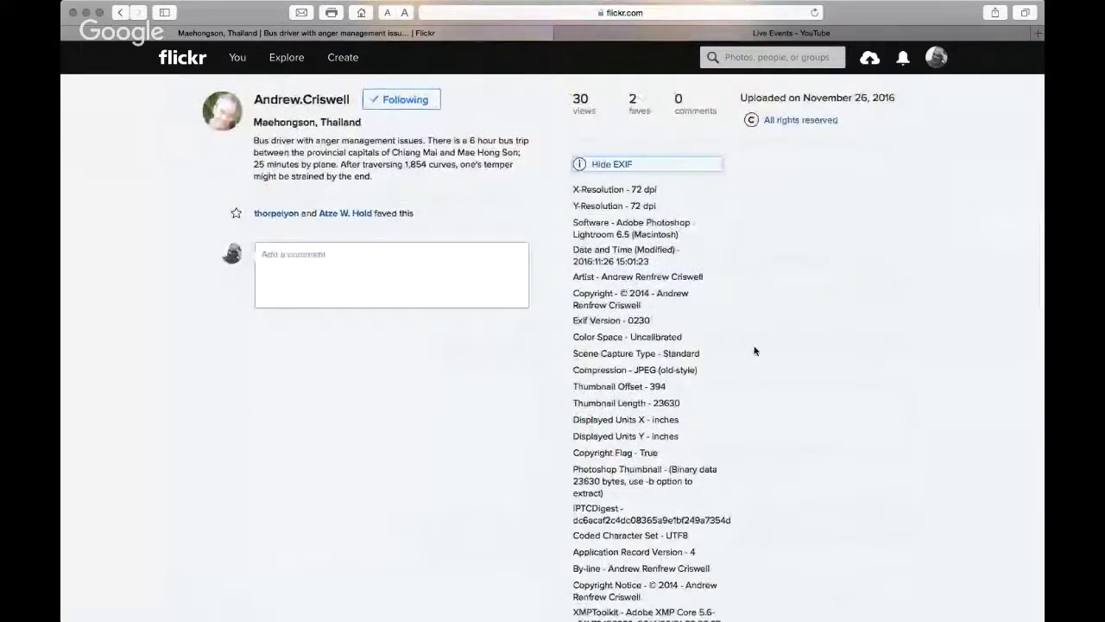
scroll(754, 349, "down", 4)
scroll(754, 350, "down", 4)
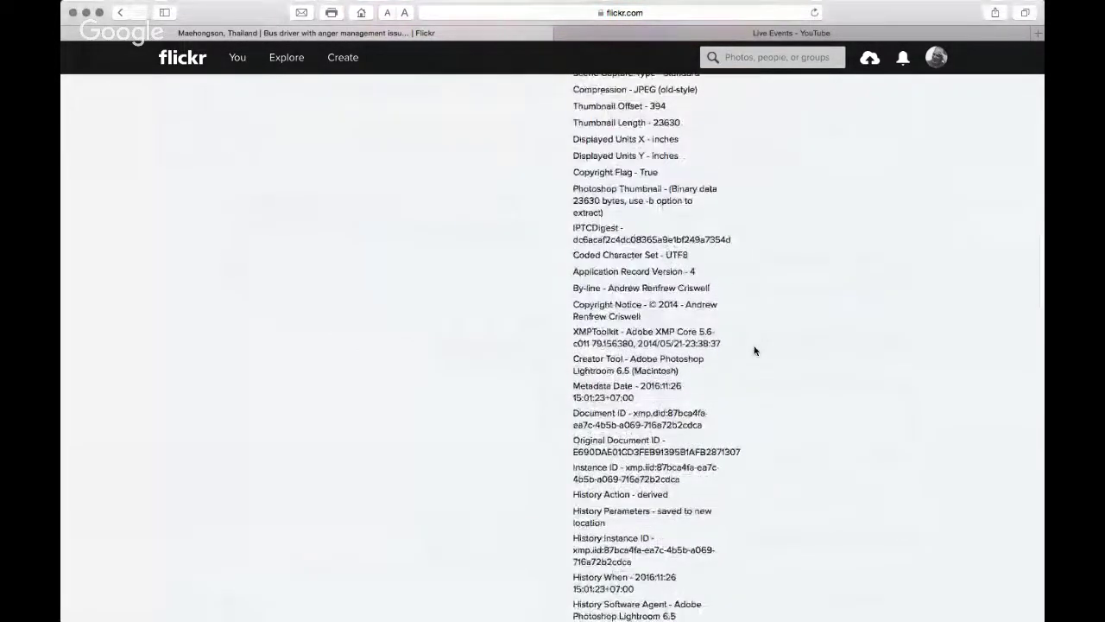
scroll(754, 349, "down", 5)
scroll(754, 350, "down", 7)
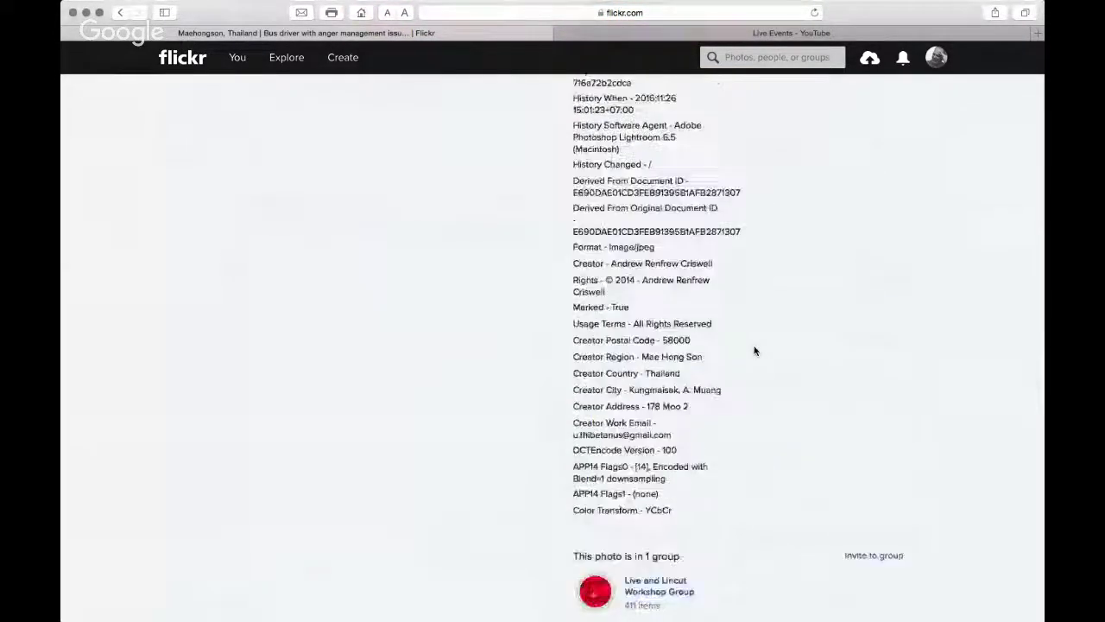
scroll(754, 350, "up", 15)
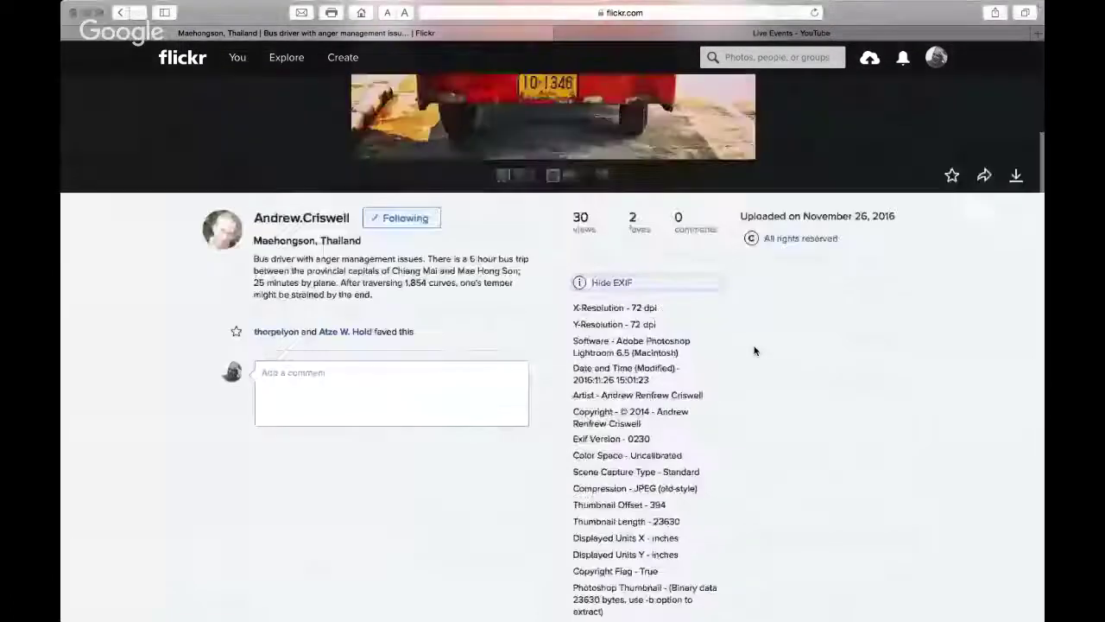
scroll(756, 349, "down", 6)
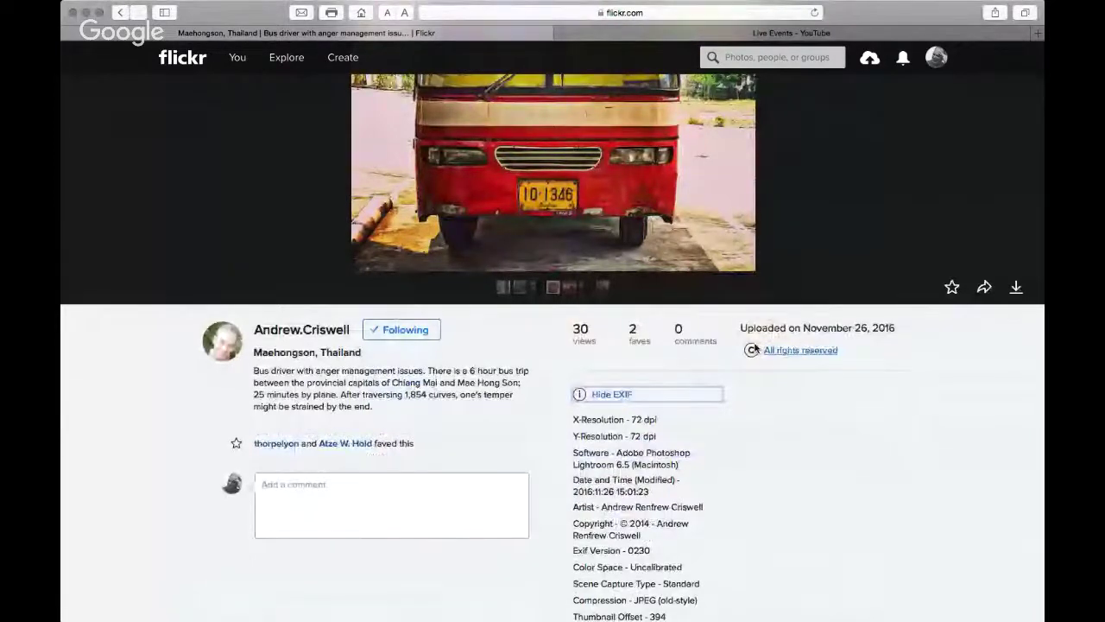
scroll(755, 349, "up", 6)
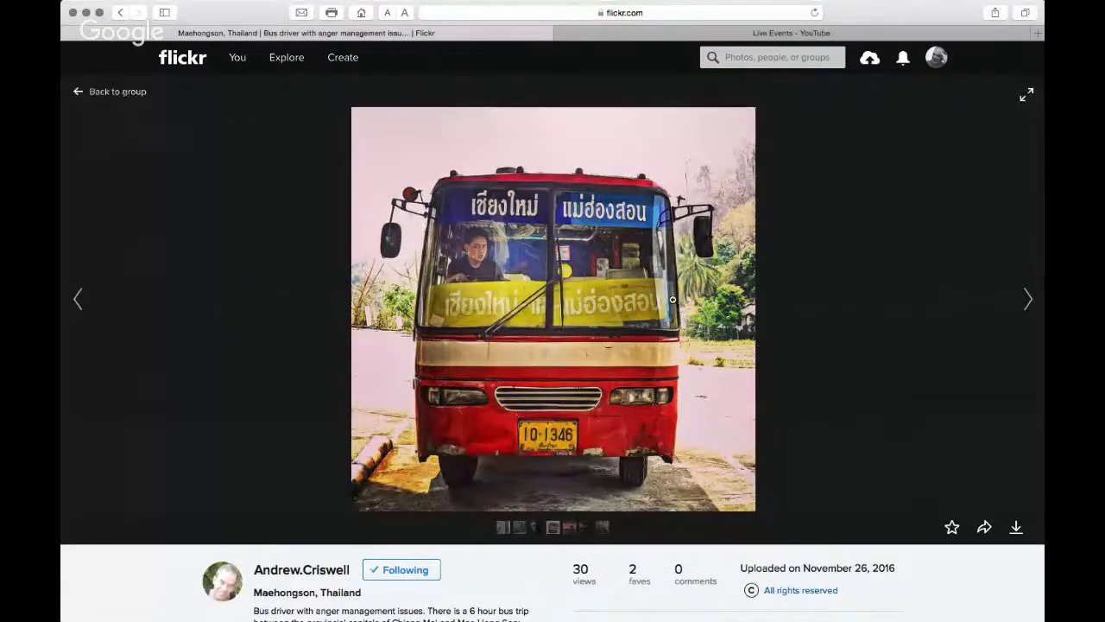
Step back to 'At The Take Away' and look over its camera details, groups and tags.
left_click(77, 300)
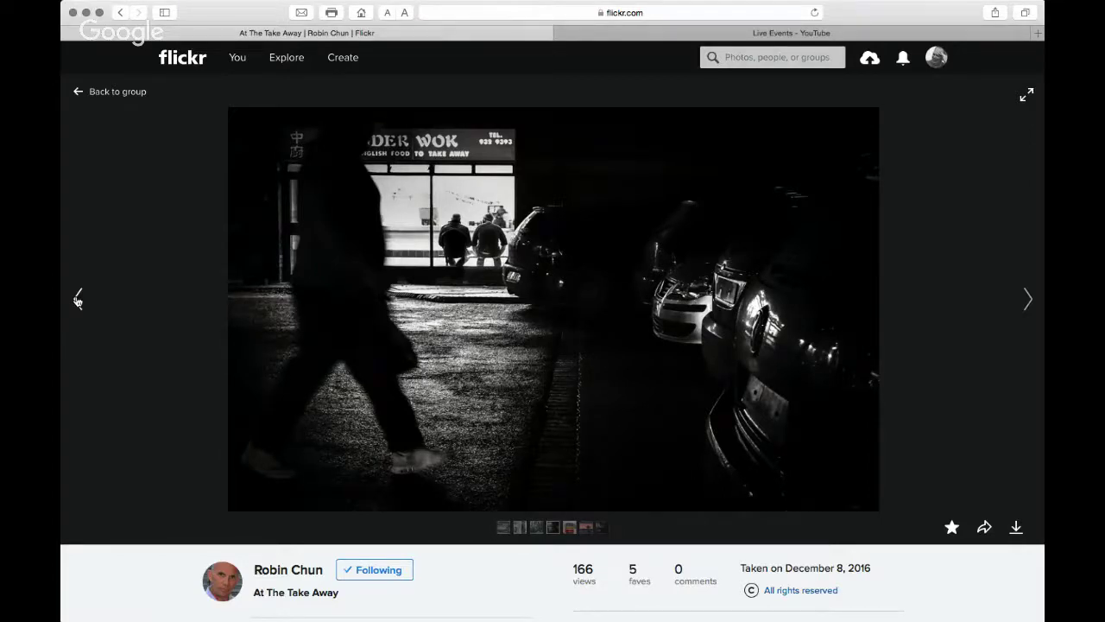
scroll(77, 302, "down", 3)
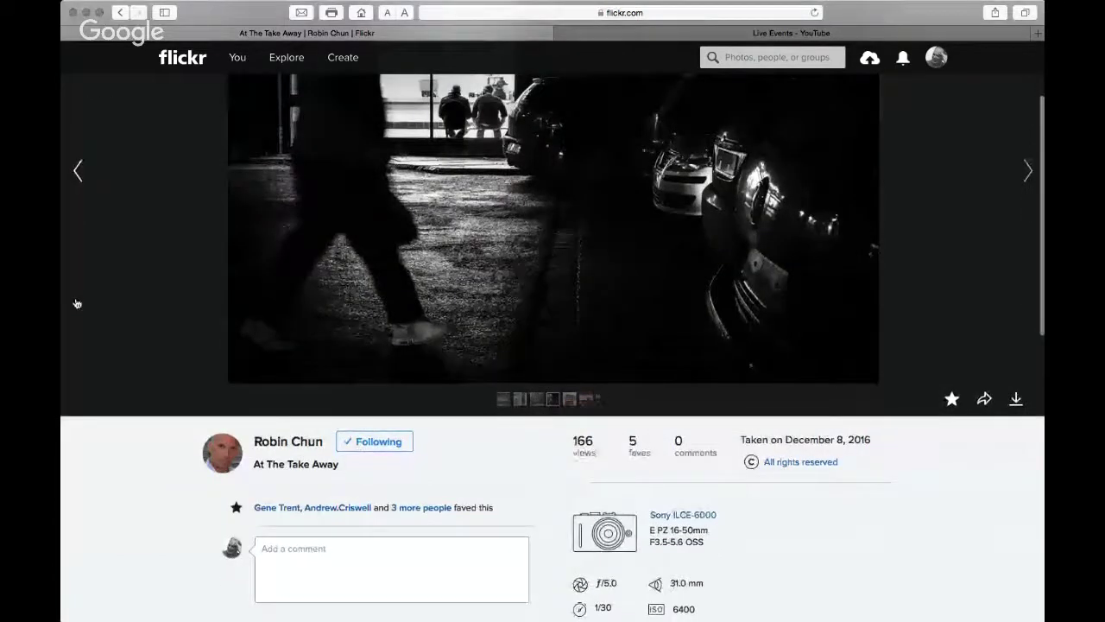
scroll(77, 304, "down", 2)
scroll(94, 265, "up", 5)
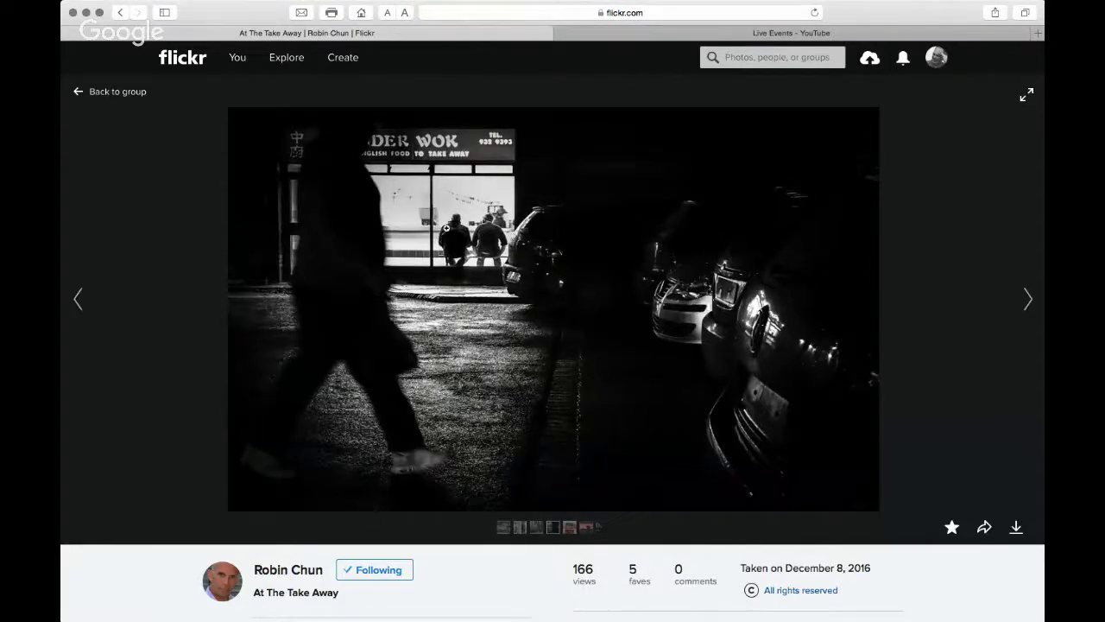
scroll(476, 208, "down", 5)
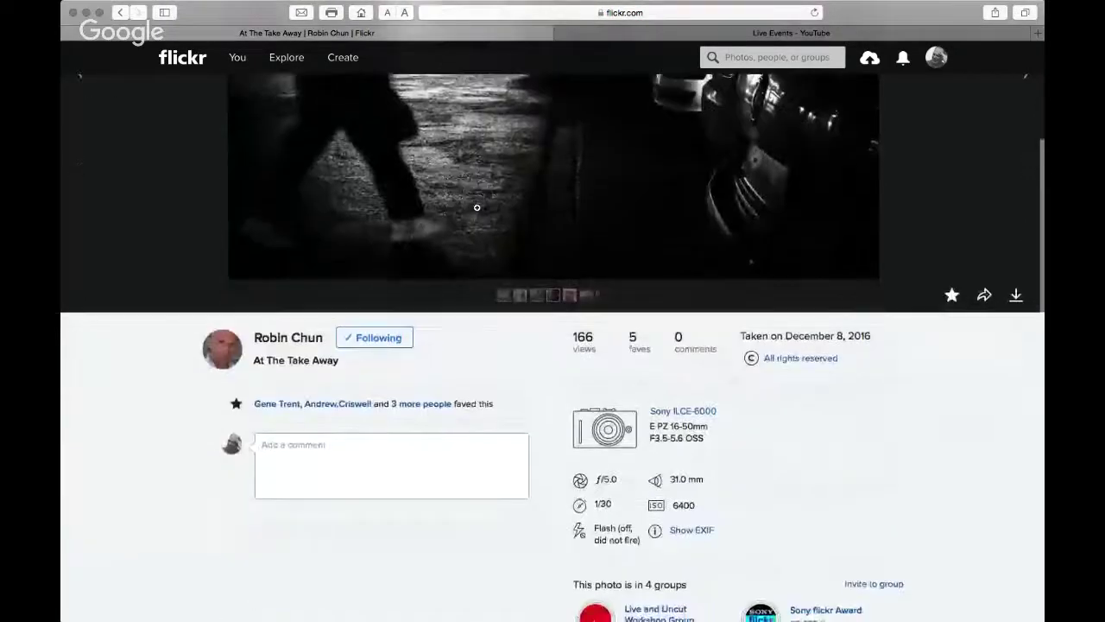
scroll(477, 207, "down", 7)
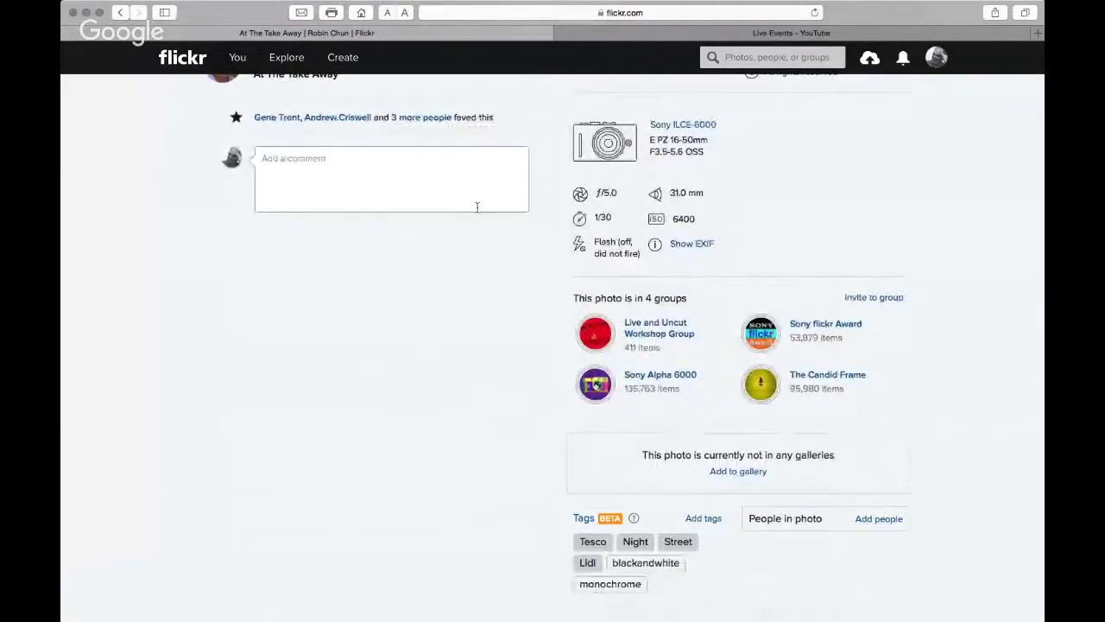
scroll(477, 207, "up", 5)
scroll(477, 211, "up", 9)
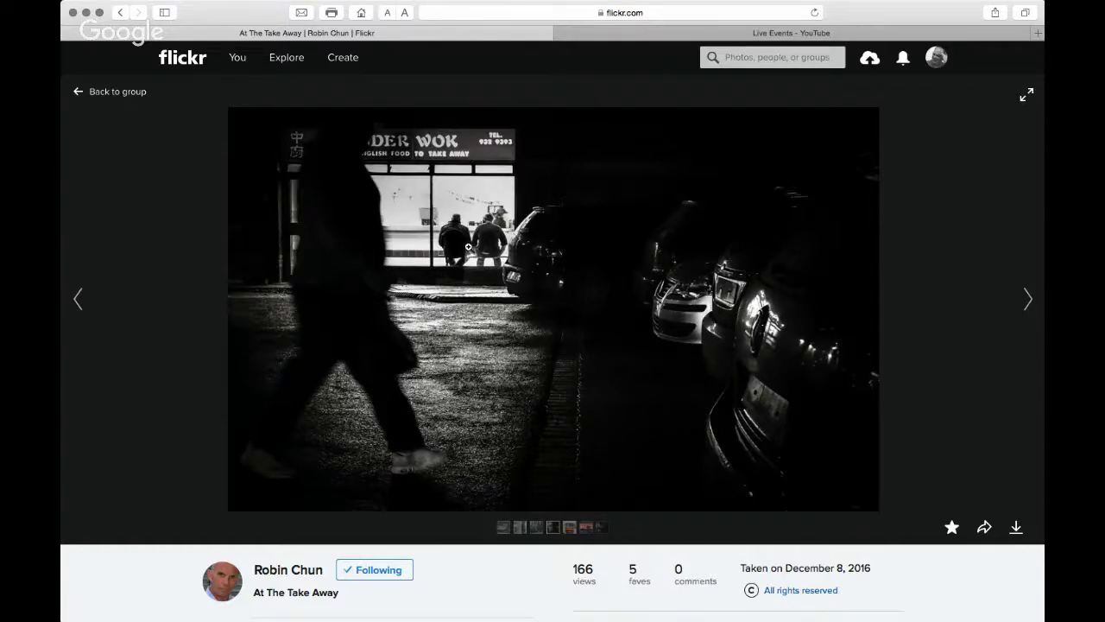
Load 'Winter Blues 1' and look over its EXIF, groups and tags.
left_click(76, 298)
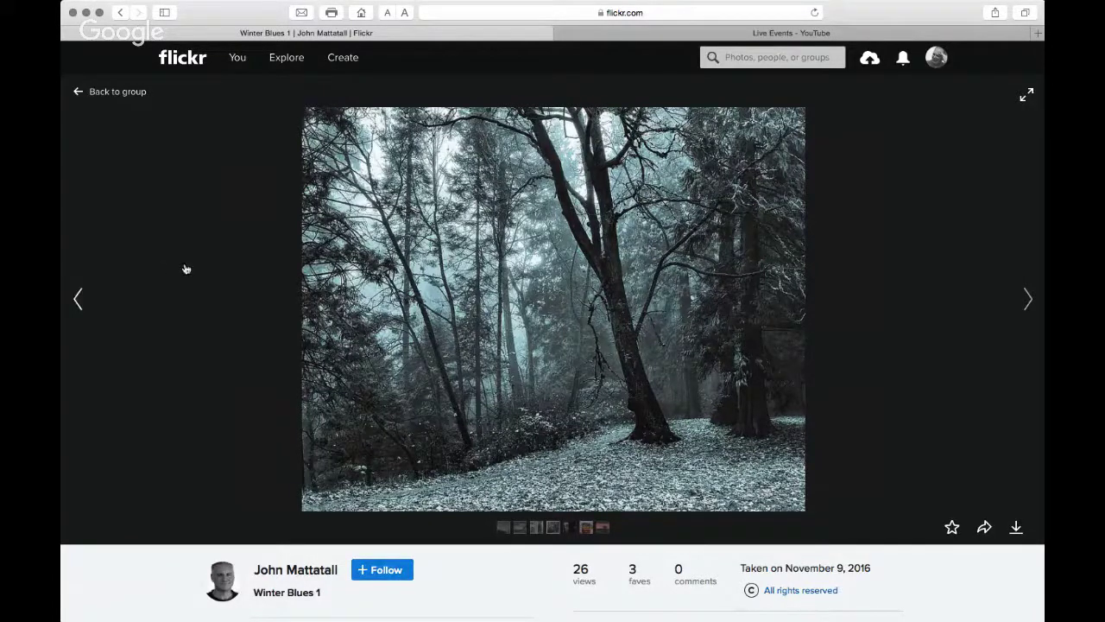
scroll(374, 272, "down", 4)
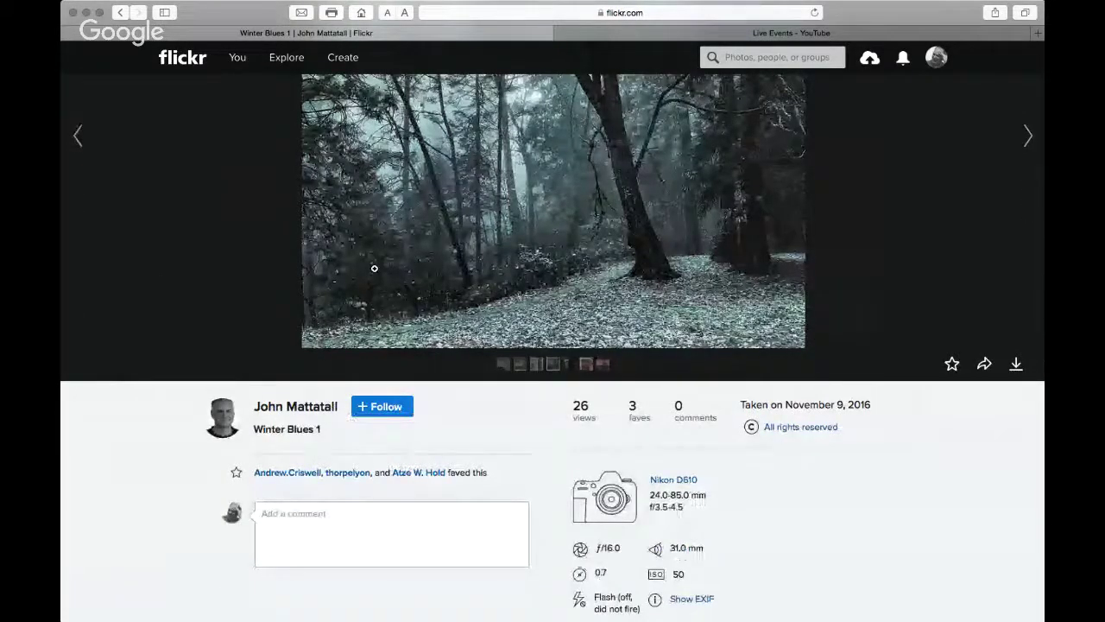
scroll(373, 268, "up", 4)
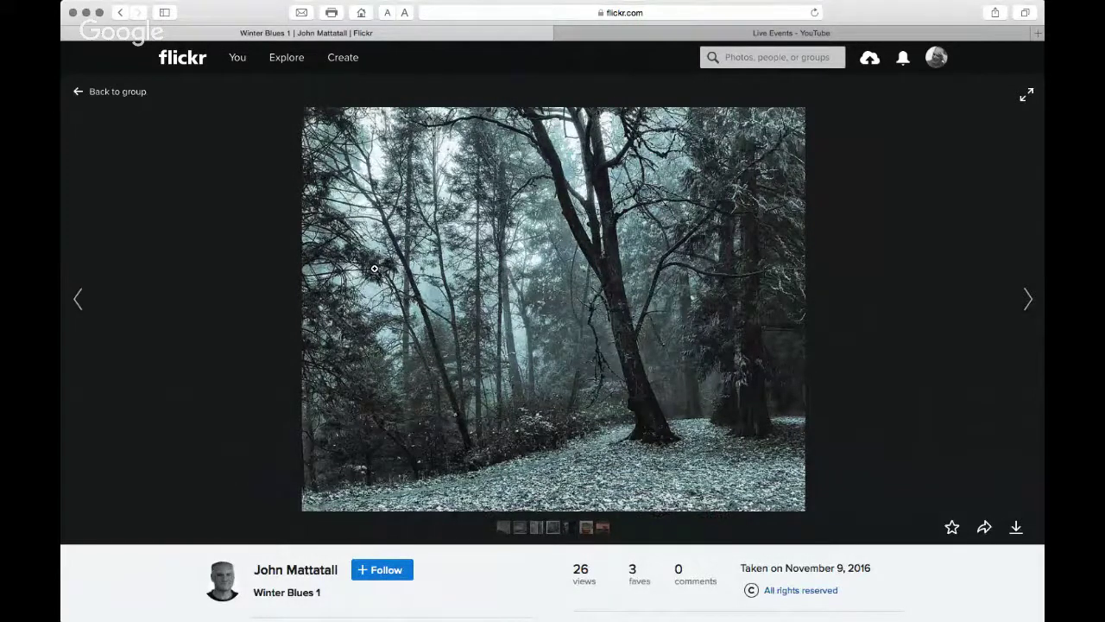
scroll(374, 269, "down", 5)
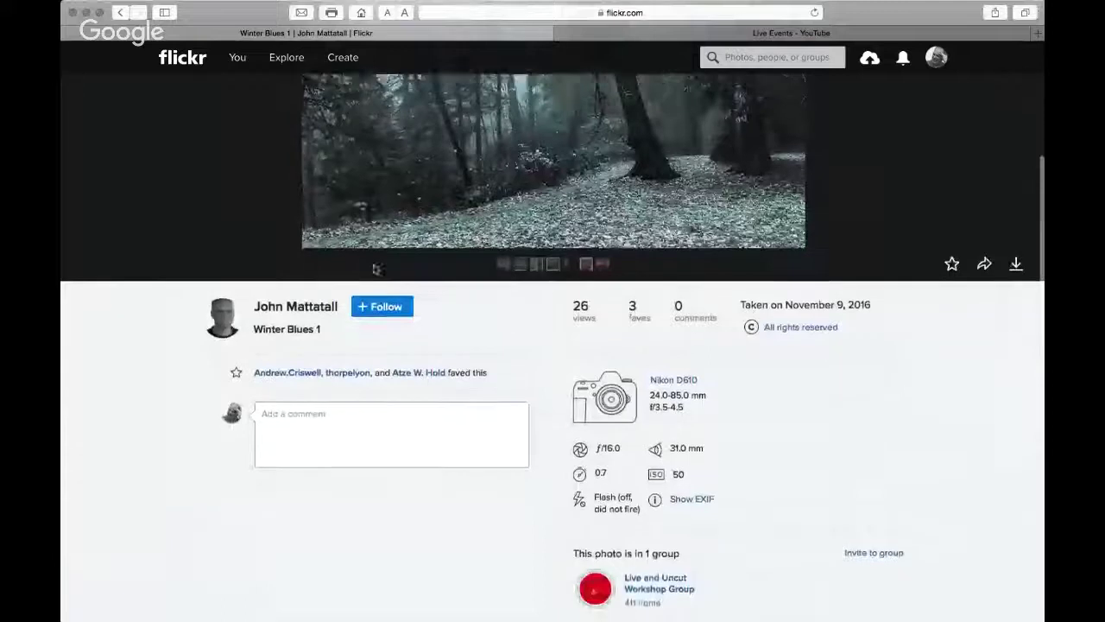
scroll(374, 268, "down", 5)
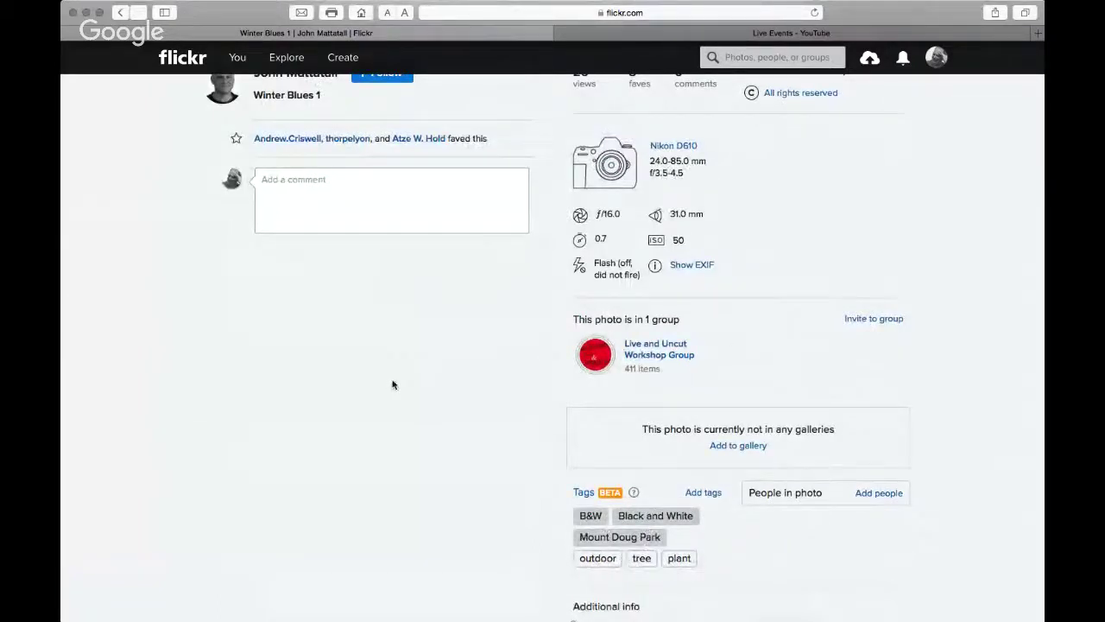
scroll(392, 385, "up", 3)
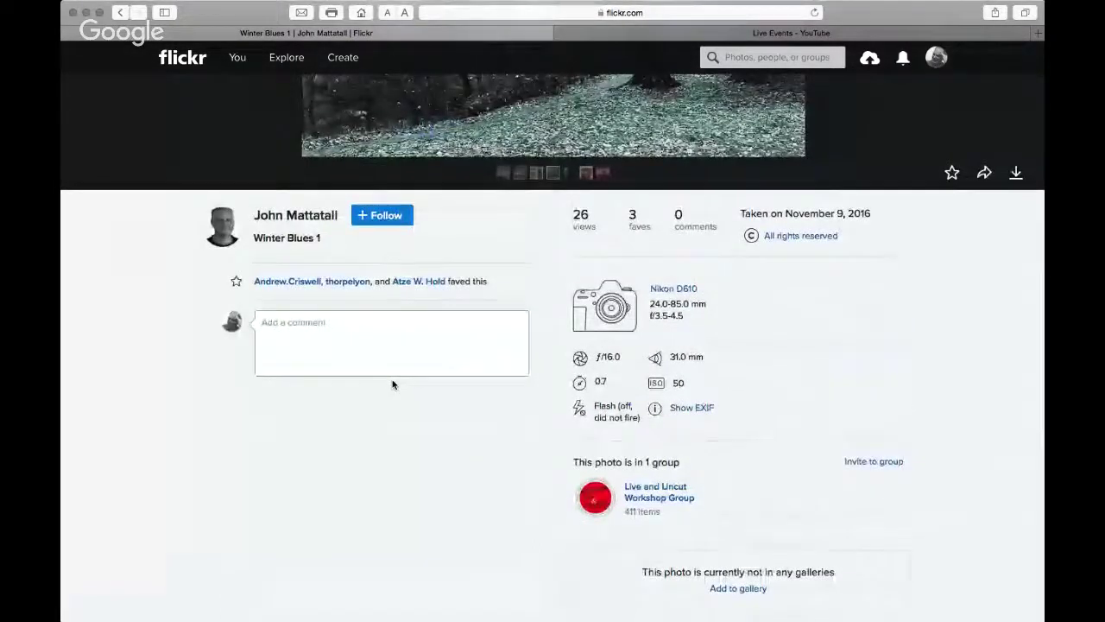
scroll(392, 384, "up", 7)
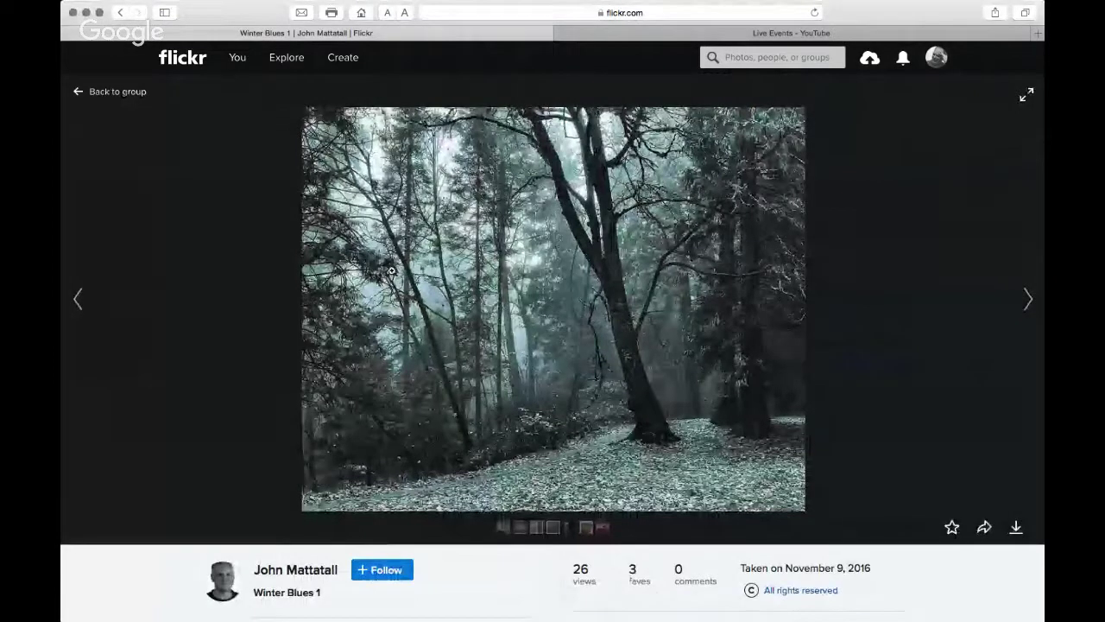
View Winter Blues 1 enlarged, then go back two photos to the stone church landscape.
left_click(585, 293)
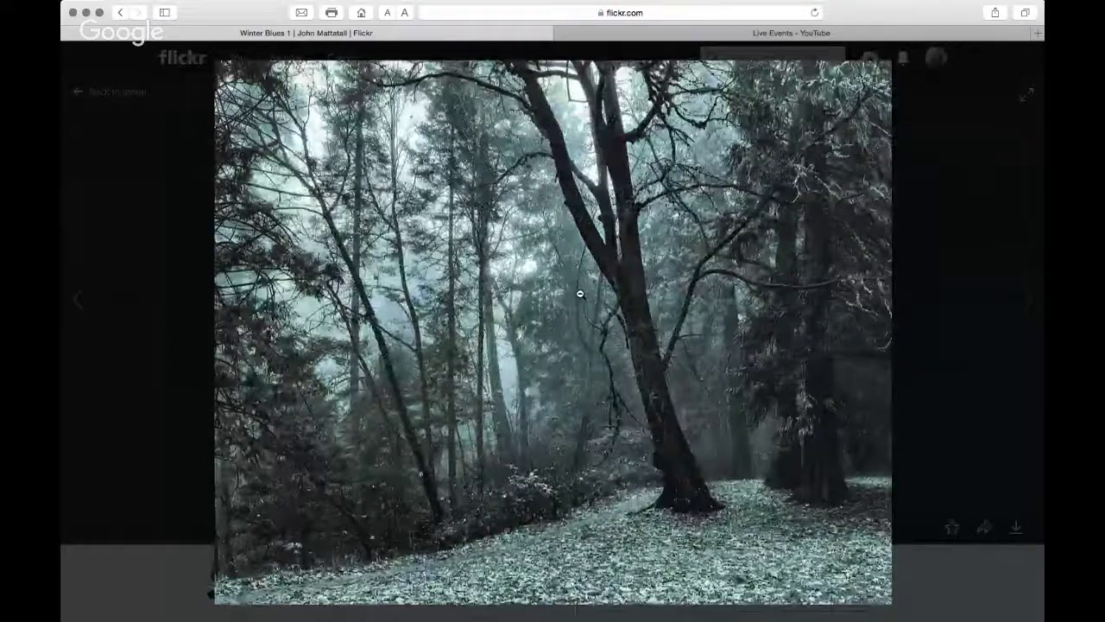
left_click(580, 294)
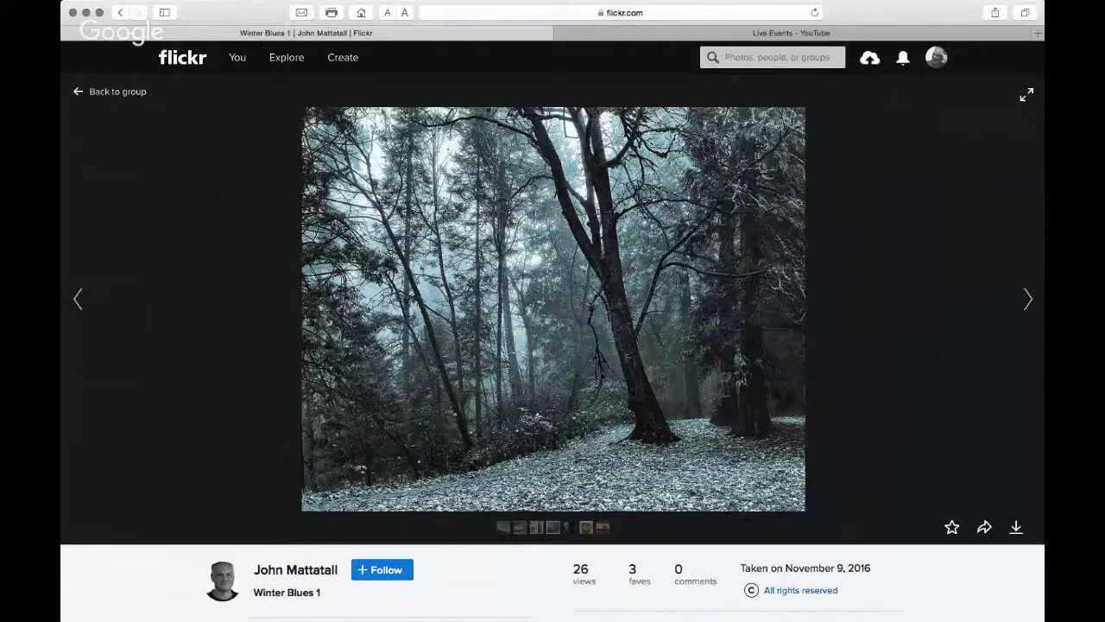
left_click(79, 299)
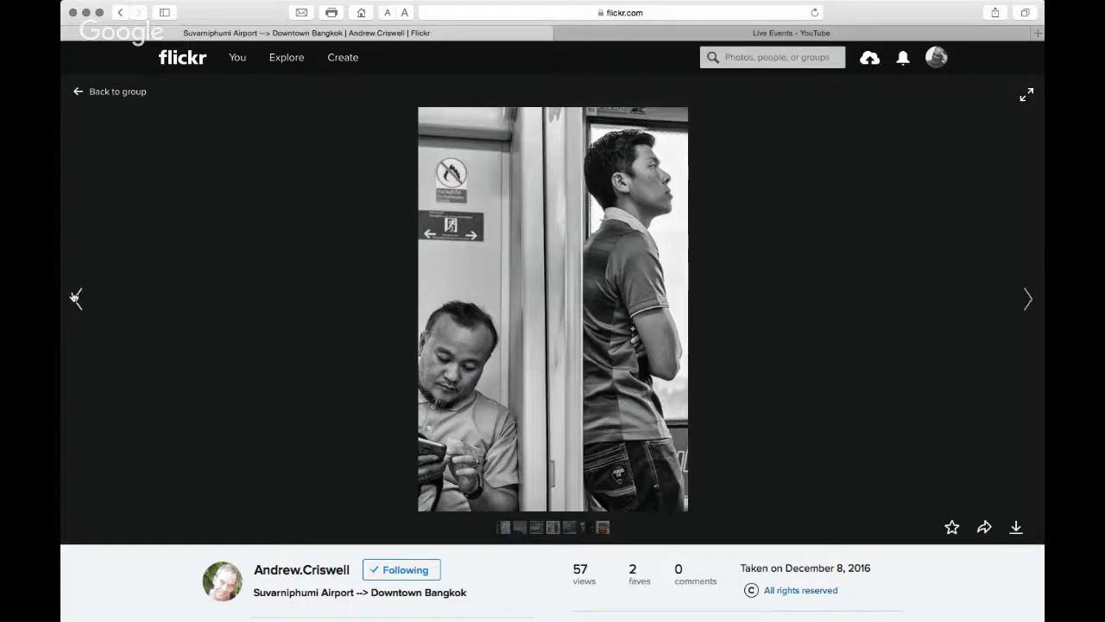
left_click(78, 300)
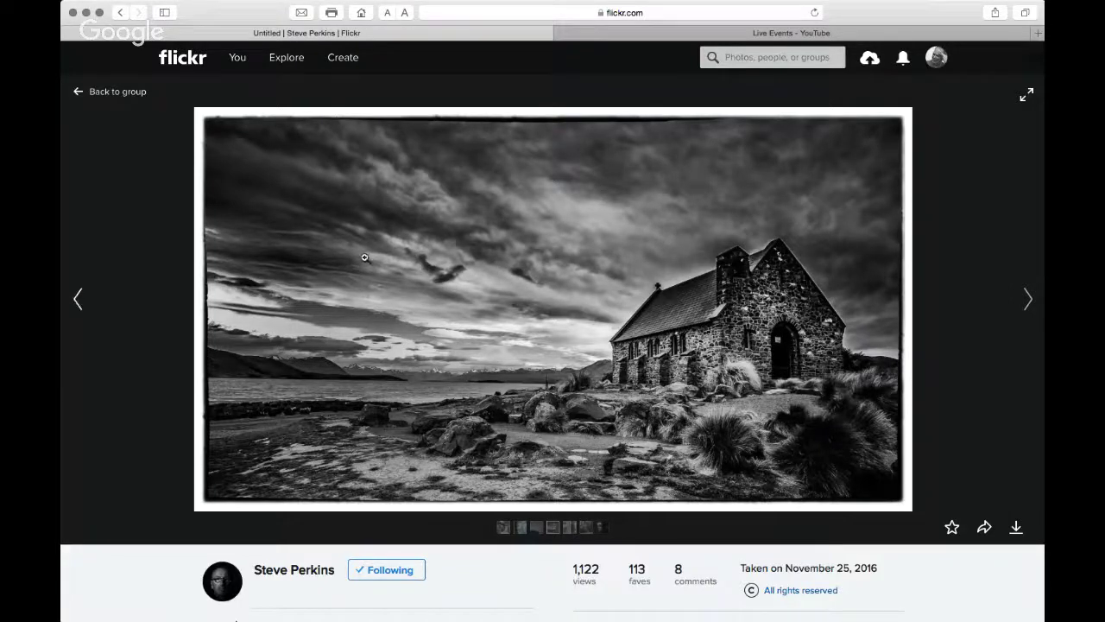
Look over the lakeside stone church photo's page, then show it in the full-screen enlarged view.
scroll(617, 240, "down", 5)
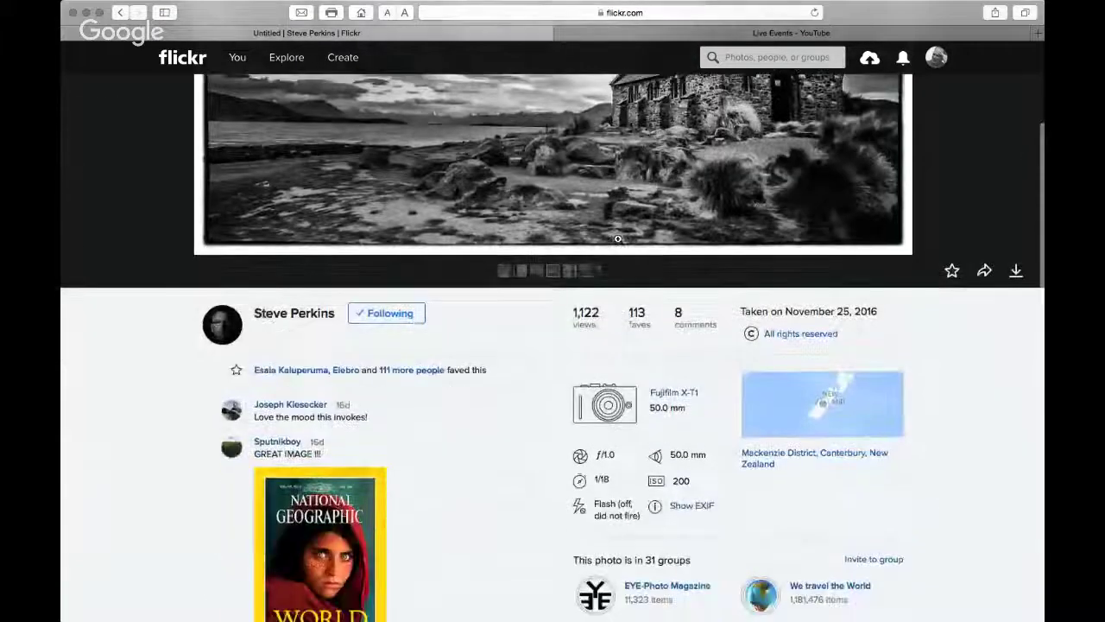
scroll(561, 192, "up", 3)
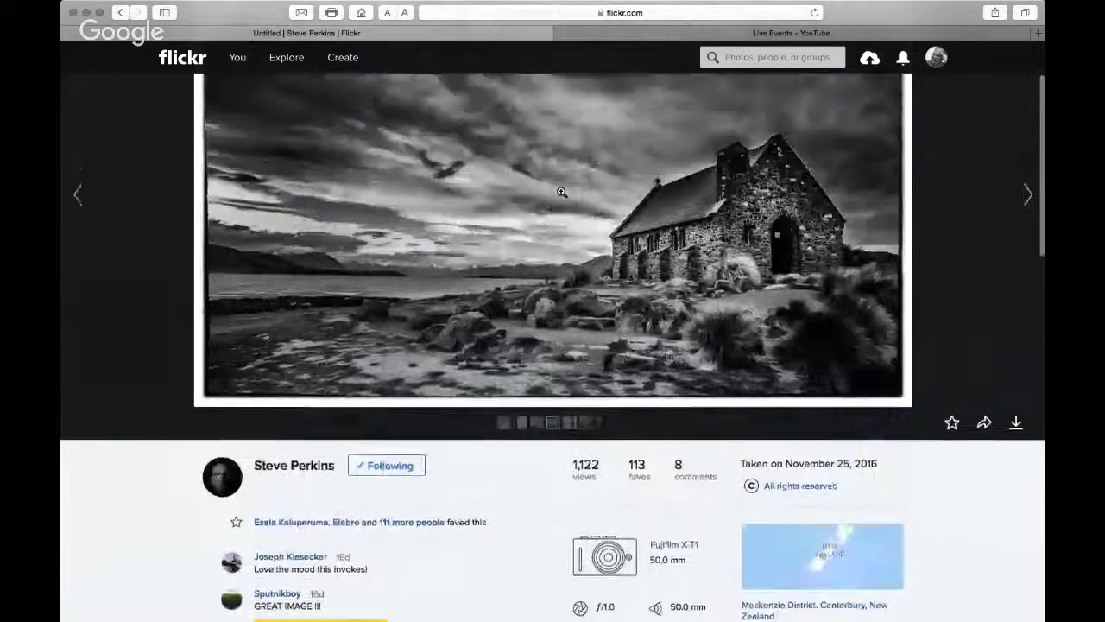
scroll(560, 191, "down", 1)
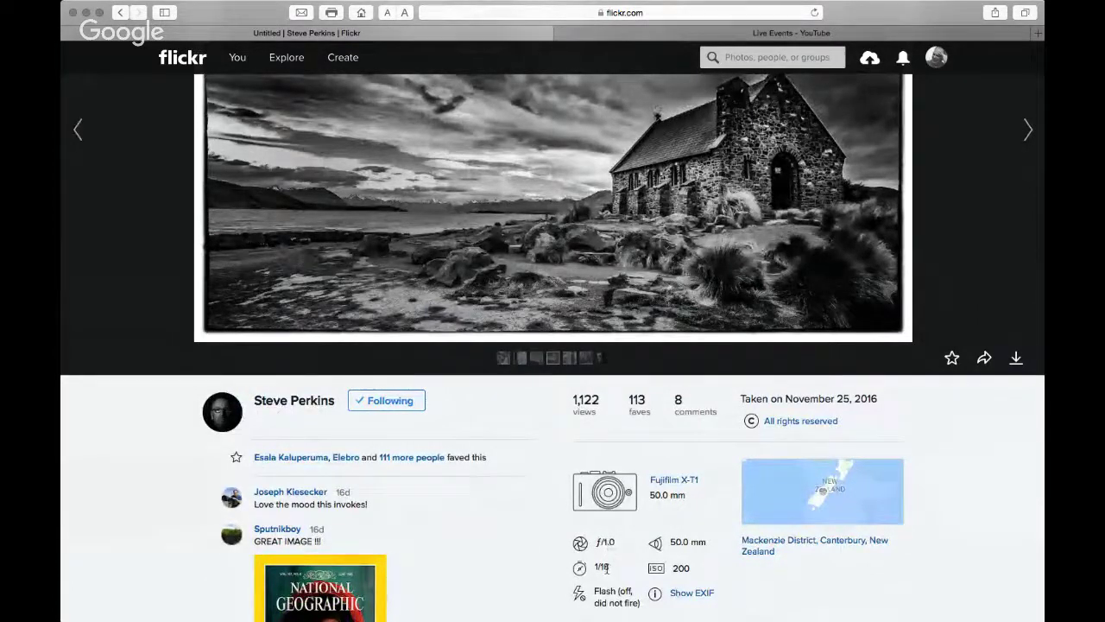
scroll(604, 178, "down", 2)
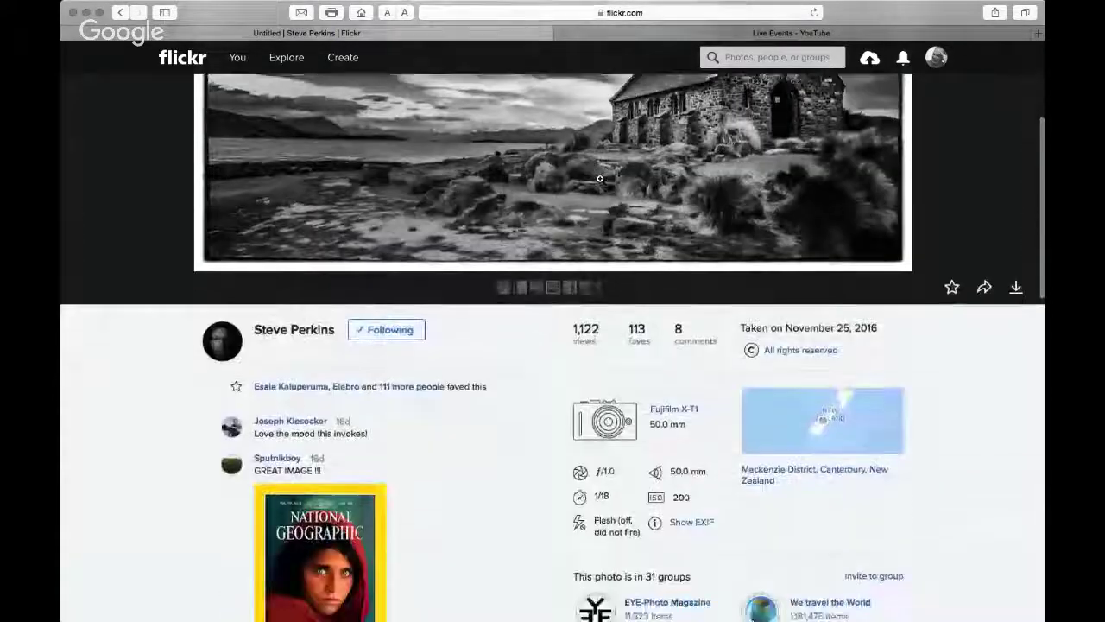
scroll(600, 178, "down", 5)
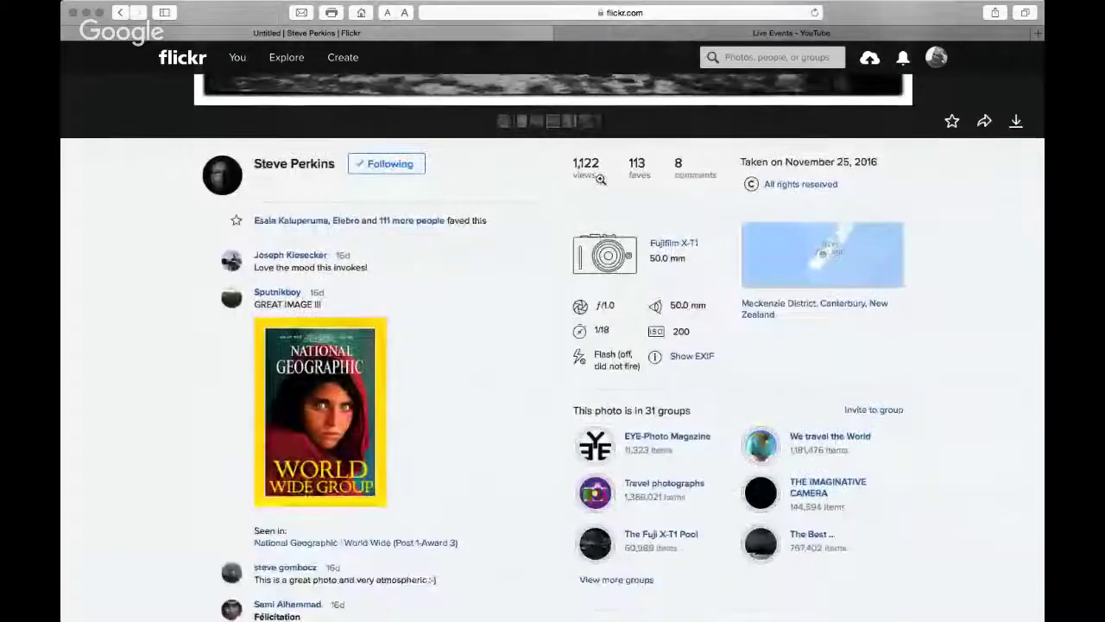
scroll(601, 178, "down", 10)
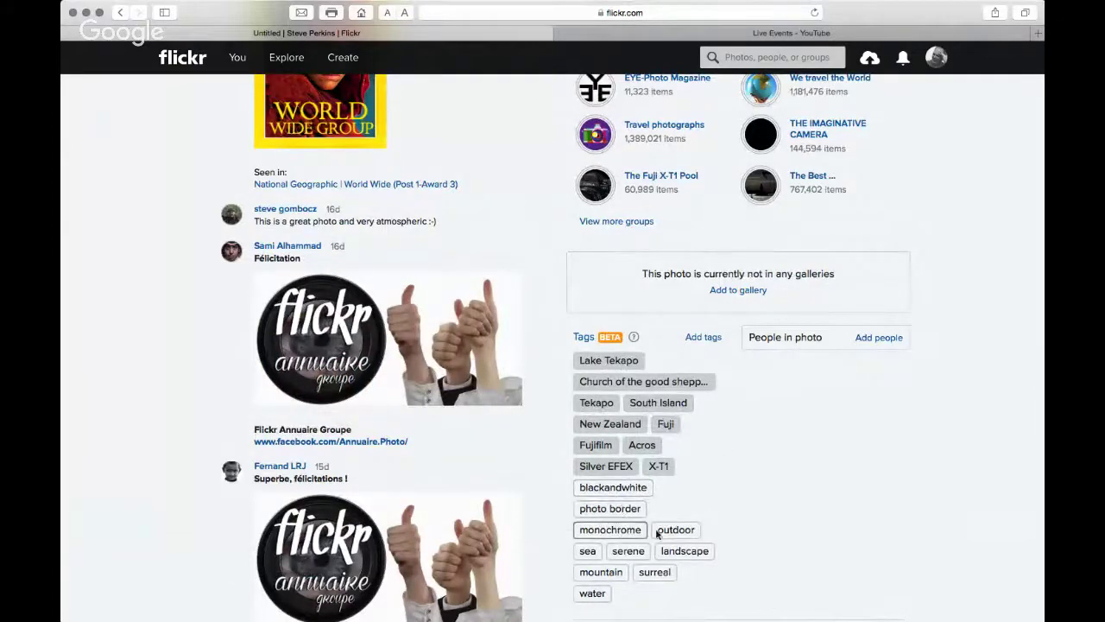
scroll(778, 438, "down", 4)
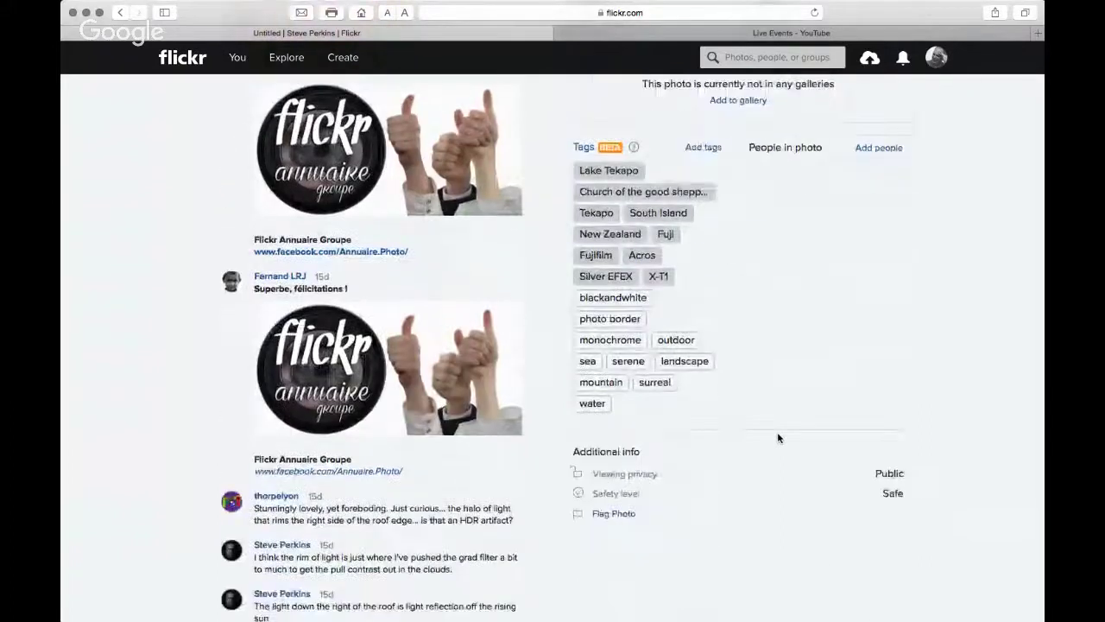
scroll(778, 438, "up", 4)
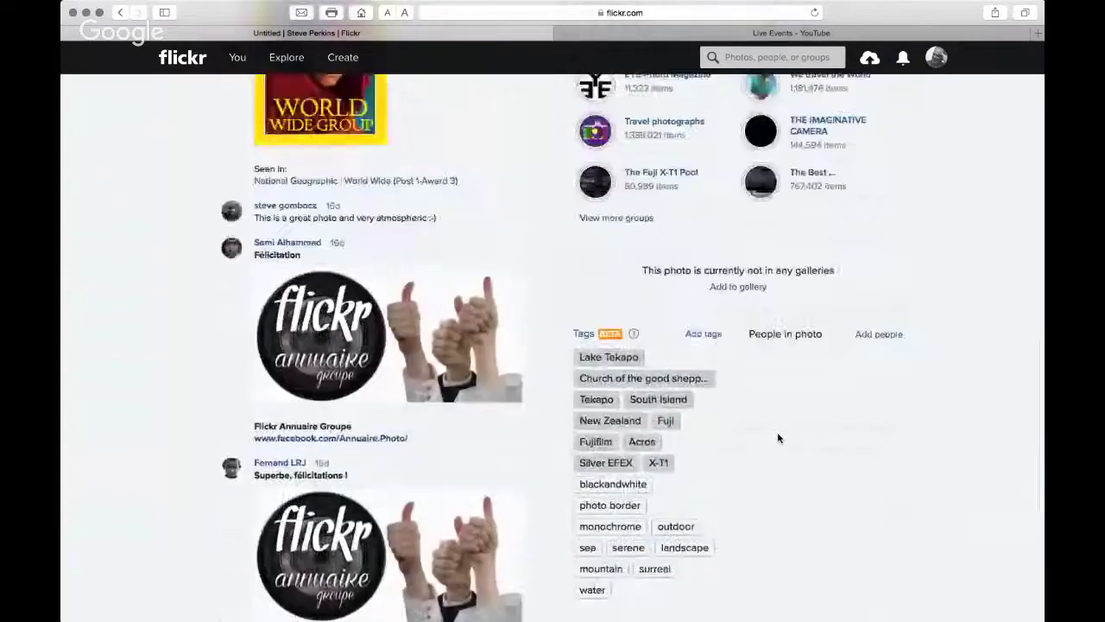
scroll(778, 438, "down", 1)
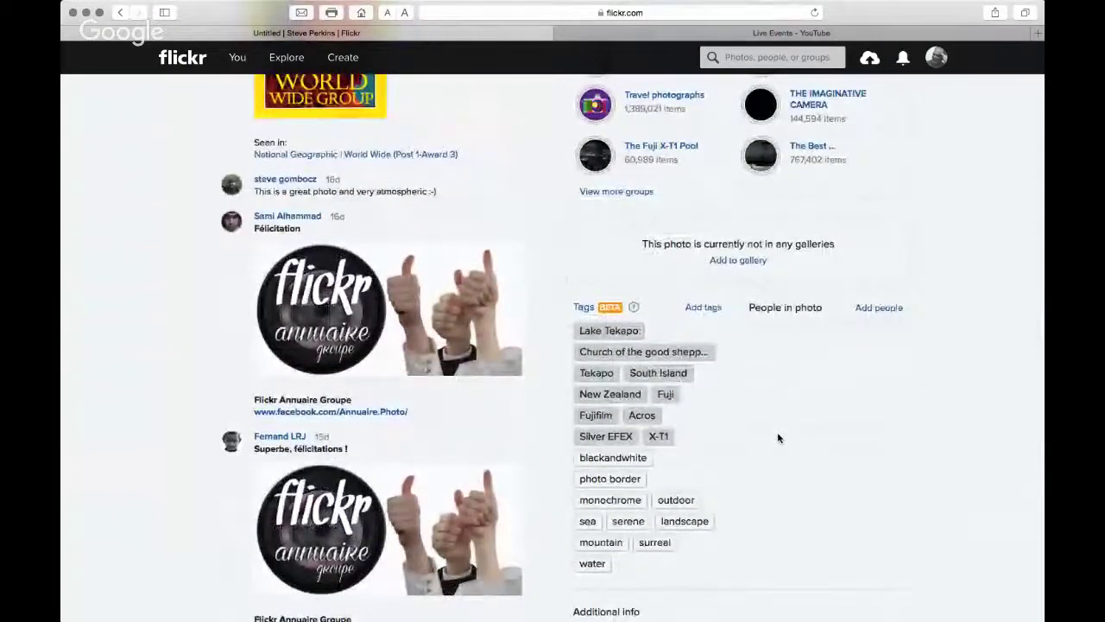
scroll(778, 438, "up", 8)
scroll(778, 437, "up", 11)
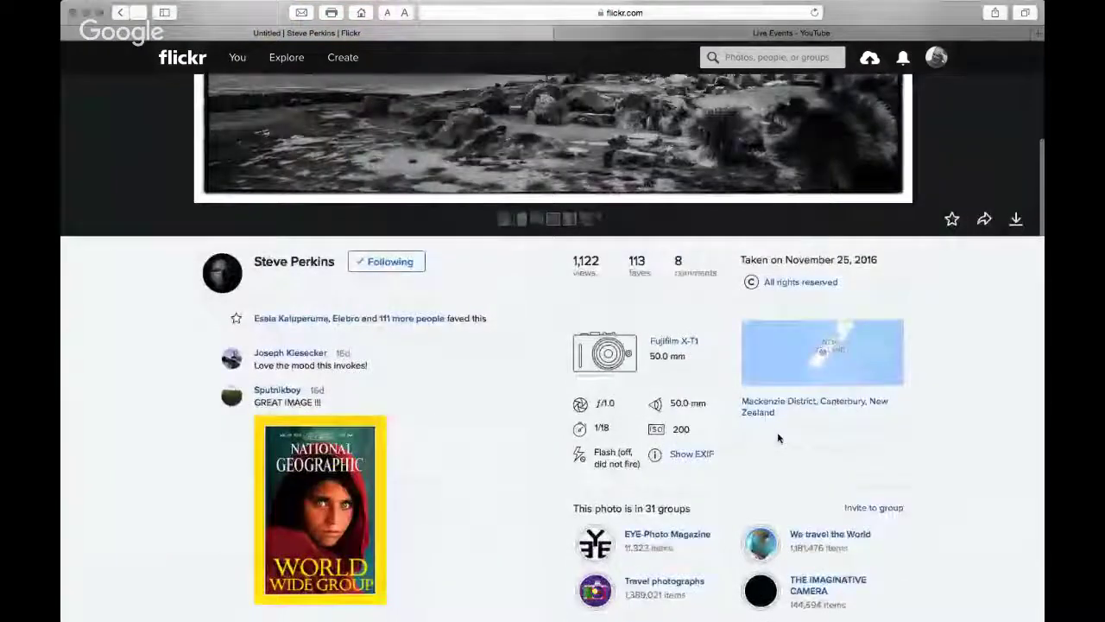
scroll(736, 412, "down", 20)
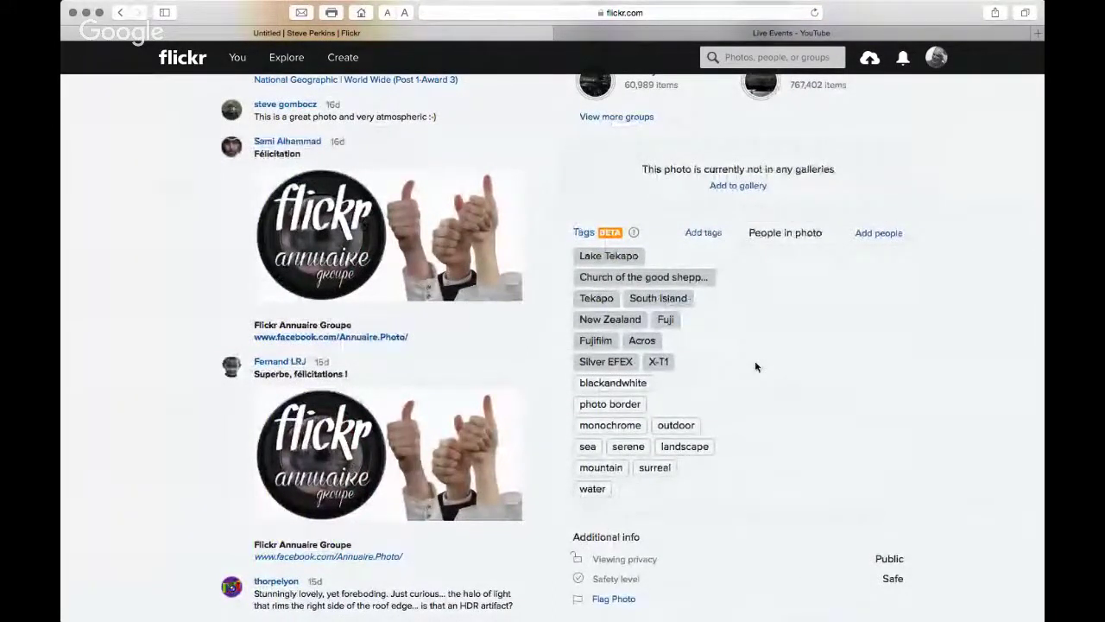
scroll(755, 367, "up", 8)
scroll(754, 367, "up", 10)
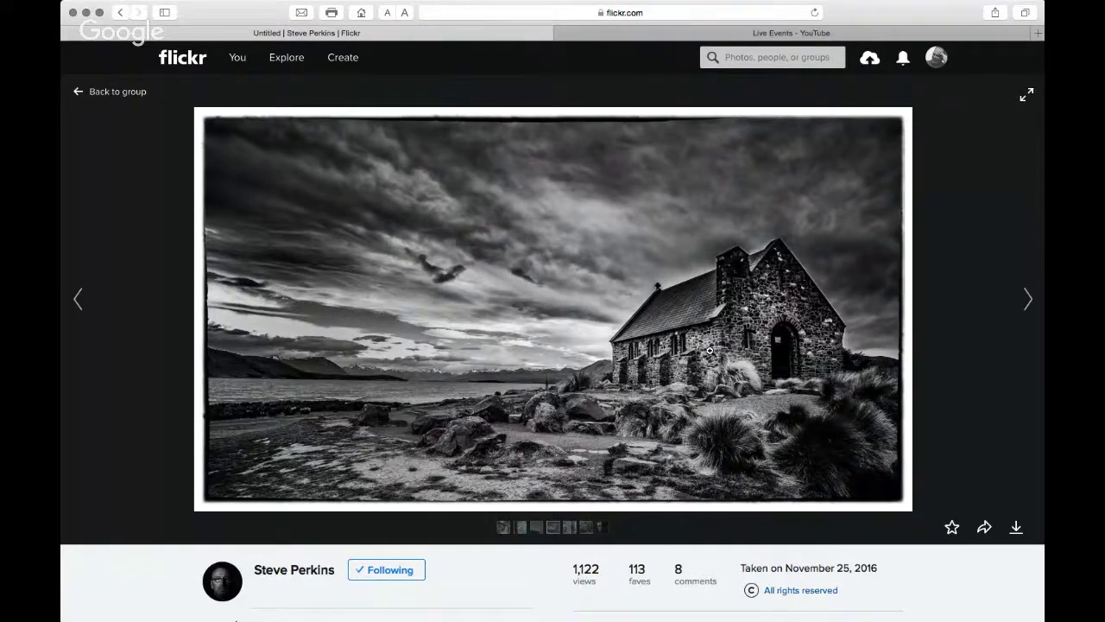
left_click(816, 302)
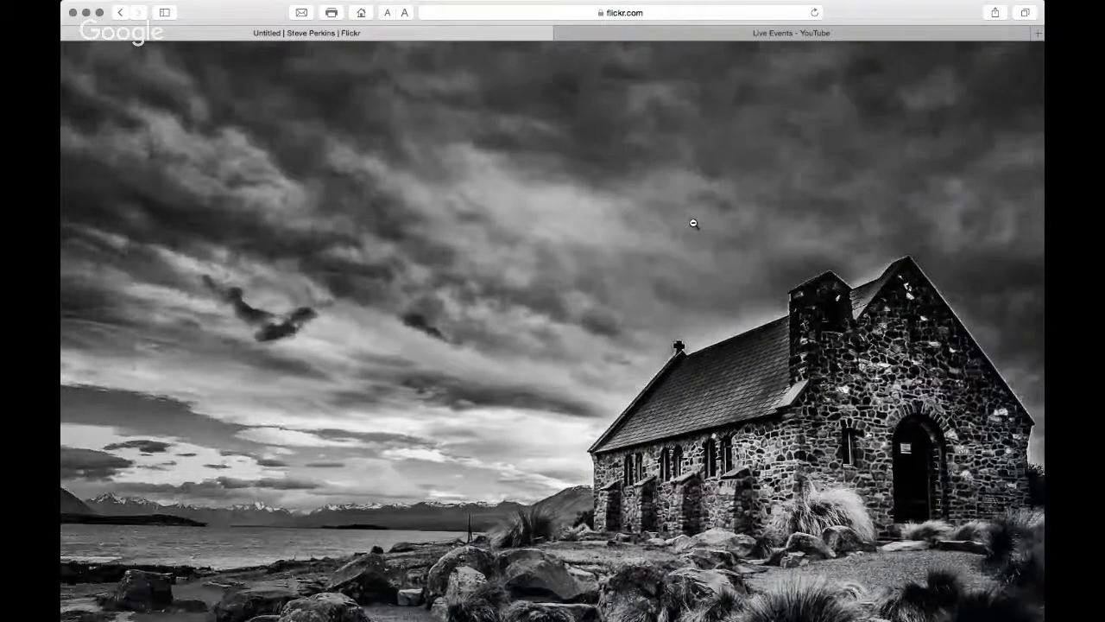
left_click(693, 223)
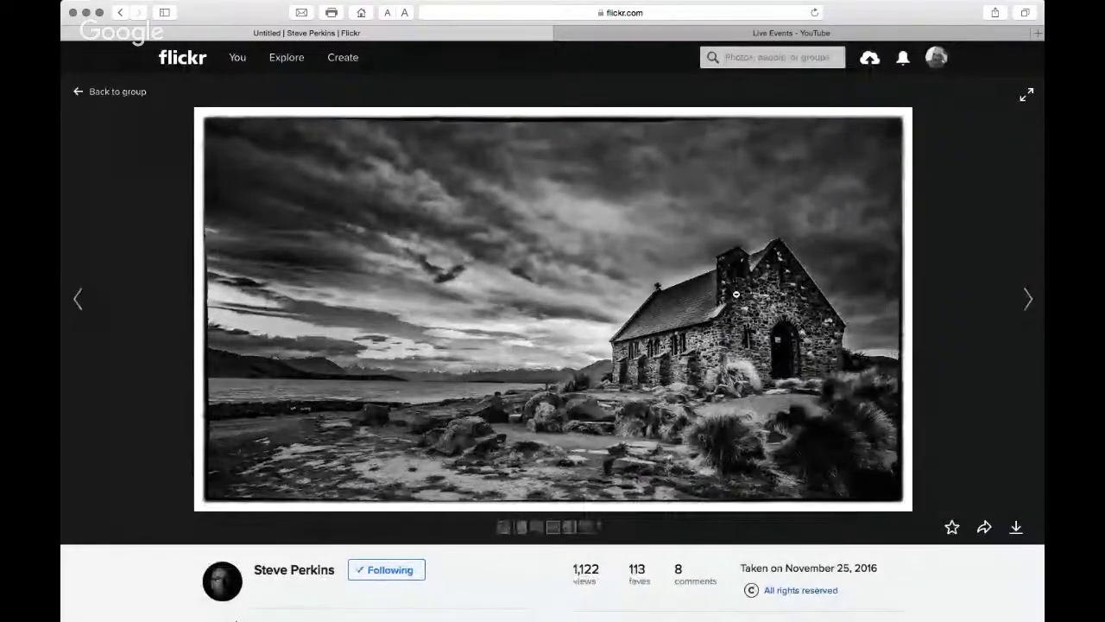
left_click(837, 308)
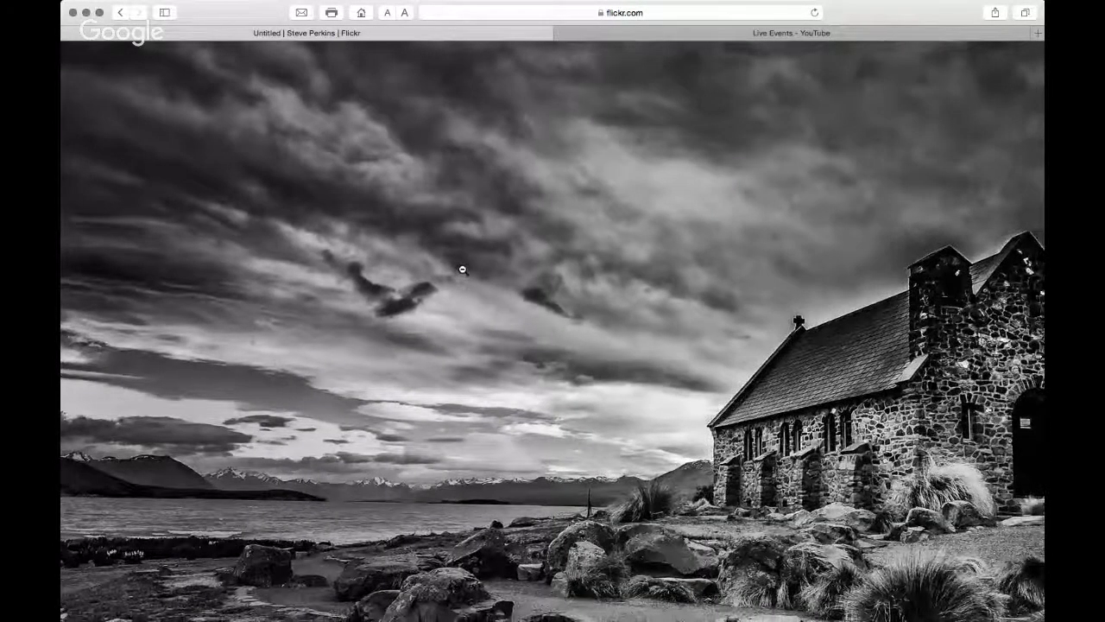
left_click(462, 270)
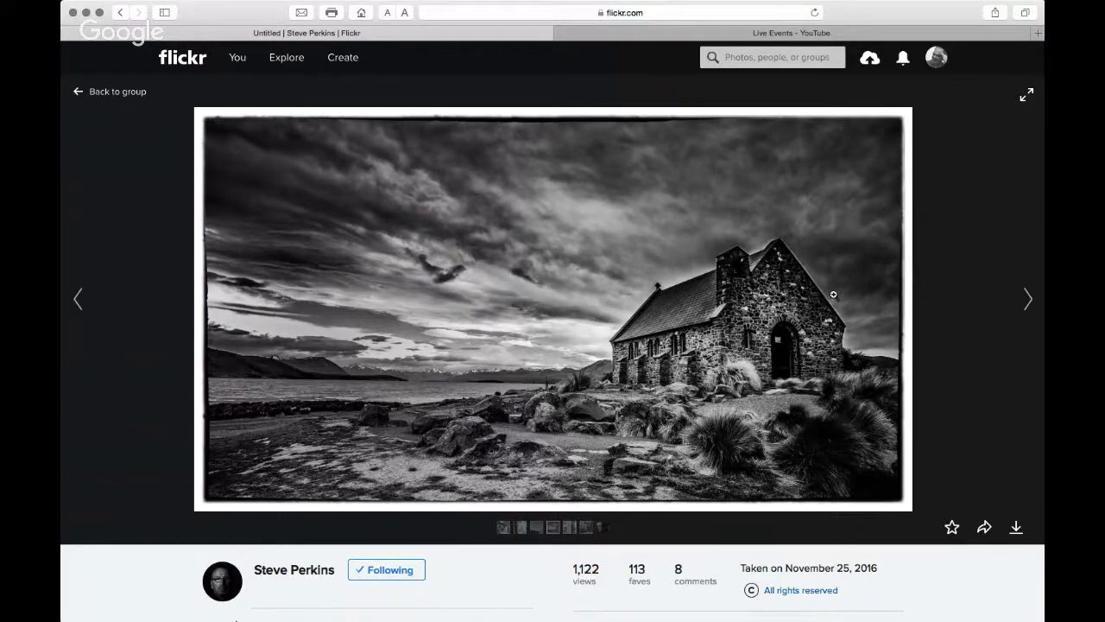
left_click(74, 299)
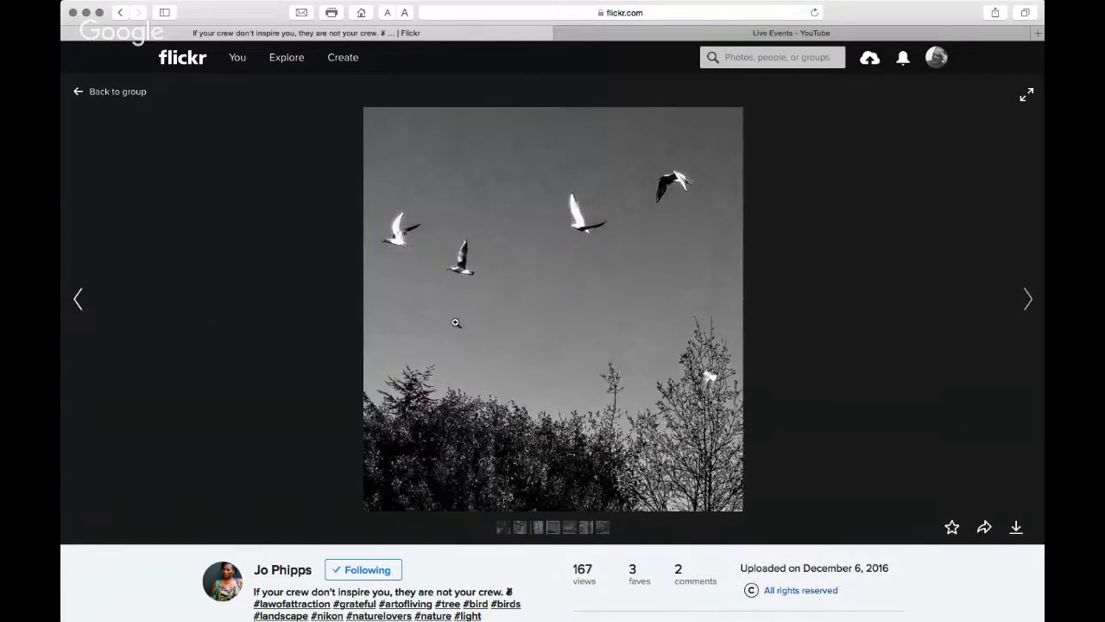
Zoom the seagull photo in and back out, then read its comments.
left_click(576, 222)
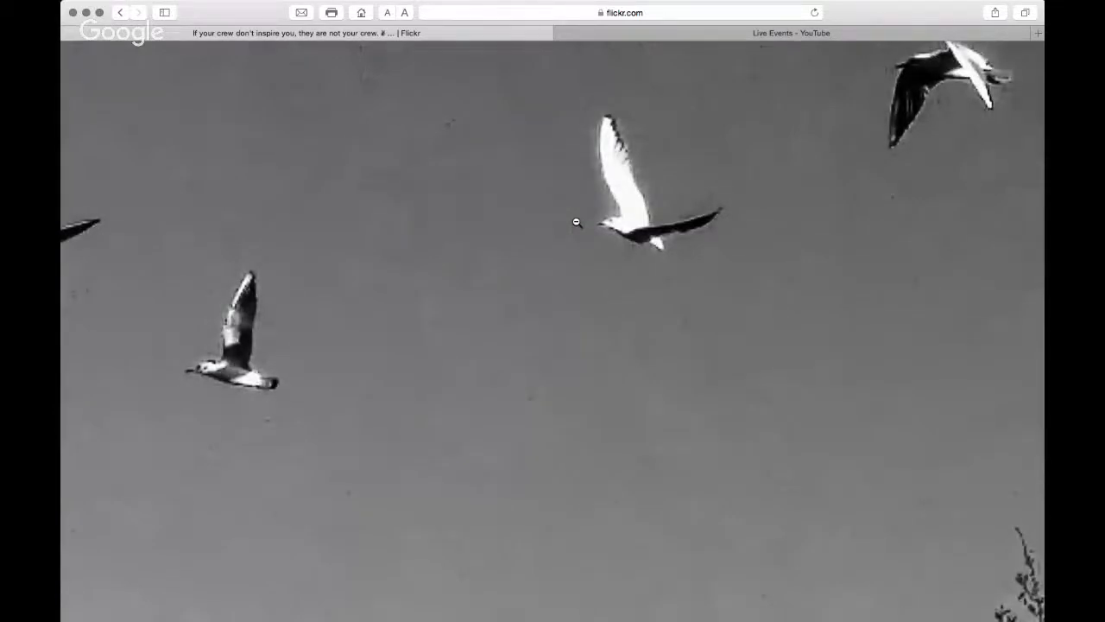
left_click(576, 222)
scroll(516, 306, "down", 2)
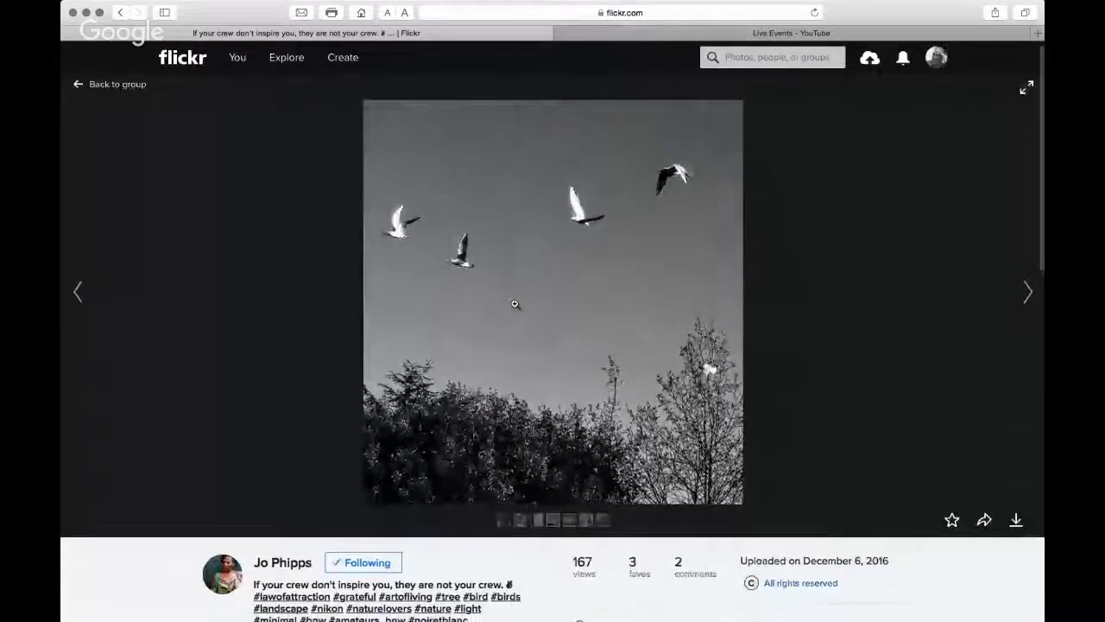
scroll(515, 303, "down", 3)
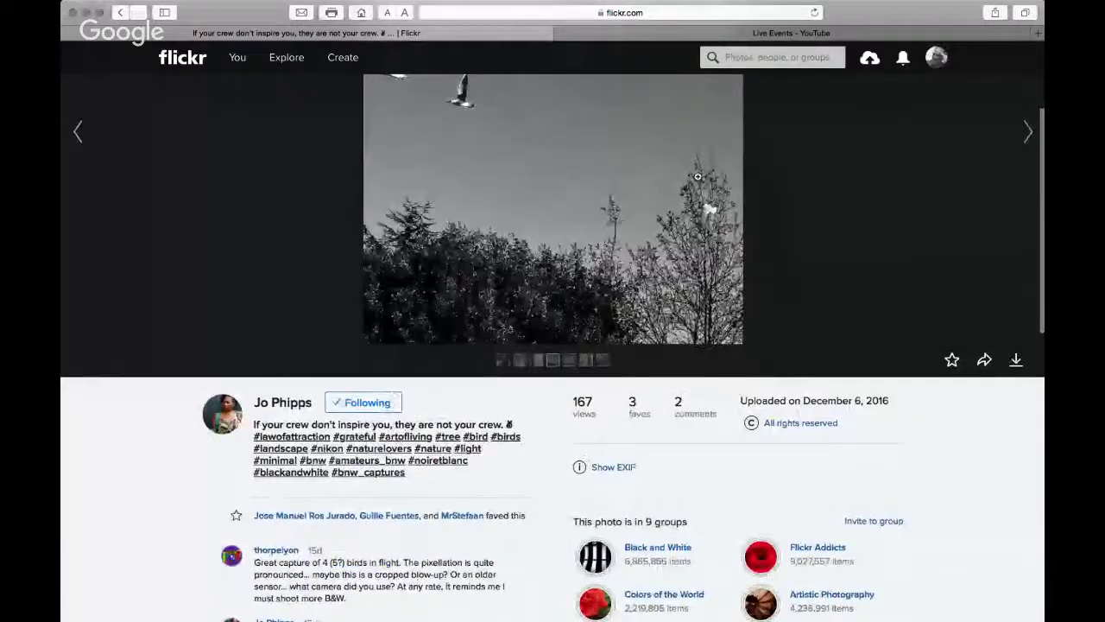
scroll(526, 201, "up", 4)
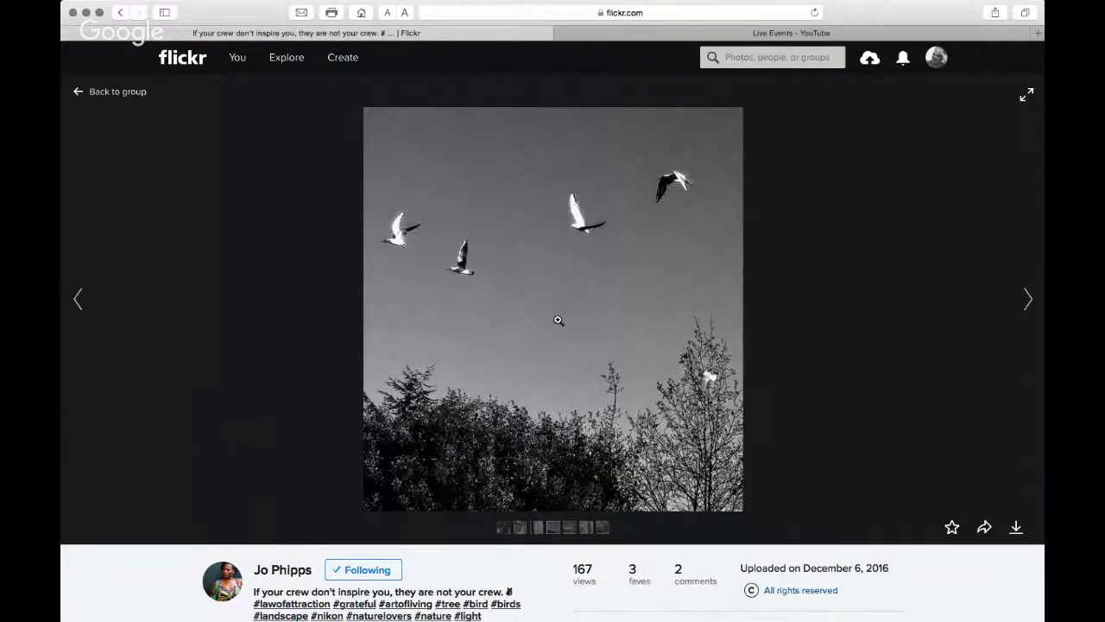
scroll(552, 318, "down", 3)
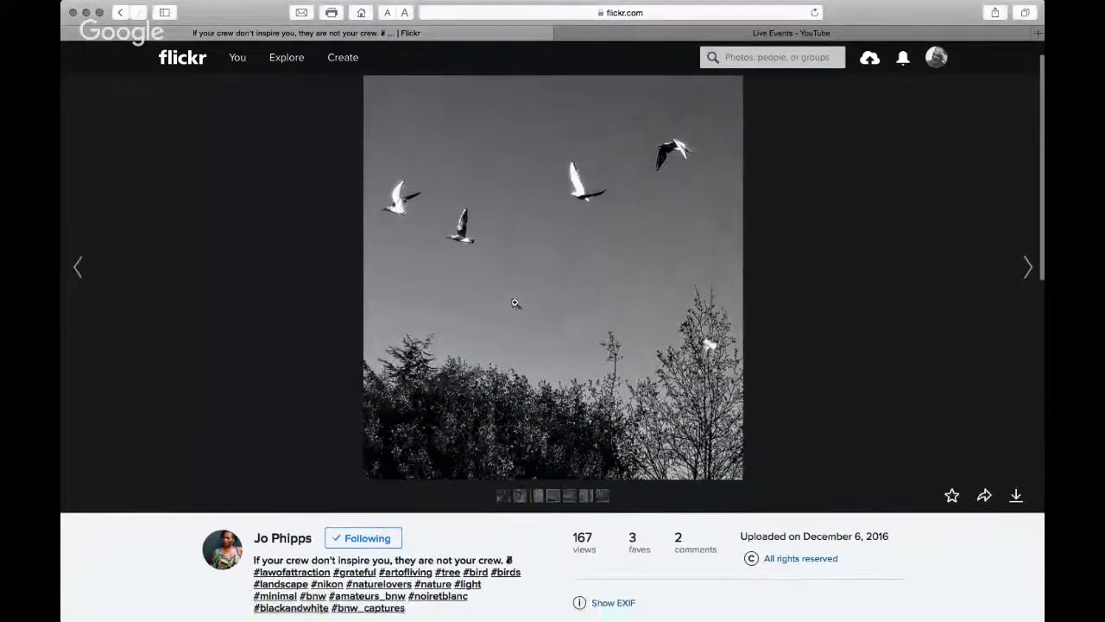
Zoom in close on the flying gulls, restore the normal view, and review its 9 groups.
left_click(397, 200)
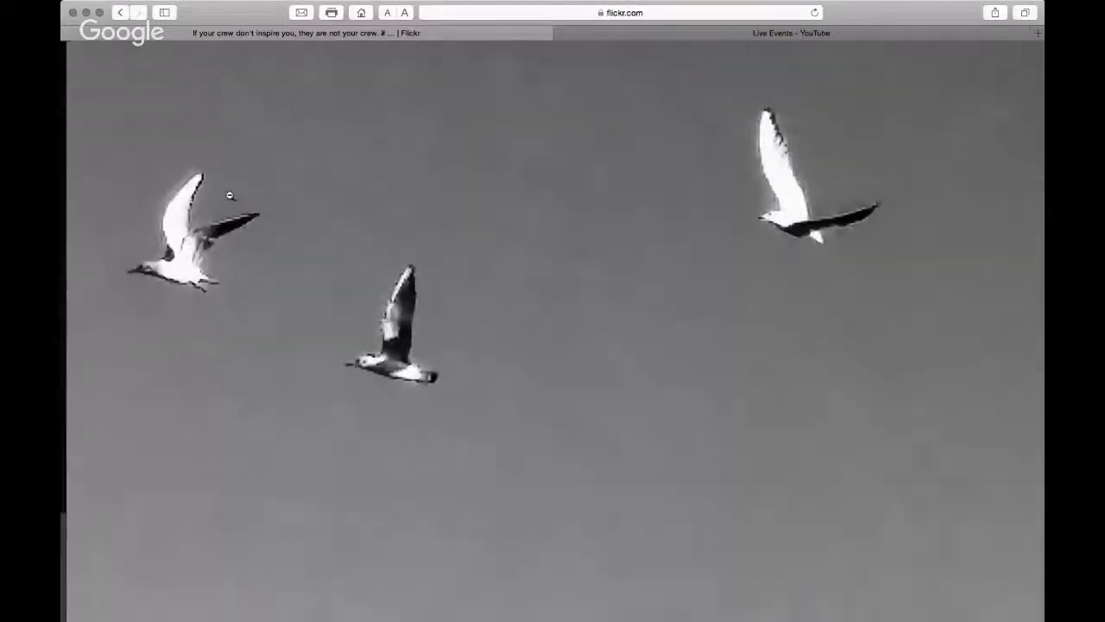
left_click(494, 203)
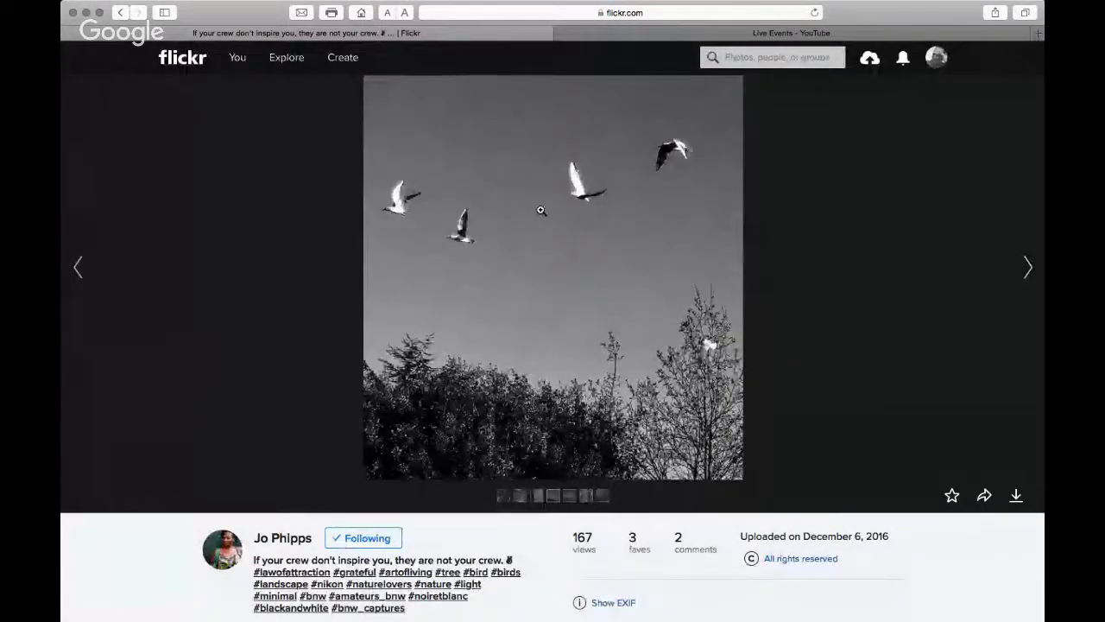
scroll(540, 210, "down", 5)
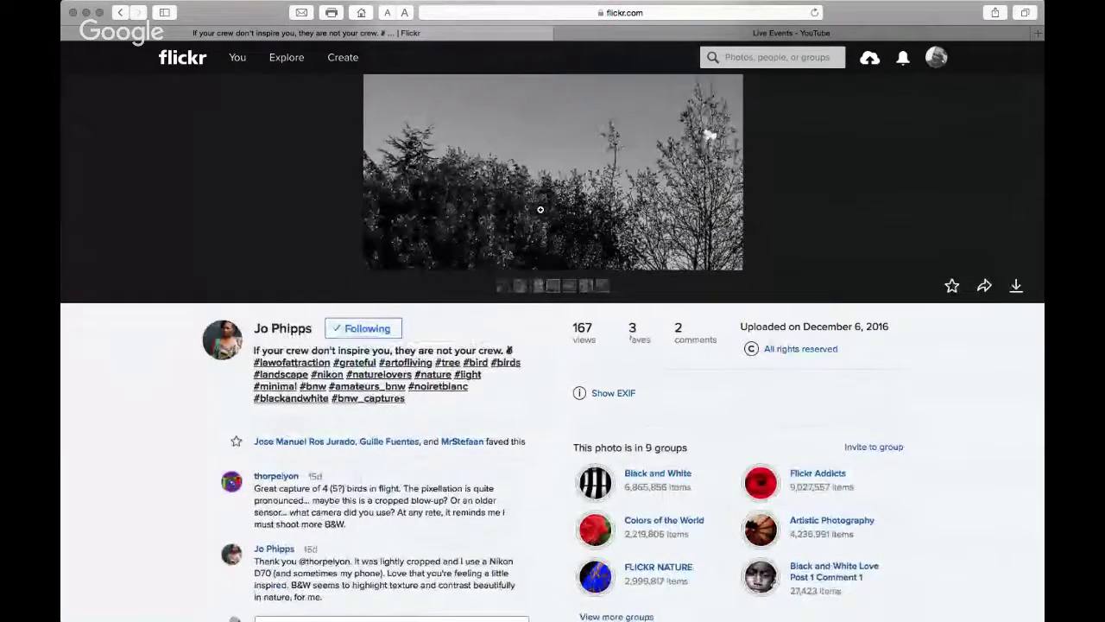
scroll(541, 209, "up", 1)
scroll(540, 210, "up", 5)
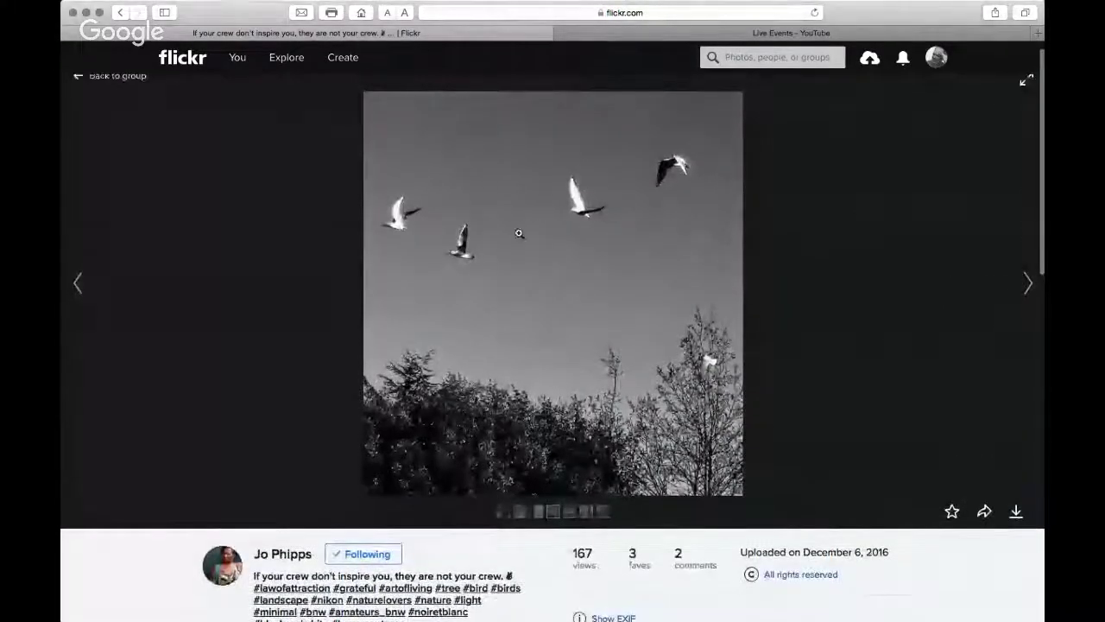
scroll(519, 234, "down", 3)
scroll(519, 234, "up", 4)
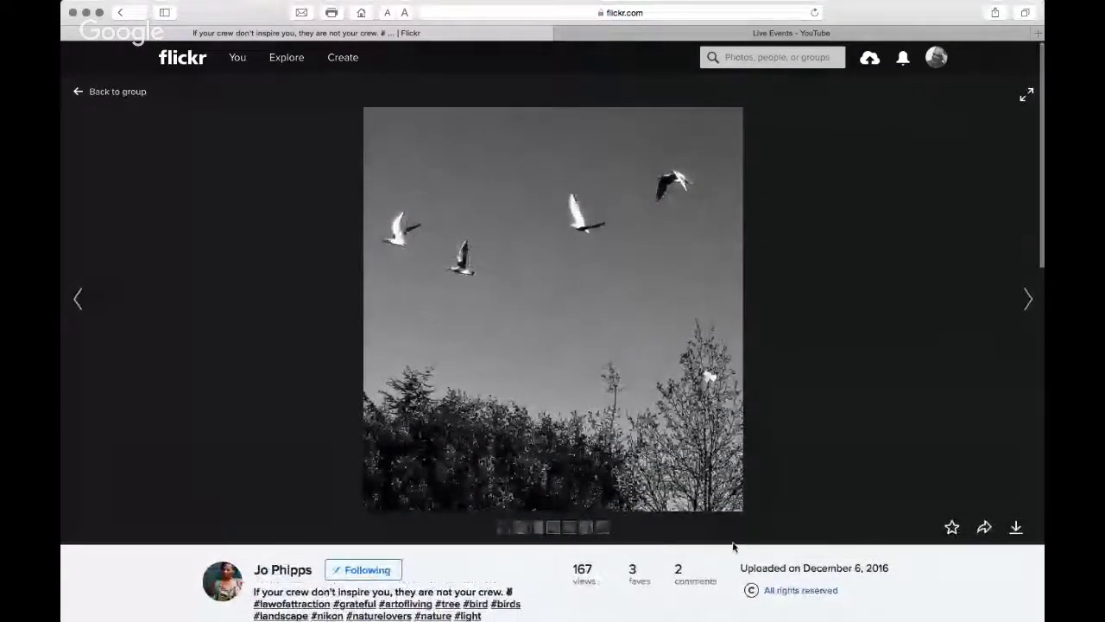
mouse_move(732, 547)
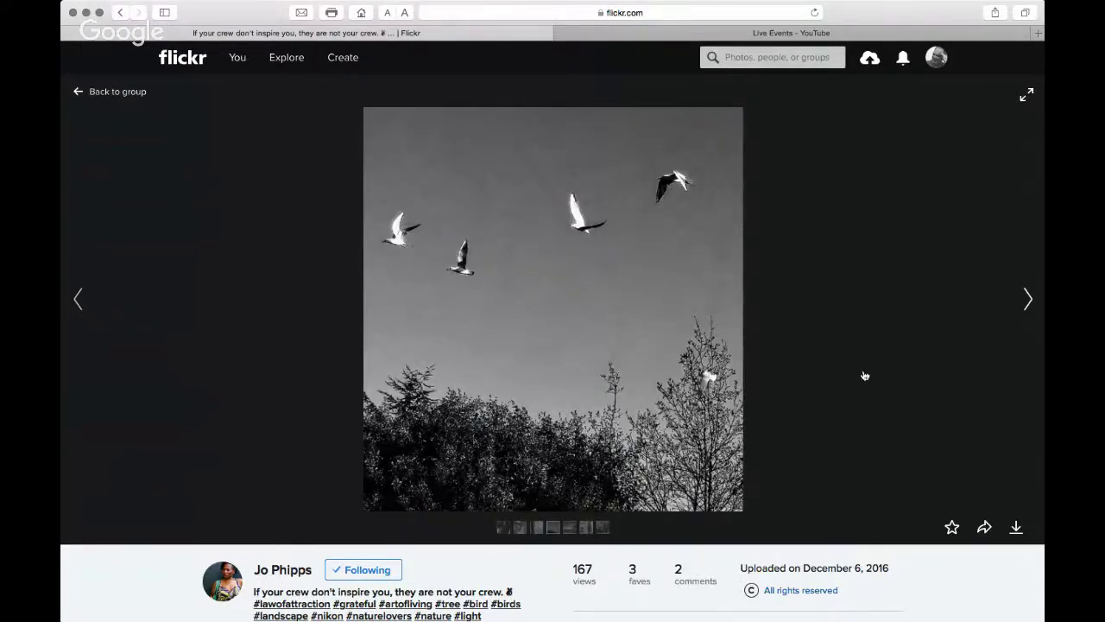
left_click(80, 299)
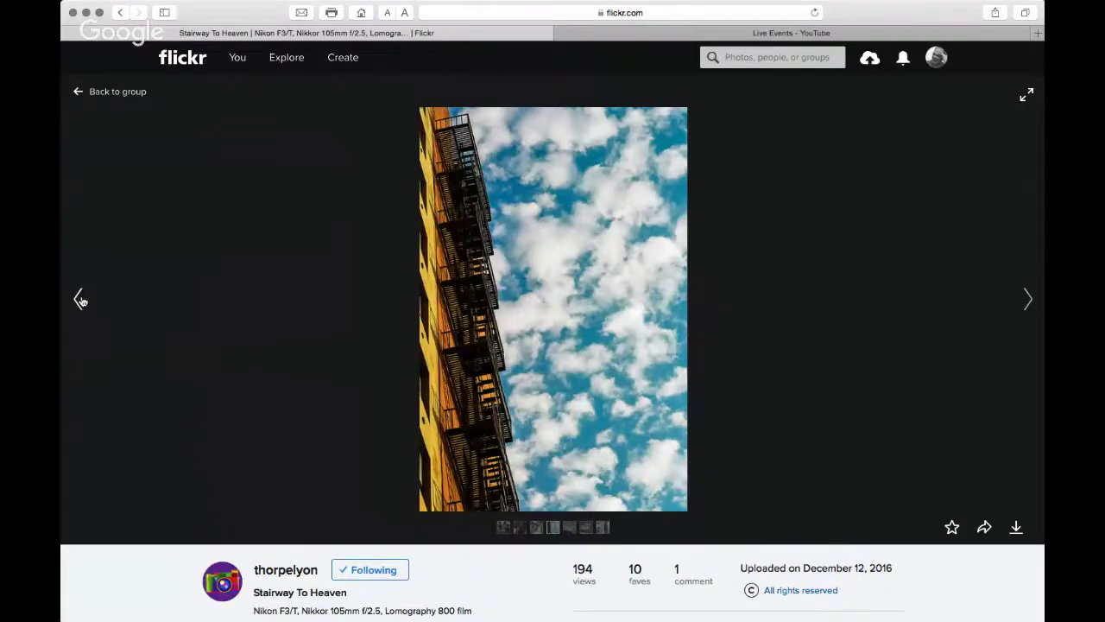
scroll(336, 334, "down", 3)
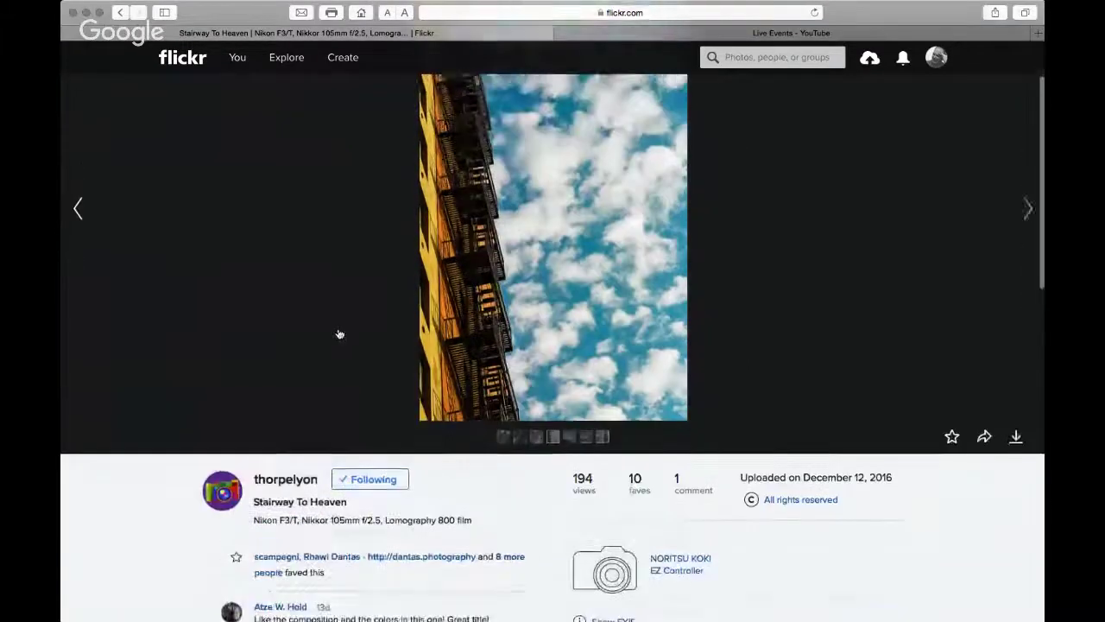
scroll(340, 334, "up", 3)
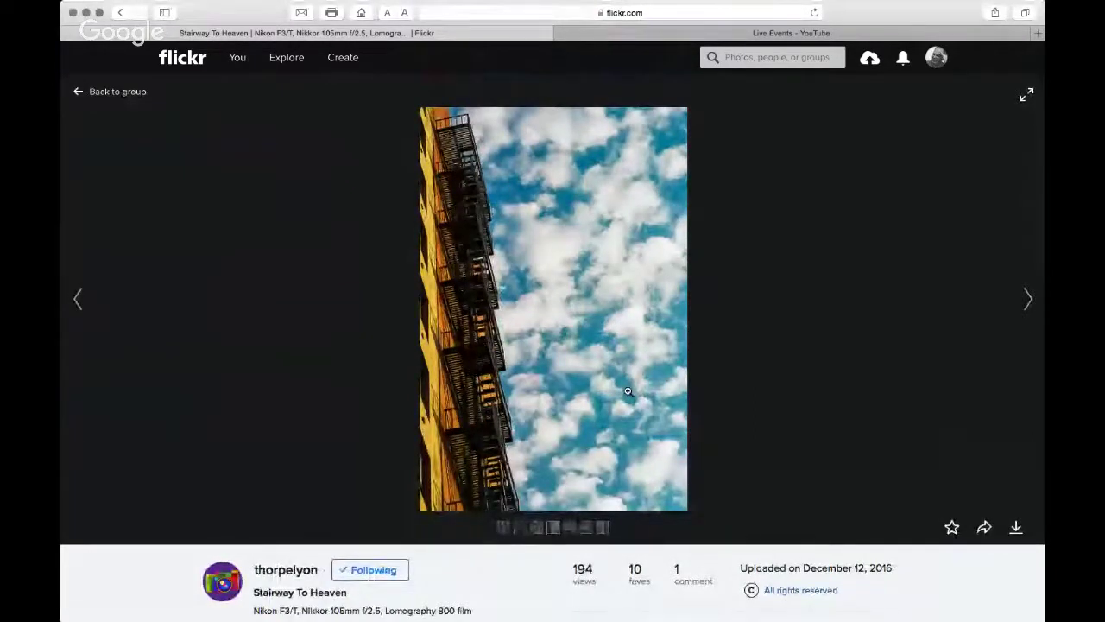
scroll(576, 315, "down", 1)
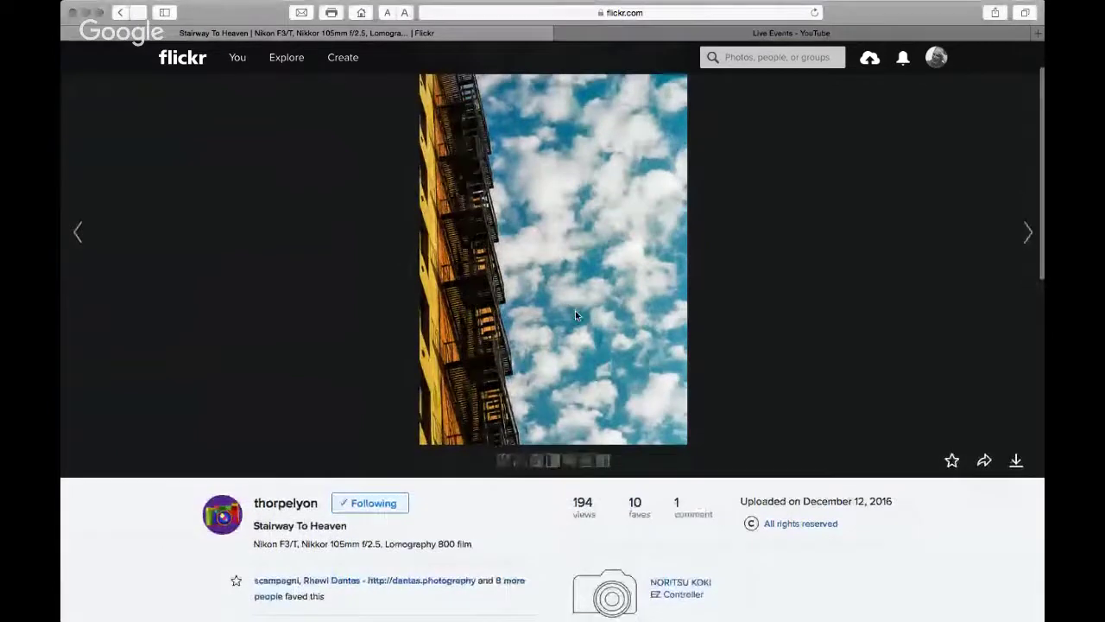
scroll(575, 314, "down", 1)
scroll(576, 312, "down", 3)
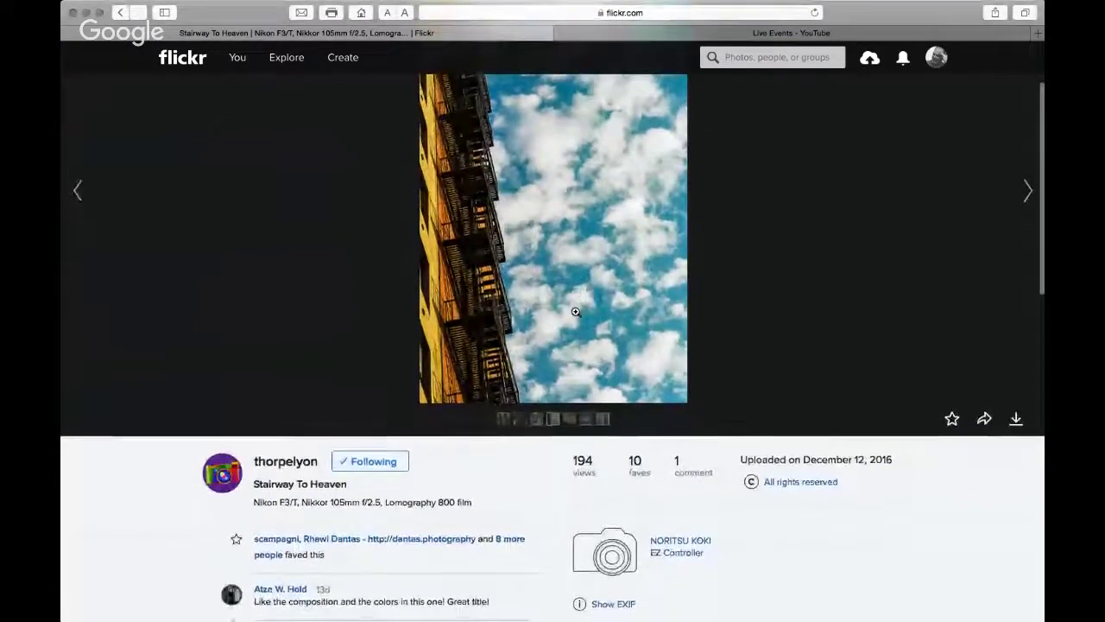
scroll(575, 311, "up", 5)
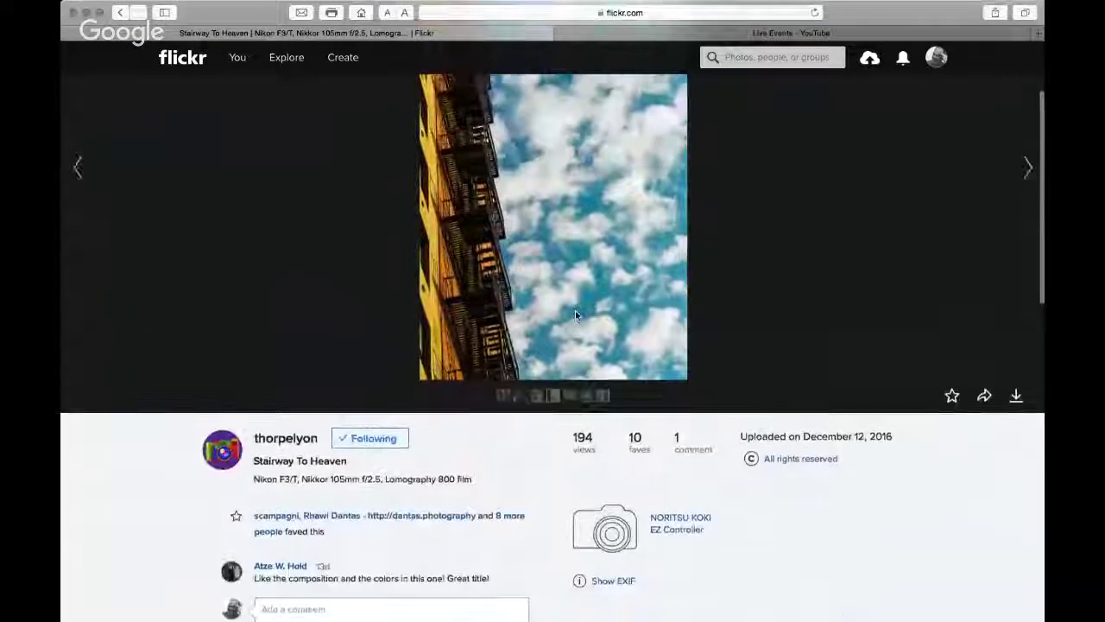
scroll(576, 312, "down", 3)
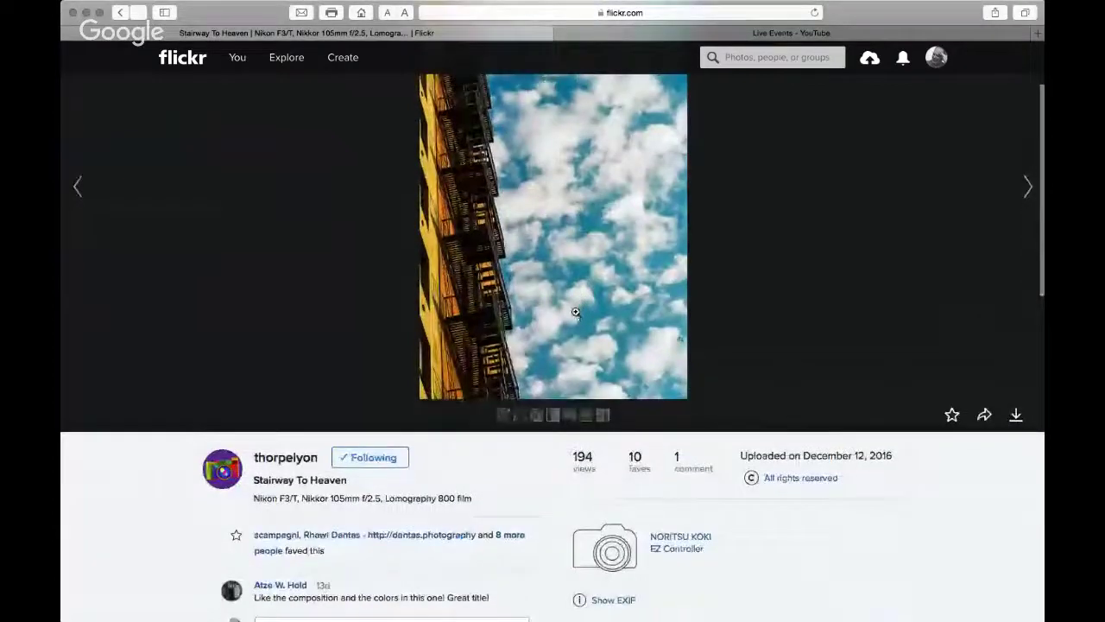
scroll(576, 311, "up", 3)
scroll(575, 312, "down", 1)
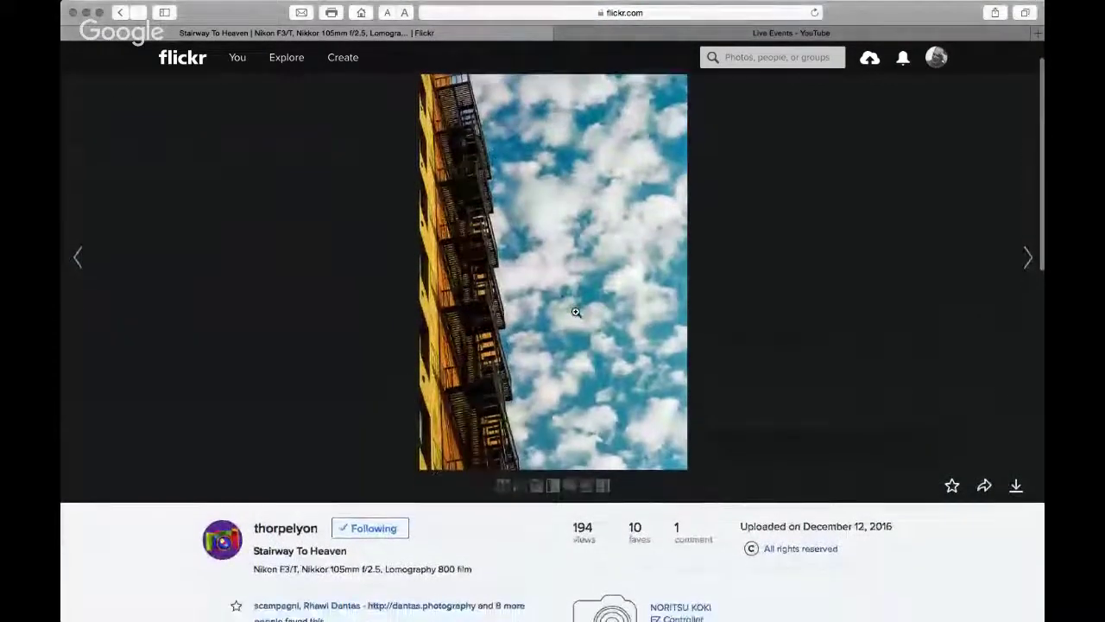
scroll(576, 311, "down", 2)
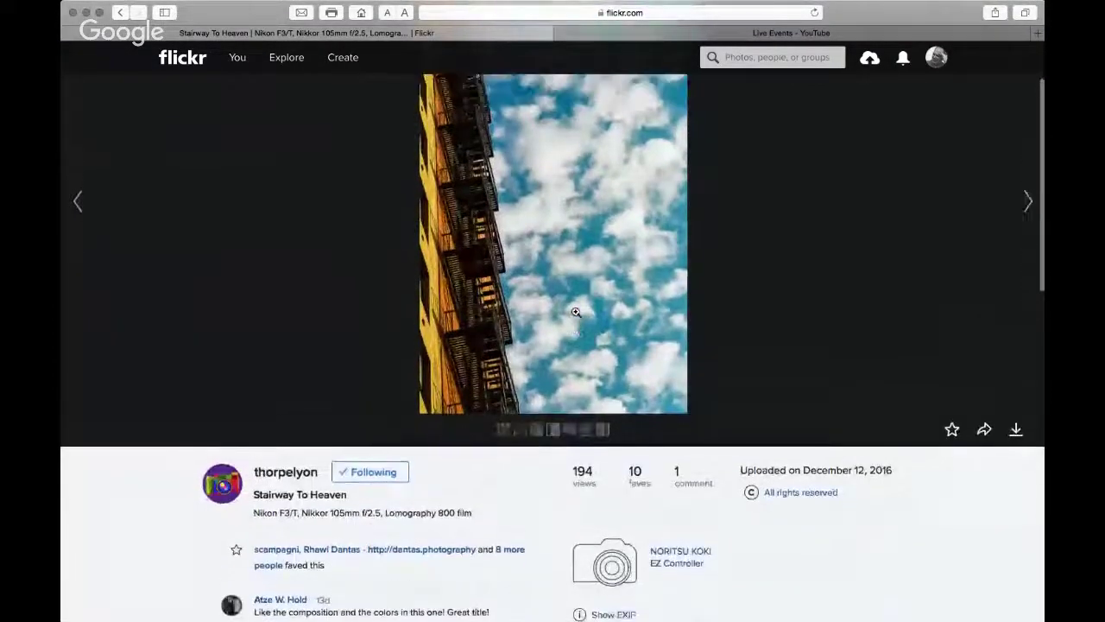
scroll(576, 311, "up", 3)
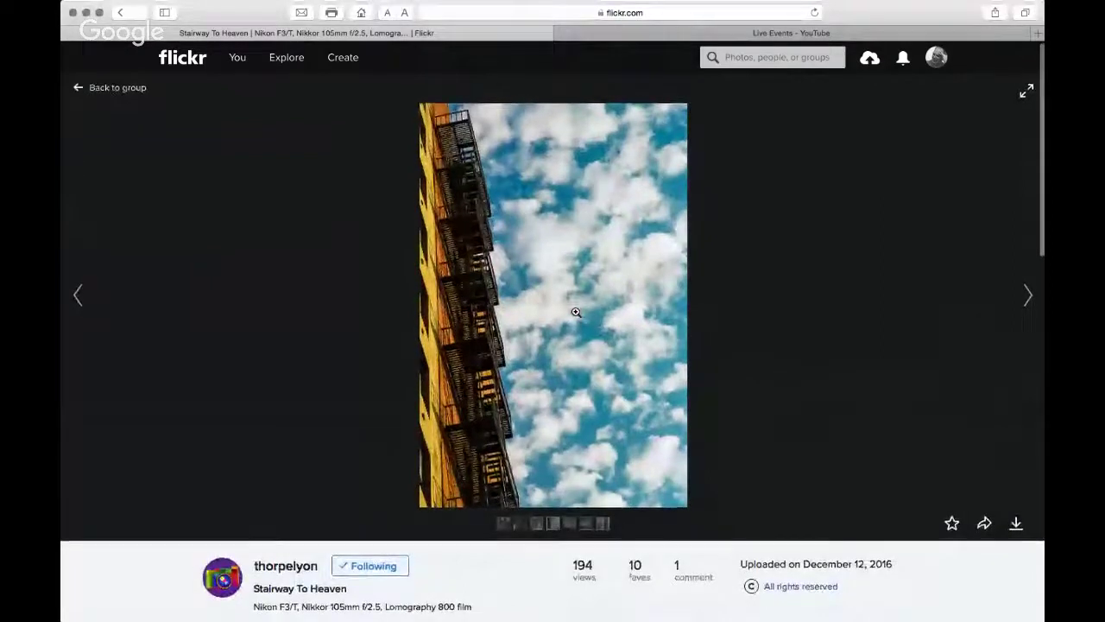
scroll(576, 311, "down", 1)
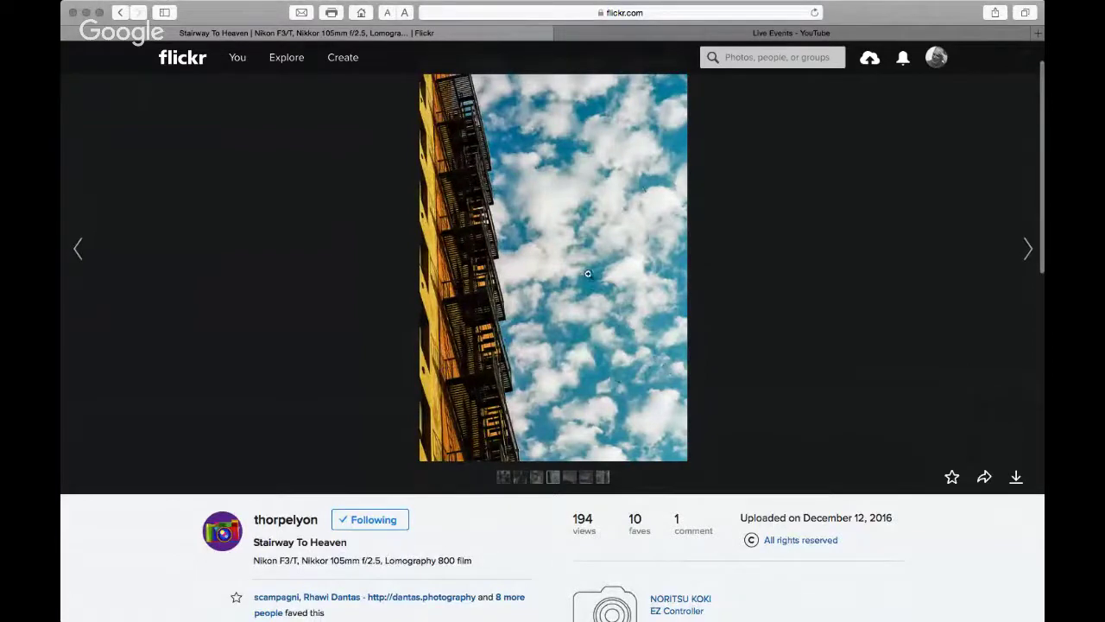
scroll(595, 267, "up", 1)
scroll(595, 266, "up", 1)
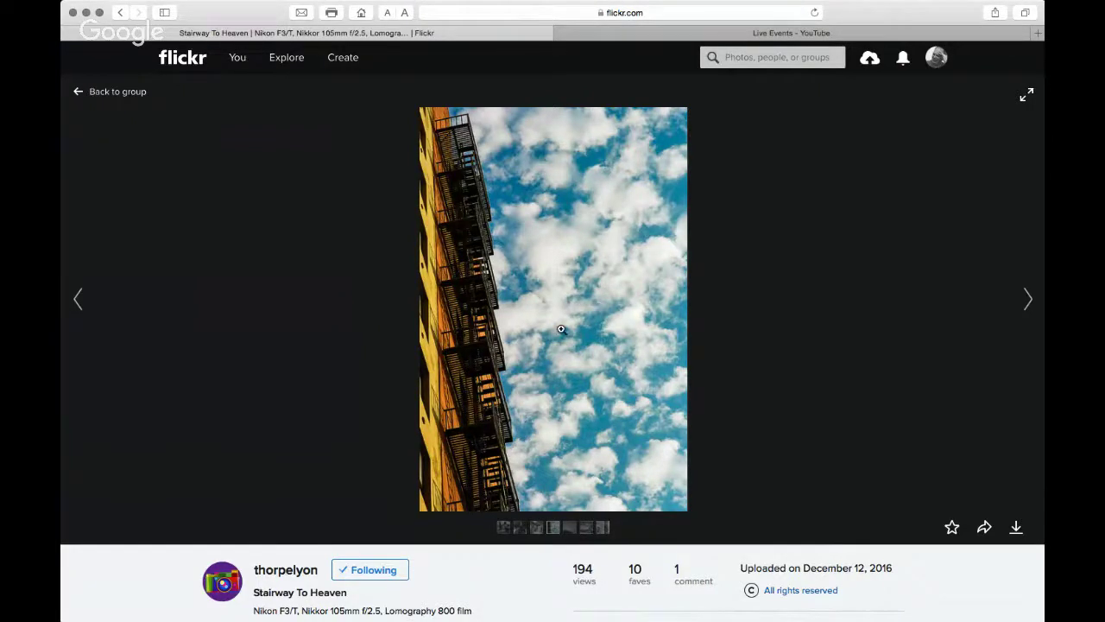
scroll(561, 327, "down", 2)
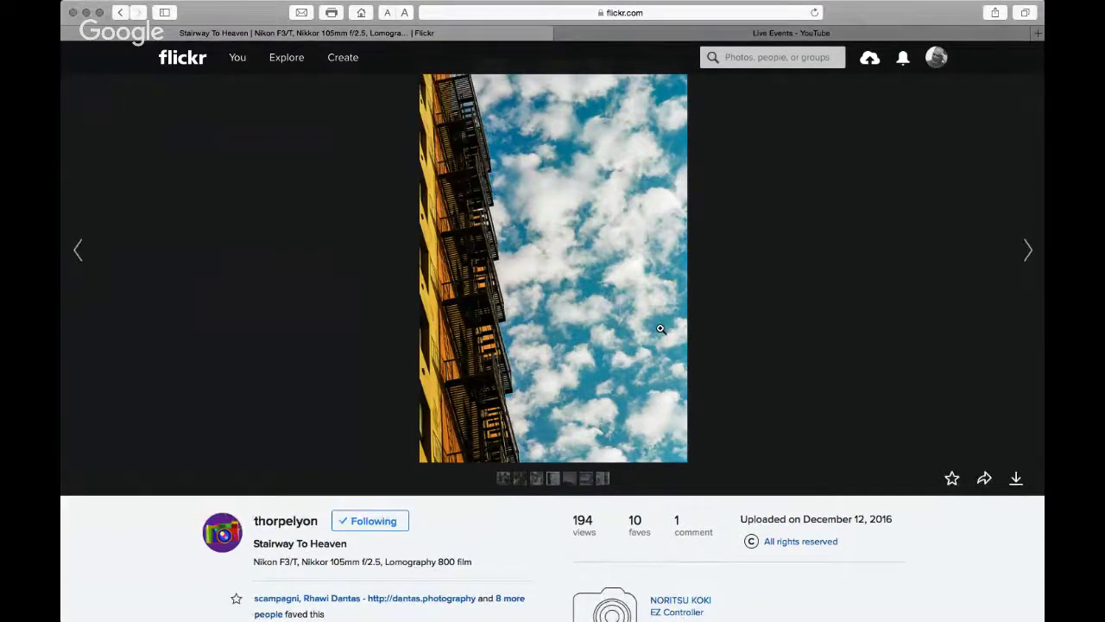
scroll(620, 296, "down", 2)
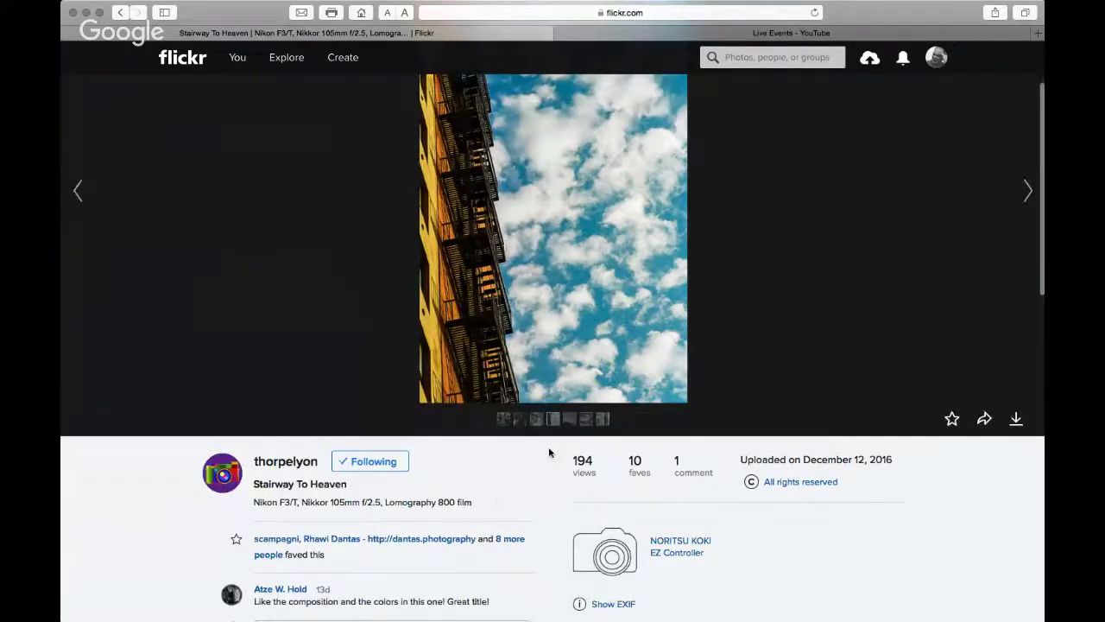
scroll(549, 452, "down", 3)
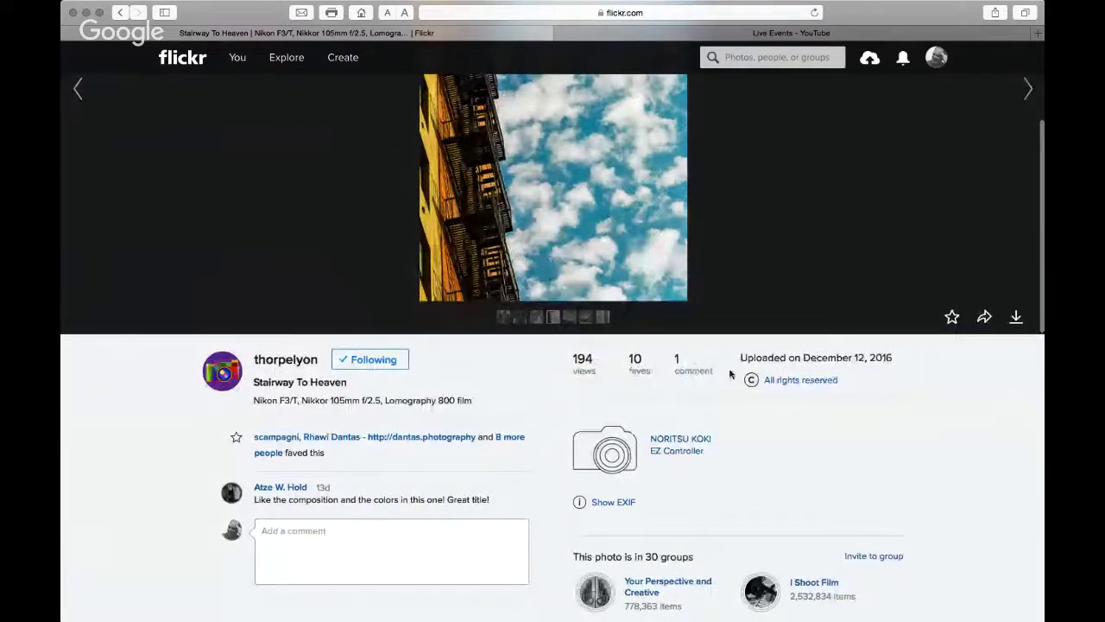
scroll(729, 373, "down", 5)
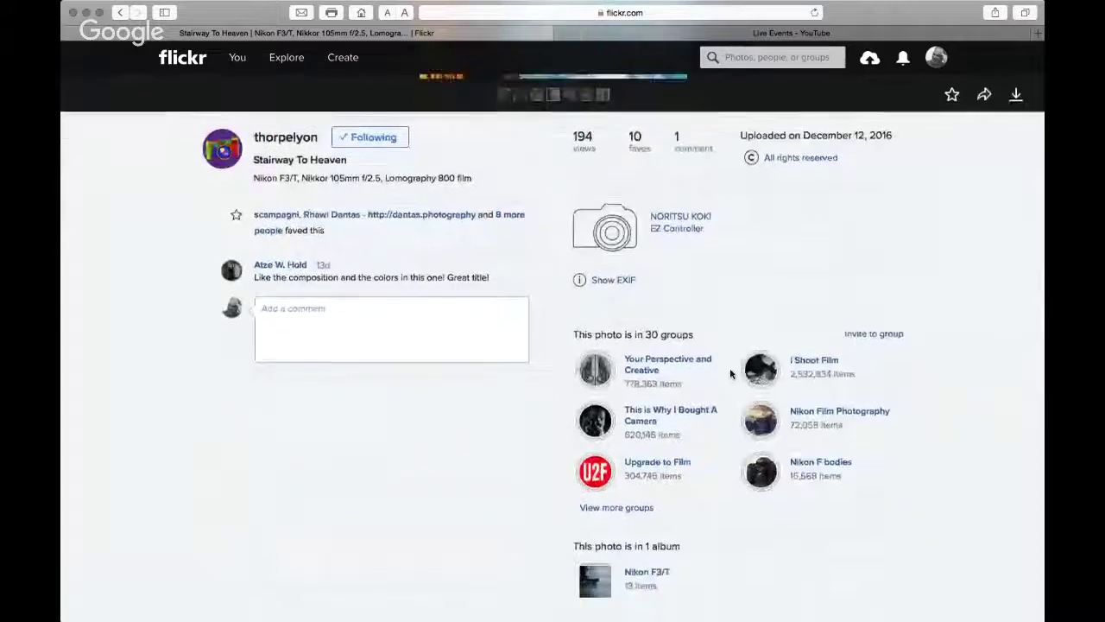
scroll(730, 371, "up", 4)
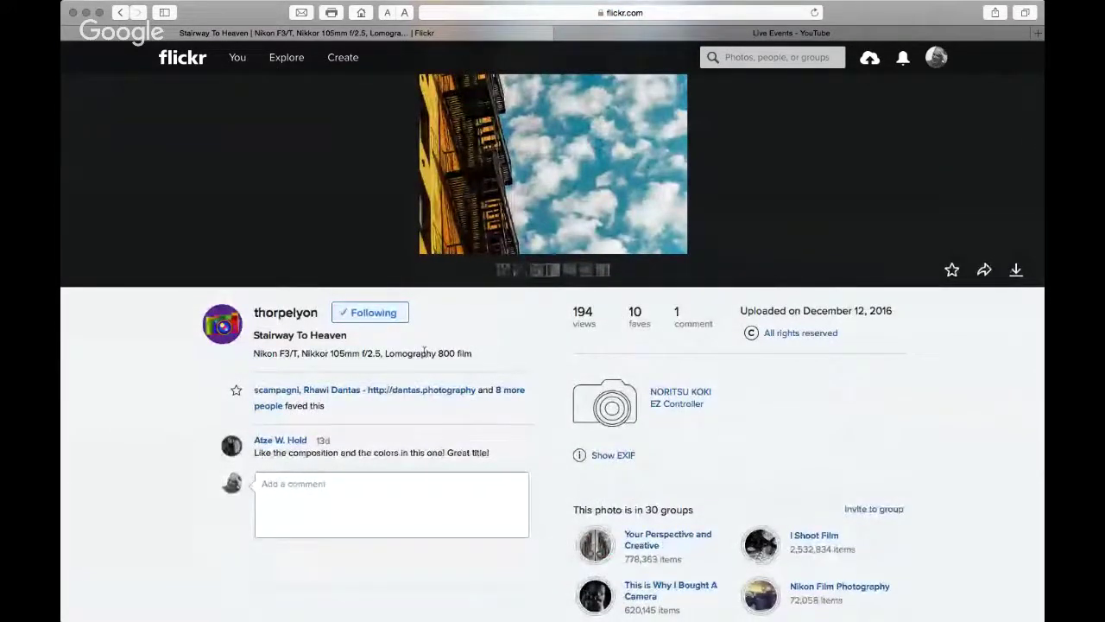
scroll(437, 310, "up", 6)
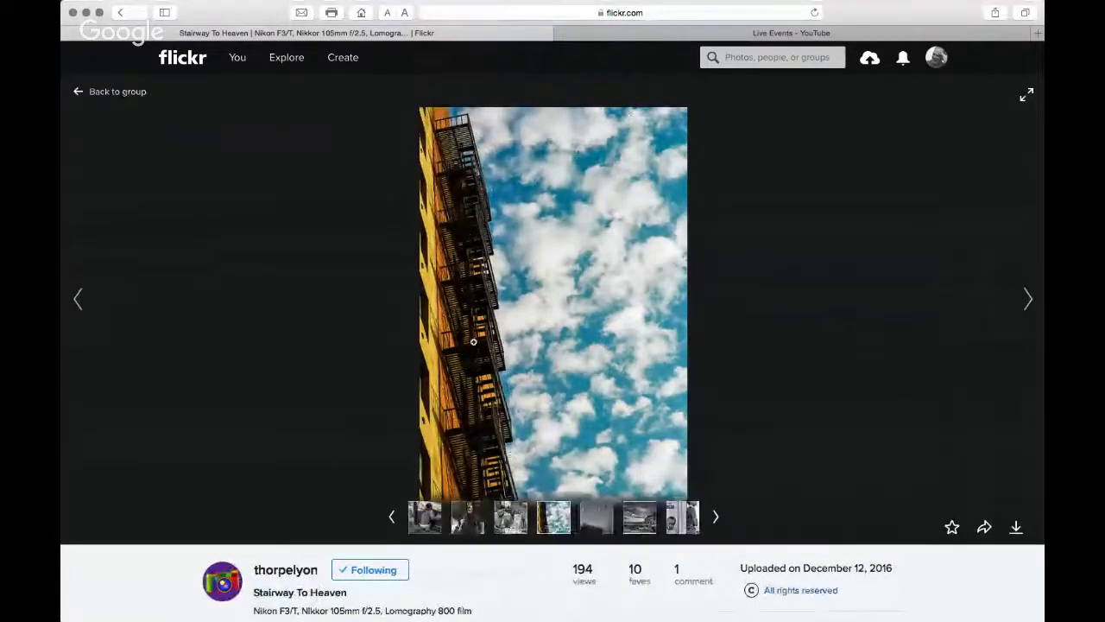
left_click(80, 300)
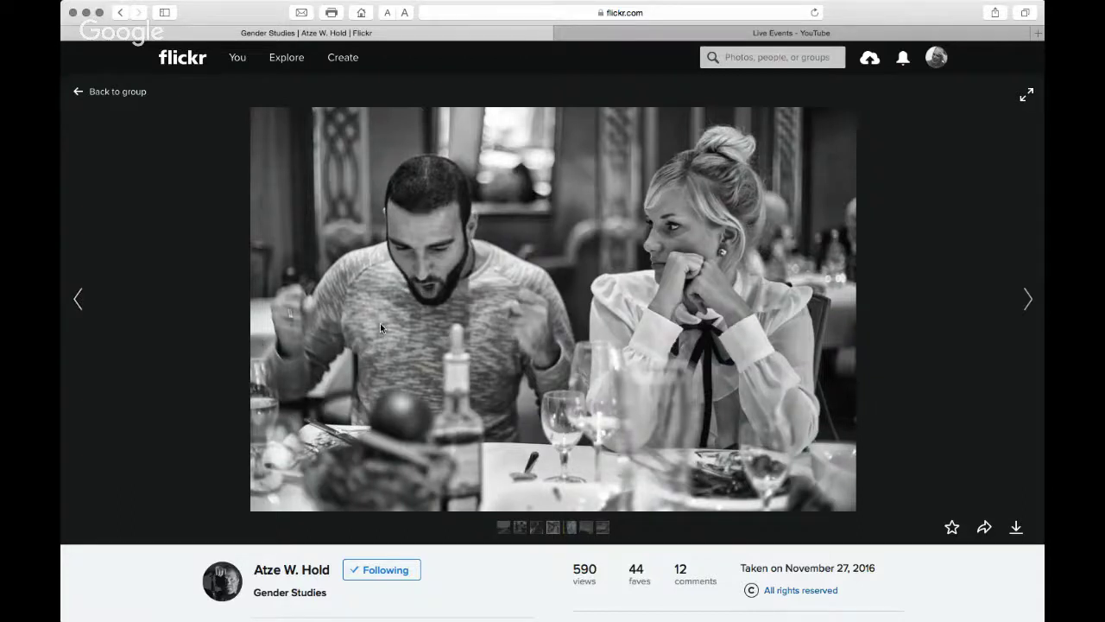
Read the Gender Studies dinner shot's comments and camera info, then step back to the umbrella photo.
scroll(380, 323, "down", 4)
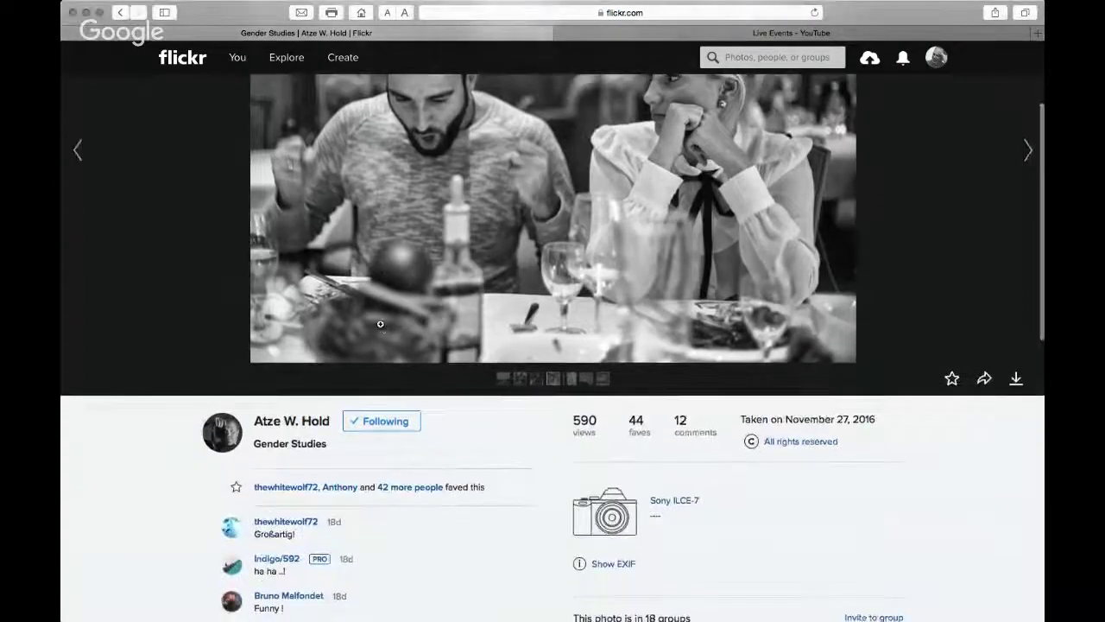
scroll(379, 323, "up", 4)
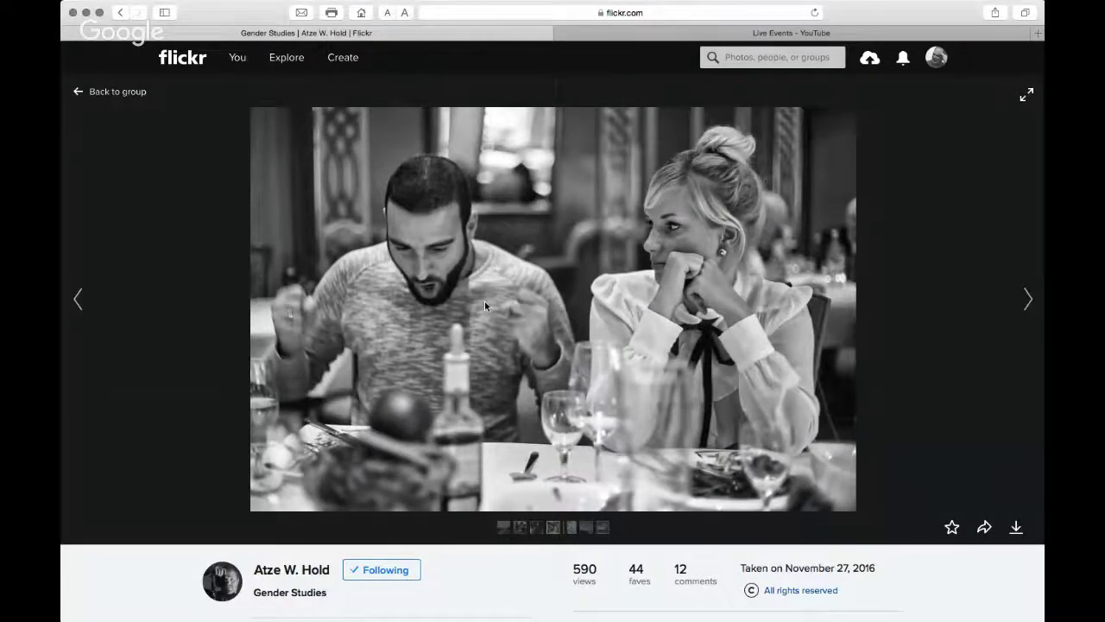
scroll(484, 301, "down", 1)
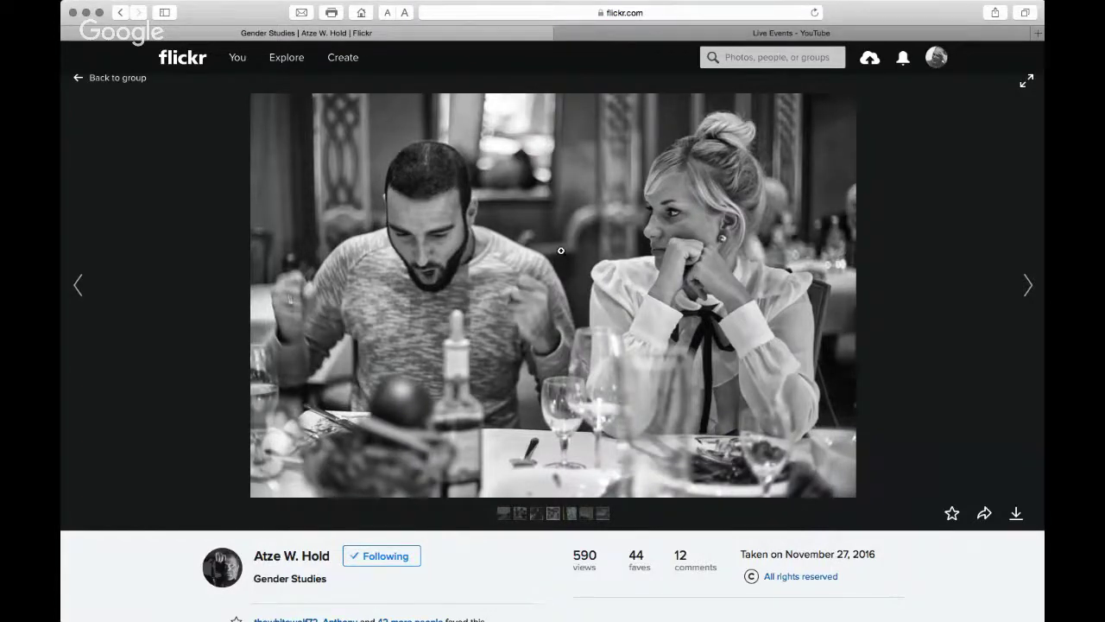
scroll(563, 250, "down", 2)
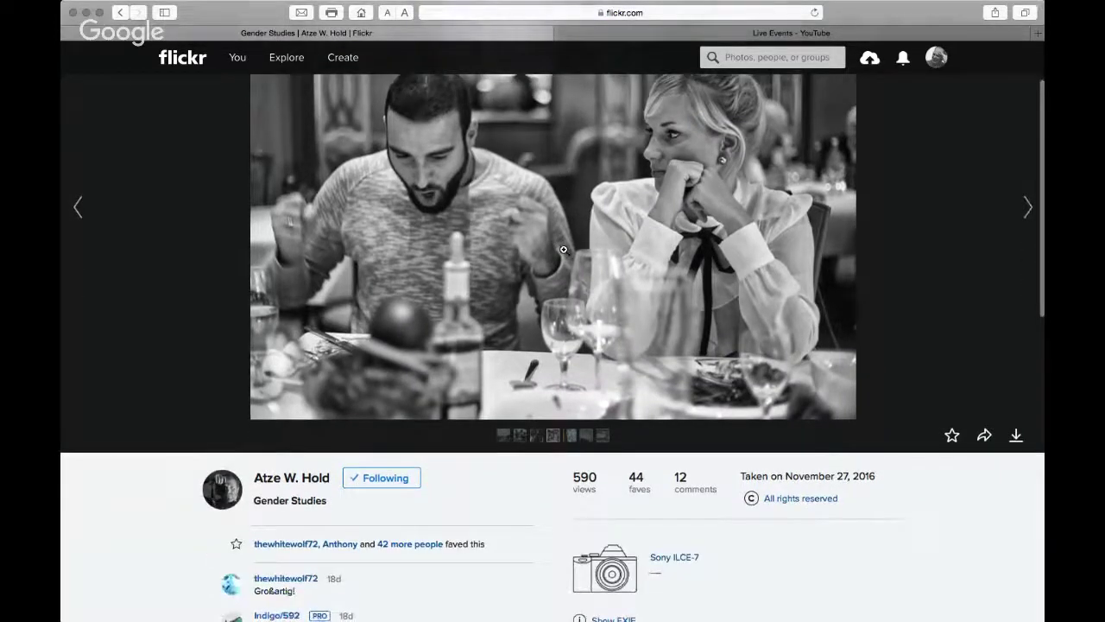
scroll(563, 249, "up", 1)
scroll(563, 250, "up", 1)
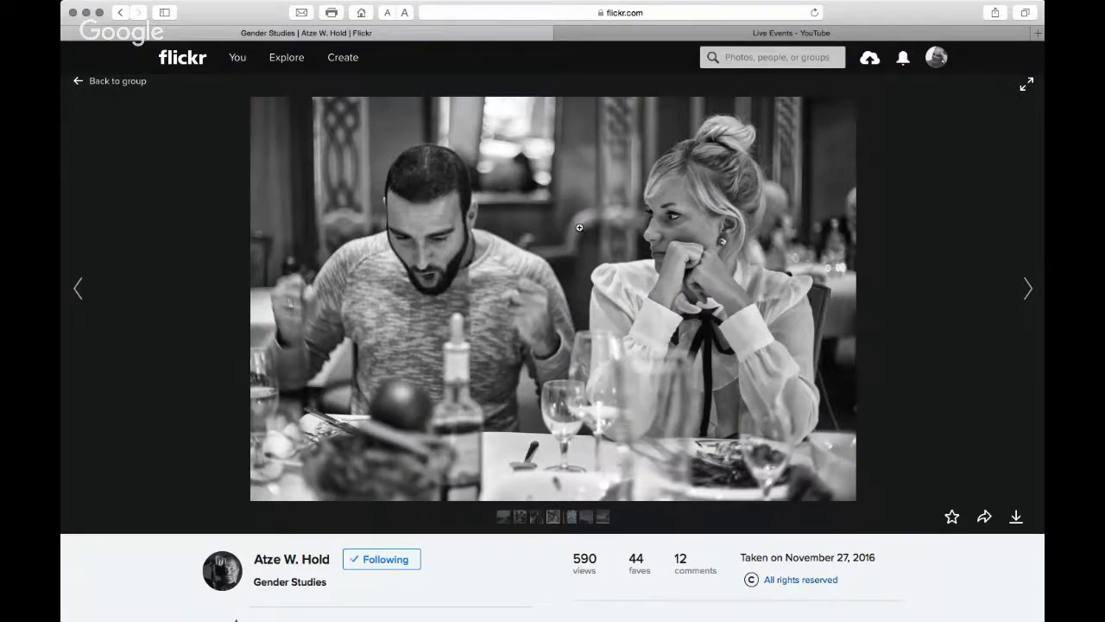
left_click(77, 290)
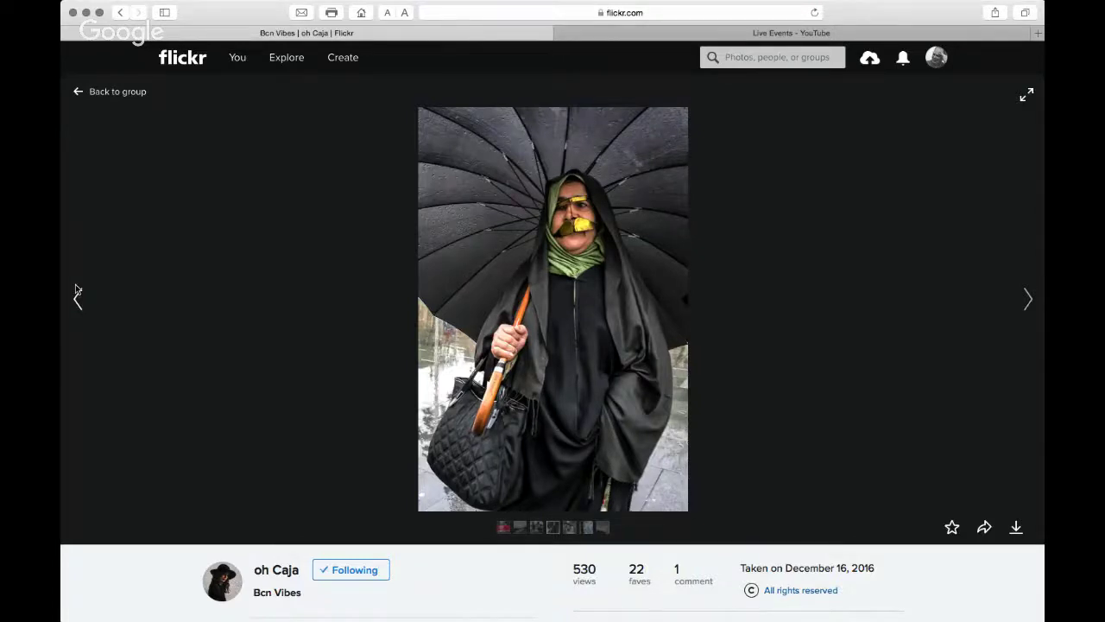
Read Bcn Vibes' EXIF (Fujifilm X-T1, f/5.6, 1/400, ISO 2500) and its comment.
scroll(159, 290, "down", 5)
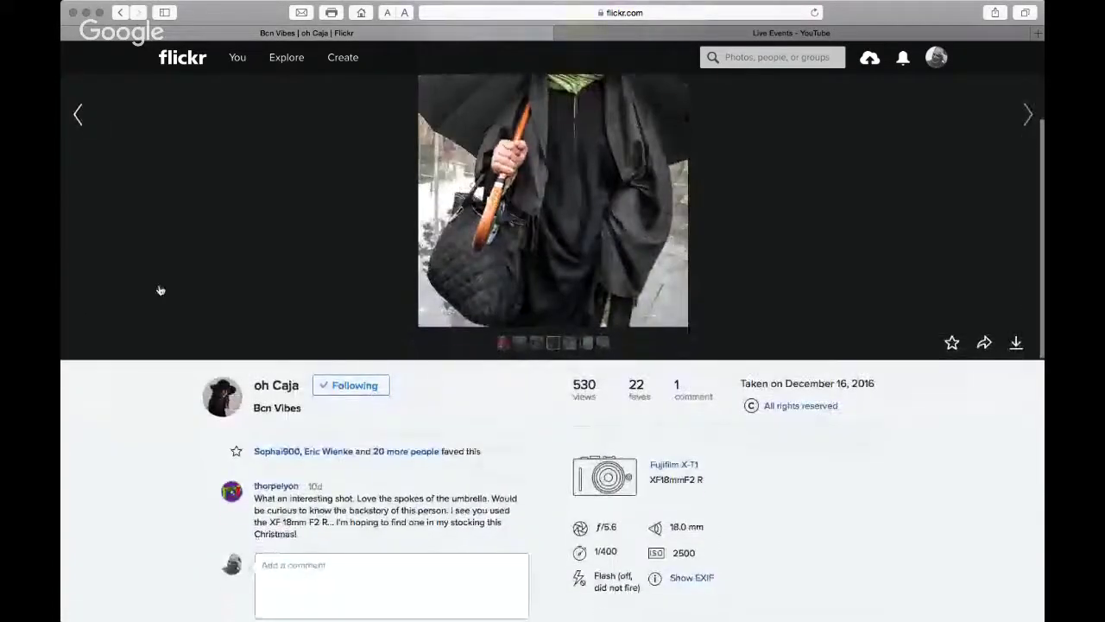
scroll(159, 290, "down", 3)
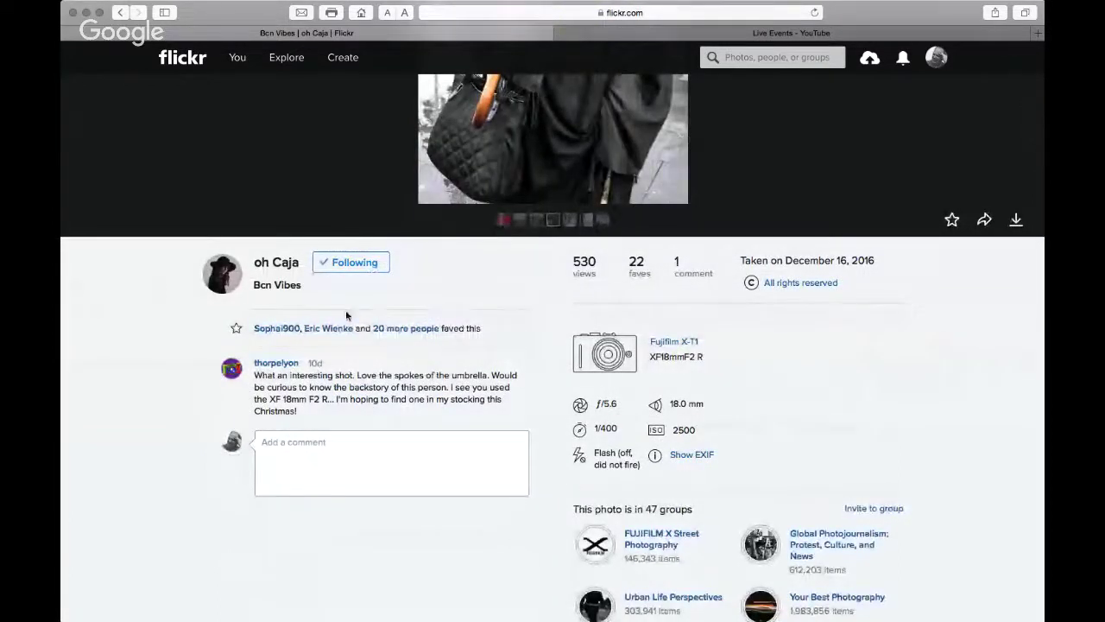
scroll(311, 261, "up", 6)
scroll(311, 261, "down", 4)
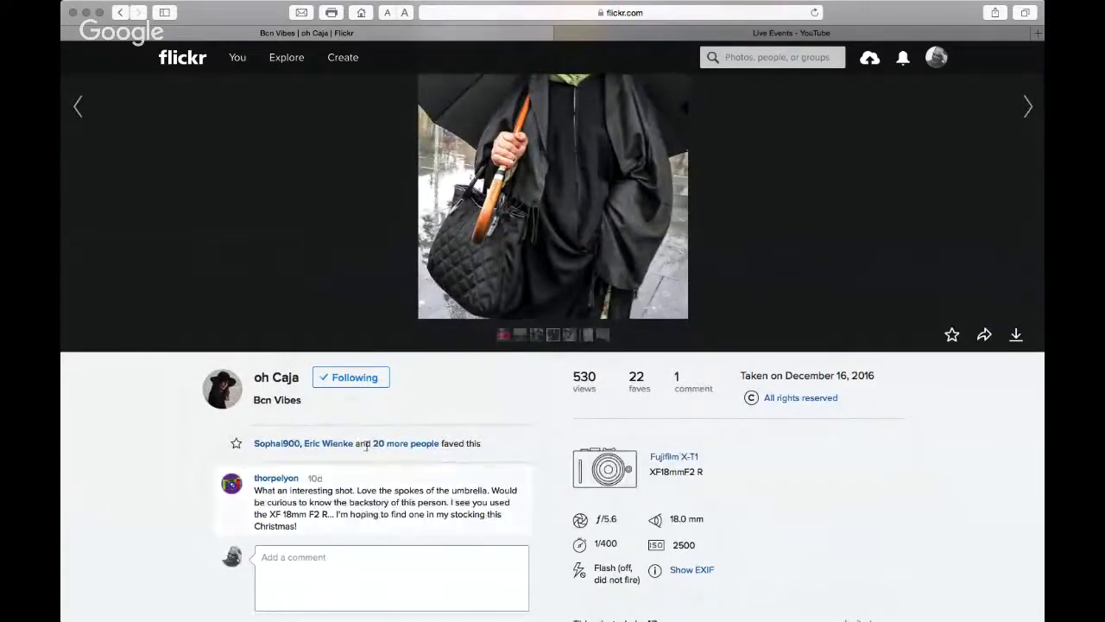
scroll(367, 449, "up", 5)
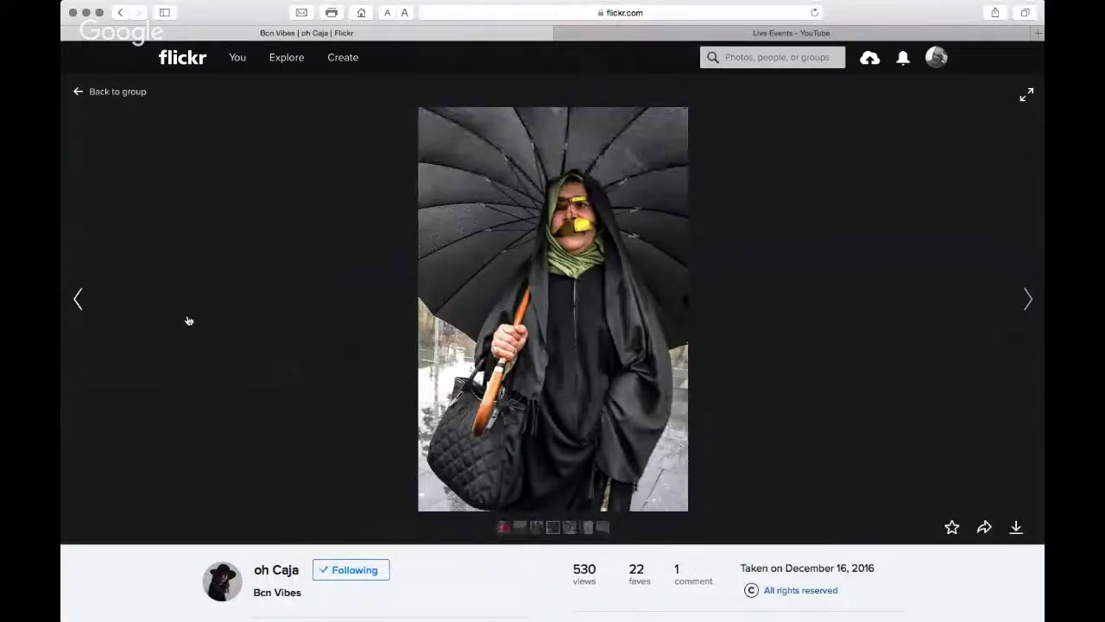
Open '#21 Phra Khanong pier | Bangkok', review its comments and camera details, then enlarge it.
left_click(77, 299)
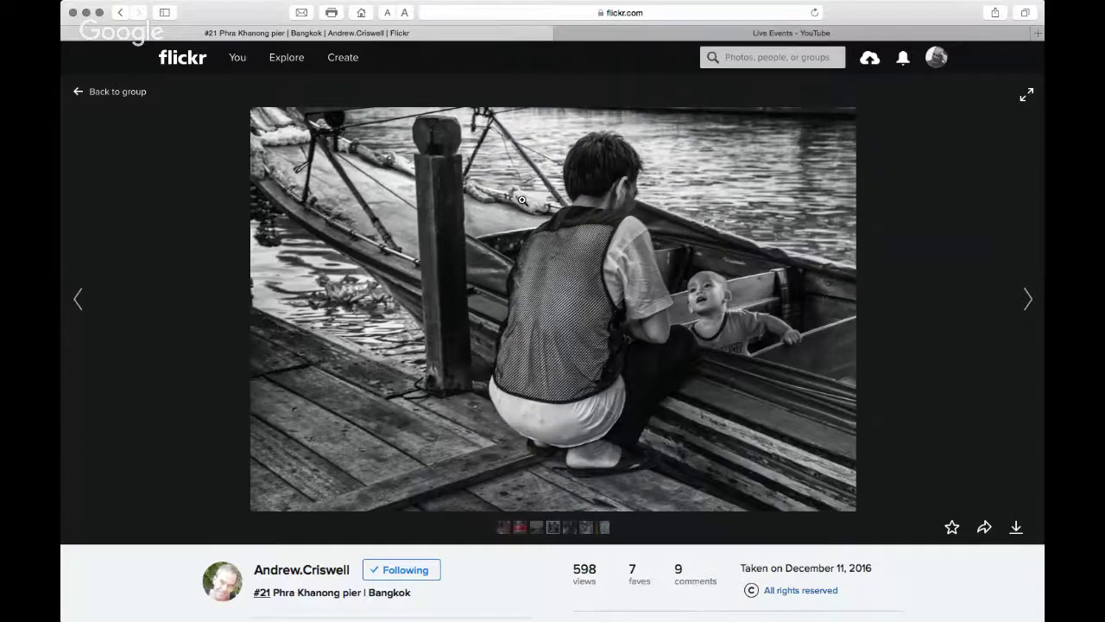
scroll(522, 201, "down", 1)
scroll(521, 201, "down", 5)
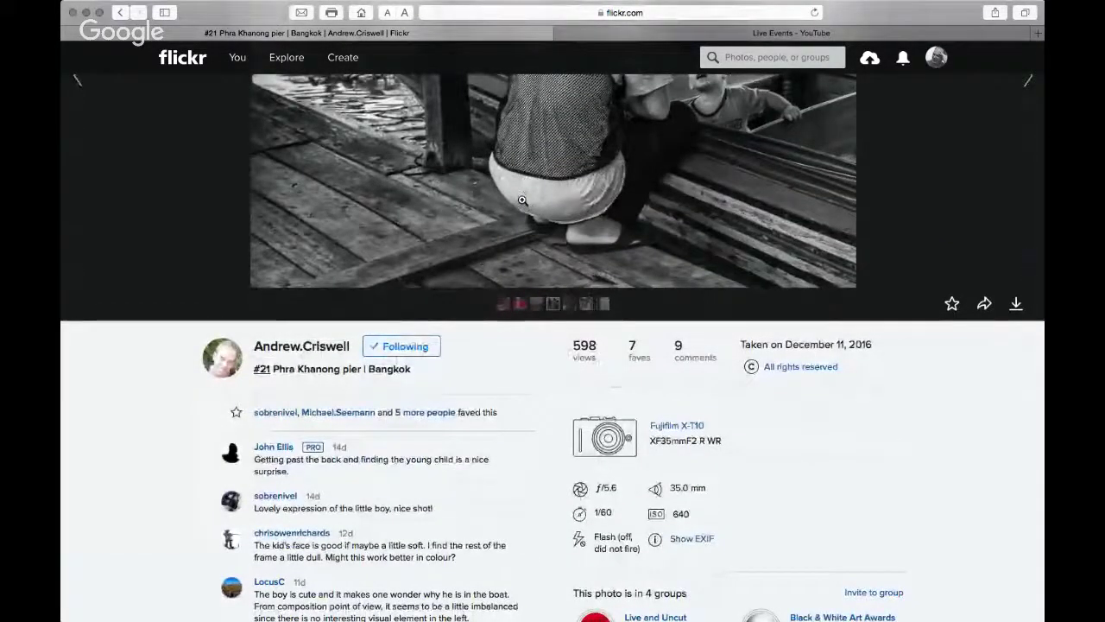
scroll(521, 211, "up", 5)
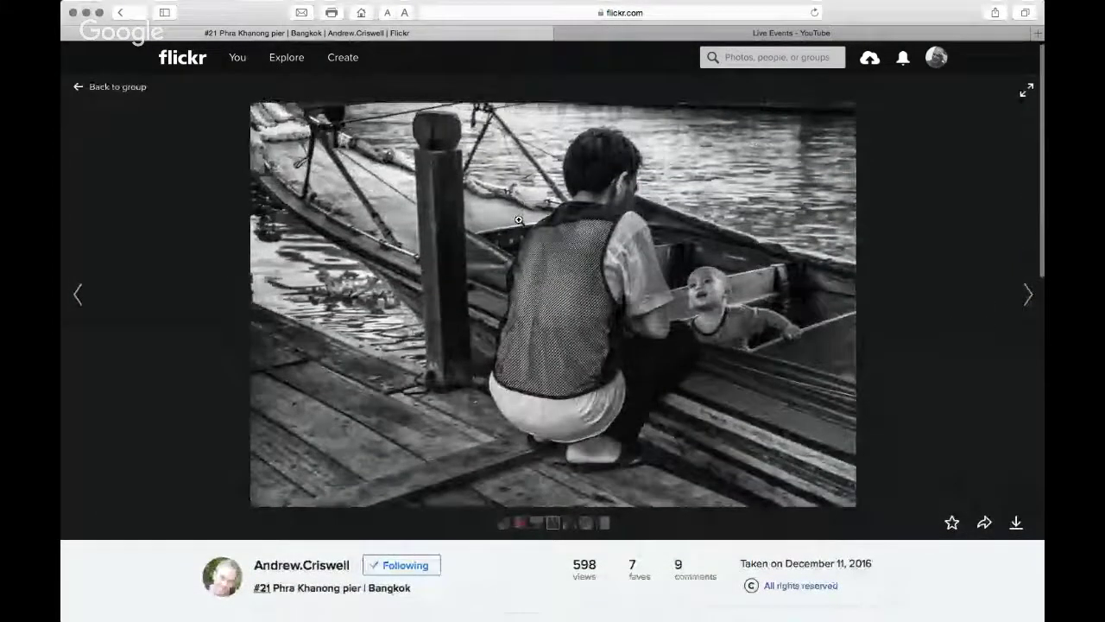
scroll(518, 219, "down", 4)
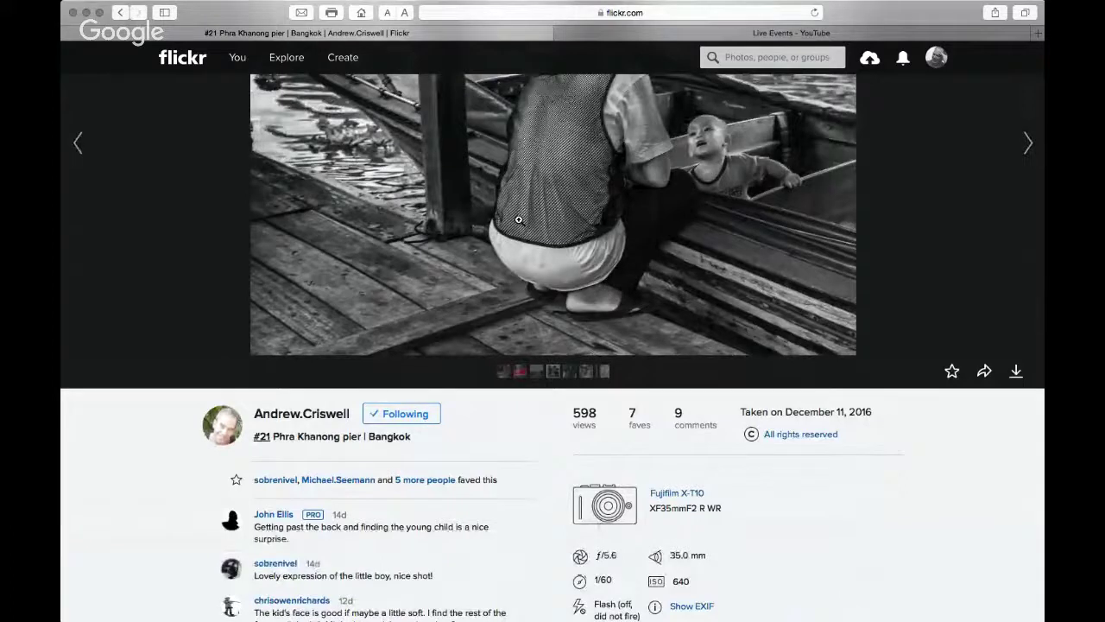
scroll(519, 220, "down", 3)
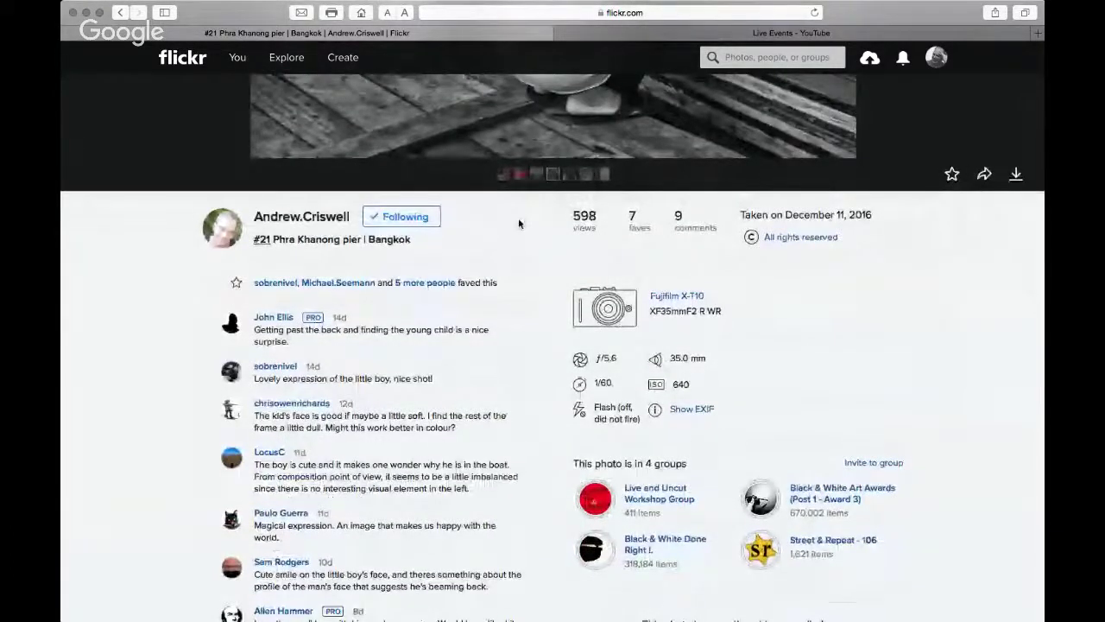
scroll(729, 293, "up", 4)
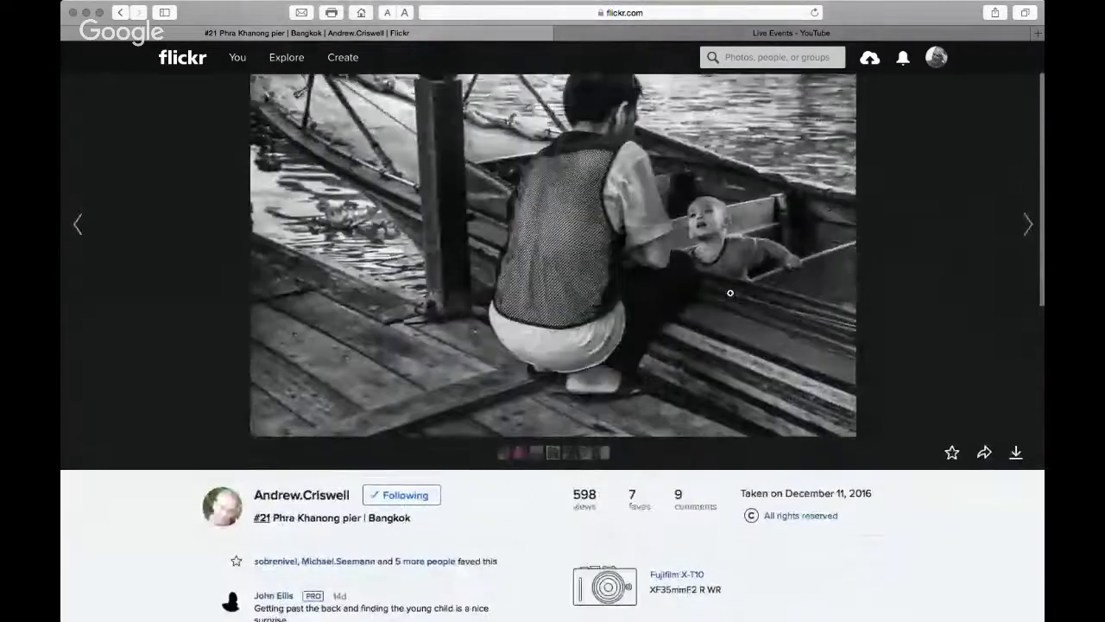
scroll(729, 294, "up", 2)
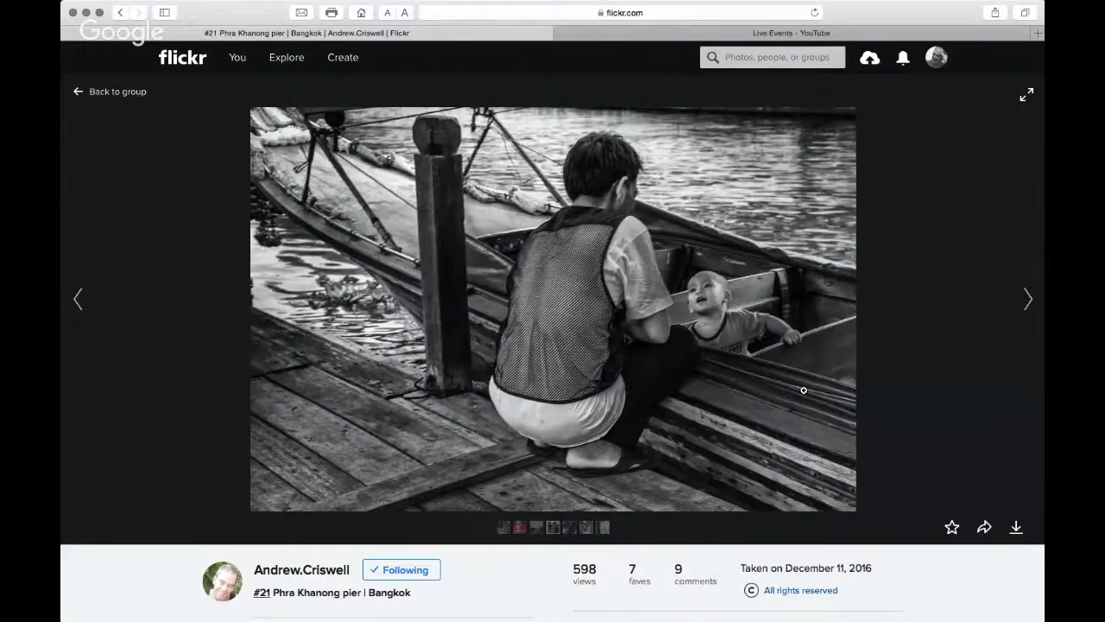
left_click(726, 301)
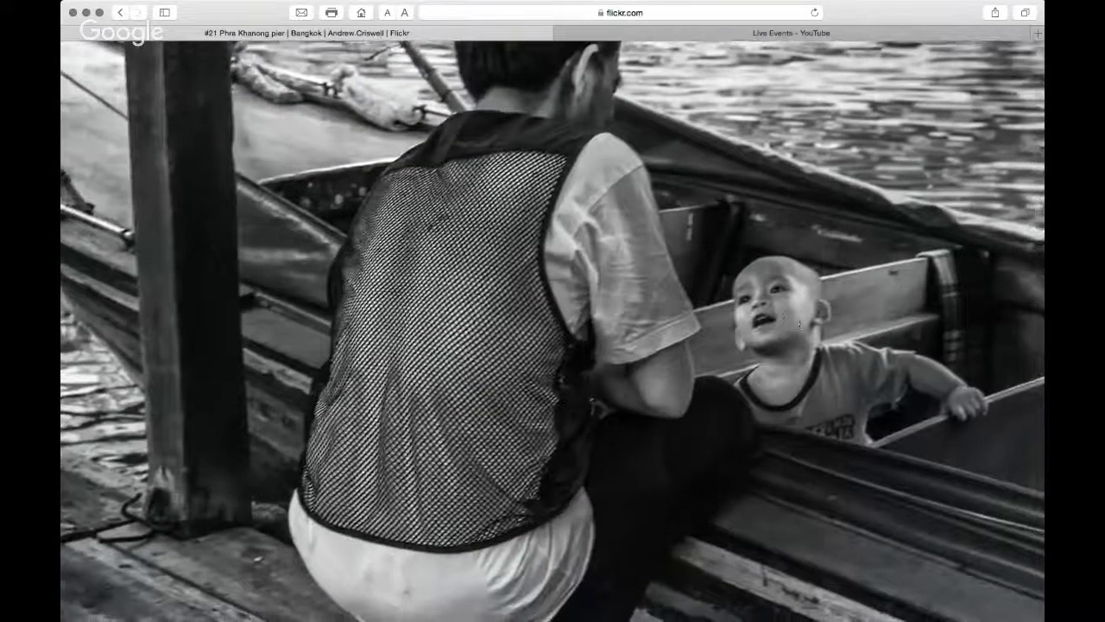
Exit the enlarged boat photo and go to the previous photo, 'I'll need more than a barrow.'.
left_click(589, 295)
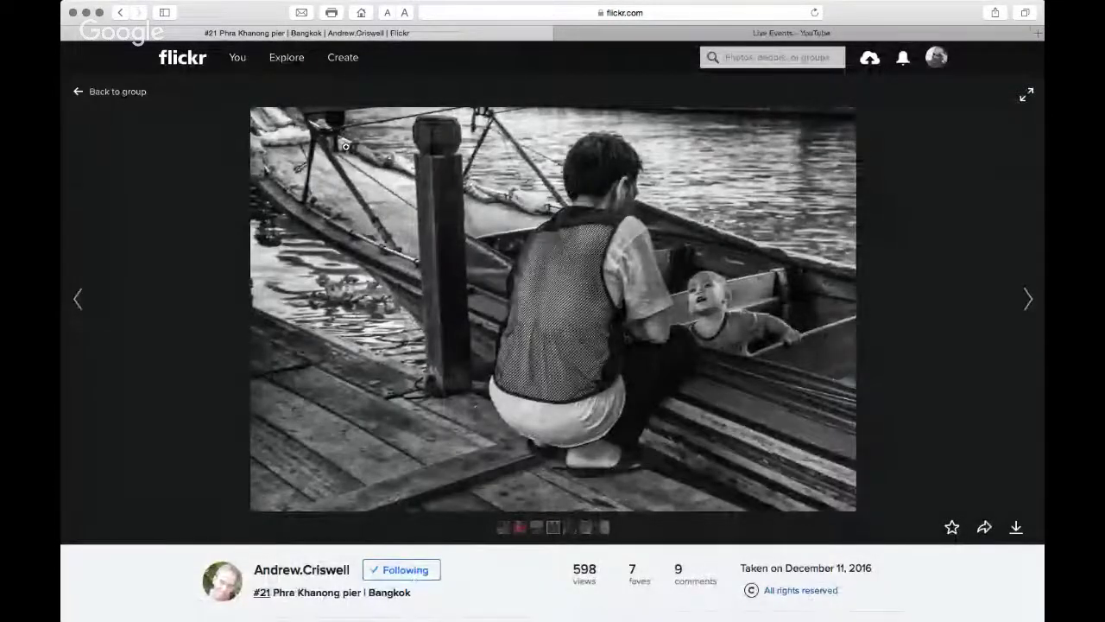
left_click(77, 299)
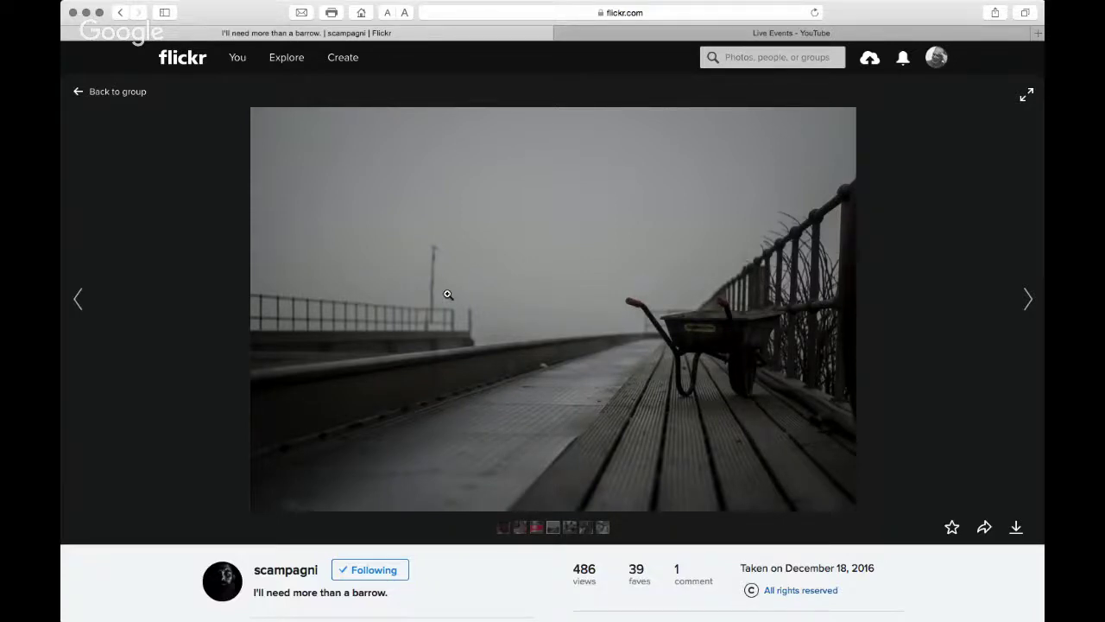
scroll(521, 267, "down", 4)
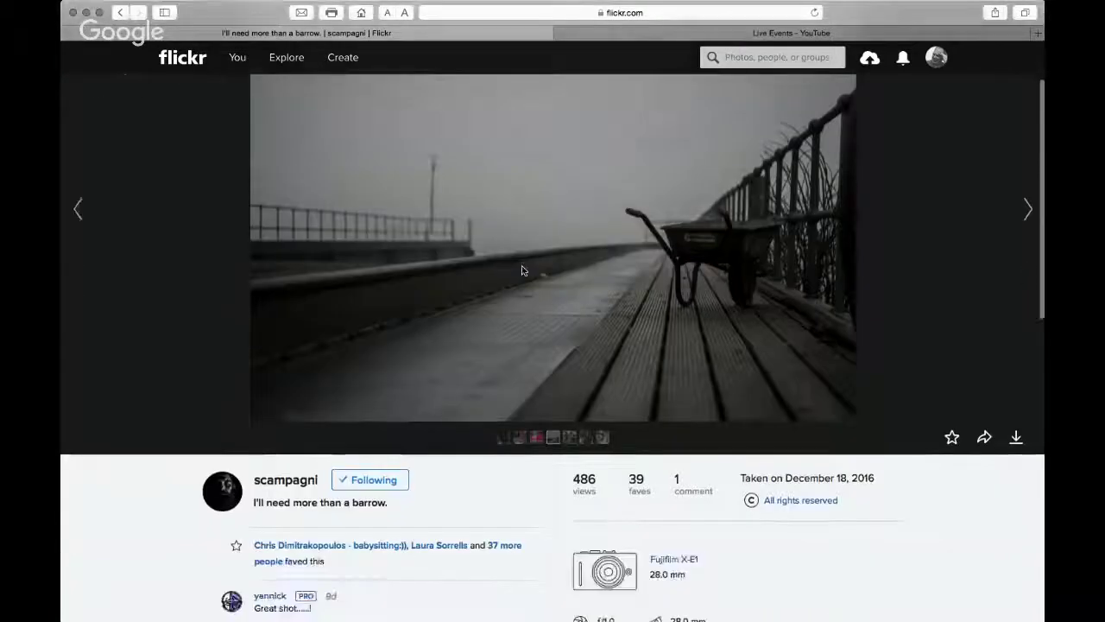
scroll(522, 270, "down", 3)
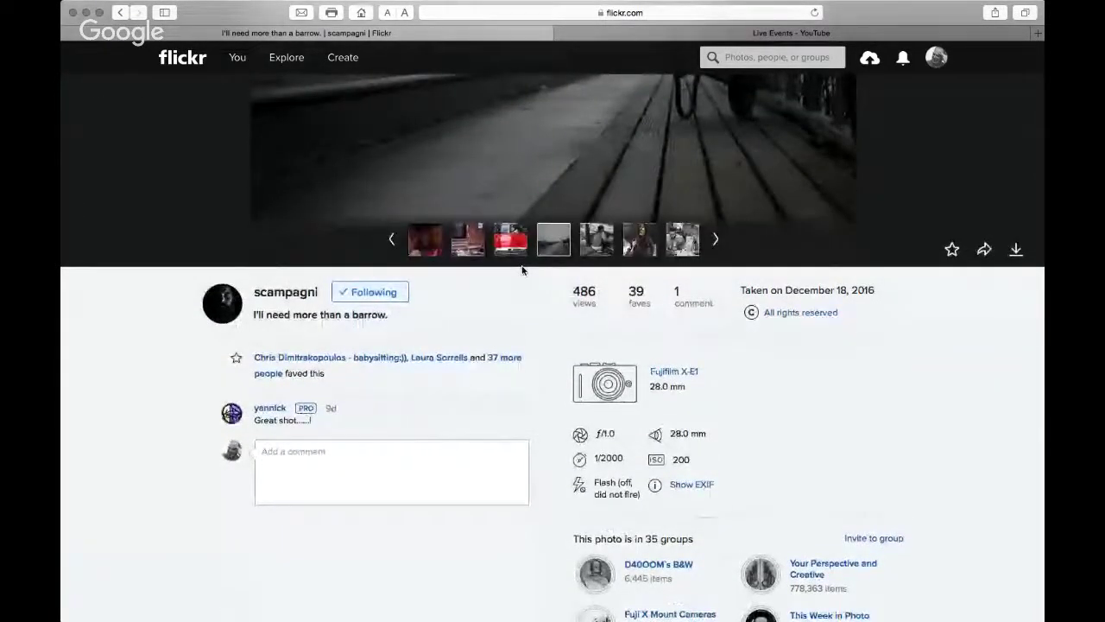
scroll(522, 270, "down", 1)
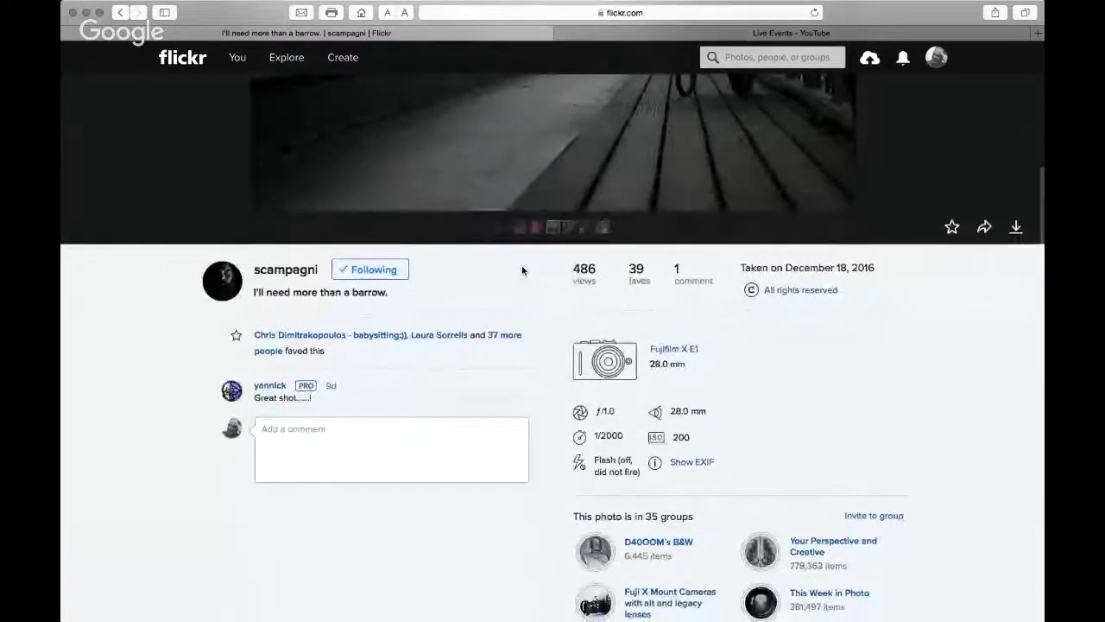
scroll(523, 270, "down", 4)
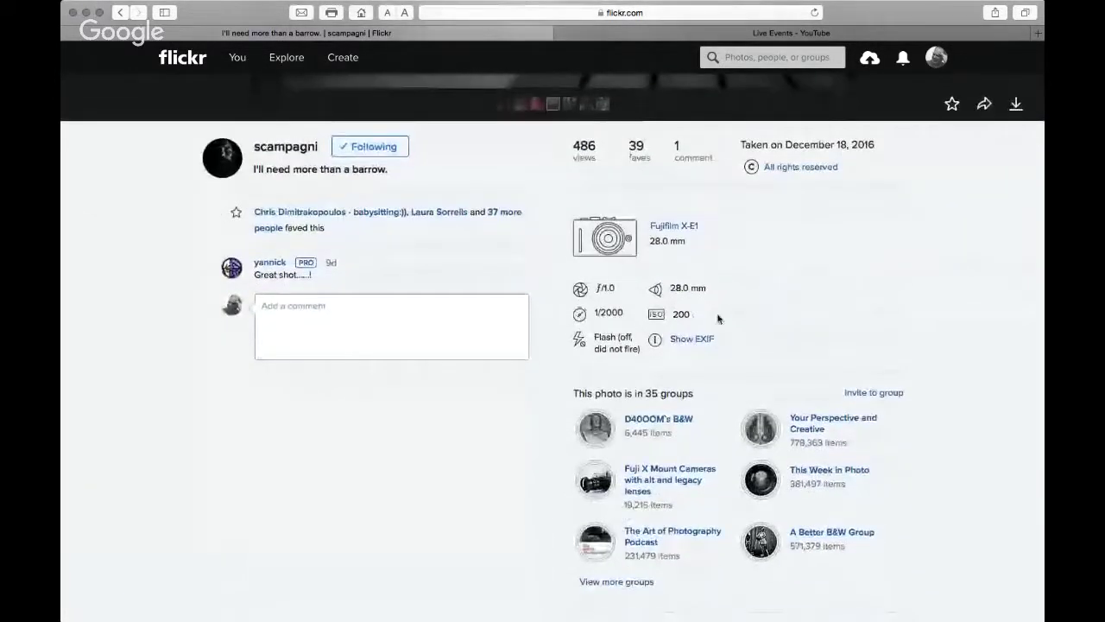
scroll(703, 294, "down", 8)
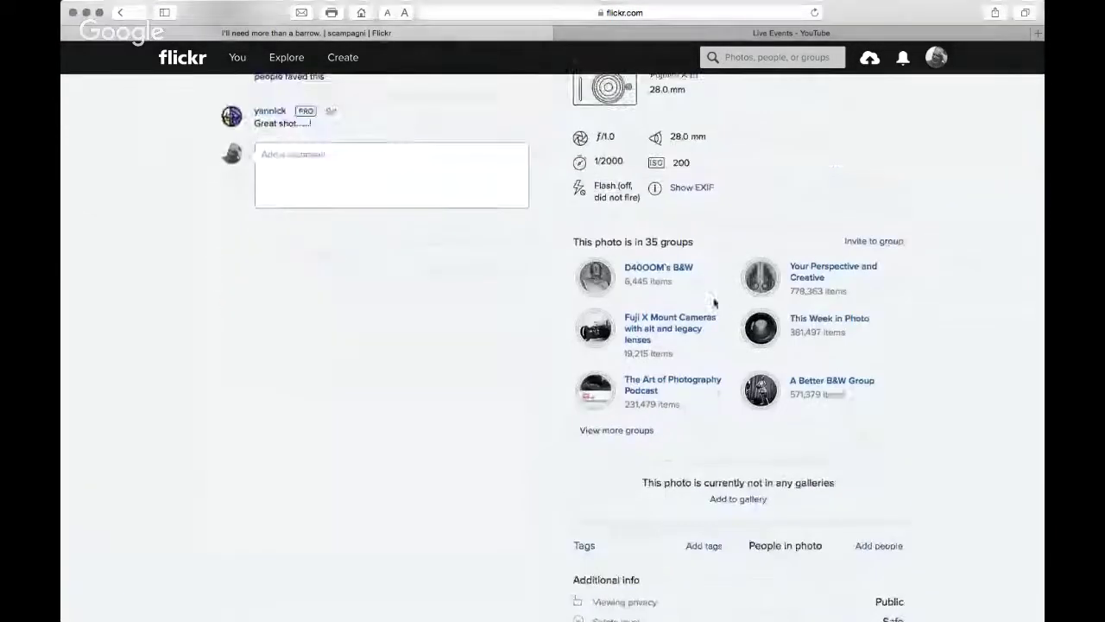
scroll(713, 297, "down", 4)
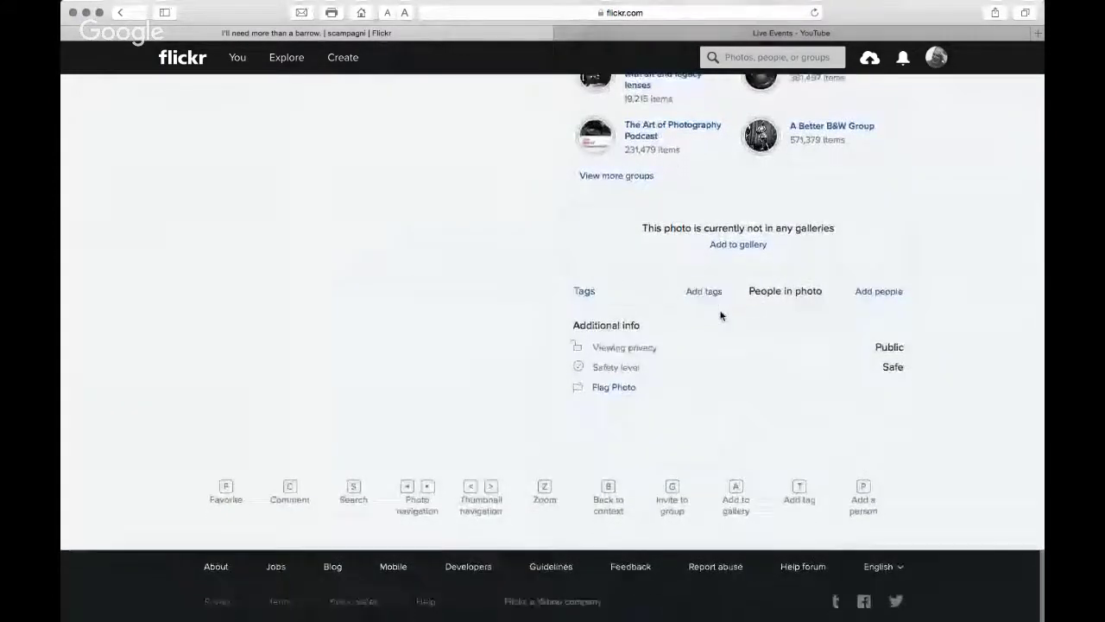
scroll(719, 313, "up", 15)
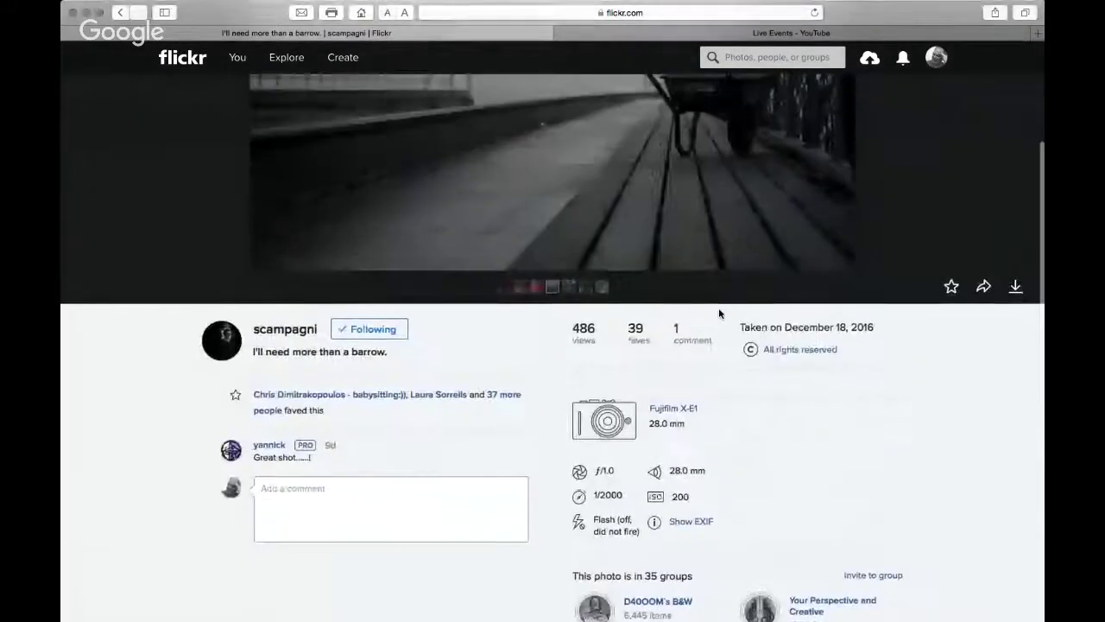
Expand and read the barrow photo's full EXIF data, then go to 'Madrid Vibes'.
left_click(688, 522)
scroll(825, 436, "down", 4)
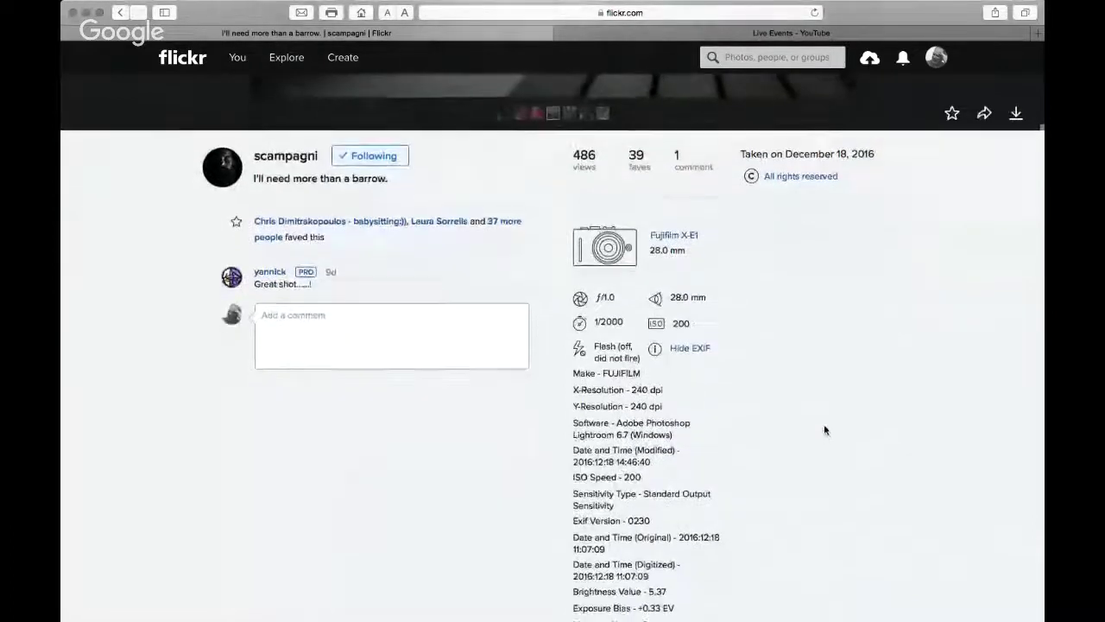
scroll(824, 404, "down", 3)
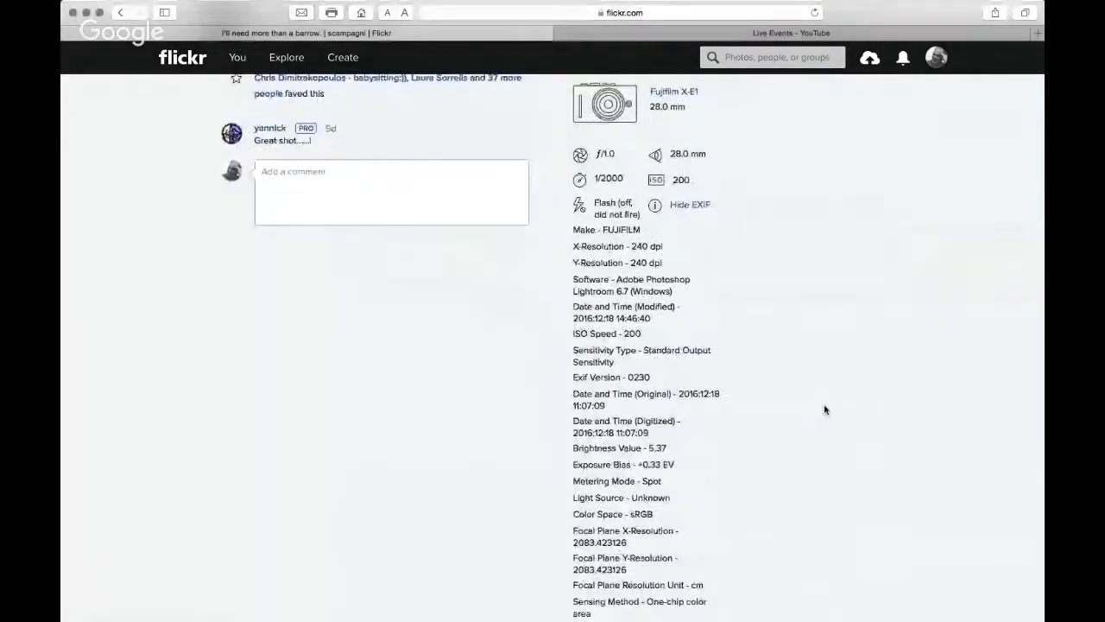
scroll(824, 404, "up", 10)
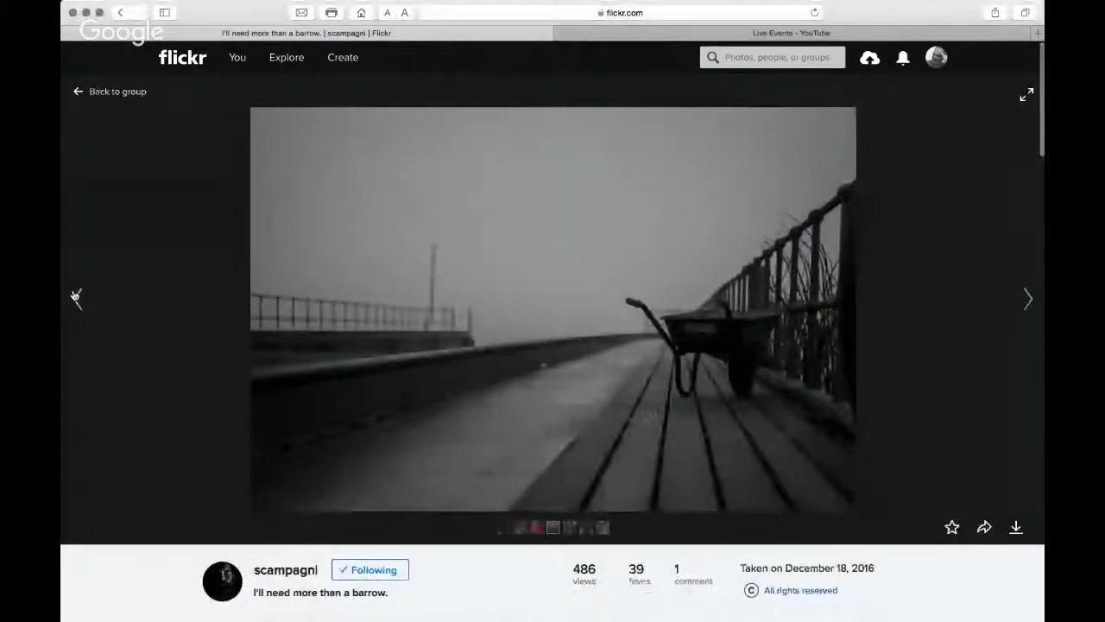
scroll(748, 382, "down", 5)
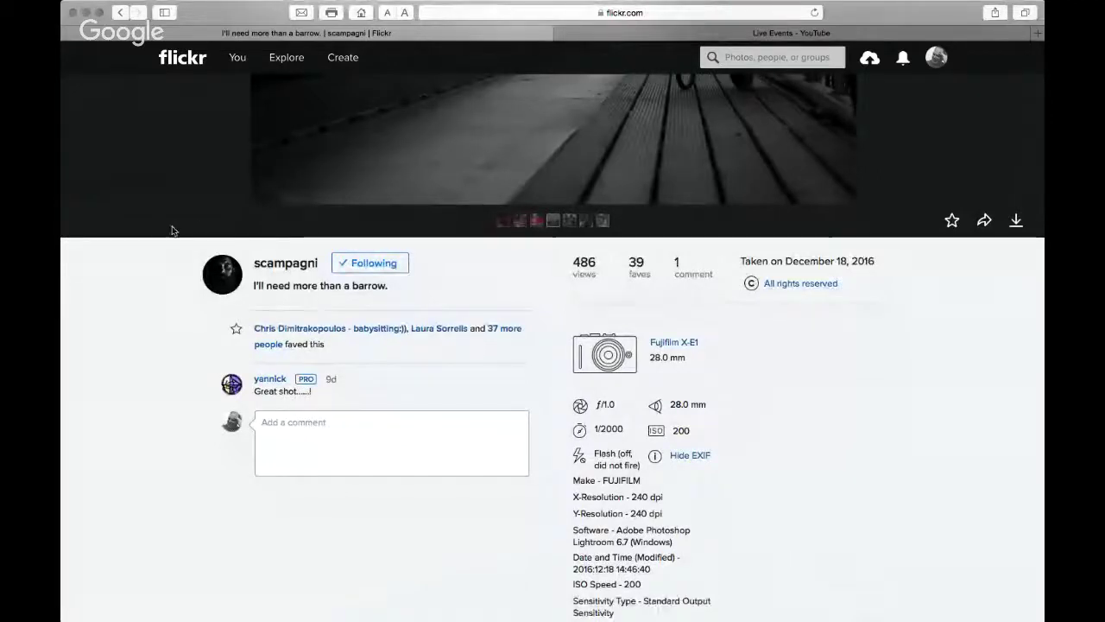
scroll(207, 180, "up", 5)
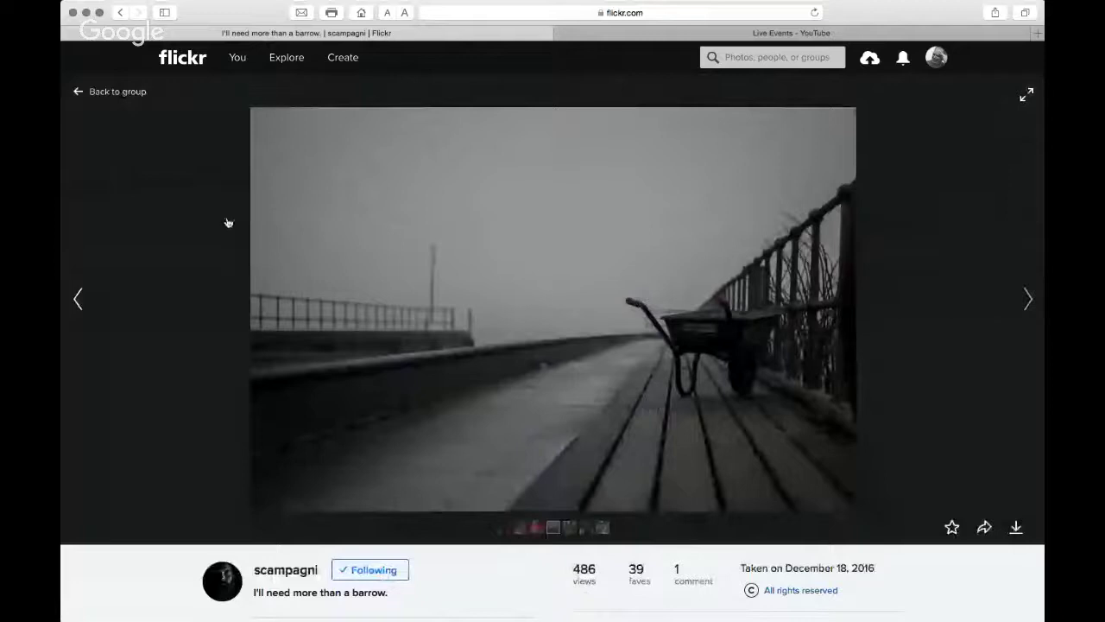
left_click(78, 300)
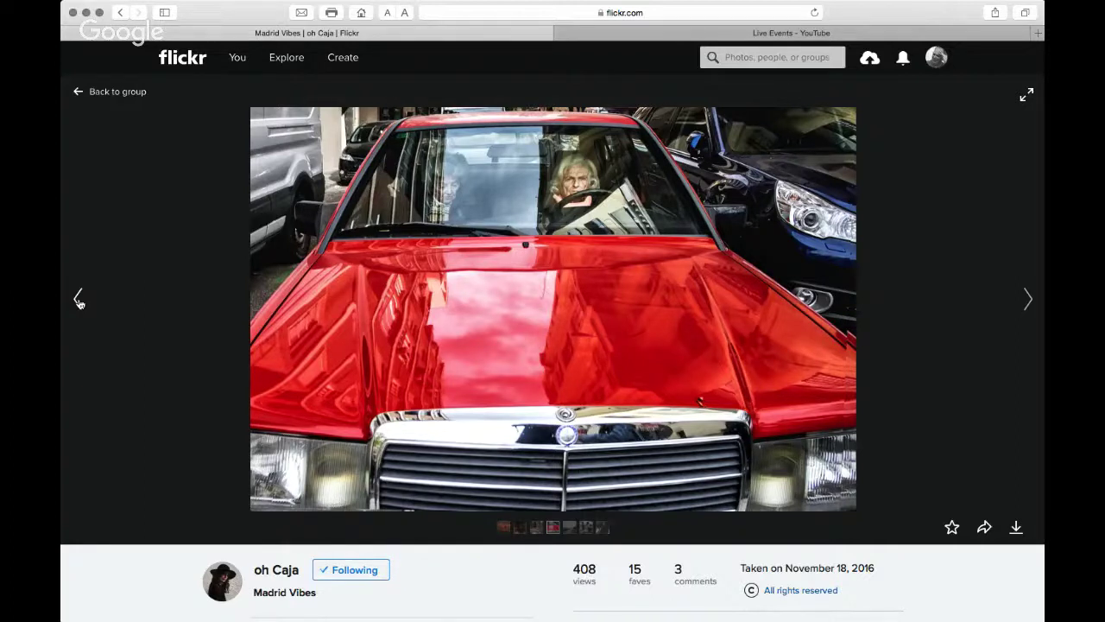
Check the red Mercedes photo's details, then go to the previous photo, 'Community #7'.
scroll(391, 326, "down", 3)
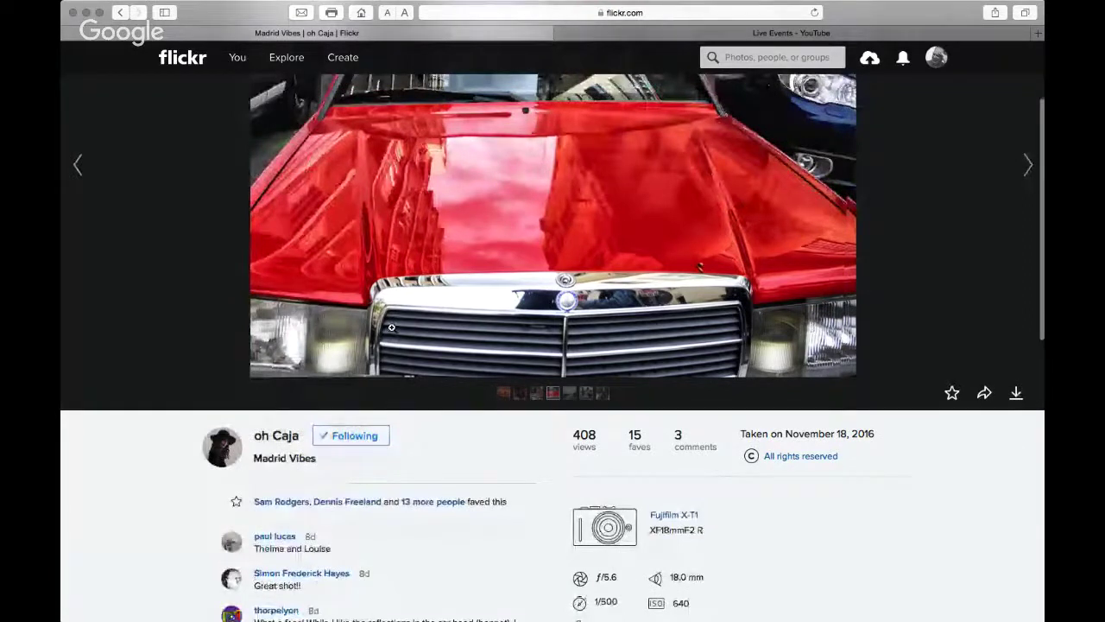
scroll(391, 327, "up", 3)
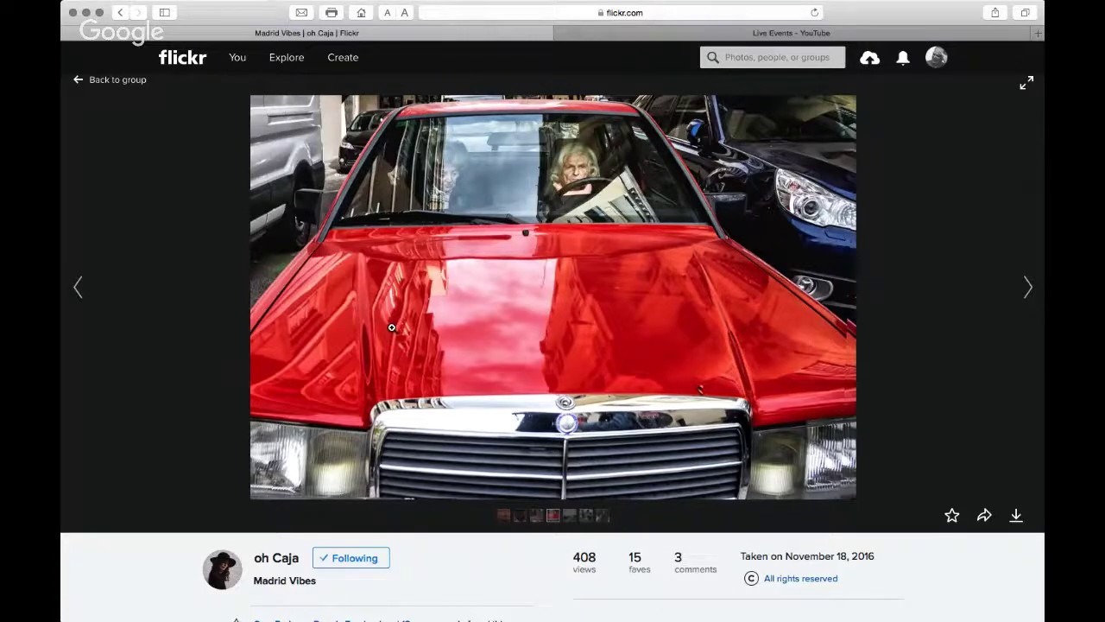
left_click(79, 290)
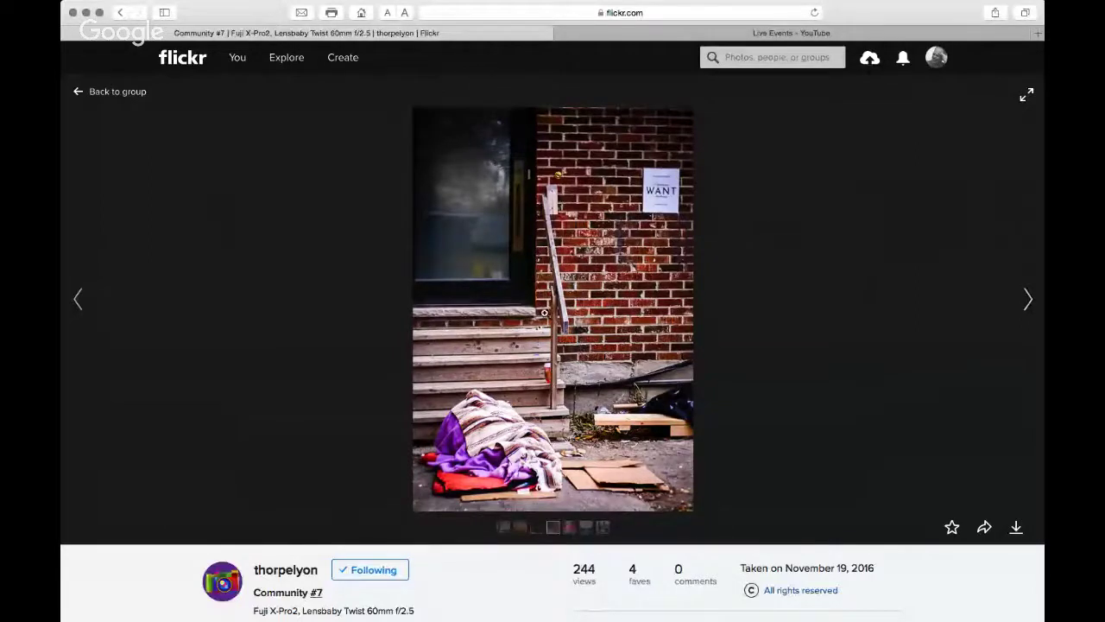
left_click(460, 244)
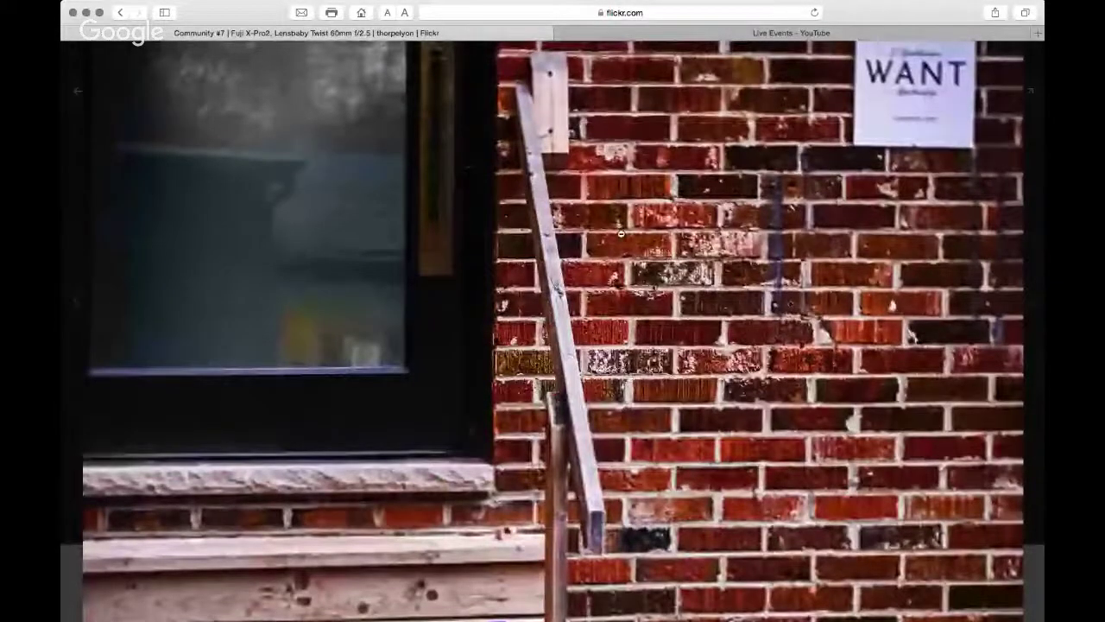
scroll(621, 233, "up", 5)
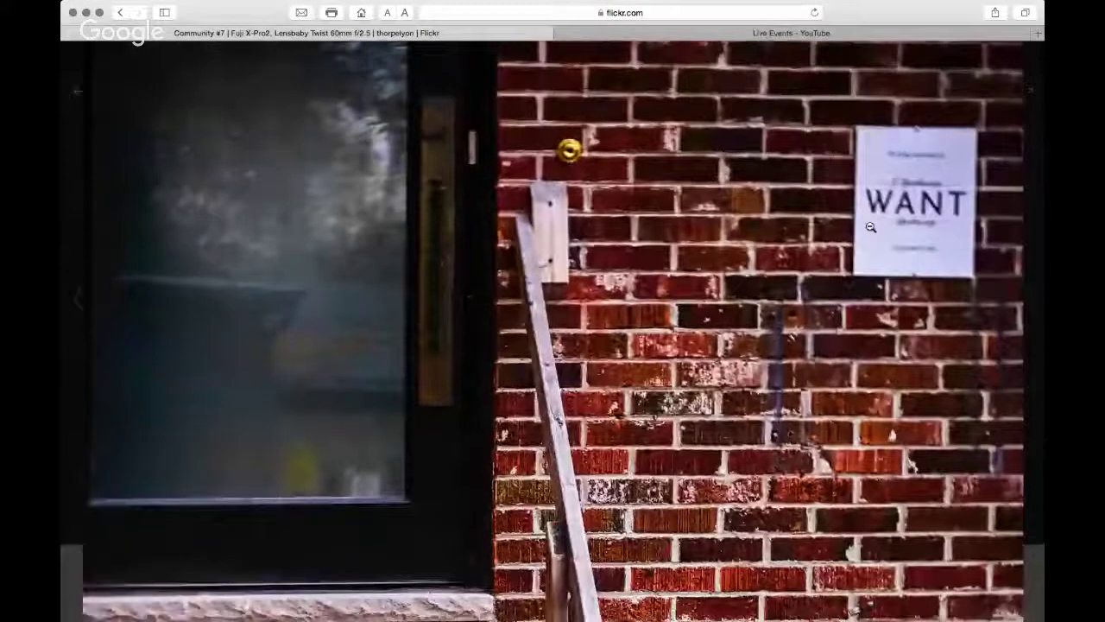
scroll(871, 227, "down", 4)
scroll(889, 220, "up", 5)
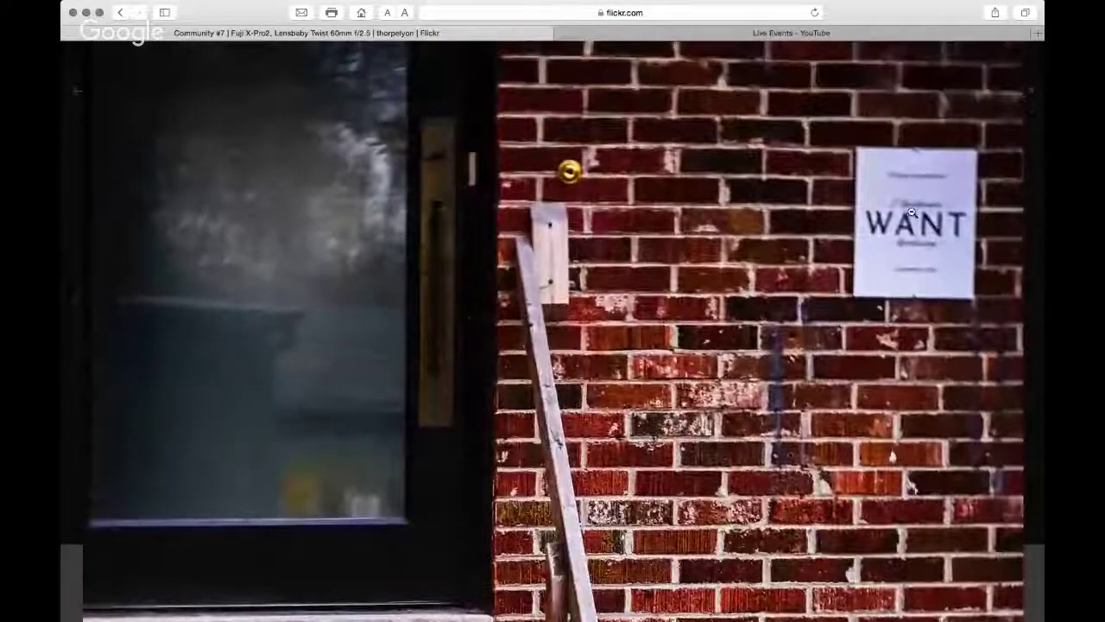
scroll(911, 211, "down", 4)
scroll(906, 198, "up", 3)
scroll(904, 172, "down", 1)
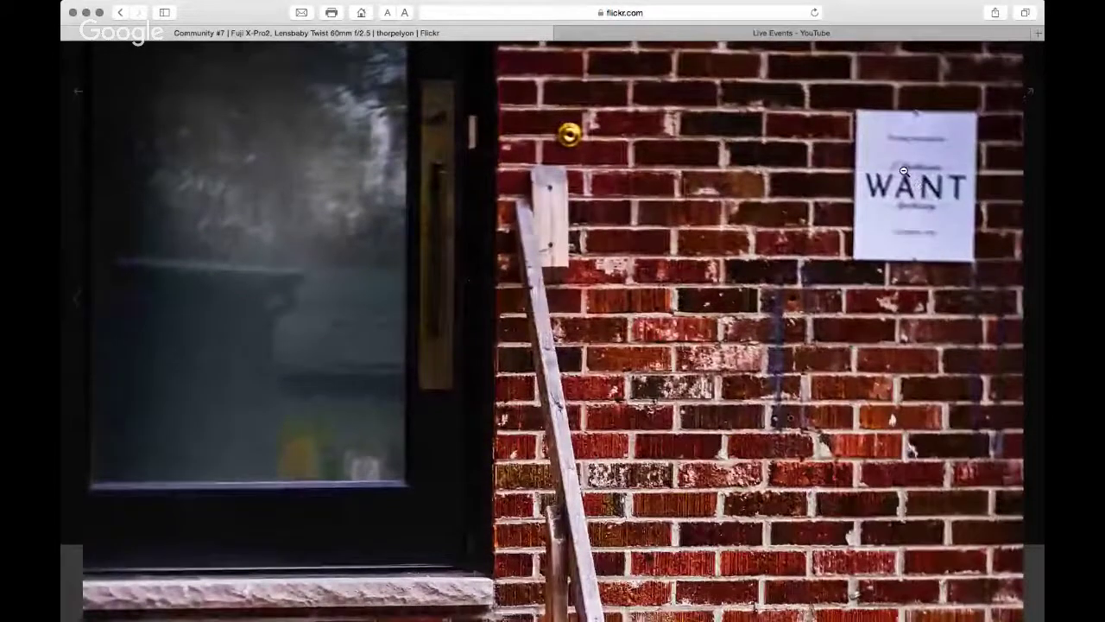
left_click(385, 229)
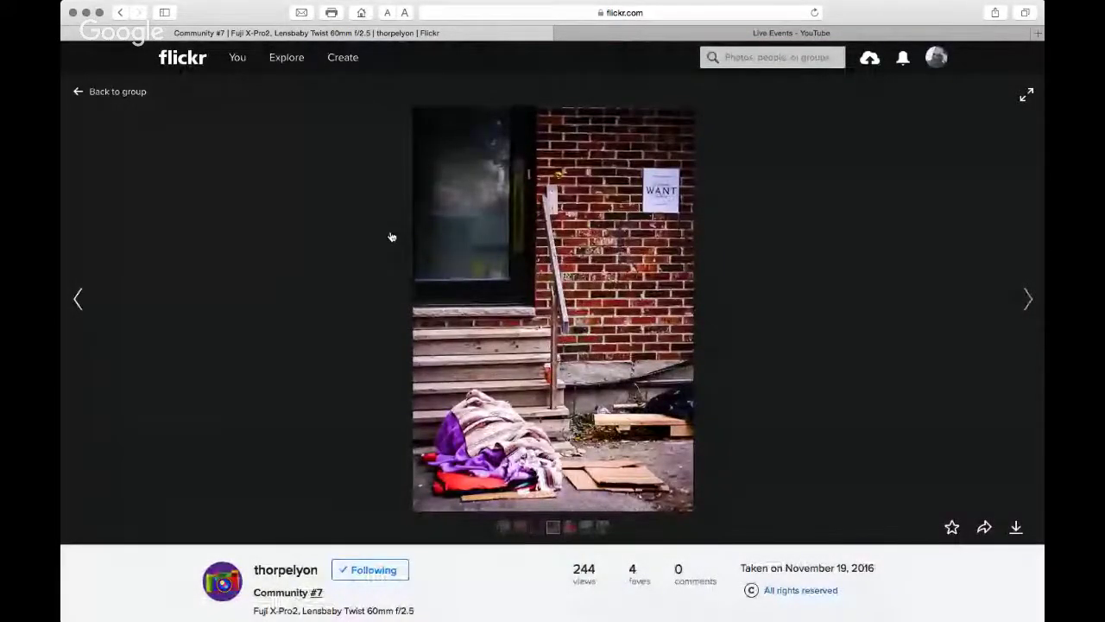
scroll(873, 306, "down", 5)
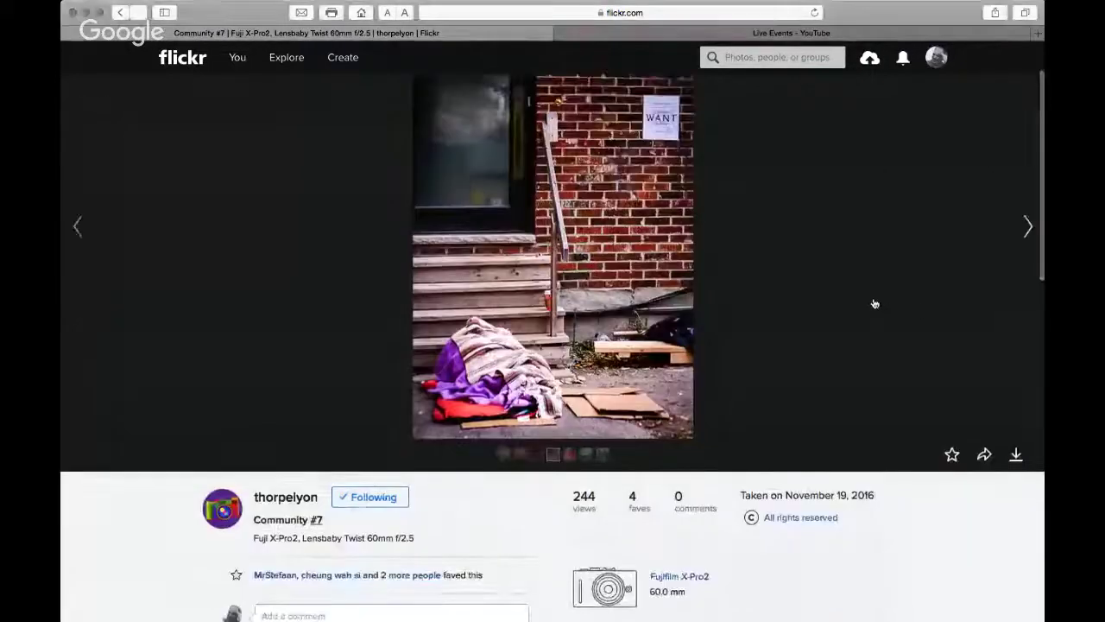
Review the doorstep photo's camera info and groups, then go to 'She Sings'.
scroll(870, 300, "down", 2)
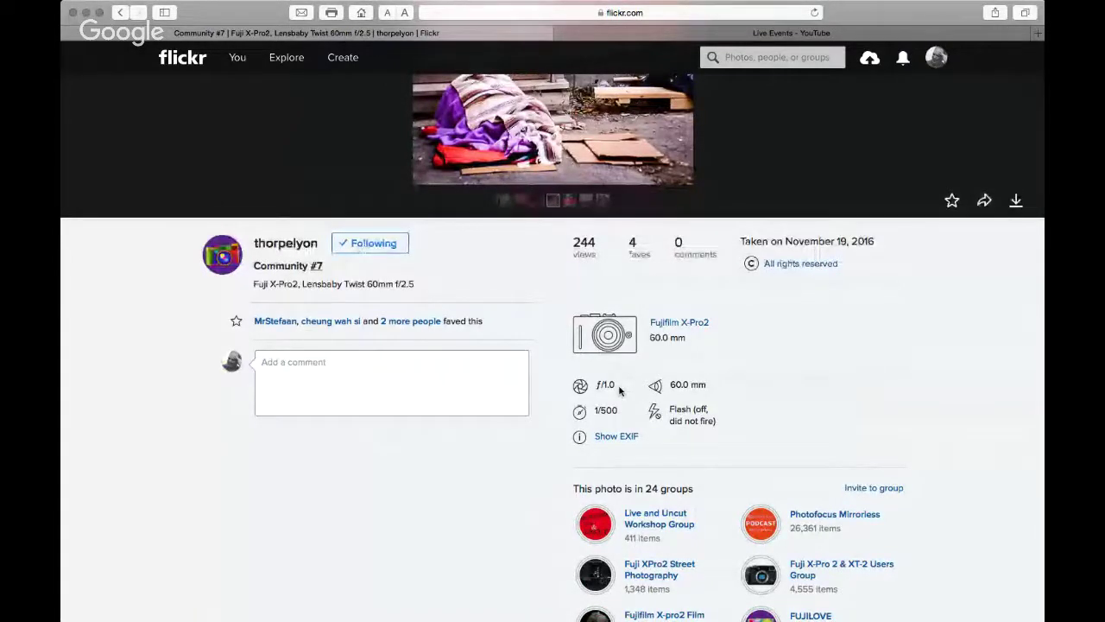
scroll(401, 443, "up", 4)
scroll(401, 443, "up", 3)
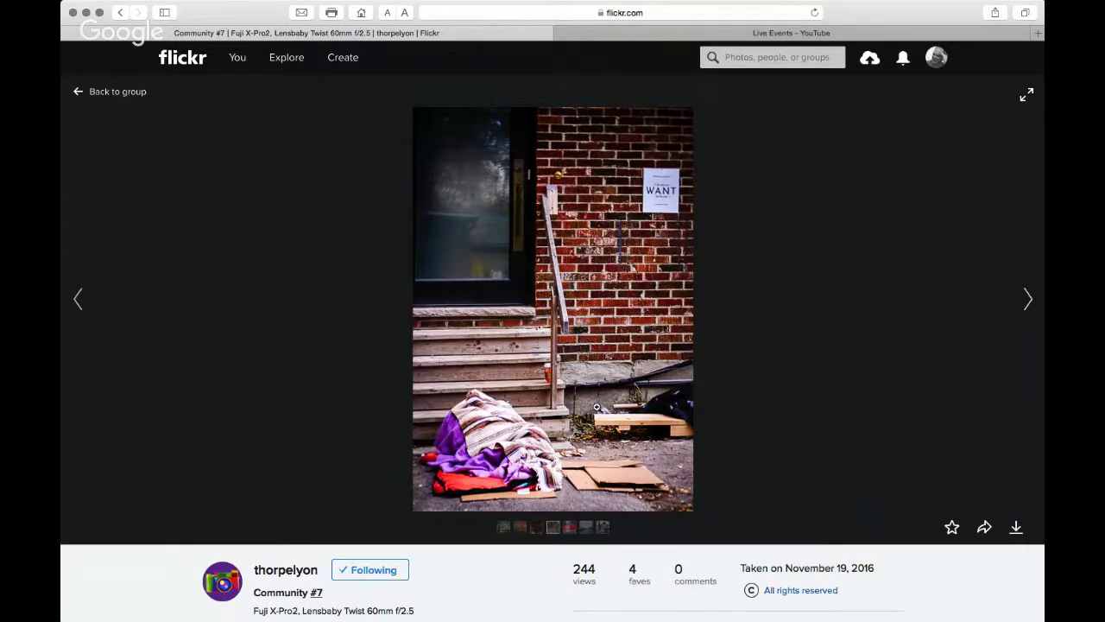
left_click(78, 300)
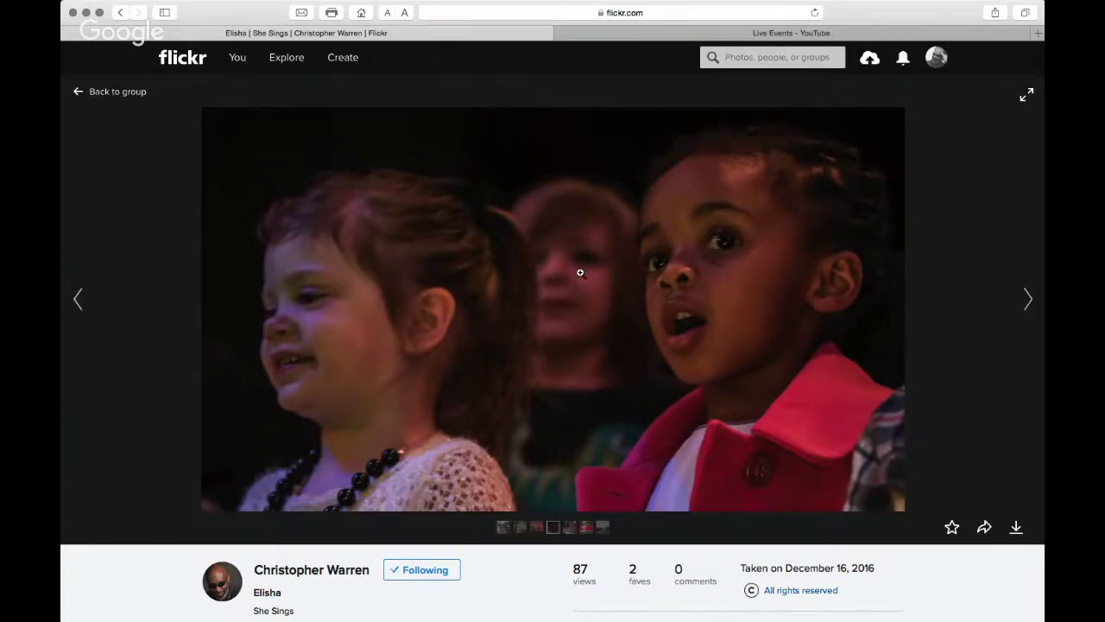
Zoom in and out of the 'She Sings' photo several times, including on the children's faces.
scroll(579, 272, "down", 3)
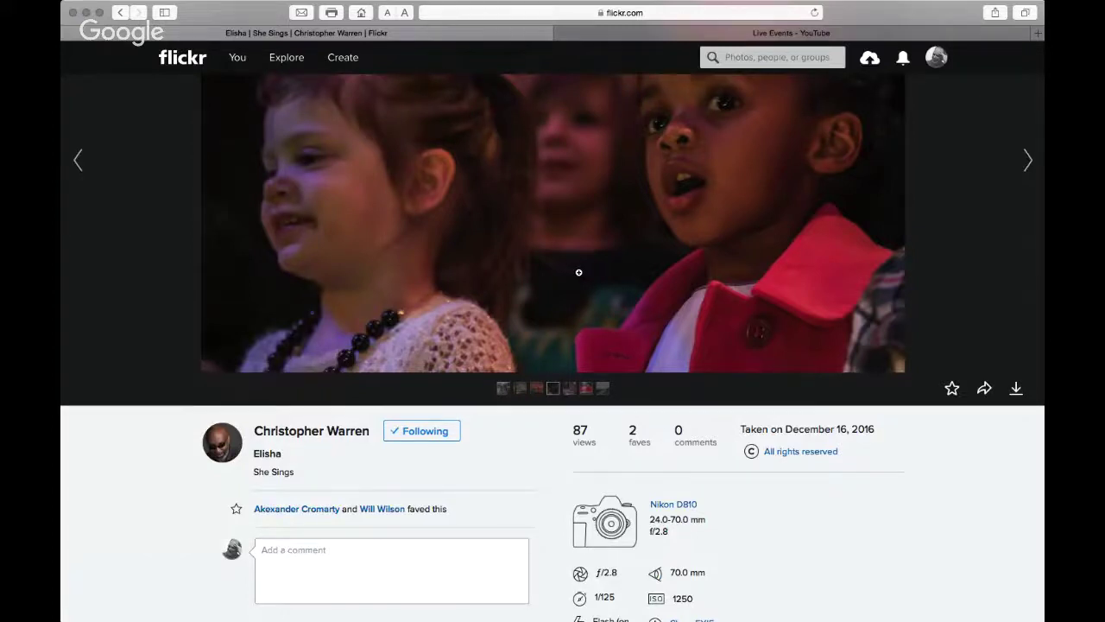
scroll(579, 272, "up", 3)
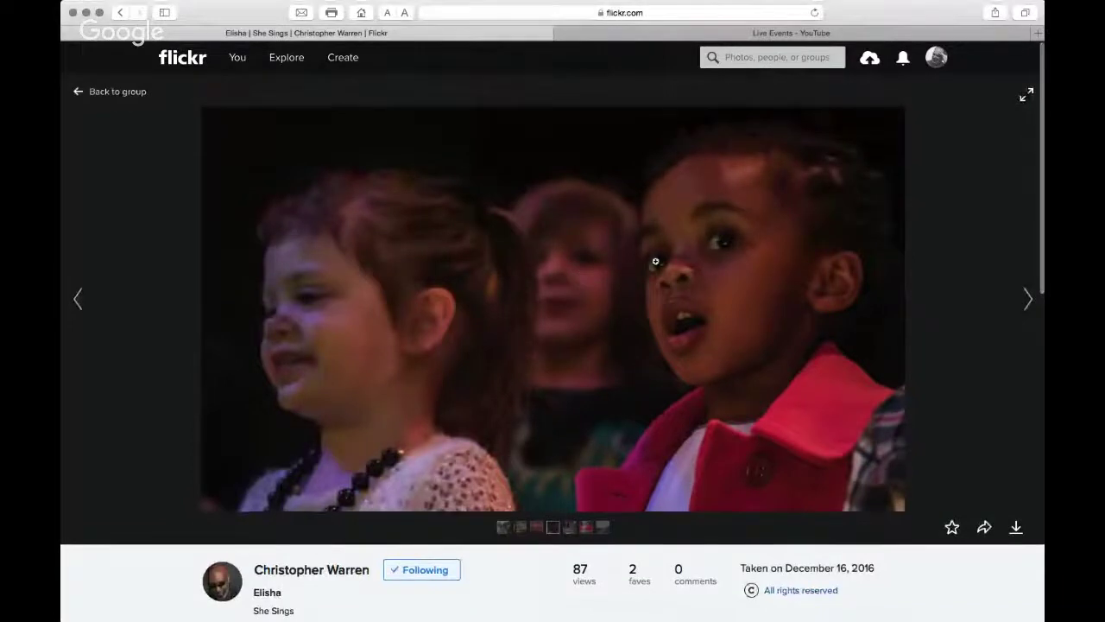
left_click(691, 259)
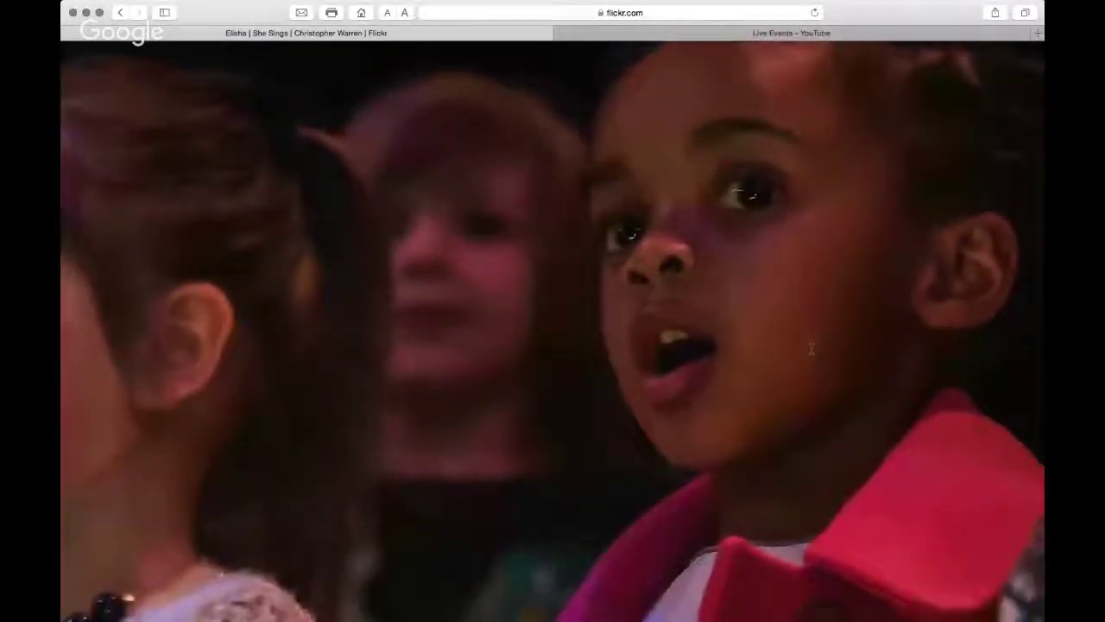
left_click(543, 256)
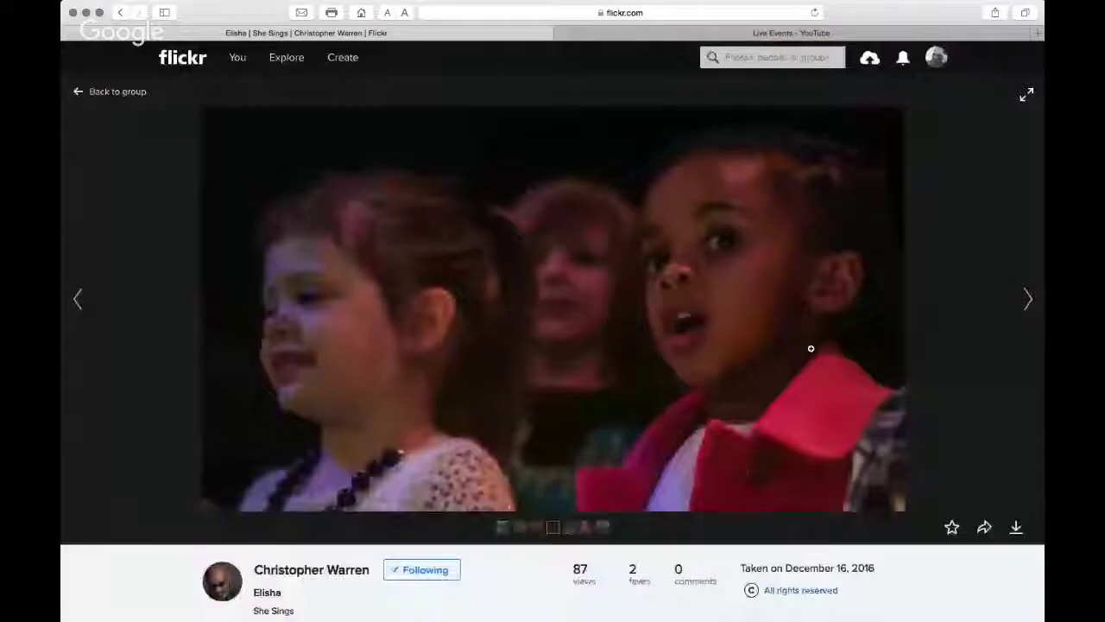
left_click(566, 256)
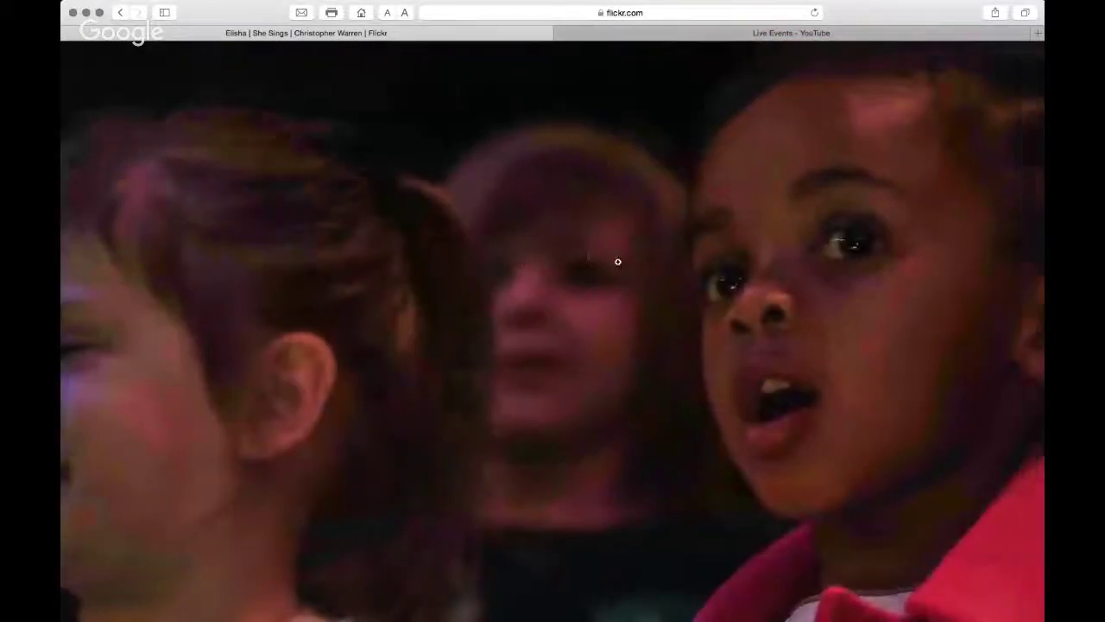
left_click(617, 259)
left_click(293, 330)
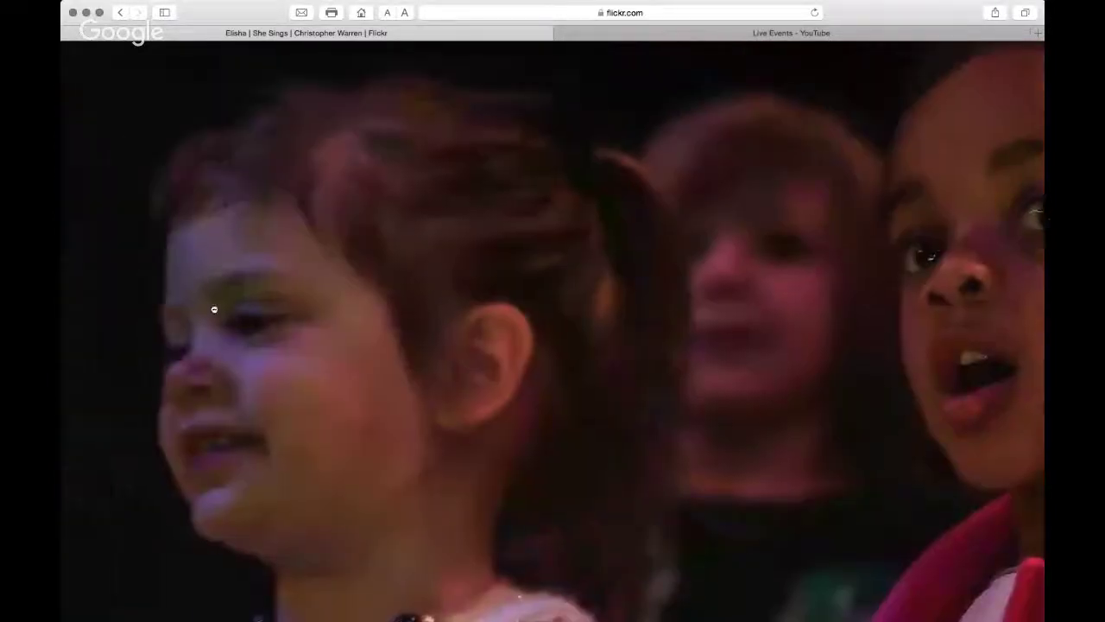
left_click(214, 309)
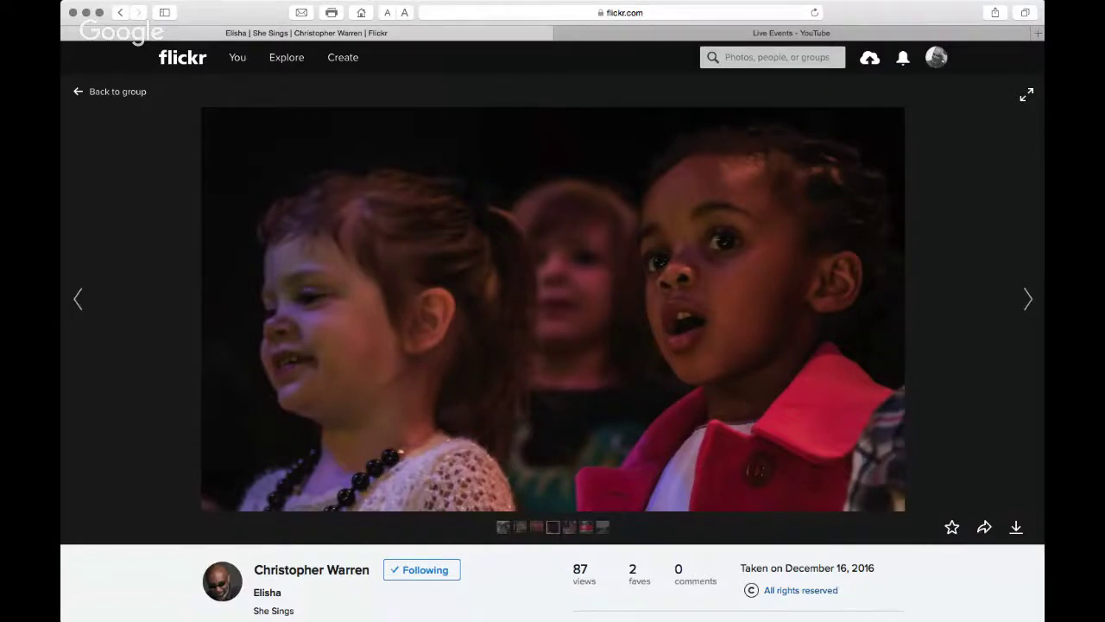
Glance at the details below, then go to the previous photo, 'Maraetai Wharf'.
scroll(704, 486, "down", 5)
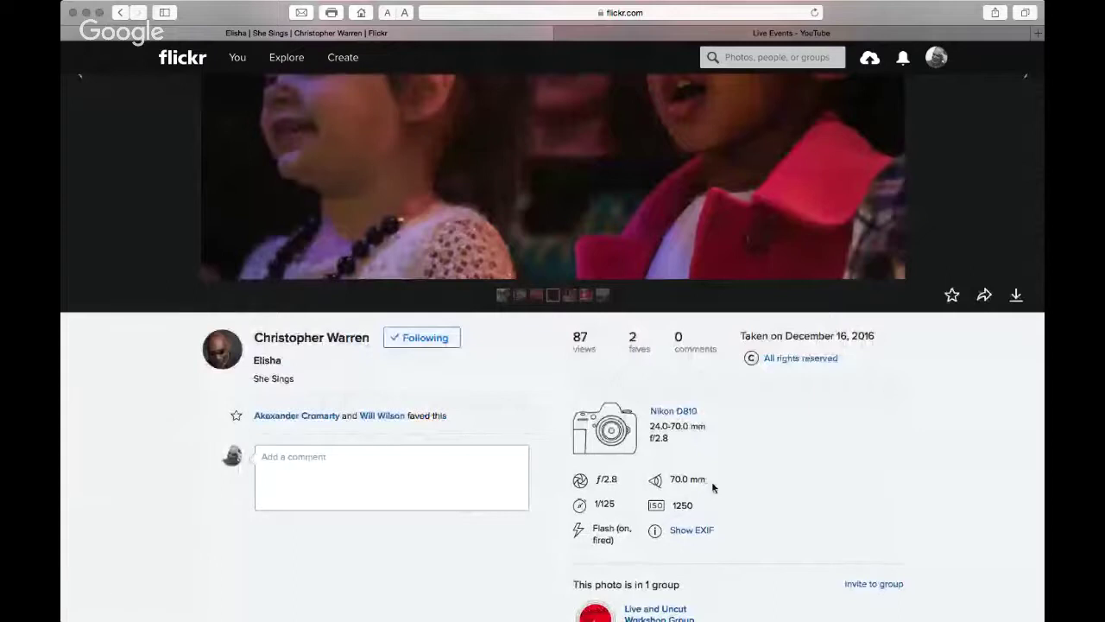
scroll(712, 487, "up", 5)
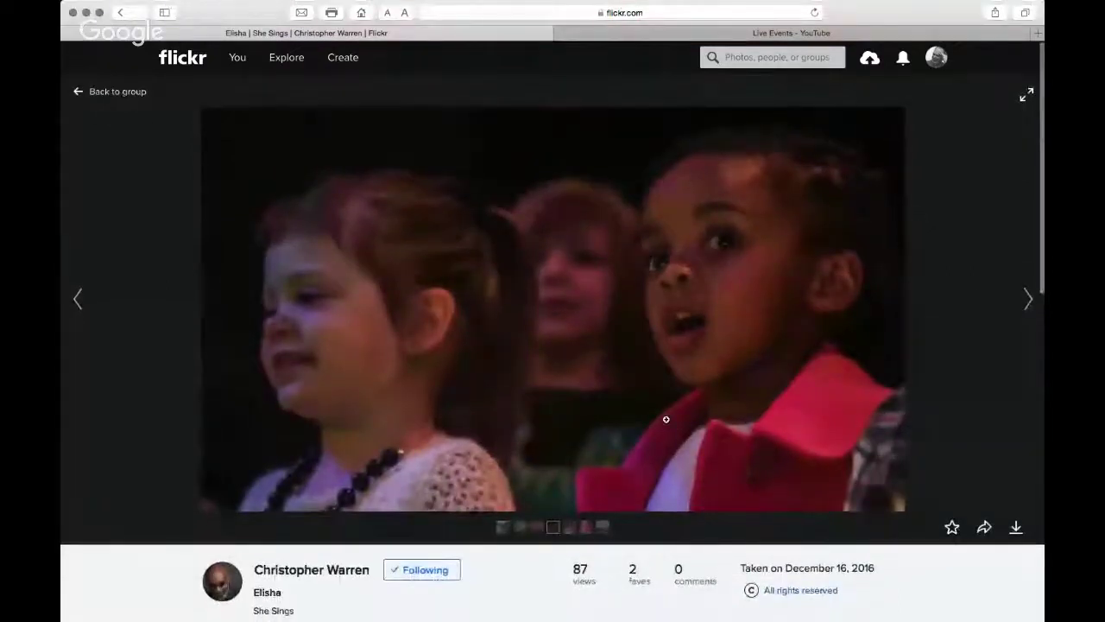
left_click(77, 299)
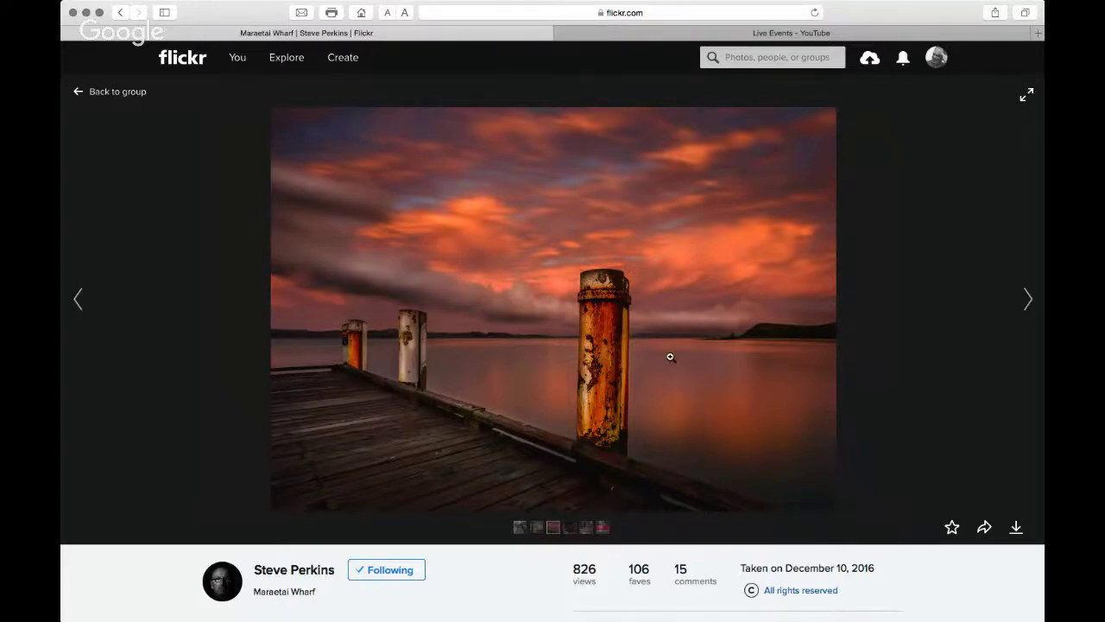
scroll(765, 314, "down", 5)
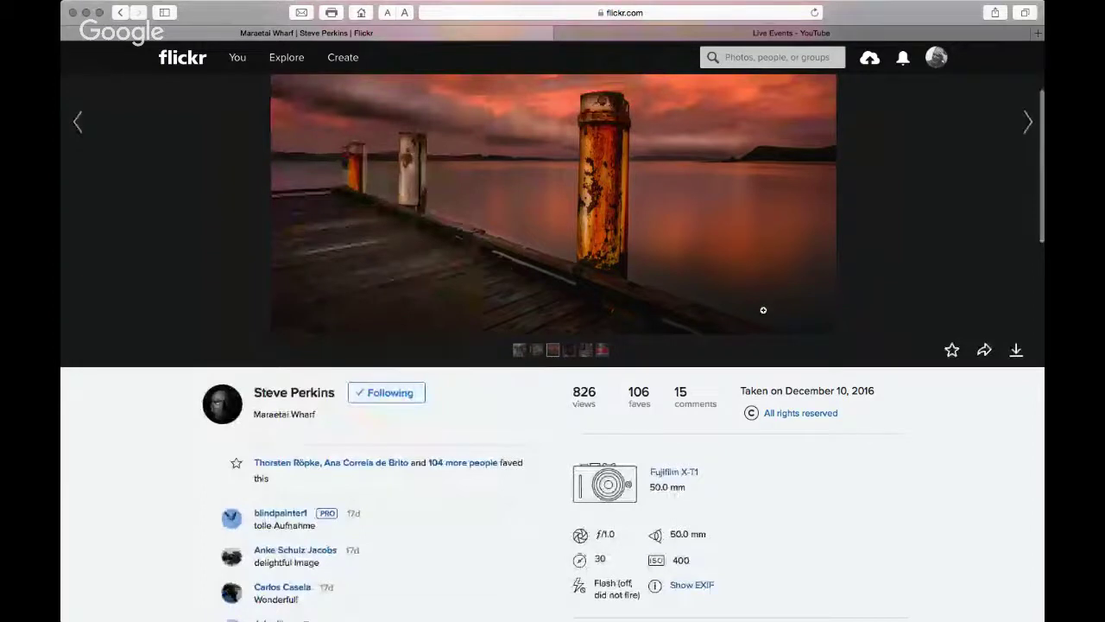
scroll(764, 310, "down", 4)
scroll(763, 314, "down", 2)
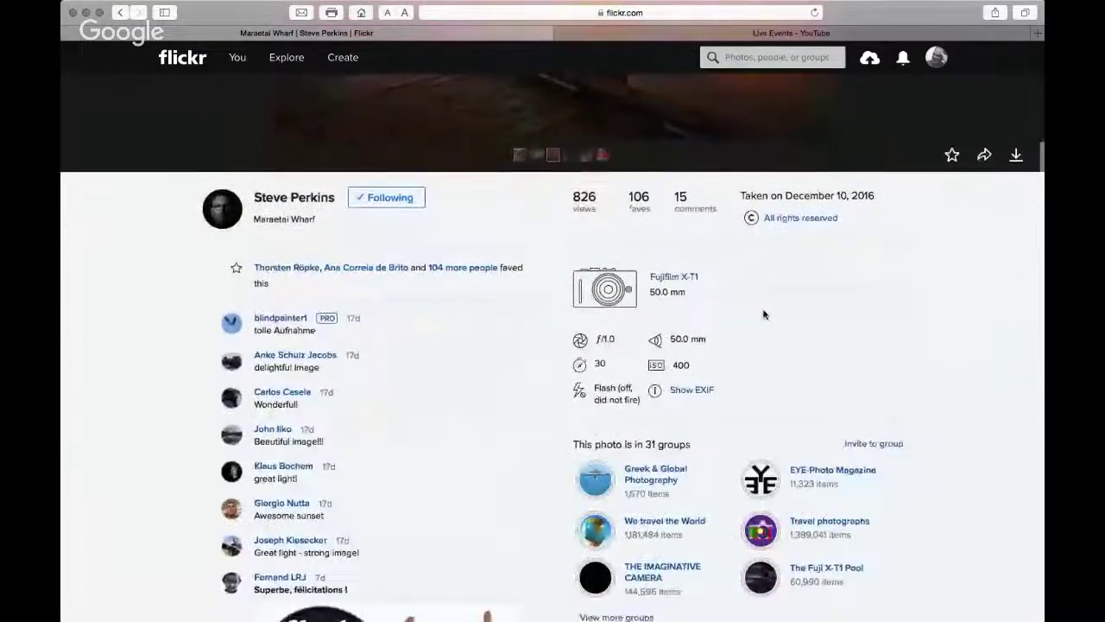
scroll(764, 314, "down", 8)
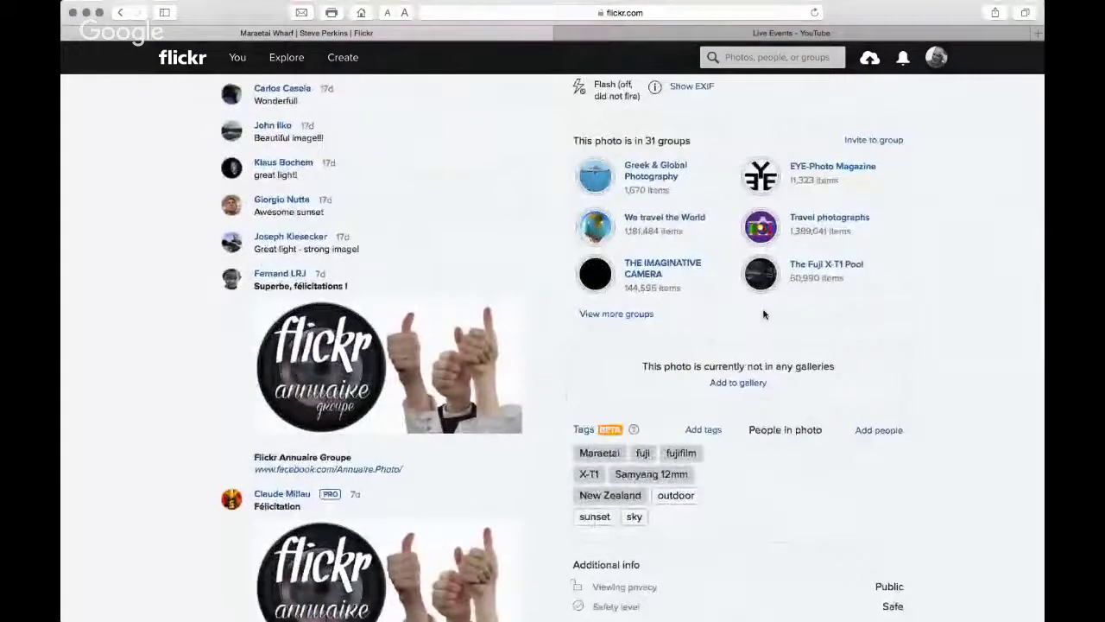
scroll(760, 320, "up", 10)
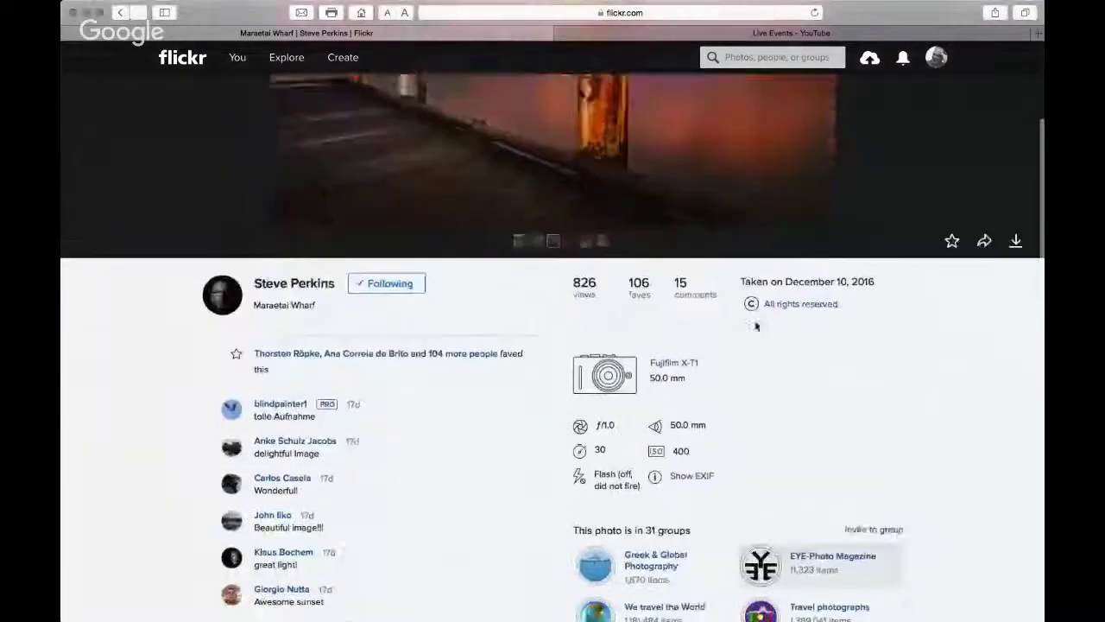
scroll(756, 326, "up", 7)
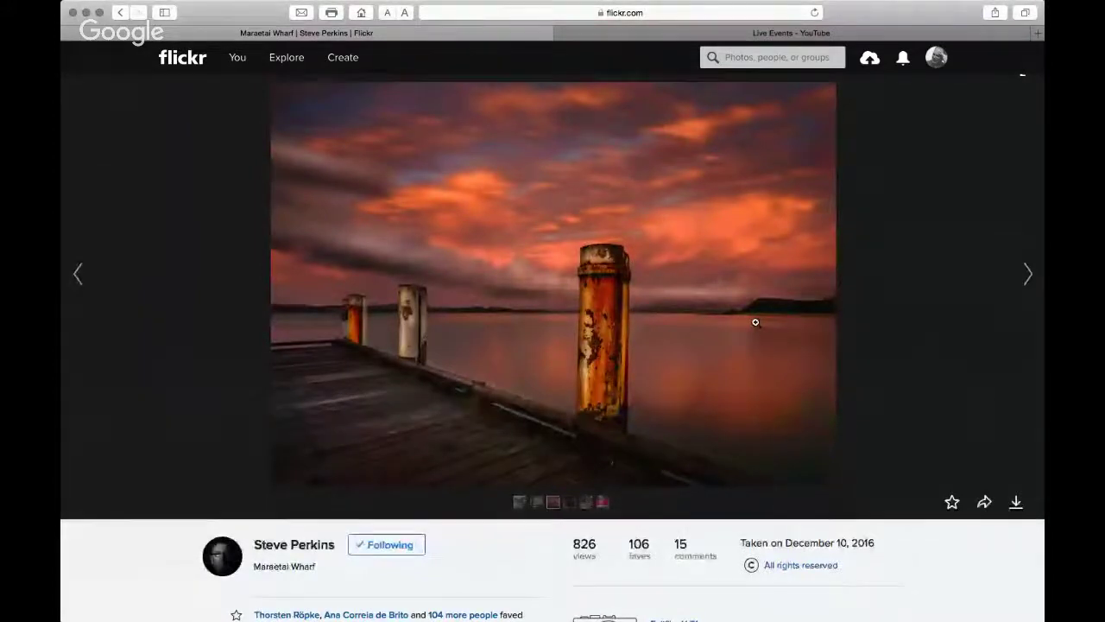
scroll(756, 322, "down", 7)
scroll(756, 322, "up", 8)
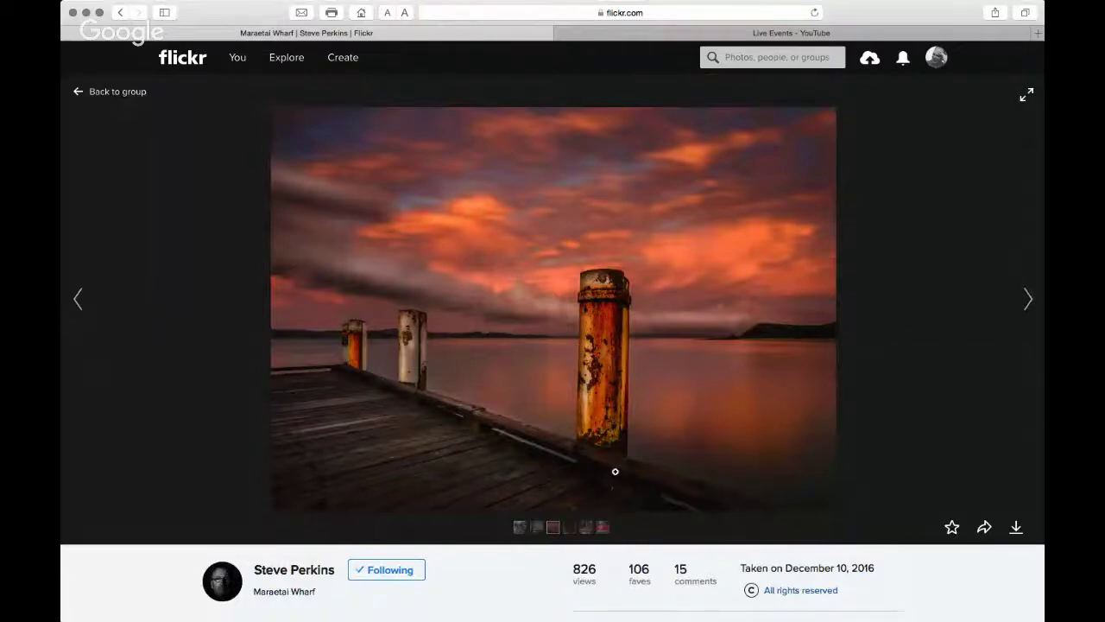
Zoom in and out on the Maraetai Wharf photo, then go to 'Chilly but gorgeous London nights'.
left_click(607, 365)
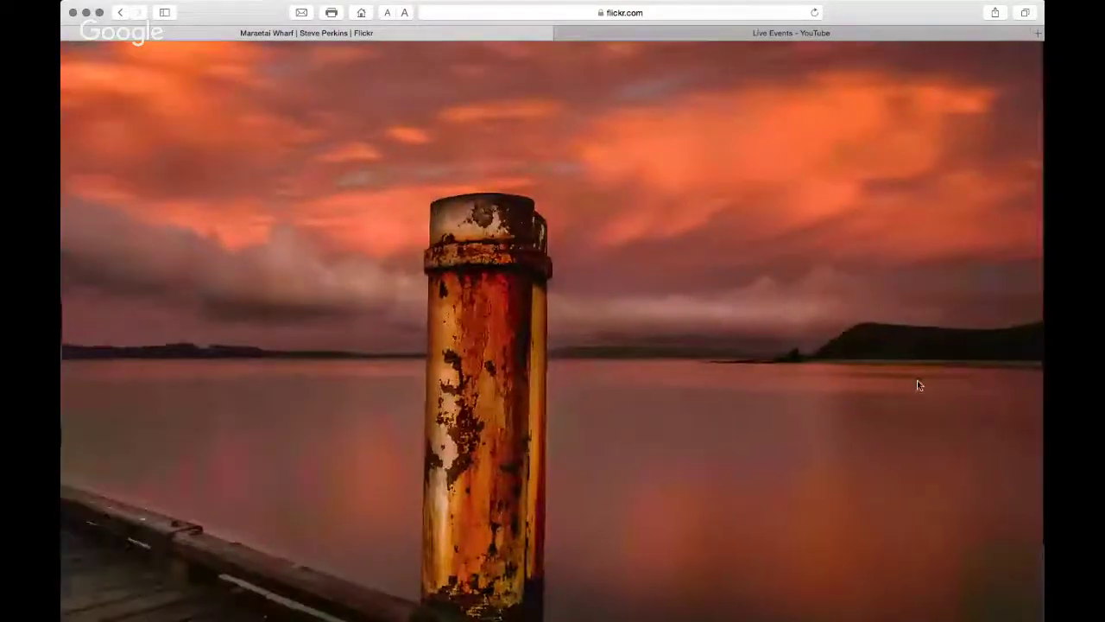
left_click(920, 381)
scroll(917, 385, "down", 5)
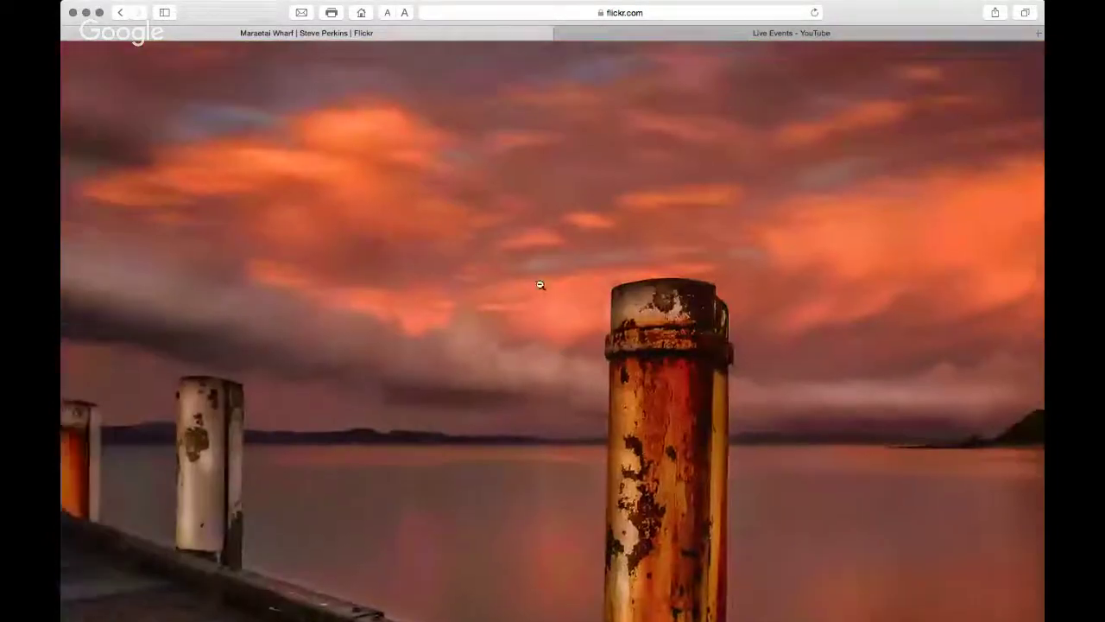
left_click(537, 286)
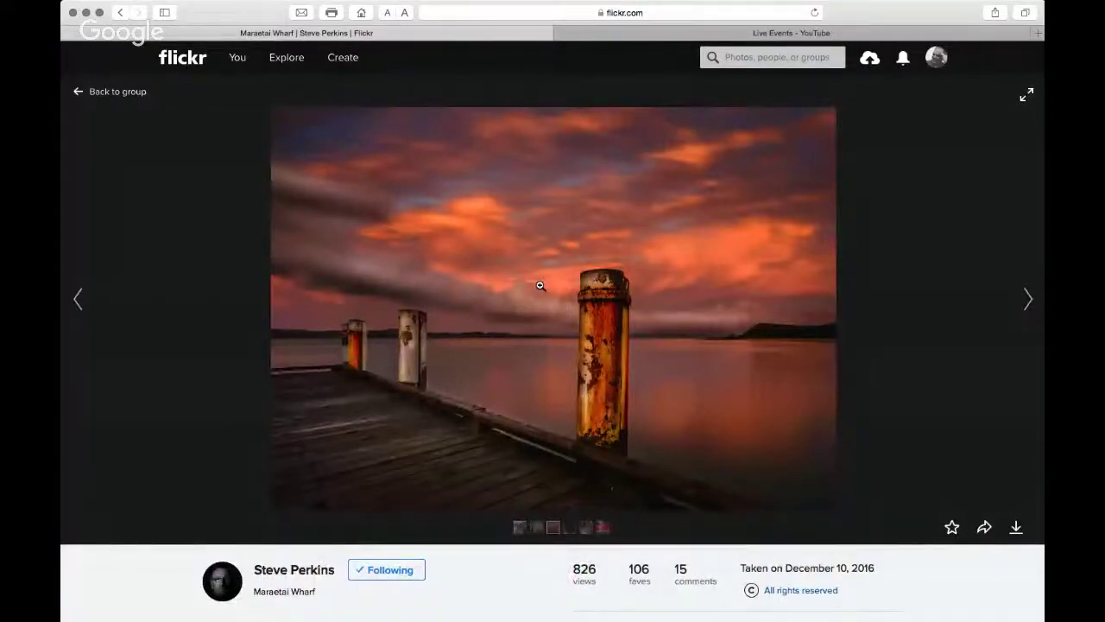
left_click(77, 299)
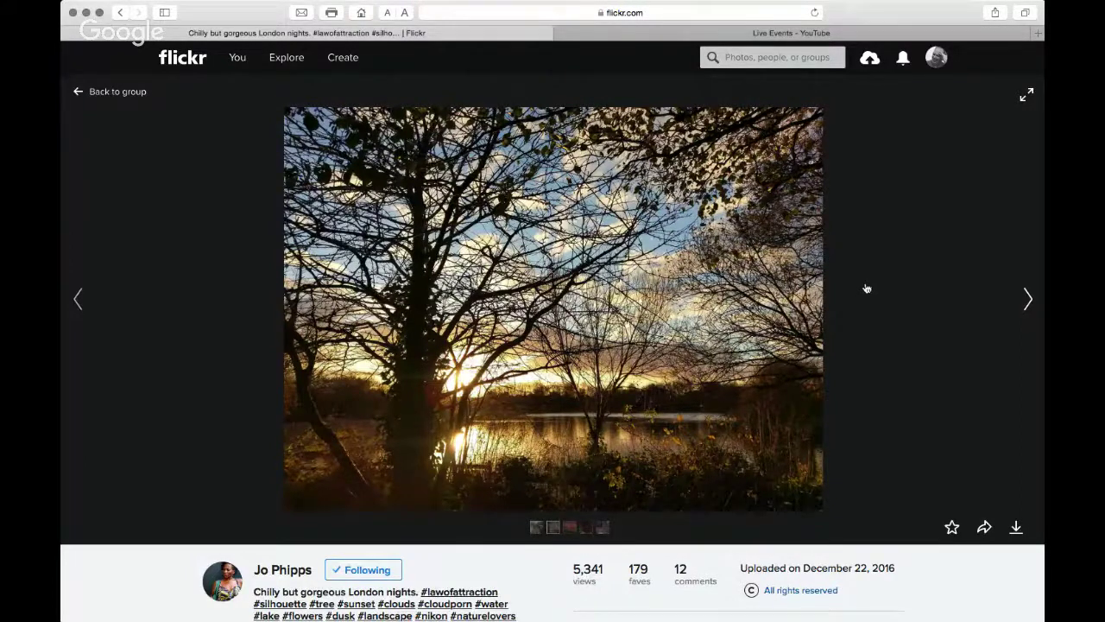
Scroll through the London nights photo's 12 comments, 8 groups and tags like silhouette and reflection.
scroll(537, 303, "down", 2)
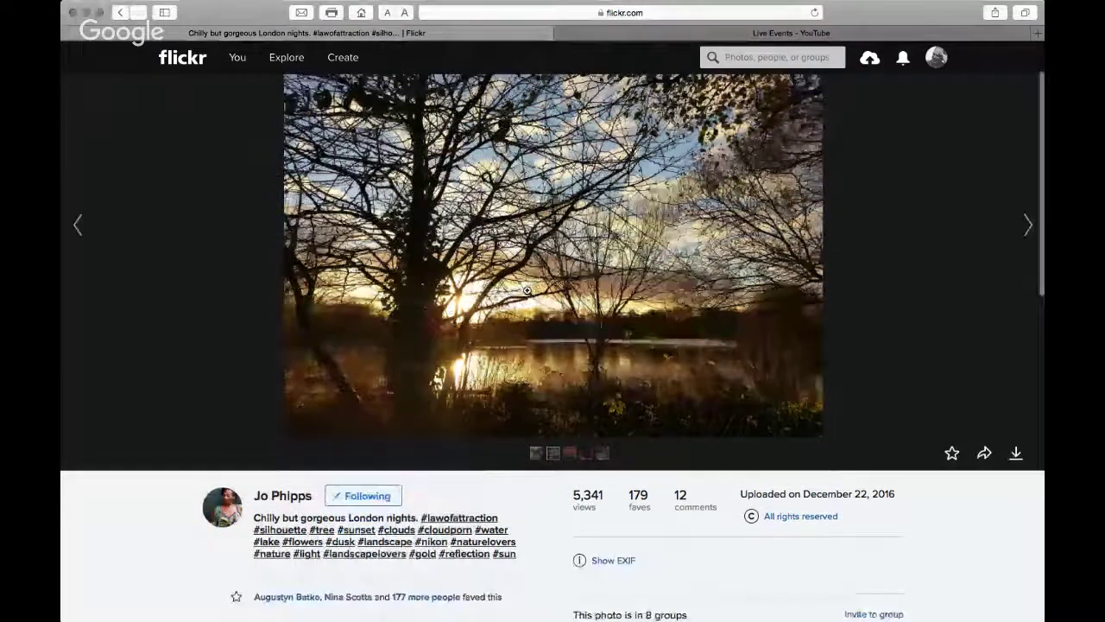
scroll(527, 291, "down", 8)
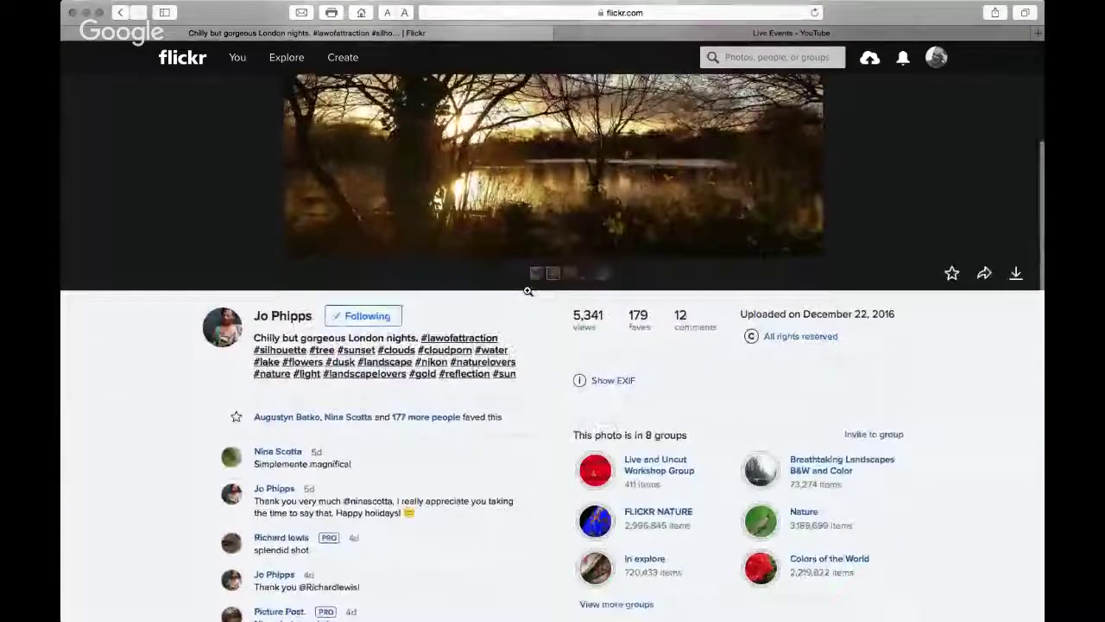
scroll(528, 291, "down", 6)
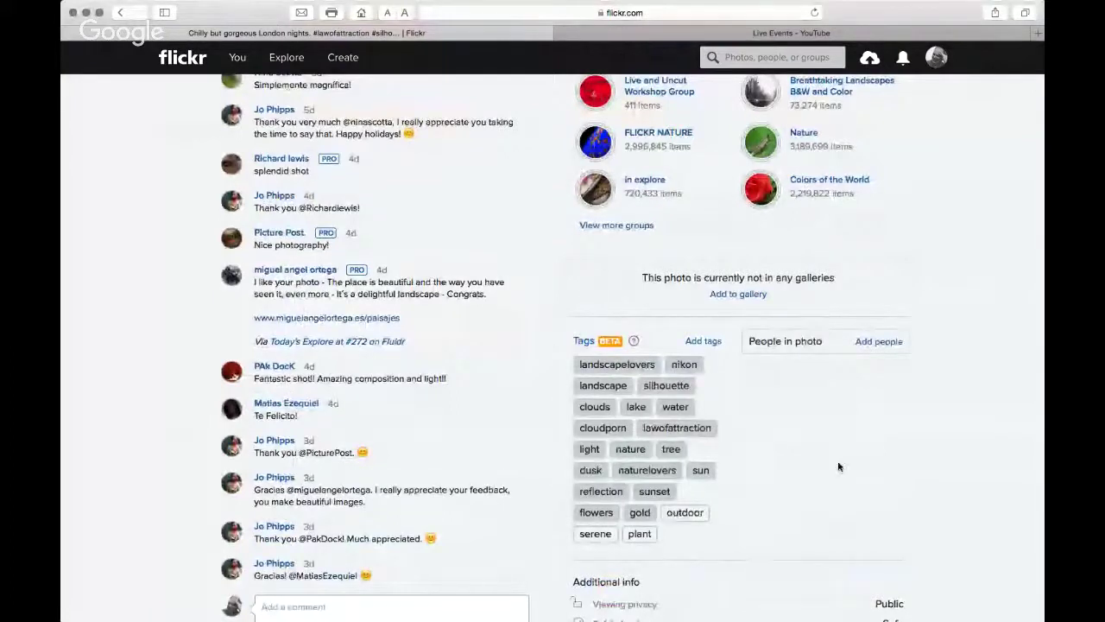
scroll(836, 459, "up", 2)
scroll(836, 458, "up", 5)
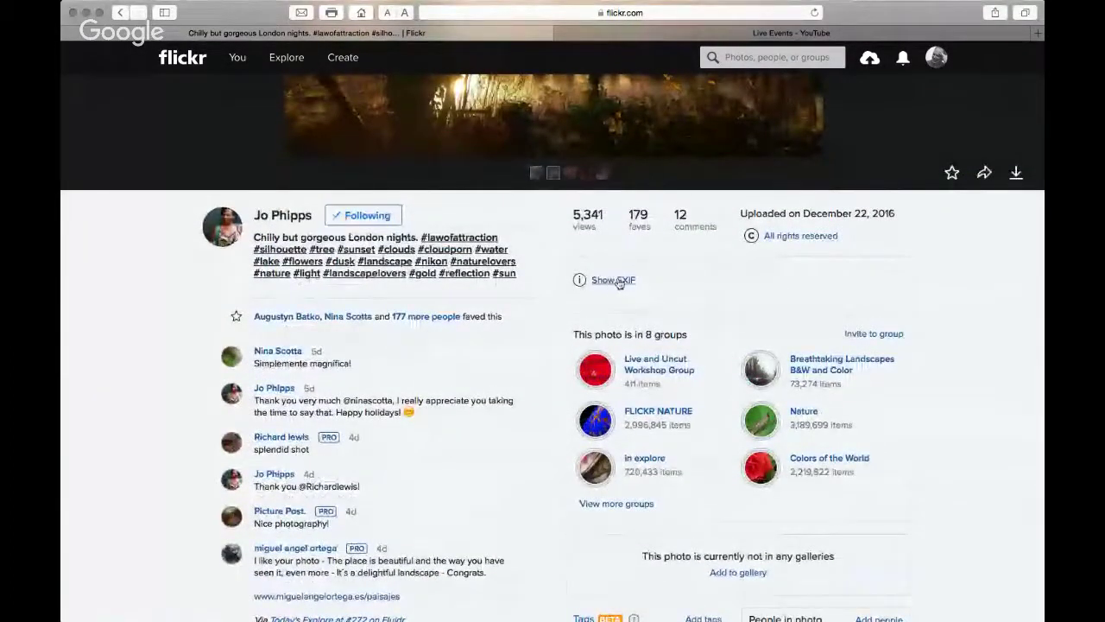
scroll(662, 286, "down", 10)
scroll(664, 277, "up", 8)
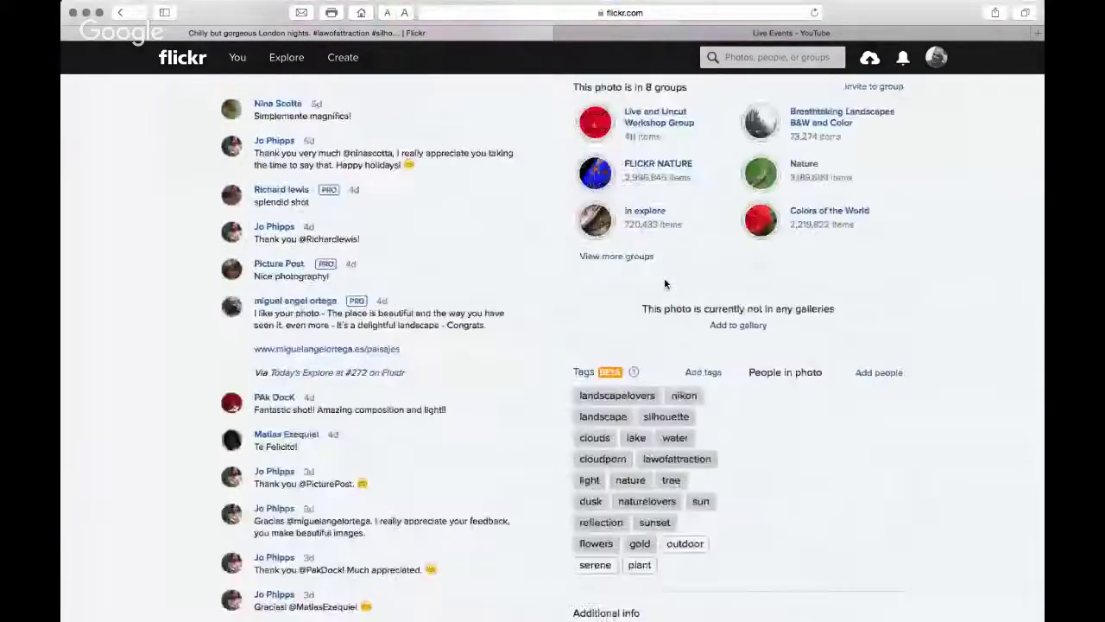
scroll(664, 277, "up", 2)
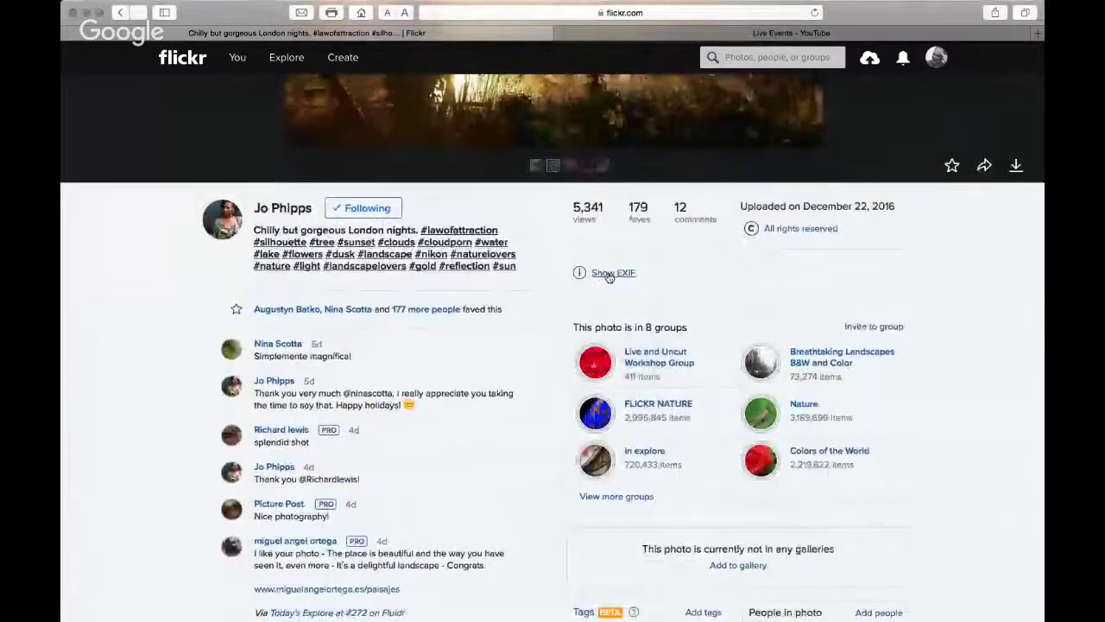
Show the London nights EXIF data, including its 4000 × 3000 size, then return to the top.
left_click(609, 273)
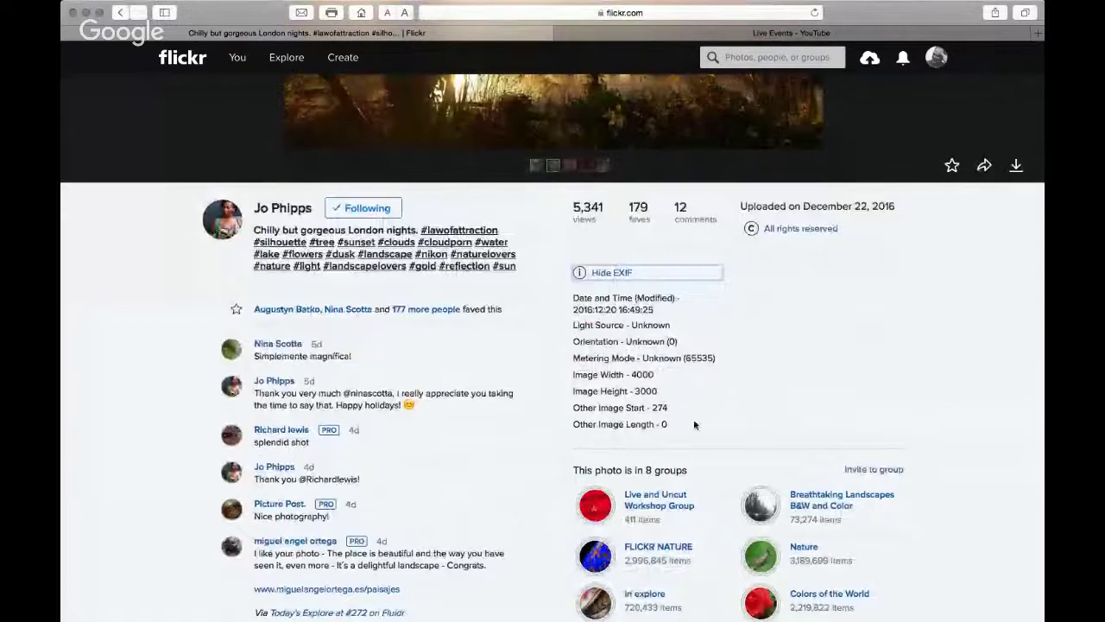
scroll(778, 375, "up", 8)
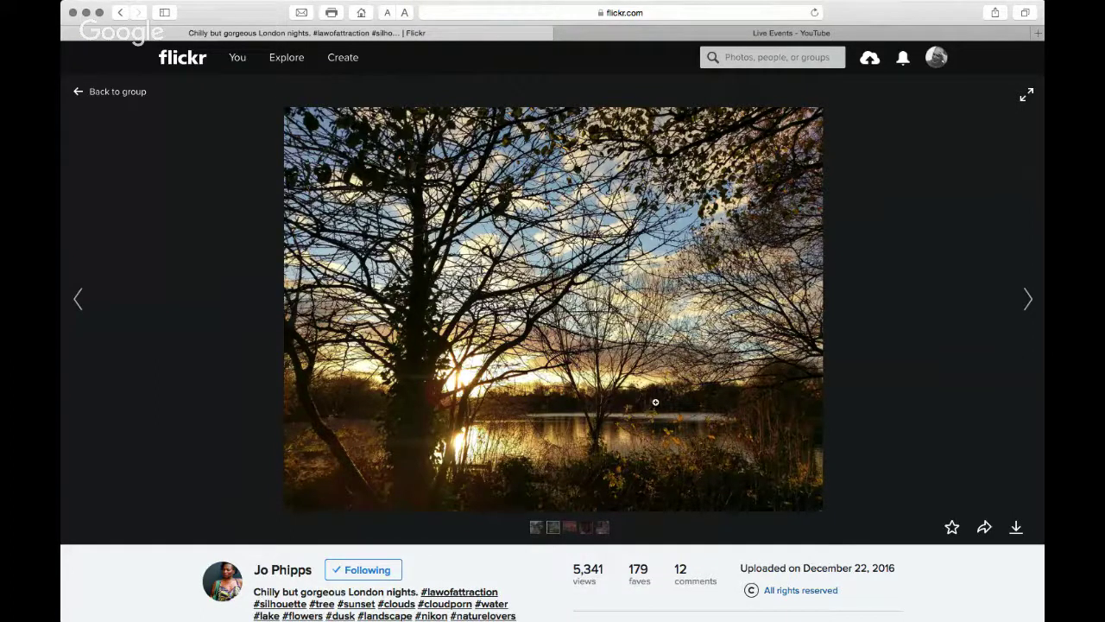
scroll(656, 406, "down", 5)
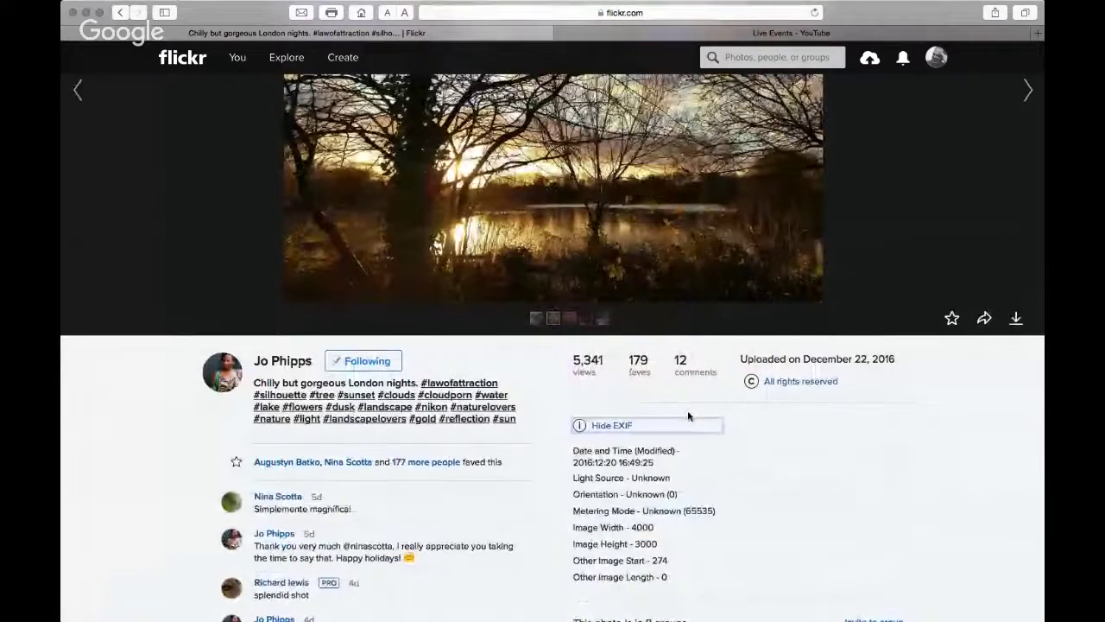
scroll(764, 429, "down", 2)
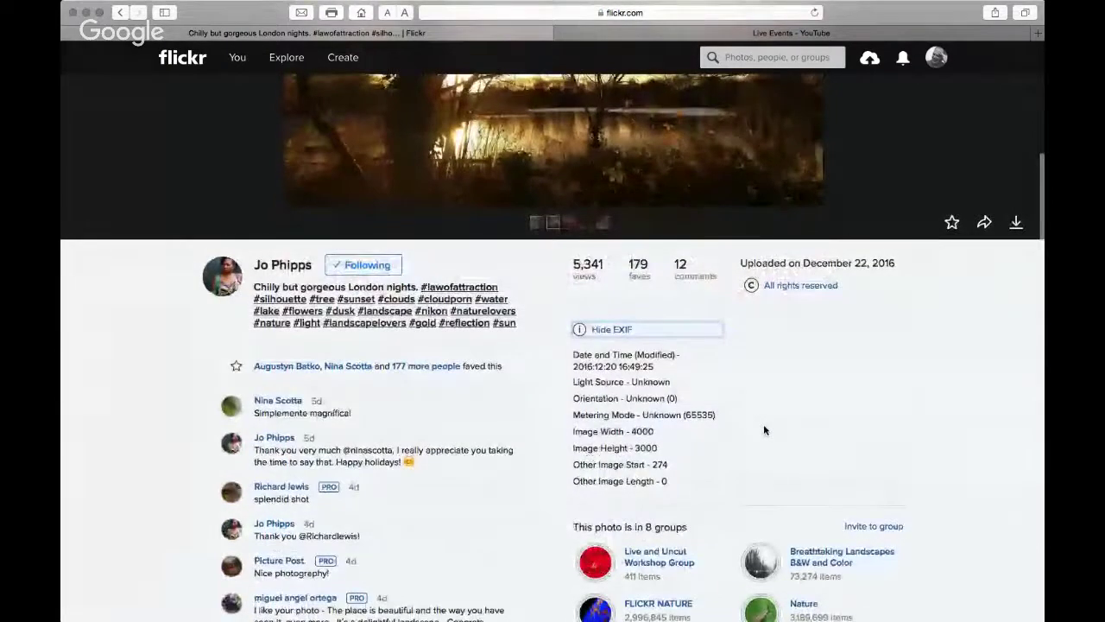
scroll(764, 430, "down", 3)
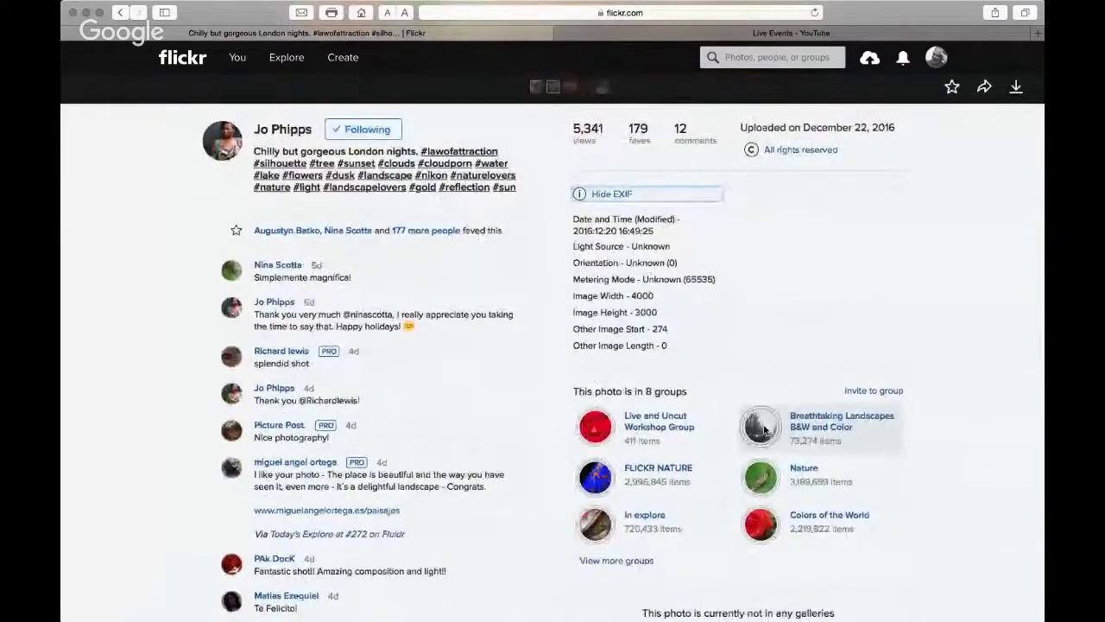
scroll(763, 429, "up", 9)
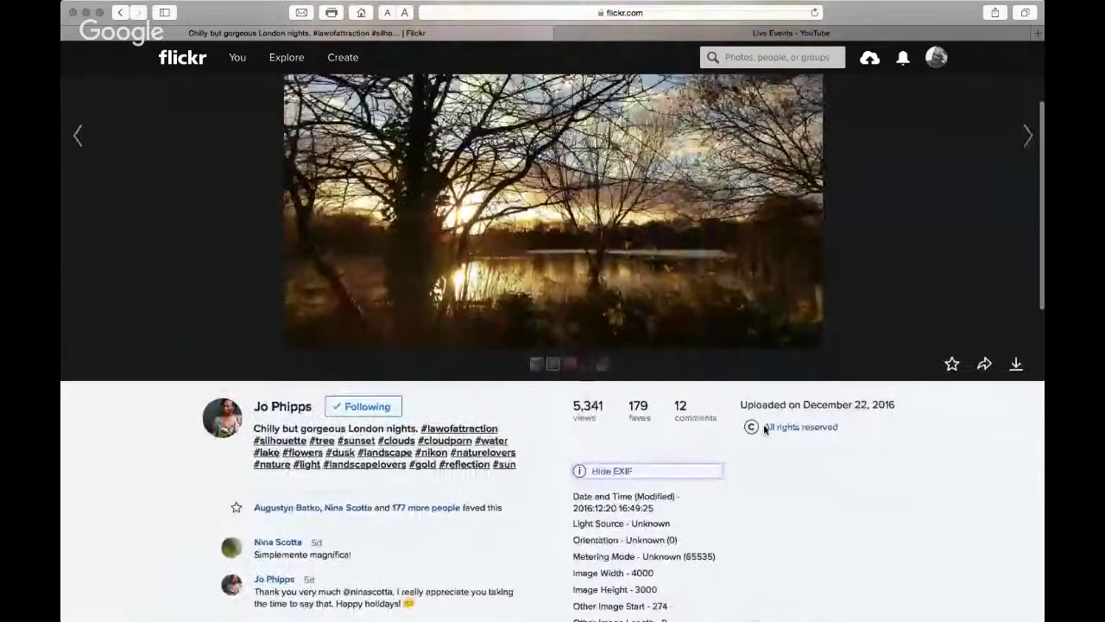
scroll(759, 422, "up", 2)
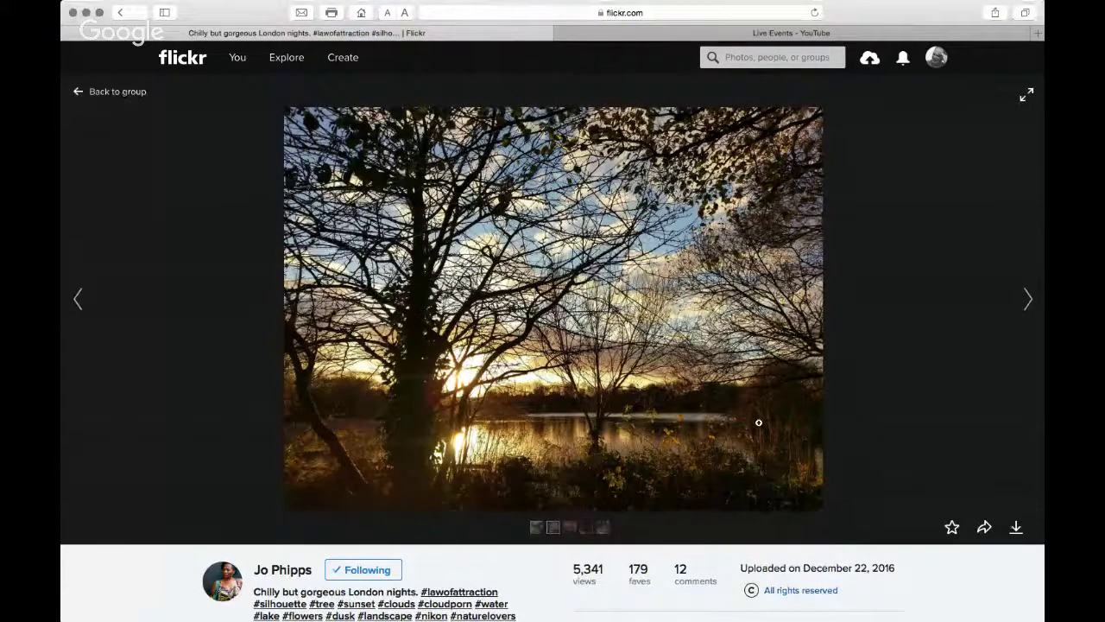
Go to the 'Bangkok' Chaophraya River dock photo and check its one comment, group and tag.
left_click(78, 299)
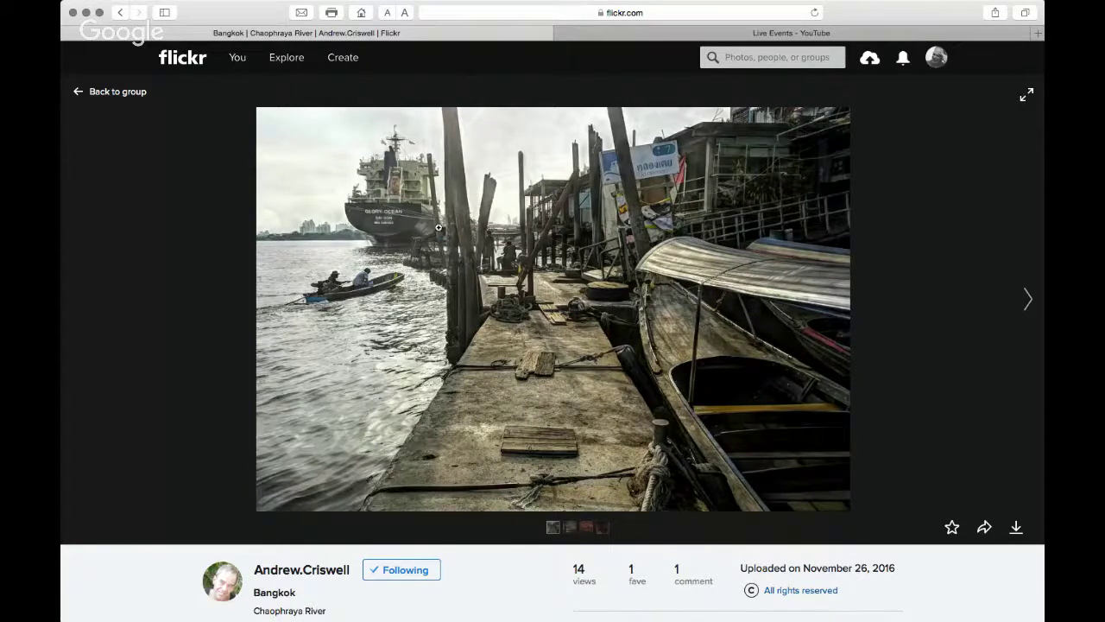
scroll(549, 229, "down", 5)
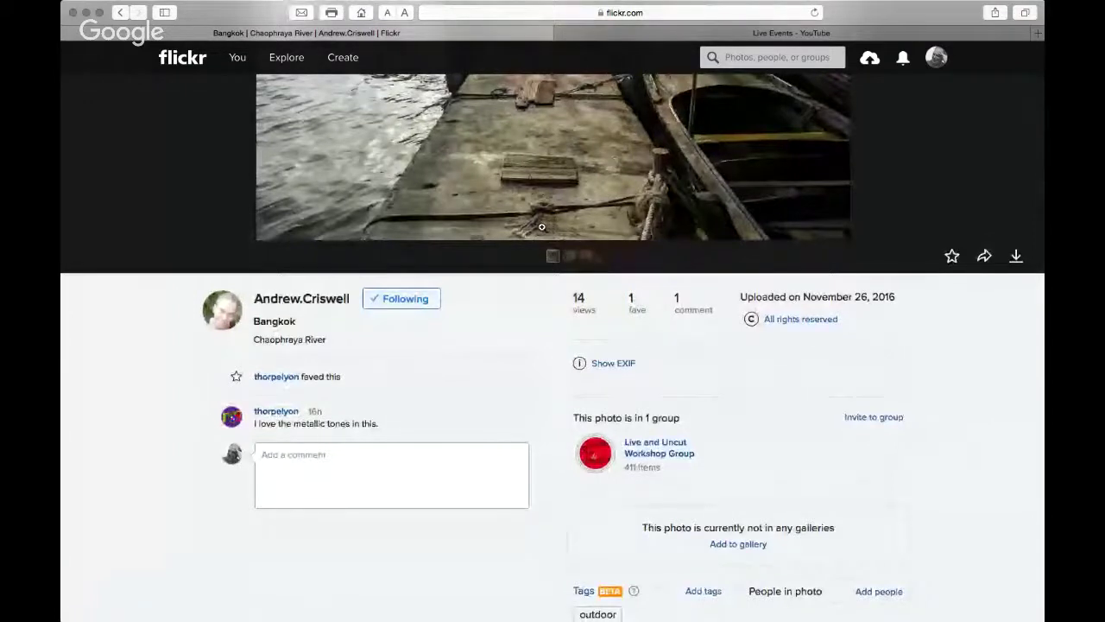
scroll(541, 227, "up", 5)
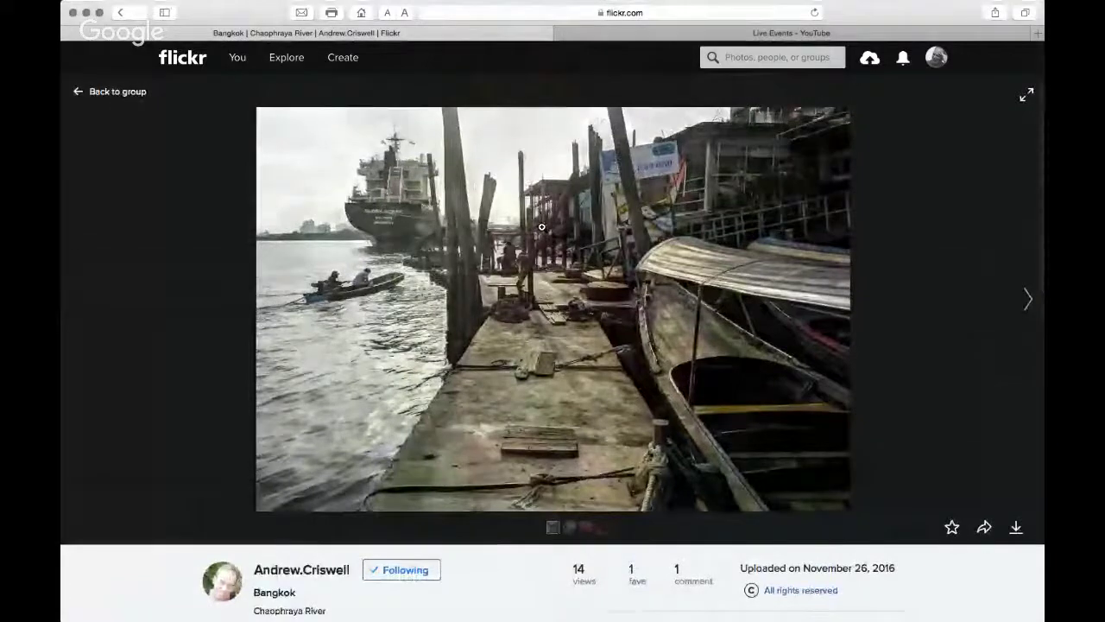
View the Bangkok river photo enlarged, check its comment and group, then minimize Safari.
left_click(531, 133)
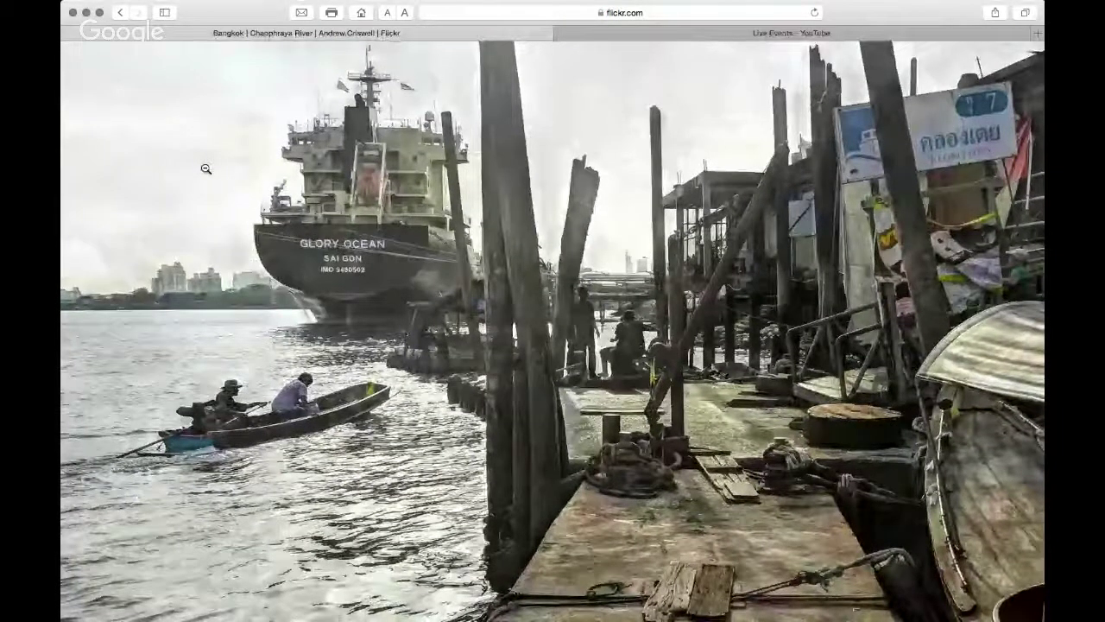
left_click(205, 168)
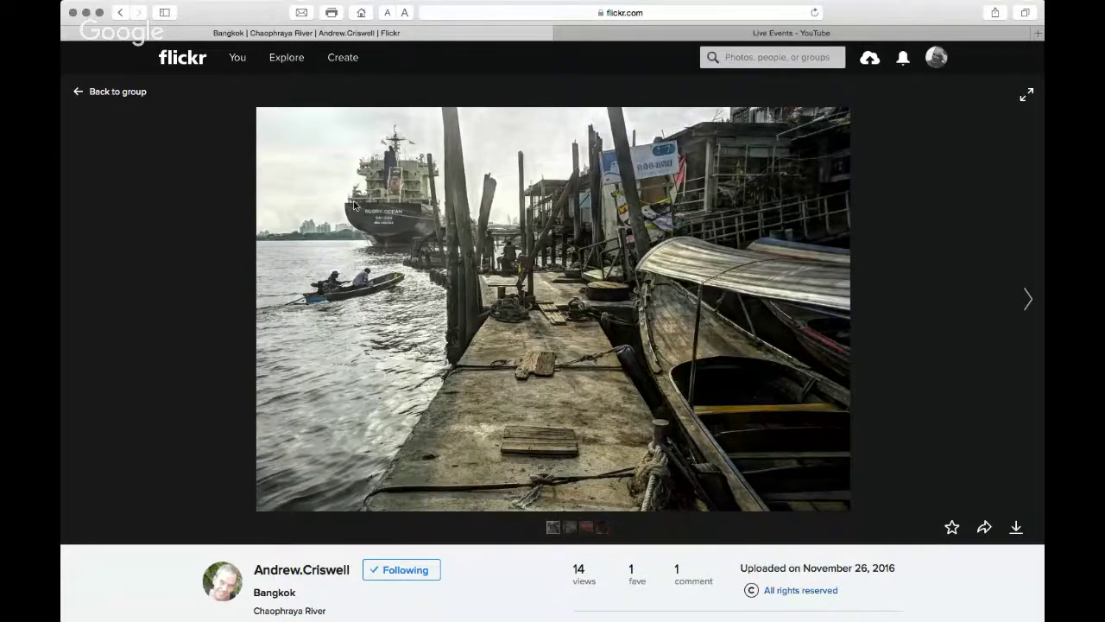
scroll(353, 203, "down", 3)
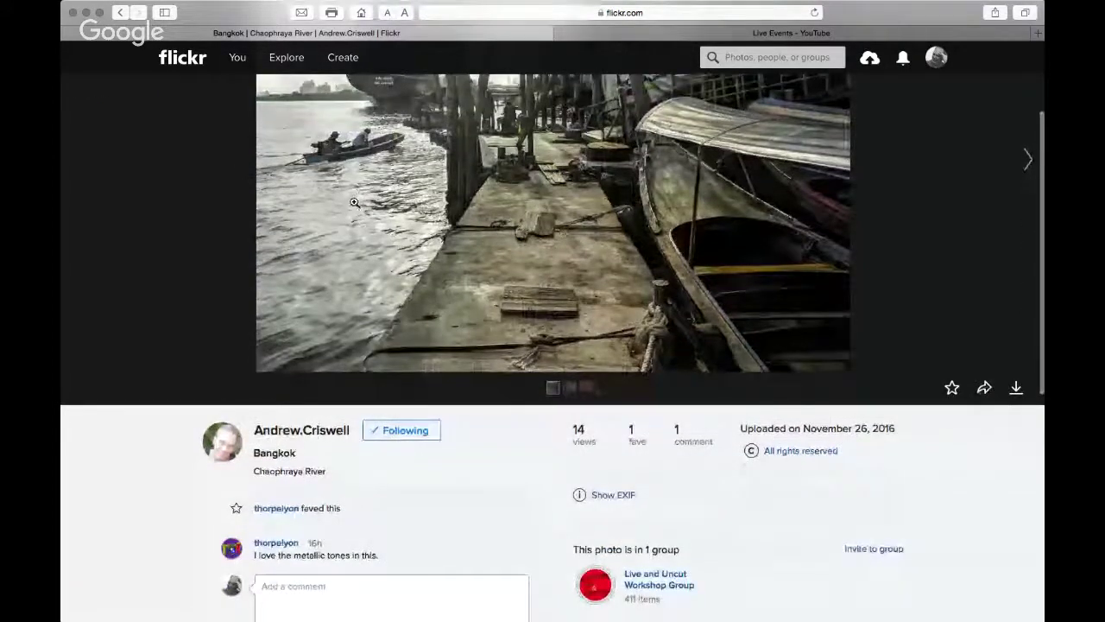
scroll(354, 202, "up", 3)
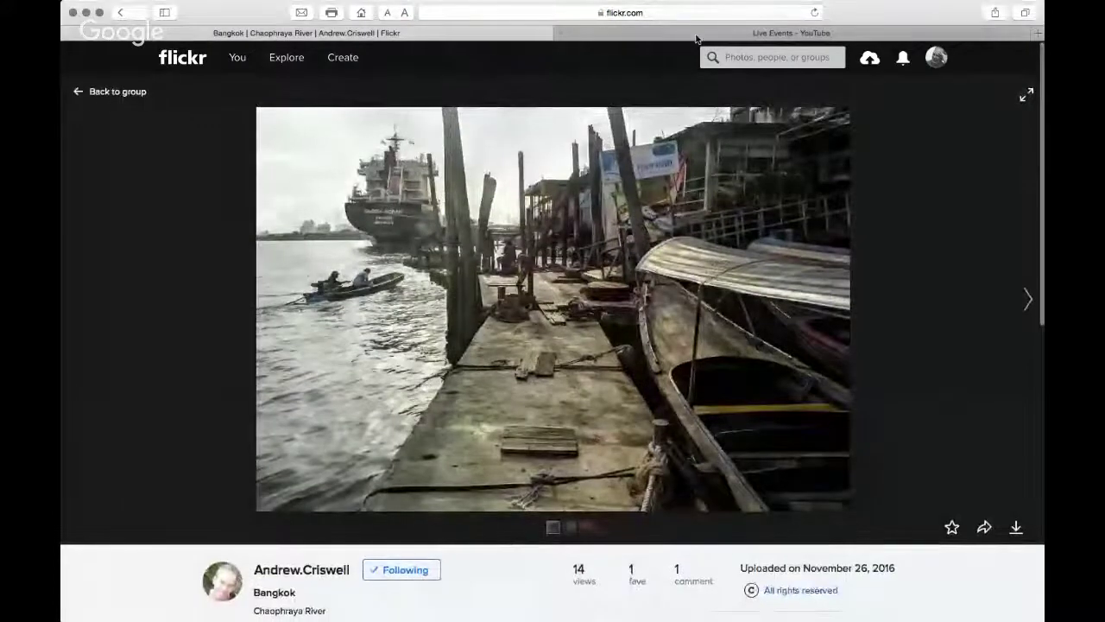
left_click(85, 14)
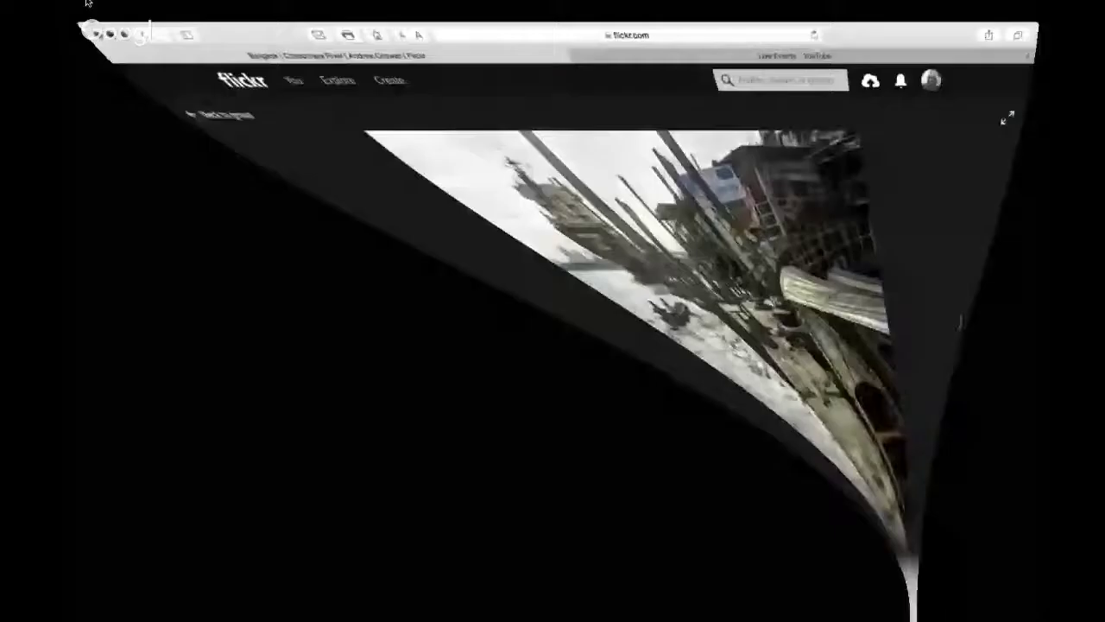
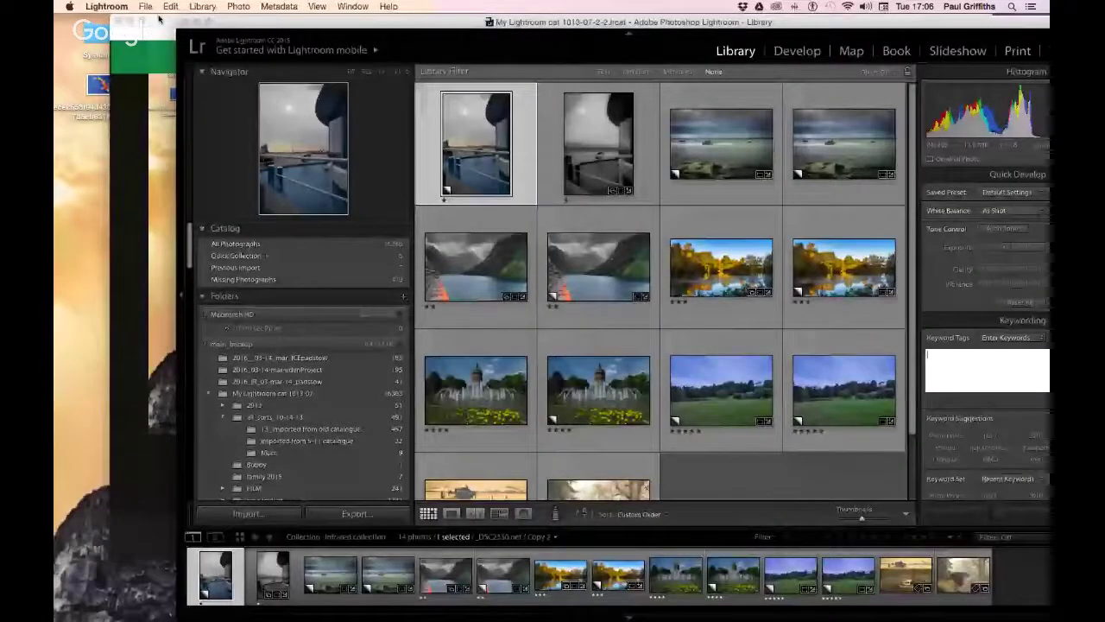
Return to the Lightroom library window and drag it further left on screen.
left_click(158, 19)
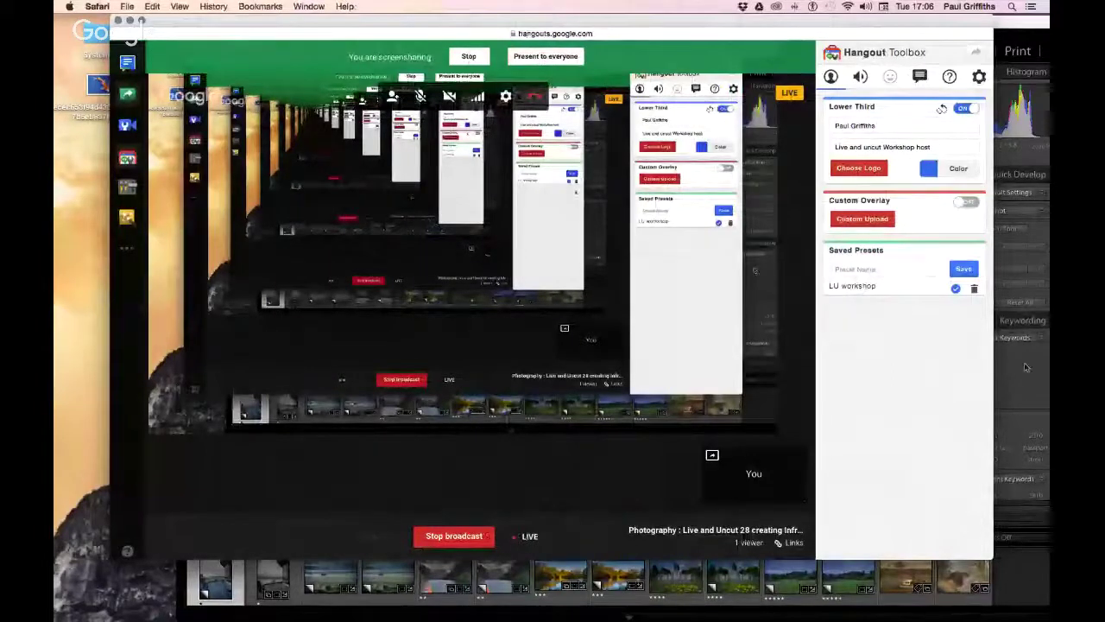
left_click(124, 155)
left_click_drag(867, 26, 764, 28)
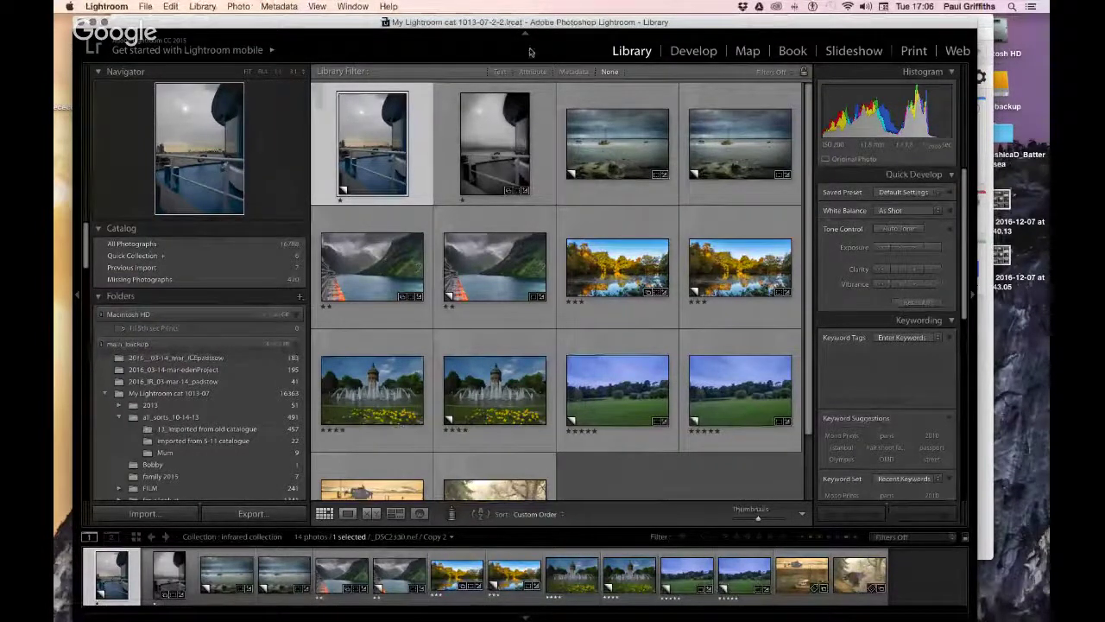
Compare the colour Copy 2 and black-and-white versions of _DSC2330.nef, then select the B&W one.
key("e")
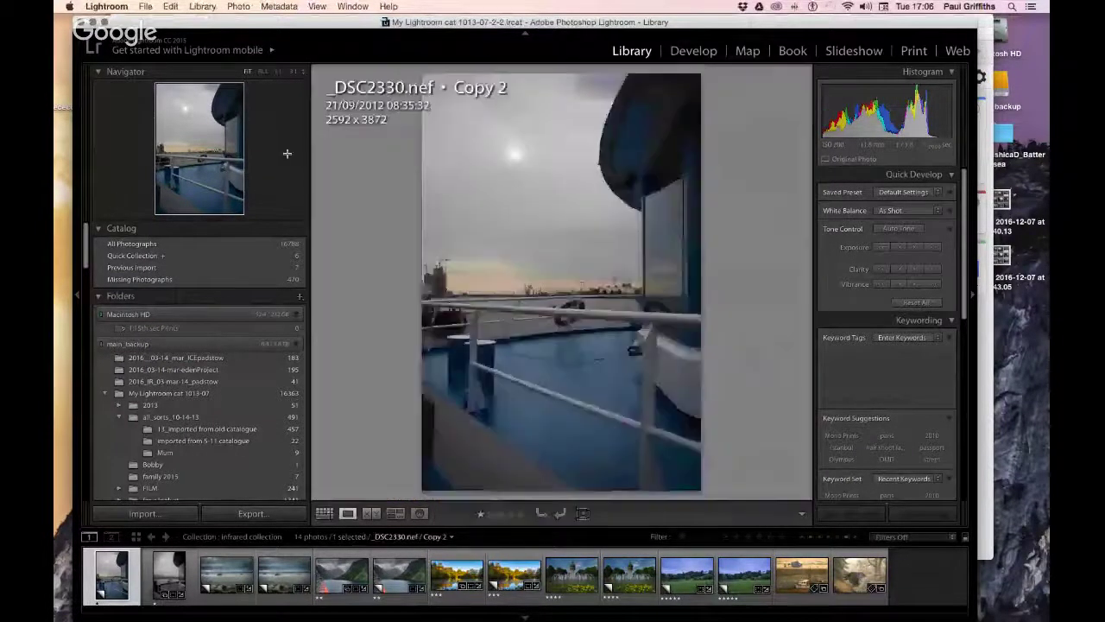
key("g")
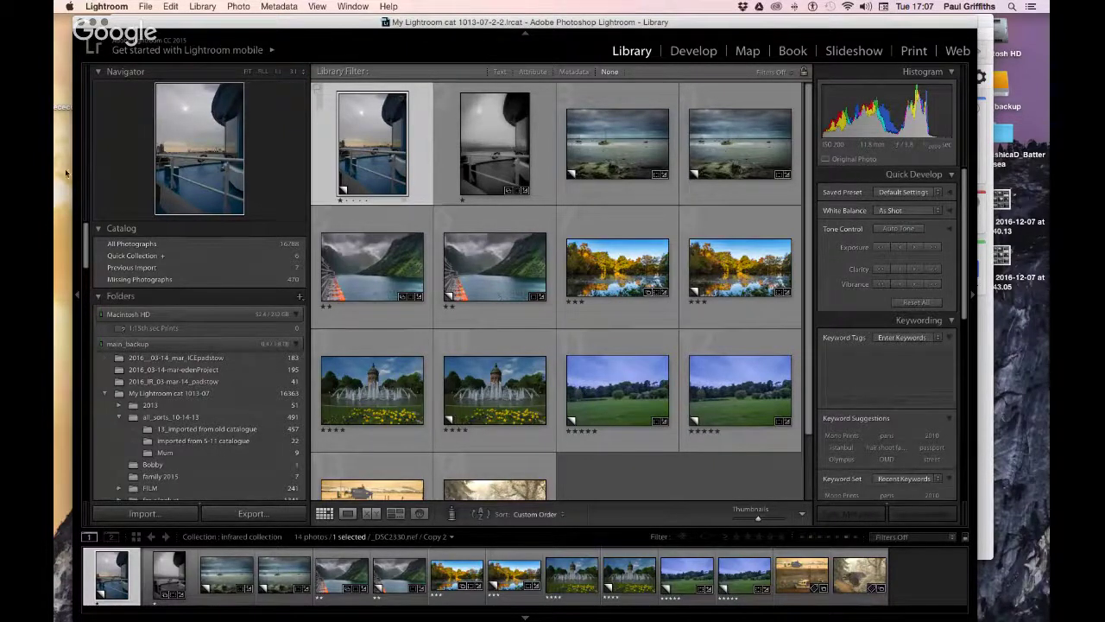
double_click(363, 135)
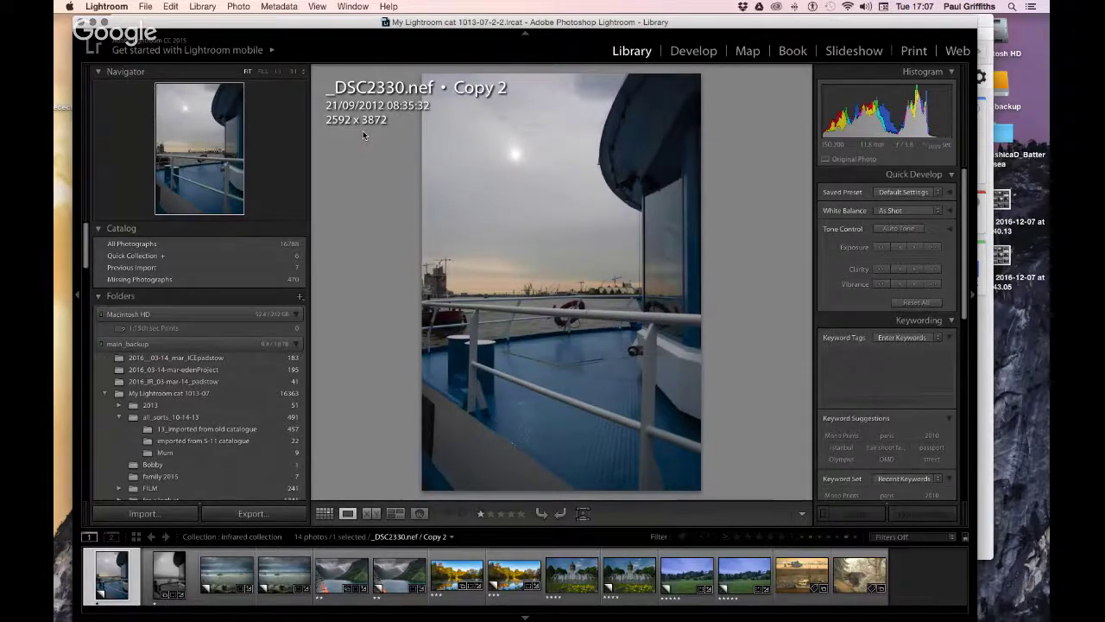
key("Right")
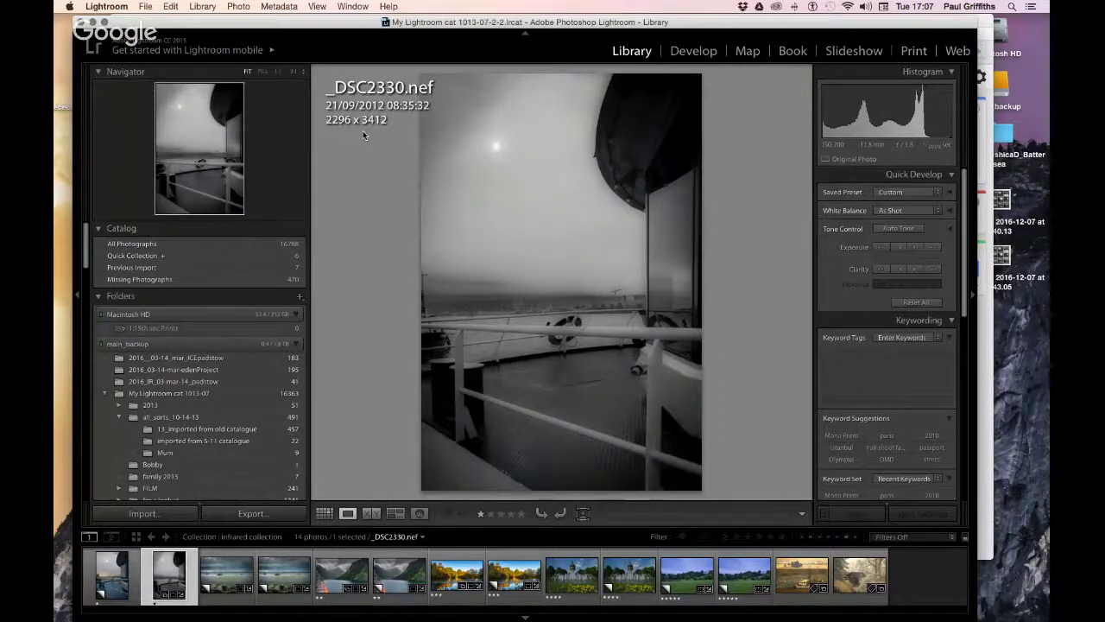
key("Left")
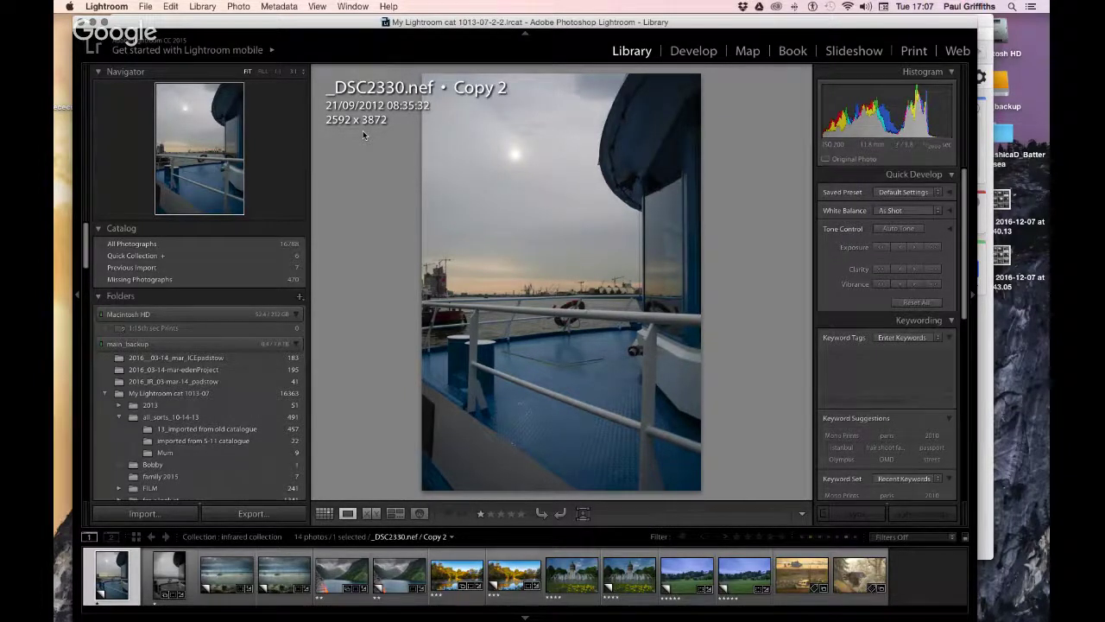
left_click(164, 575)
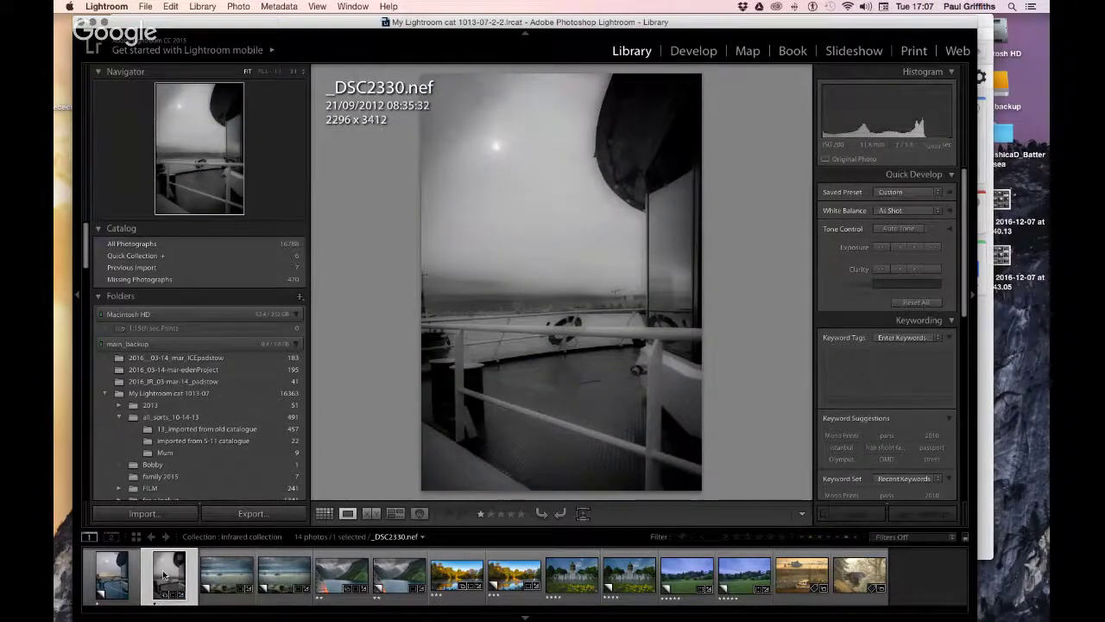
Inspect the B&W ship photo at 1:1 around the railing and window frames, then return to Fit.
left_click(539, 199)
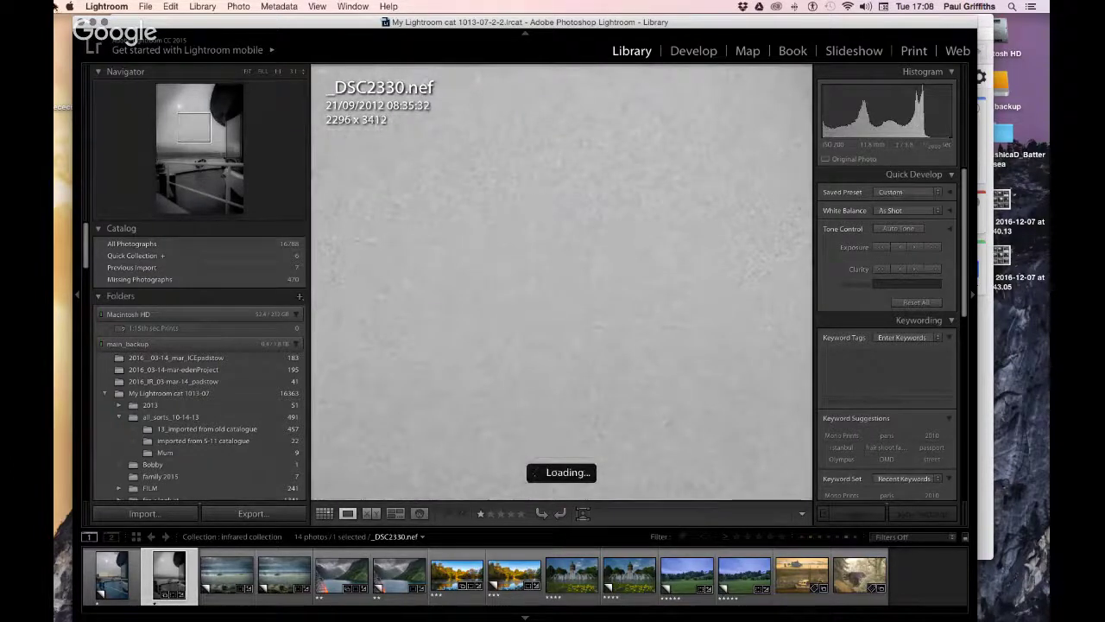
left_click_drag(193, 127, 183, 123)
left_click(182, 178)
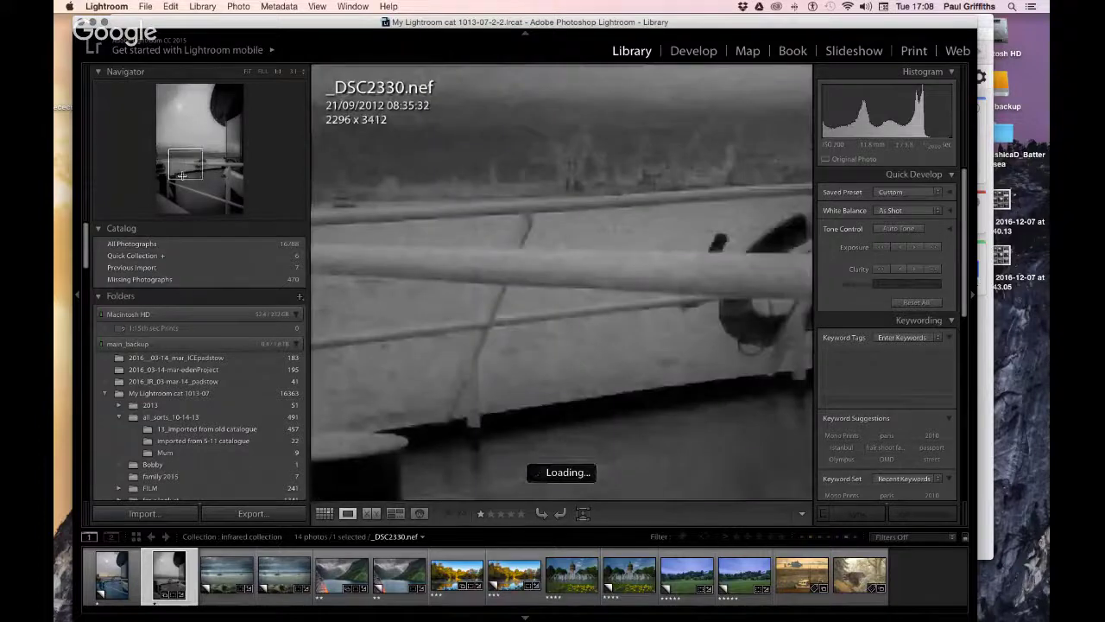
left_click_drag(182, 178, 181, 112)
left_click(436, 179)
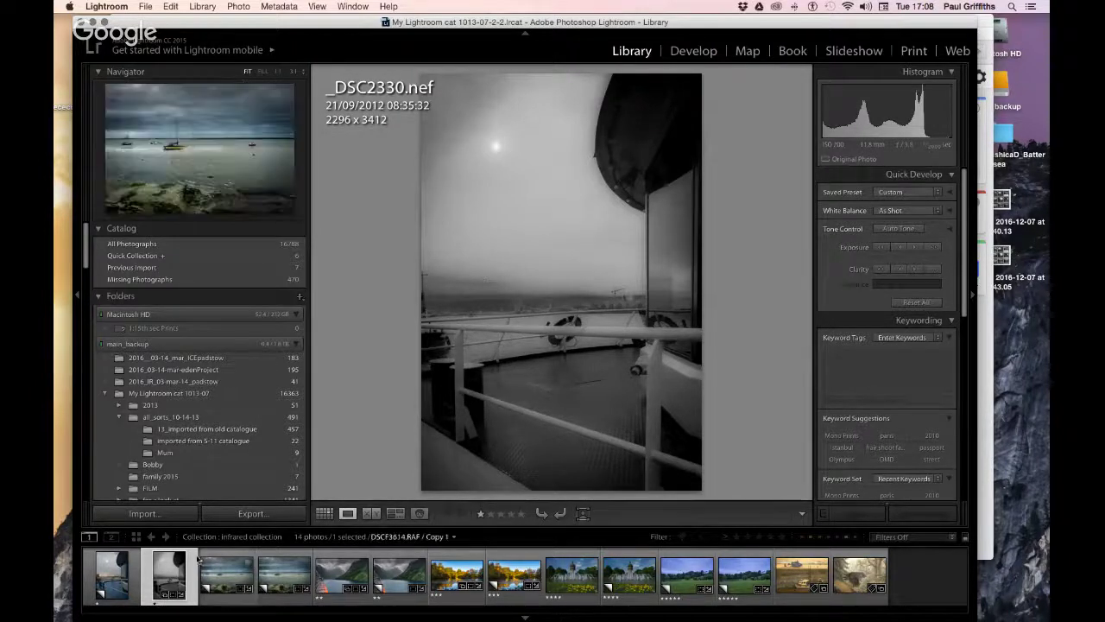
Select DSCF3614.RAF Copy 2 in the filmstrip and switch to the Develop module.
left_click(226, 575)
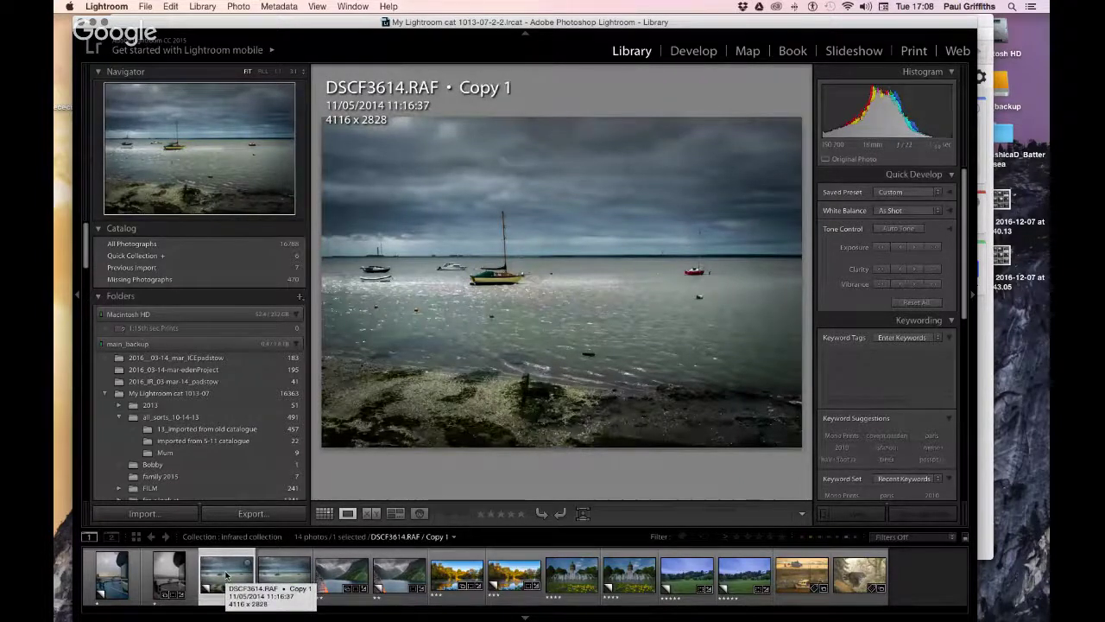
left_click(288, 572)
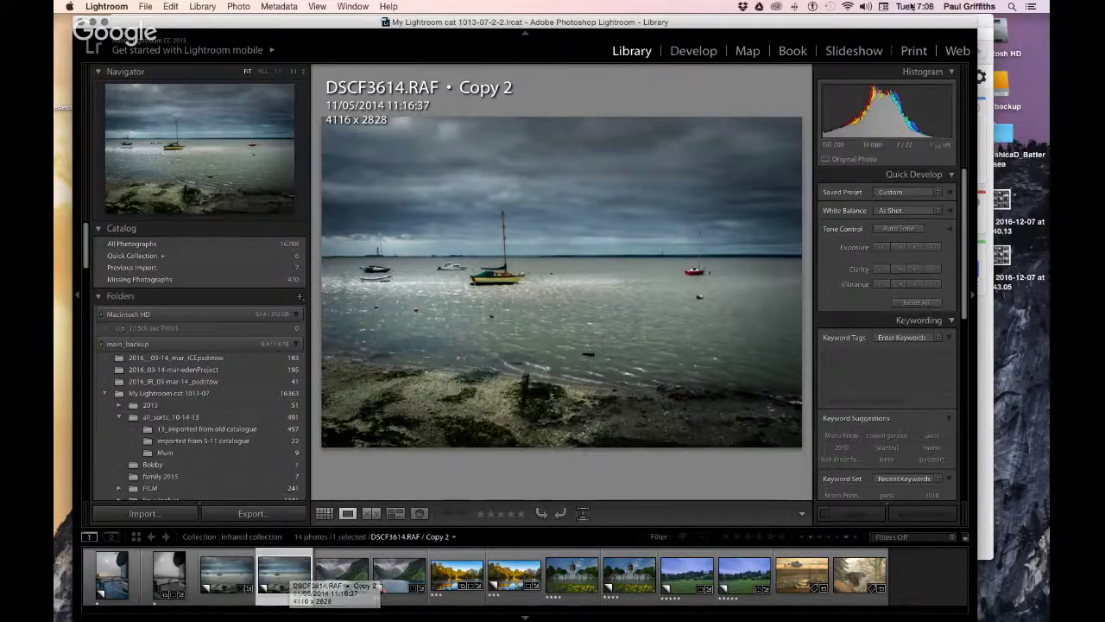
left_click(706, 53)
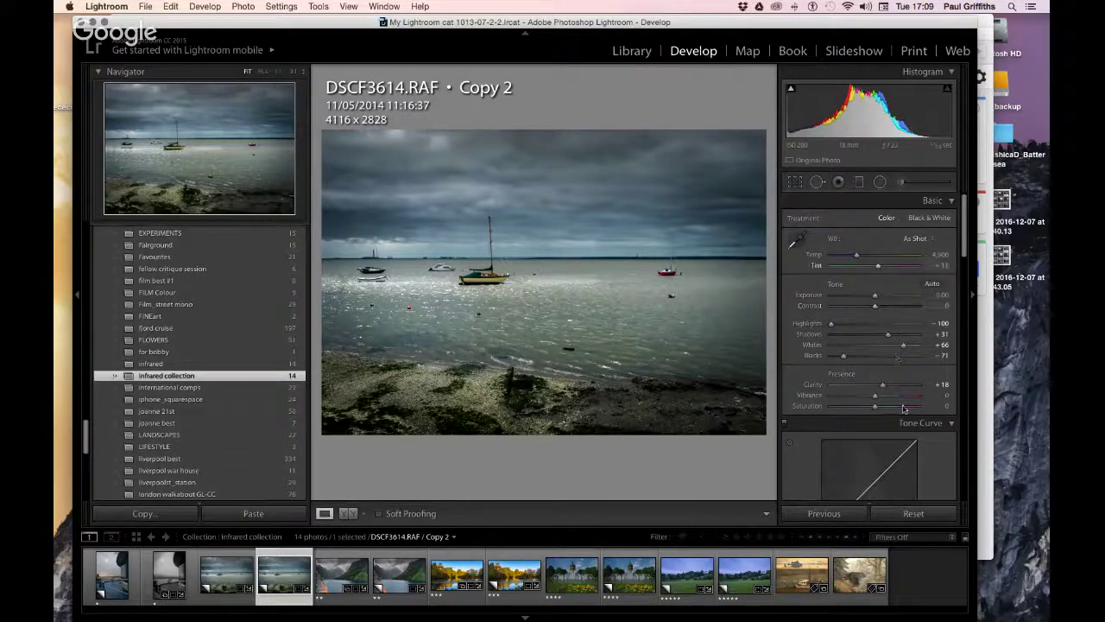
Switch the seascape to B&W and set Green to +100 and Blue to -100.
scroll(903, 375, "down", 5)
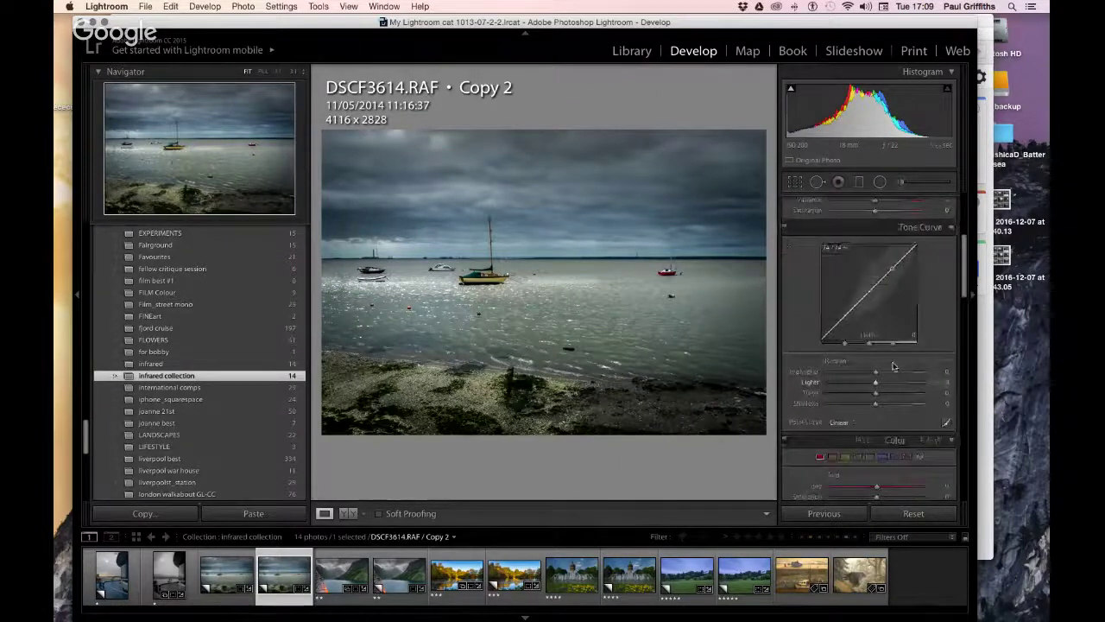
scroll(893, 367, "down", 5)
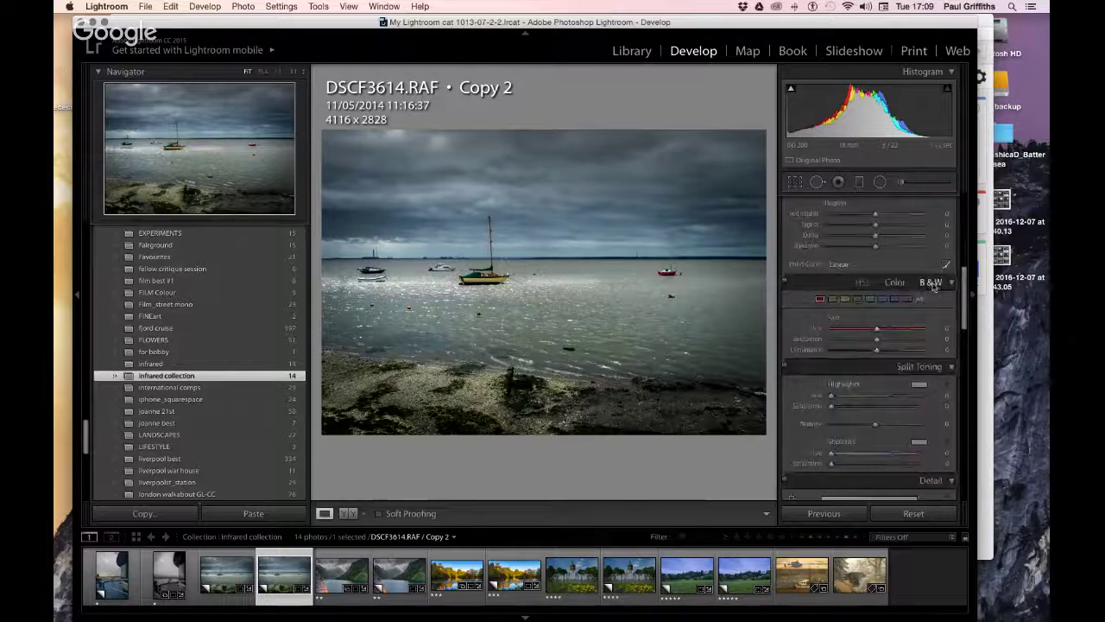
left_click(931, 282)
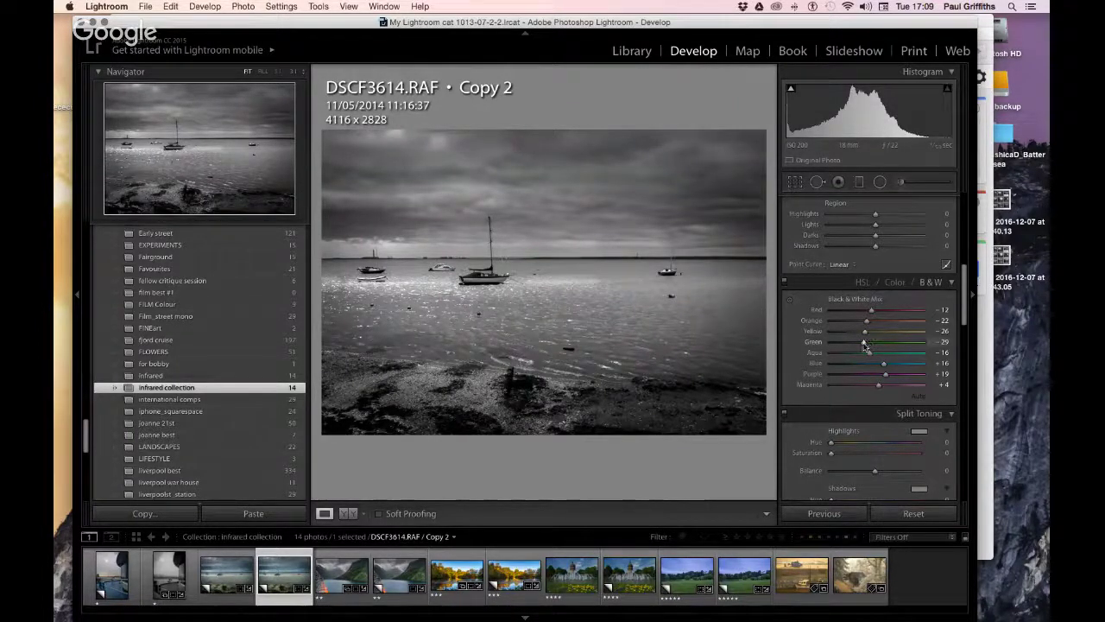
left_click_drag(865, 345, 922, 346)
left_click(926, 345)
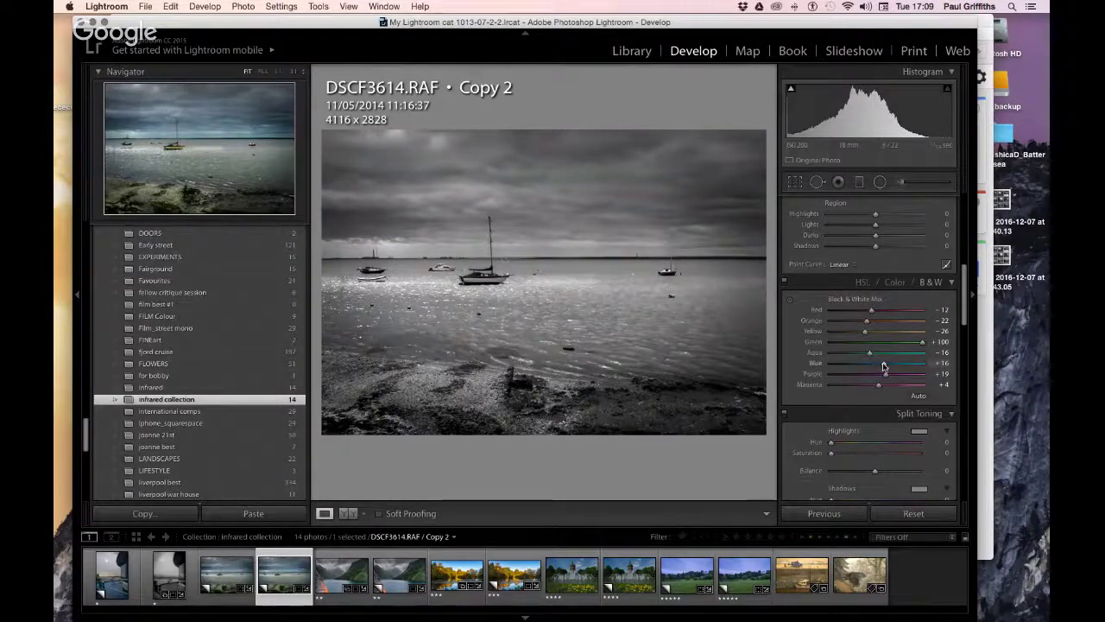
left_click_drag(884, 366, 829, 366)
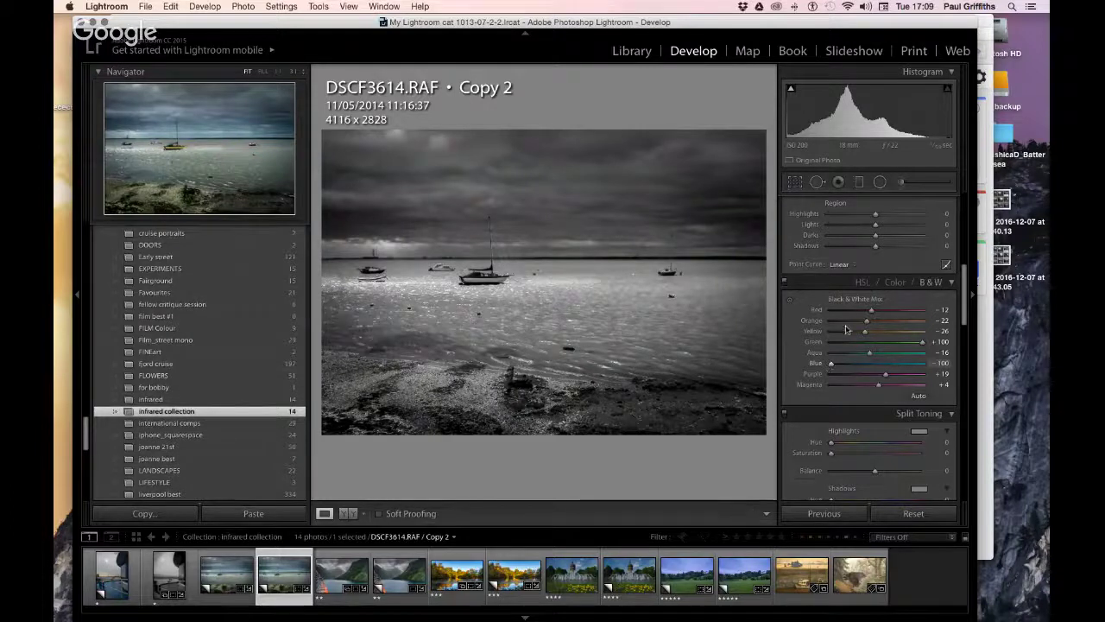
Raise the Red, Orange, Yellow, Purple and Magenta mix sliders to +100.
left_click_drag(871, 312, 923, 356)
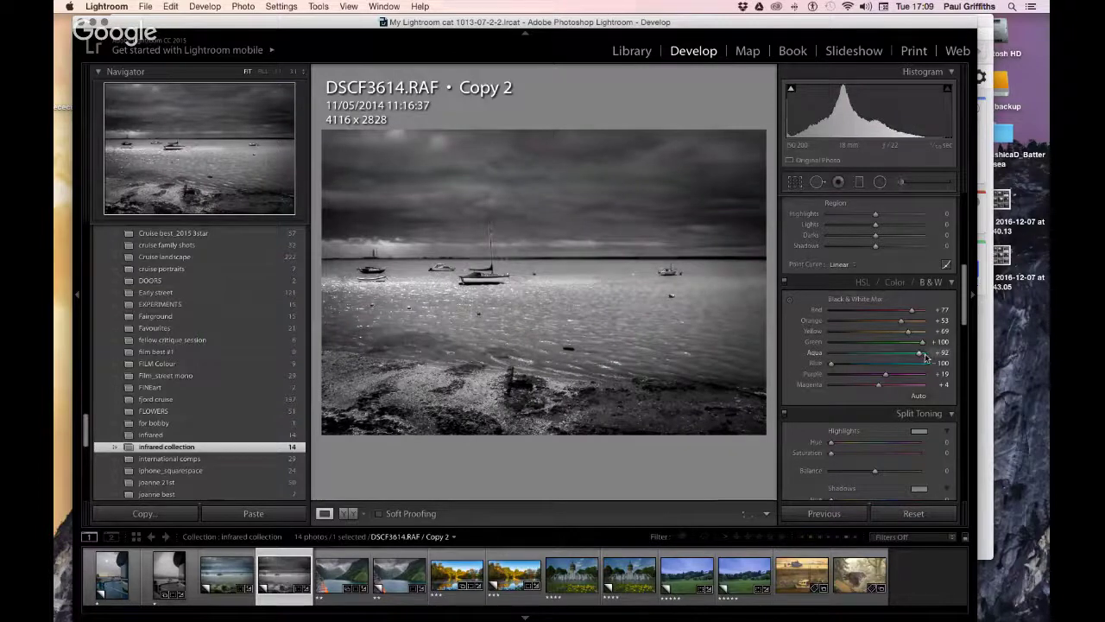
left_click(921, 332)
left_click(923, 332)
left_click(922, 320)
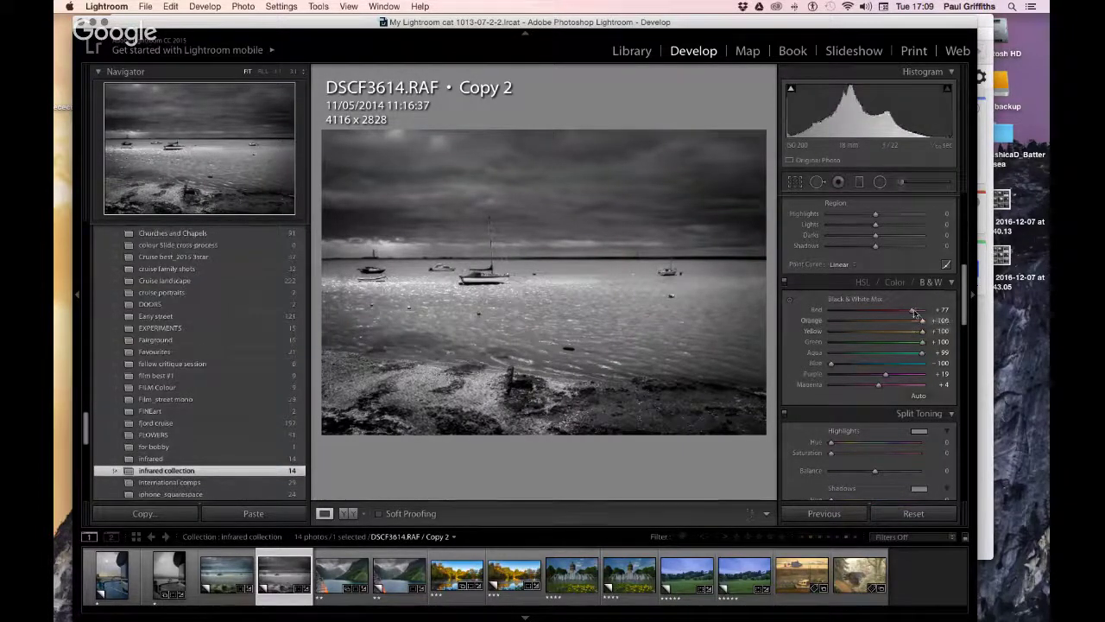
left_click_drag(914, 313, 926, 311)
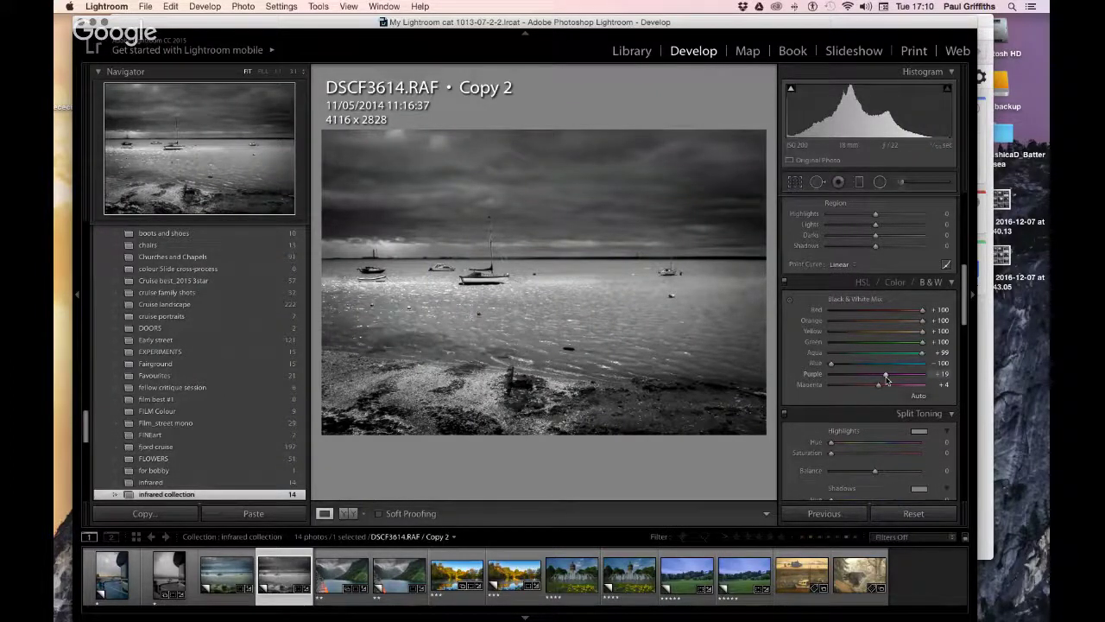
left_click_drag(885, 377, 922, 377)
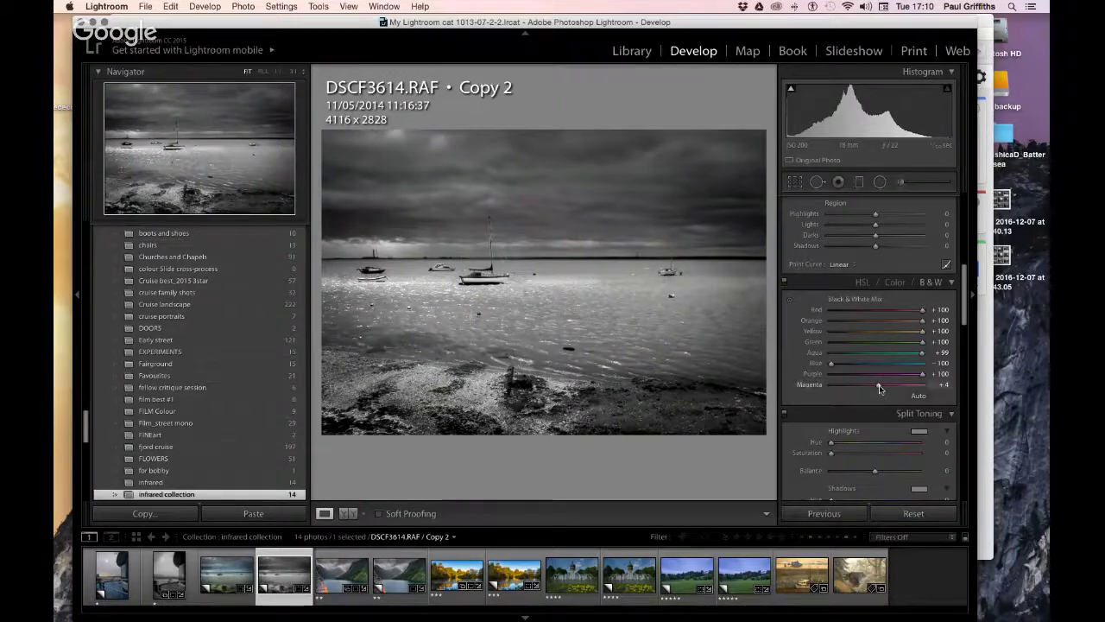
left_click_drag(879, 385, 924, 385)
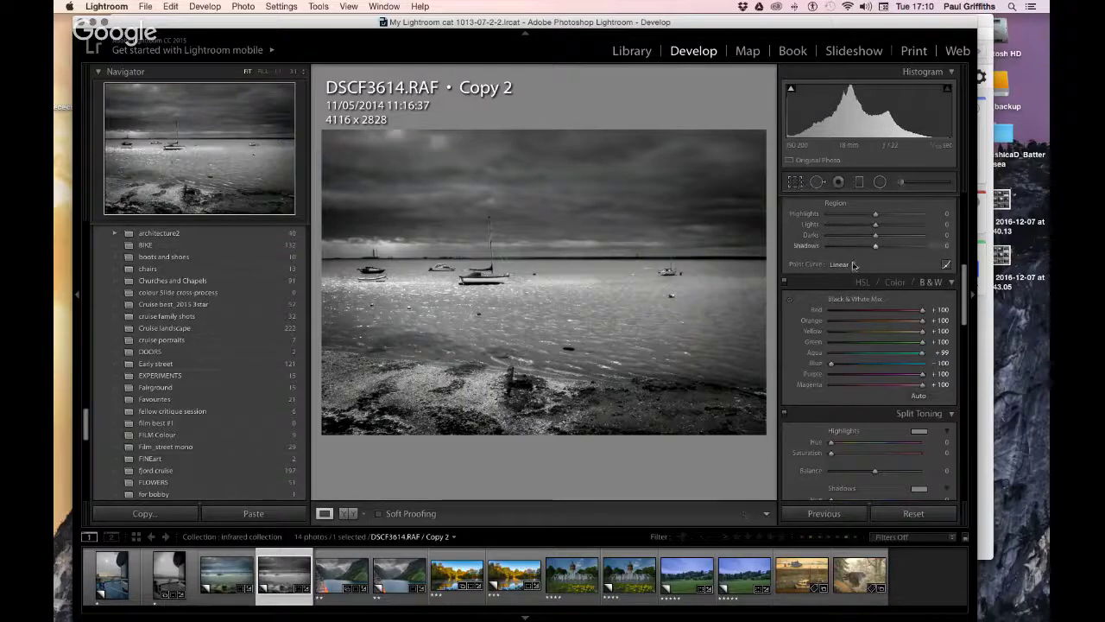
Set the seascape's Highlights to +66 and Shadows to -67 in the Basic panel.
scroll(858, 297, "down", 5)
scroll(858, 297, "down", 5)
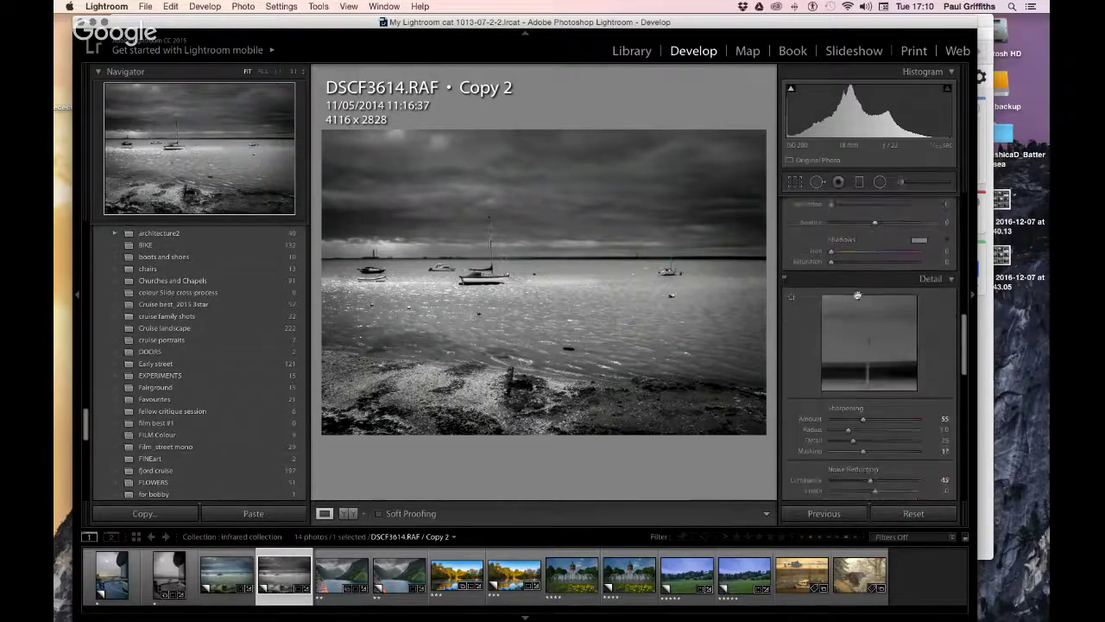
scroll(859, 296, "down", 3)
scroll(858, 297, "up", 12)
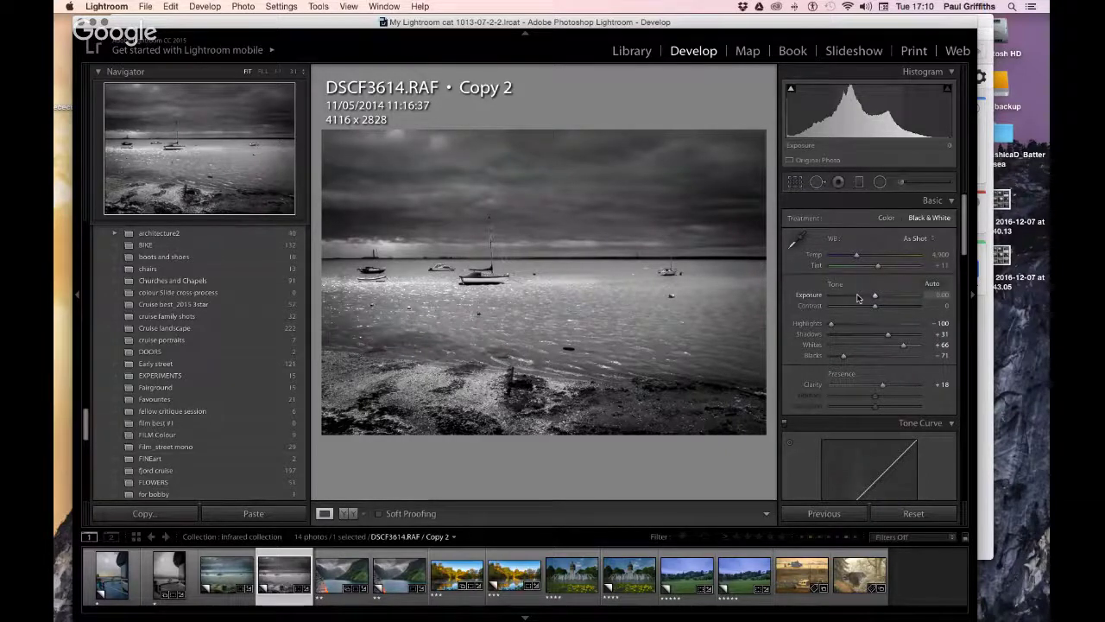
double_click(809, 325)
left_click_drag(883, 326, 904, 326)
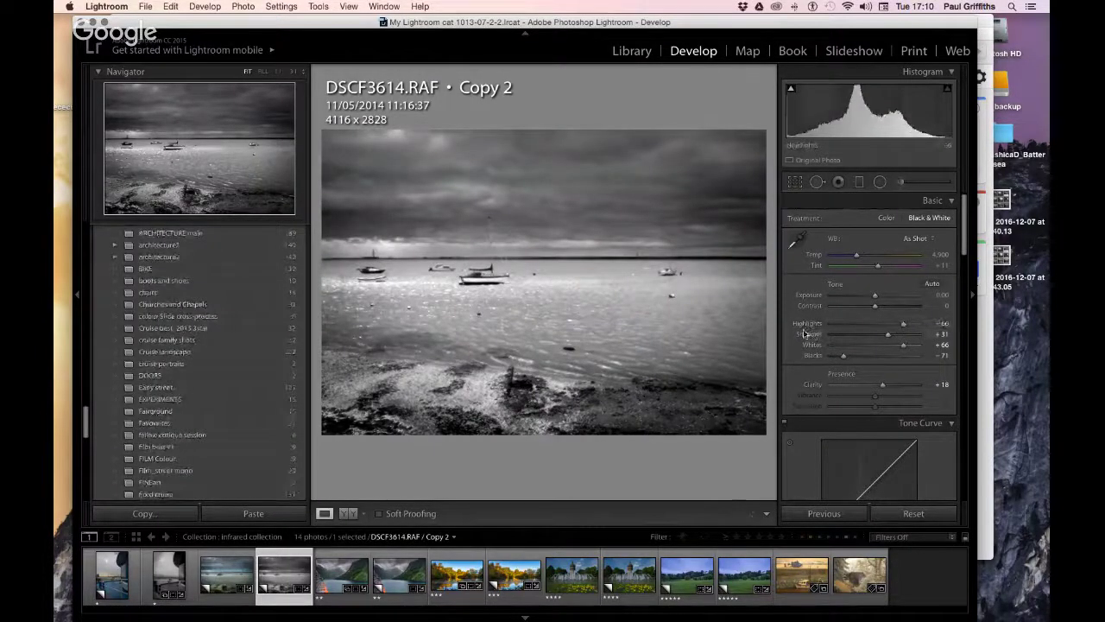
left_click(845, 338)
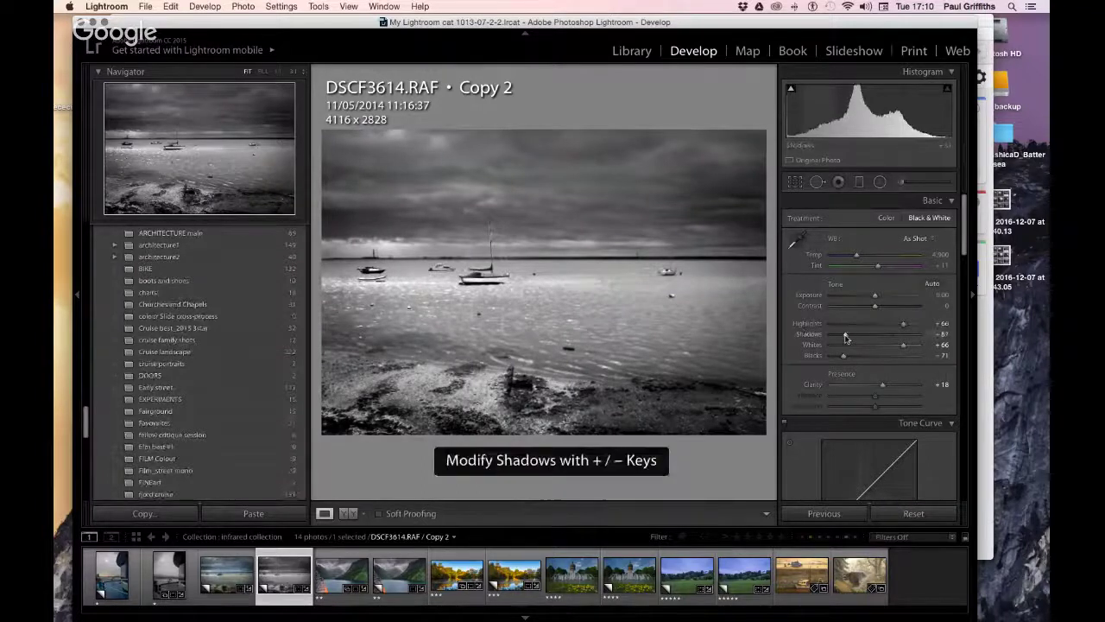
left_click(845, 336)
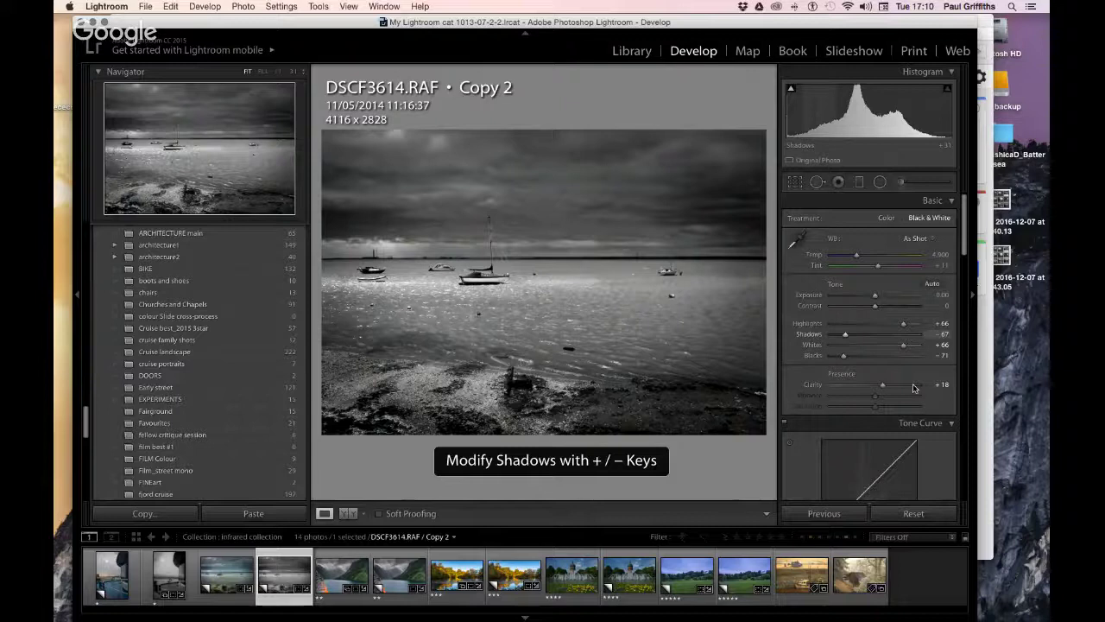
Push Blacks to -100 and settle Clarity at -61 after trying +85 and -42.
left_click(913, 386)
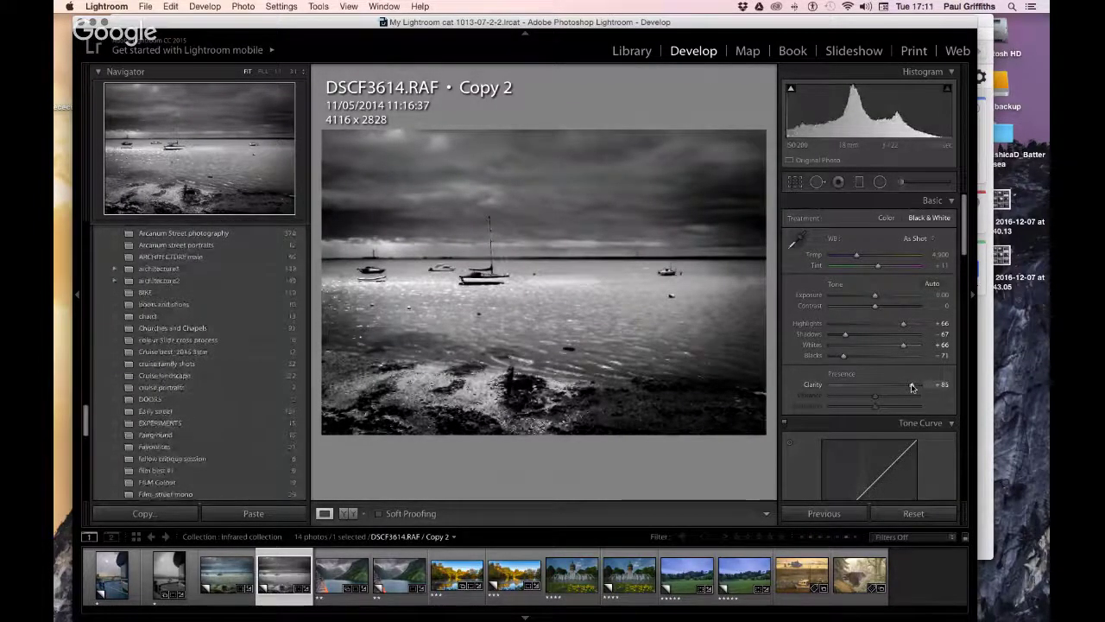
left_click(830, 385)
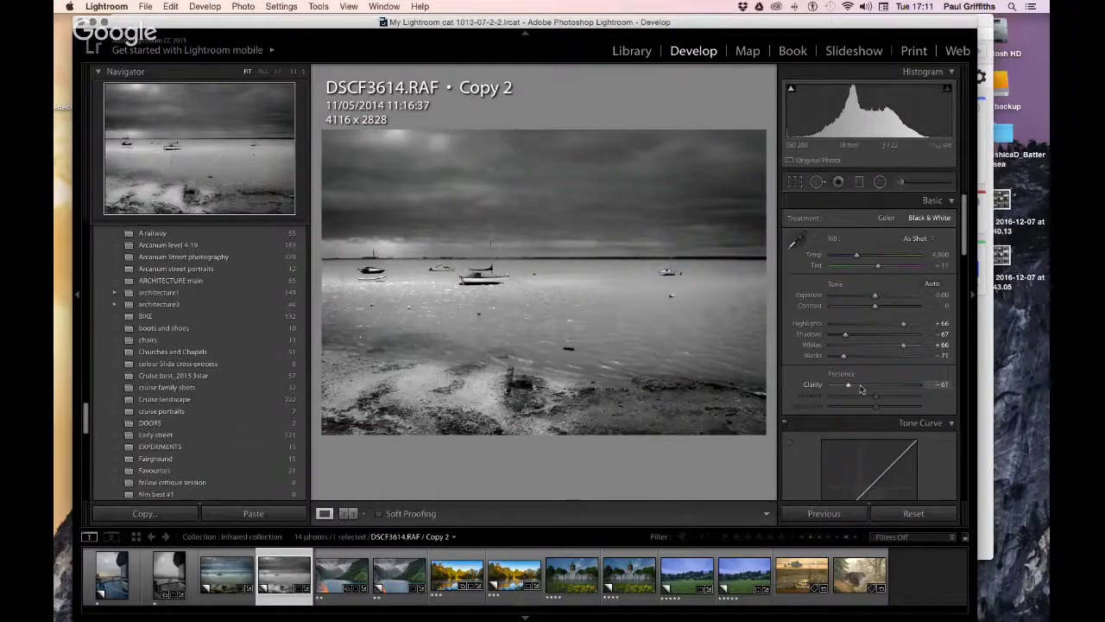
left_click(856, 385)
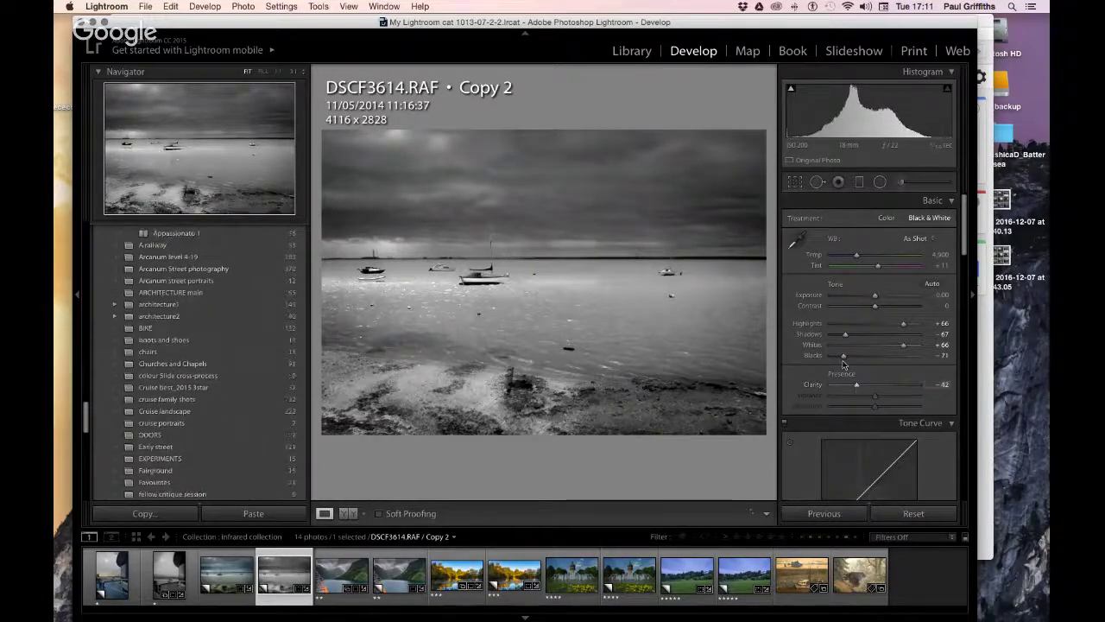
left_click(832, 357)
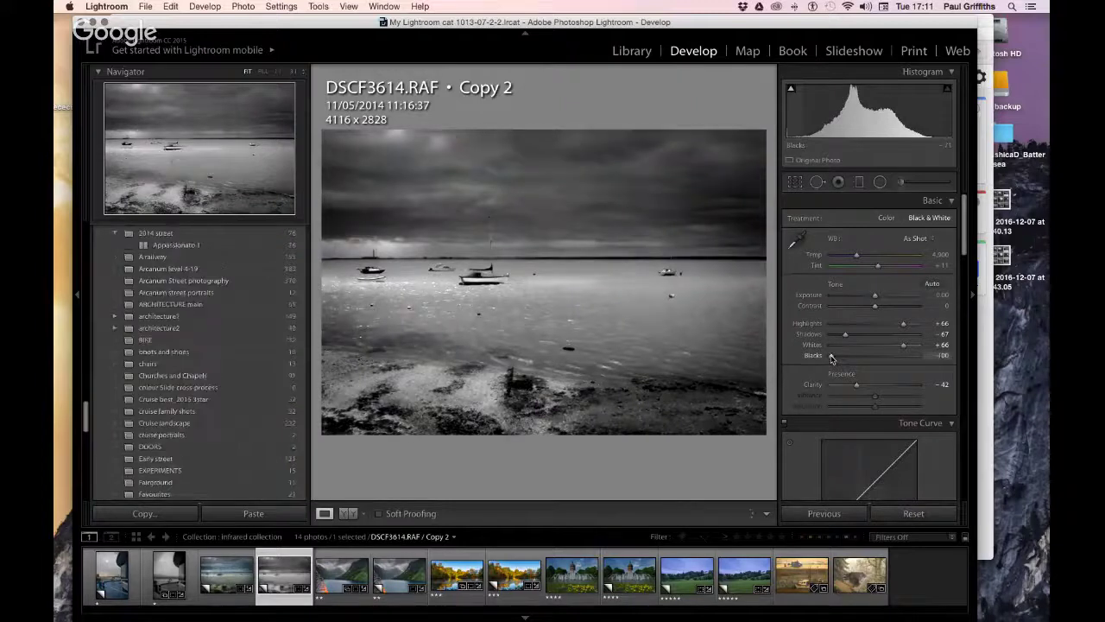
left_click(848, 385)
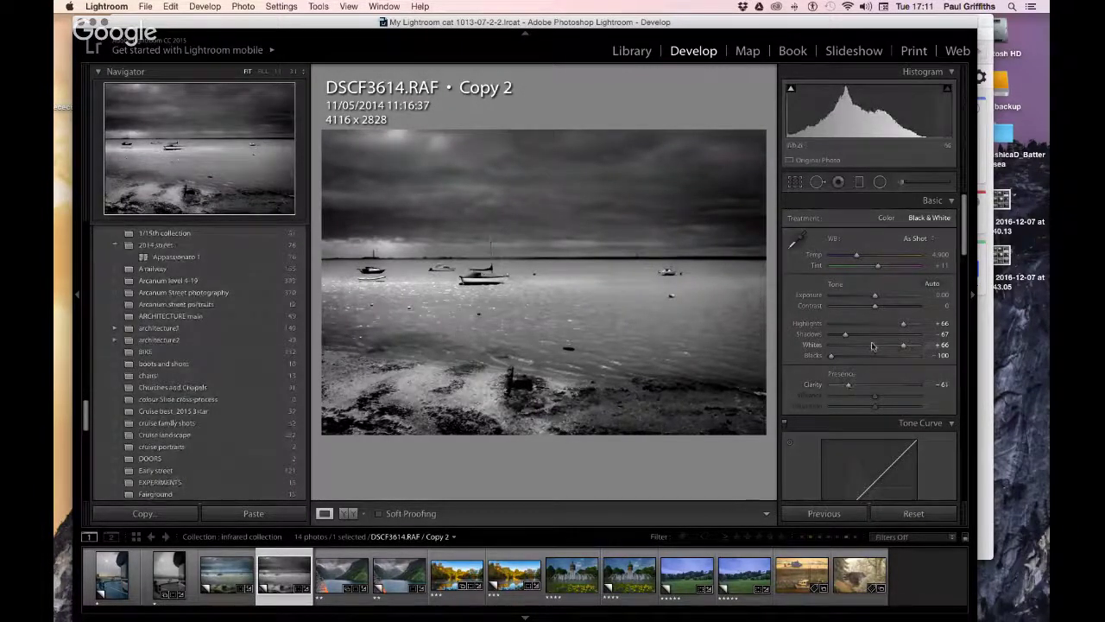
scroll(864, 363, "down", 10)
scroll(874, 345, "down", 6)
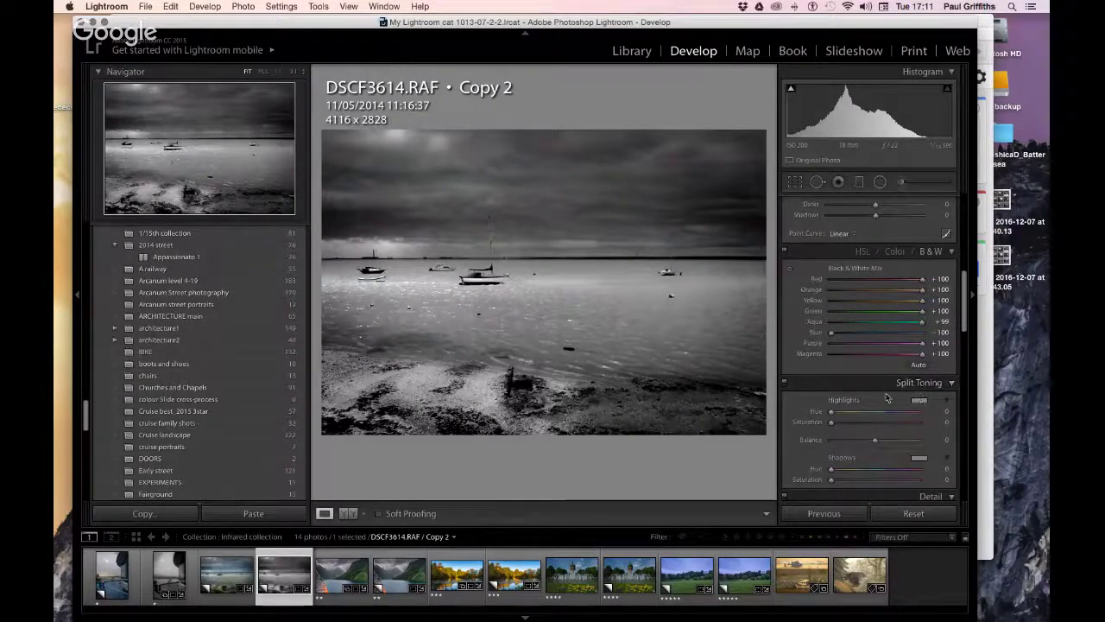
scroll(878, 371, "down", 6)
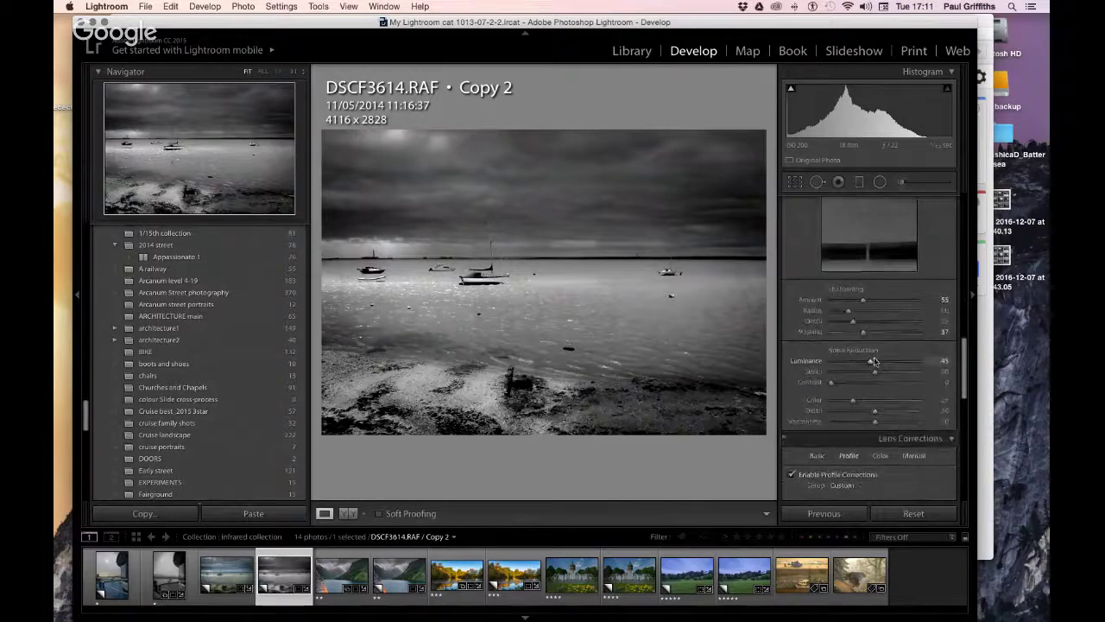
scroll(854, 330, "up", 5)
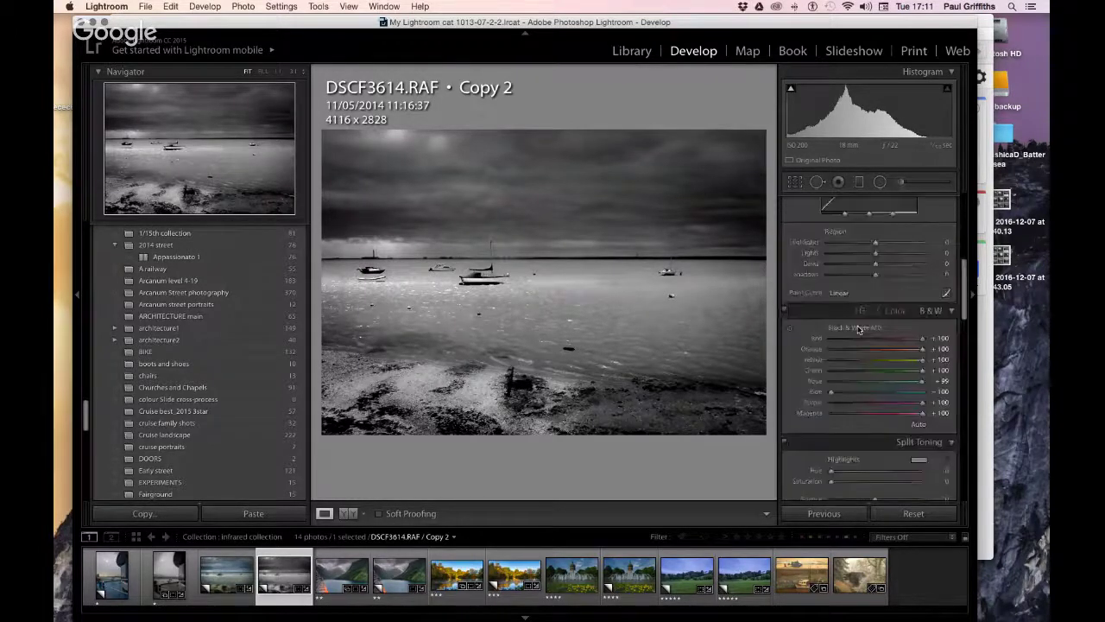
scroll(858, 329, "up", 5)
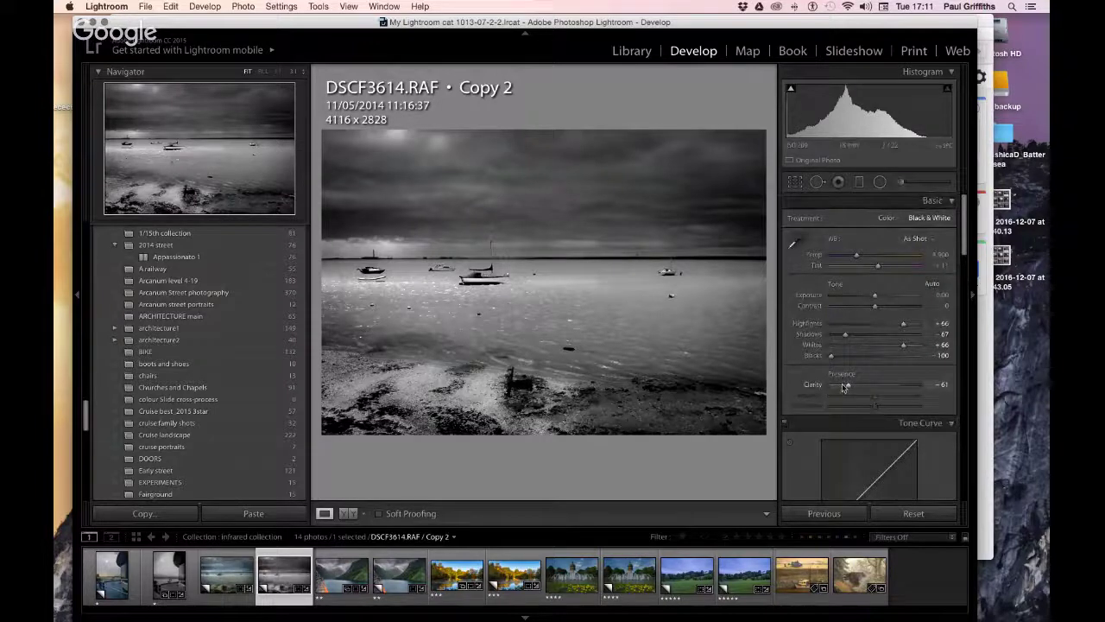
scroll(854, 302, "down", 1)
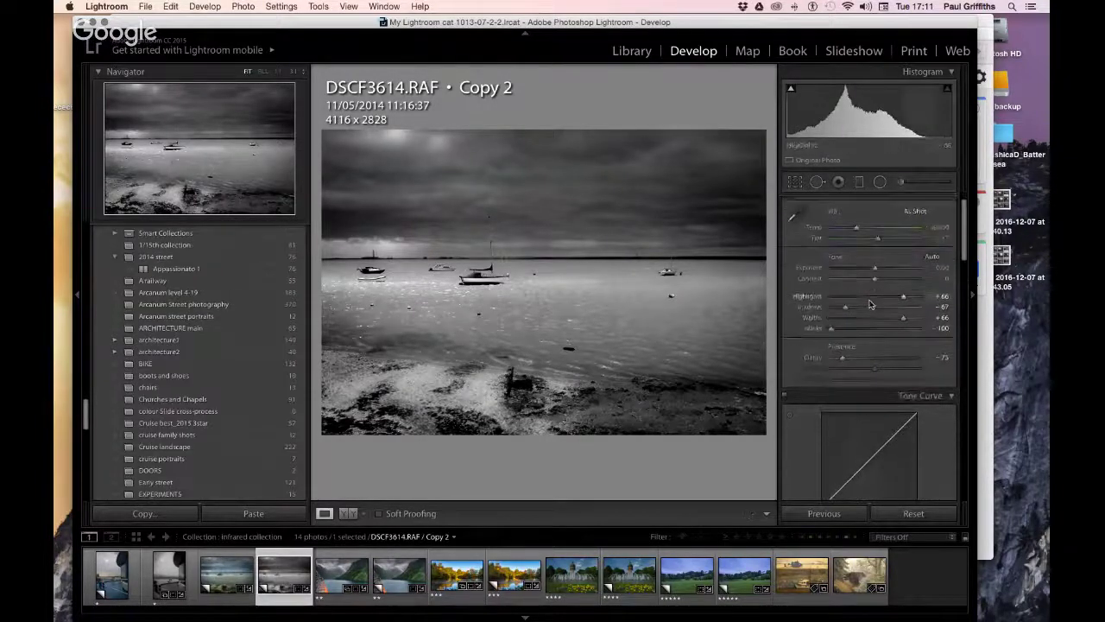
scroll(915, 312, "down", 15)
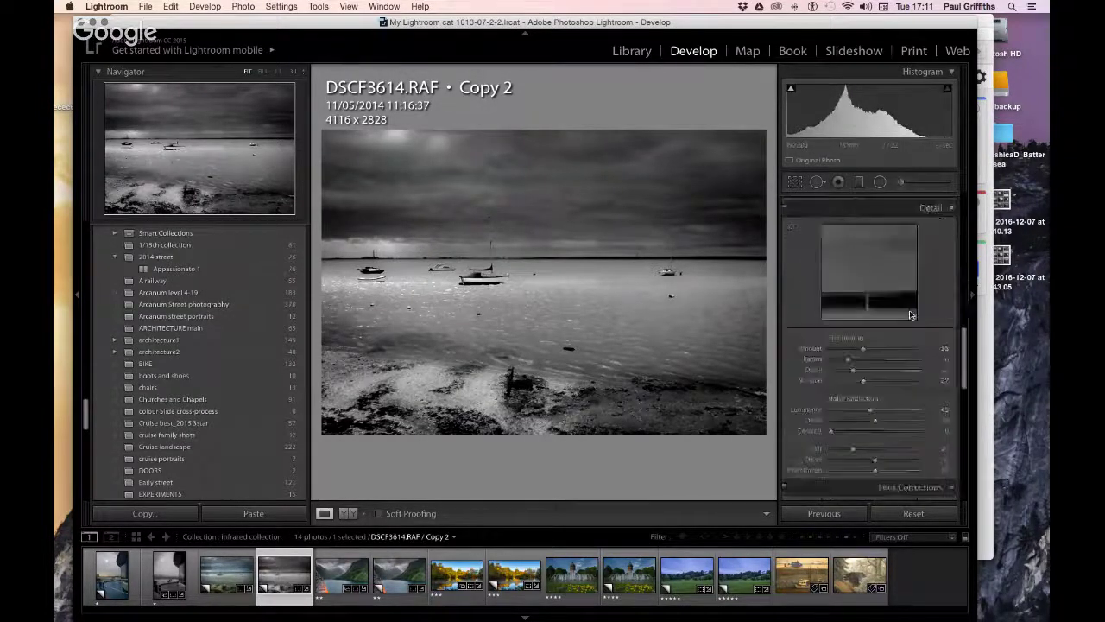
Set the Effects panel's Grain Amount to 74 on the B&W seascape.
scroll(910, 314, "down", 5)
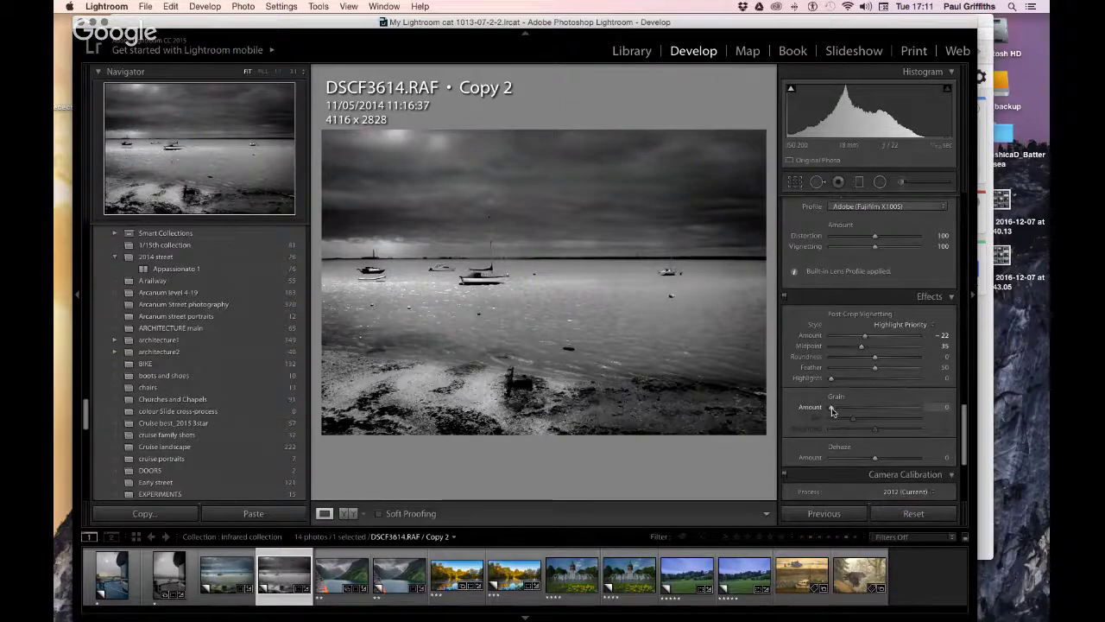
left_click_drag(872, 413, 895, 409)
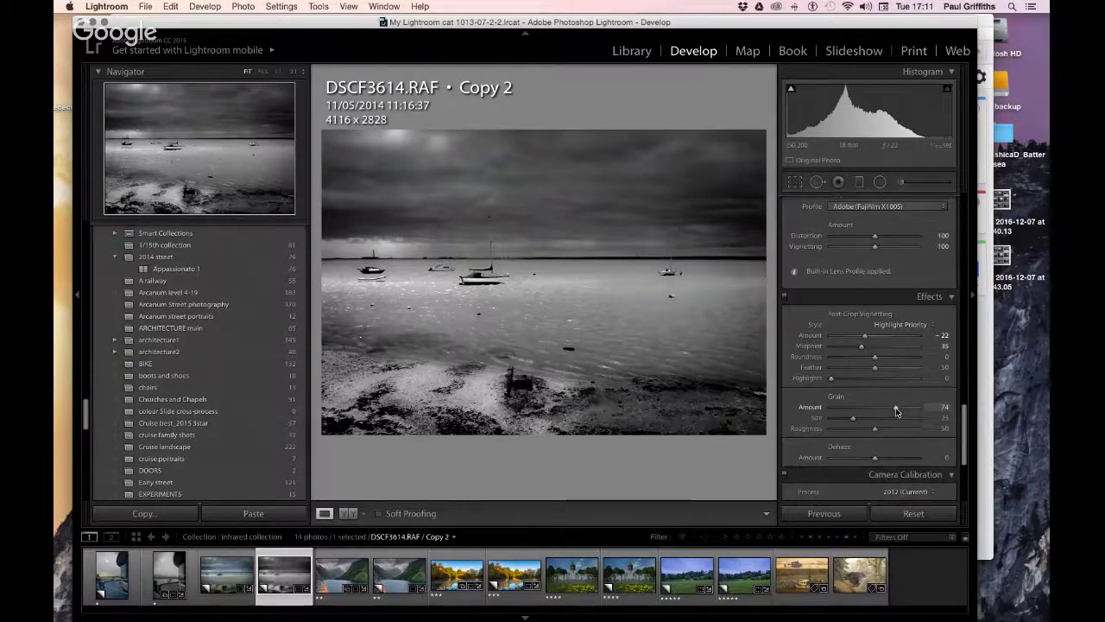
scroll(199, 363, "up", 1)
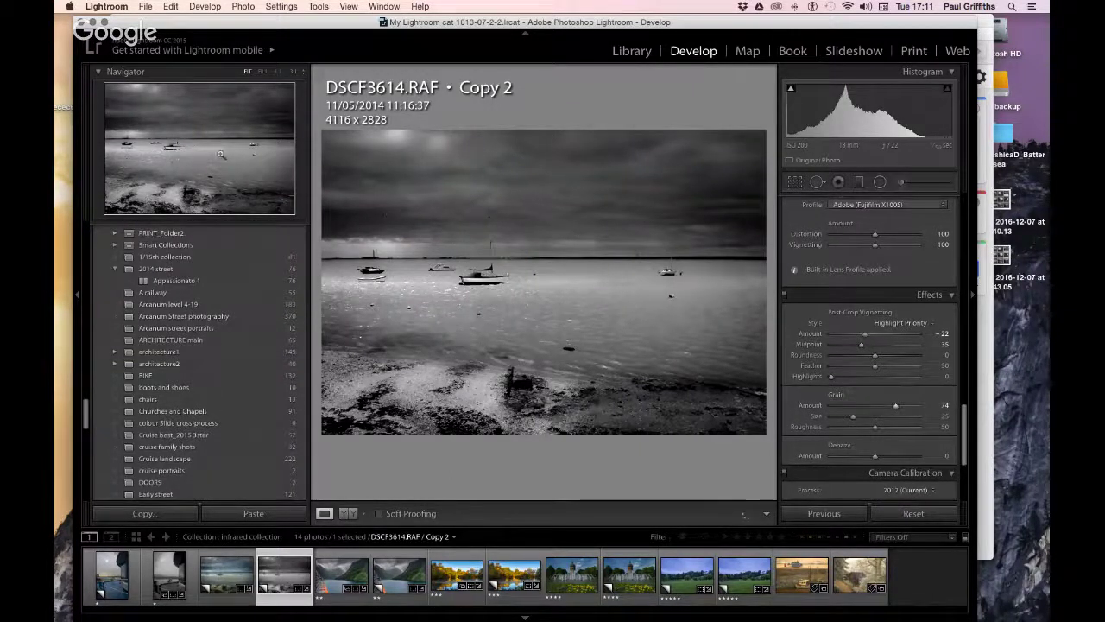
left_click(529, 218)
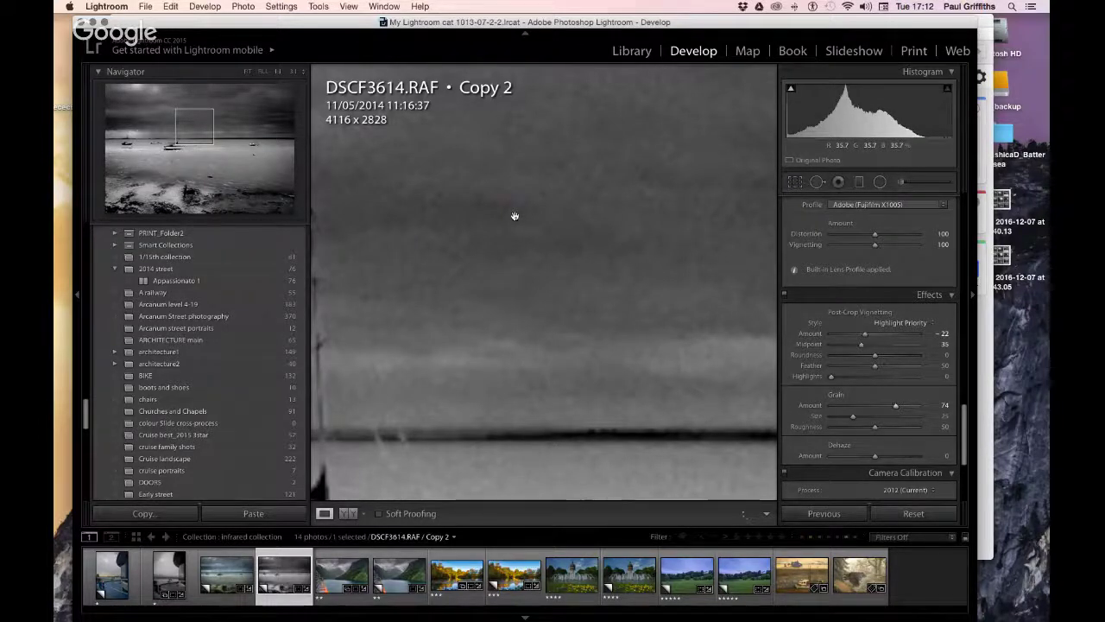
left_click_drag(513, 217, 535, 353)
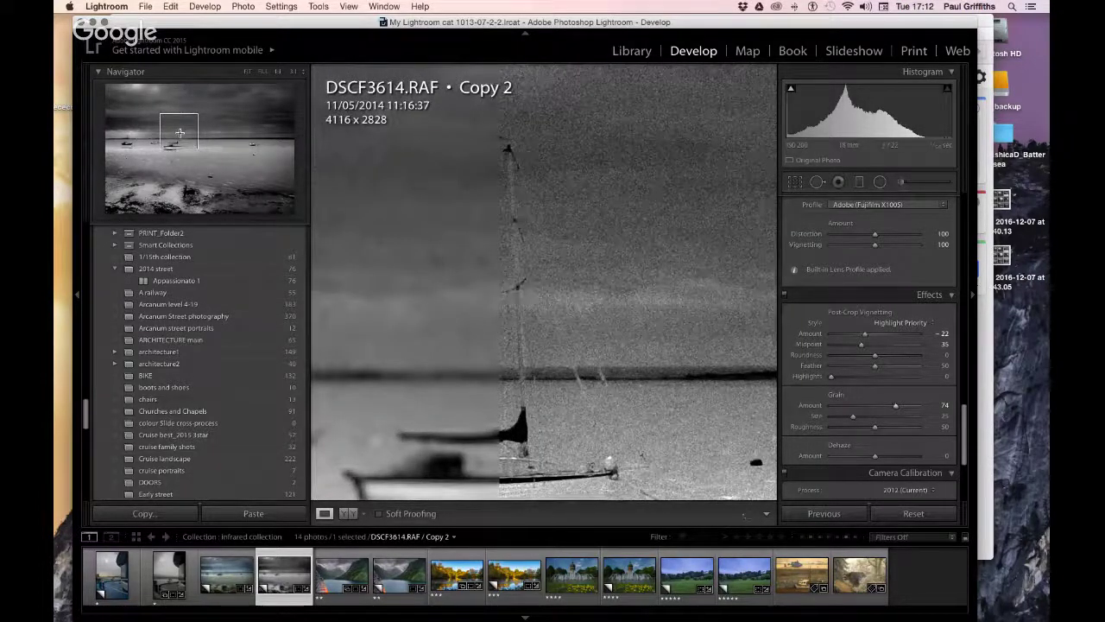
left_click_drag(179, 132, 170, 199)
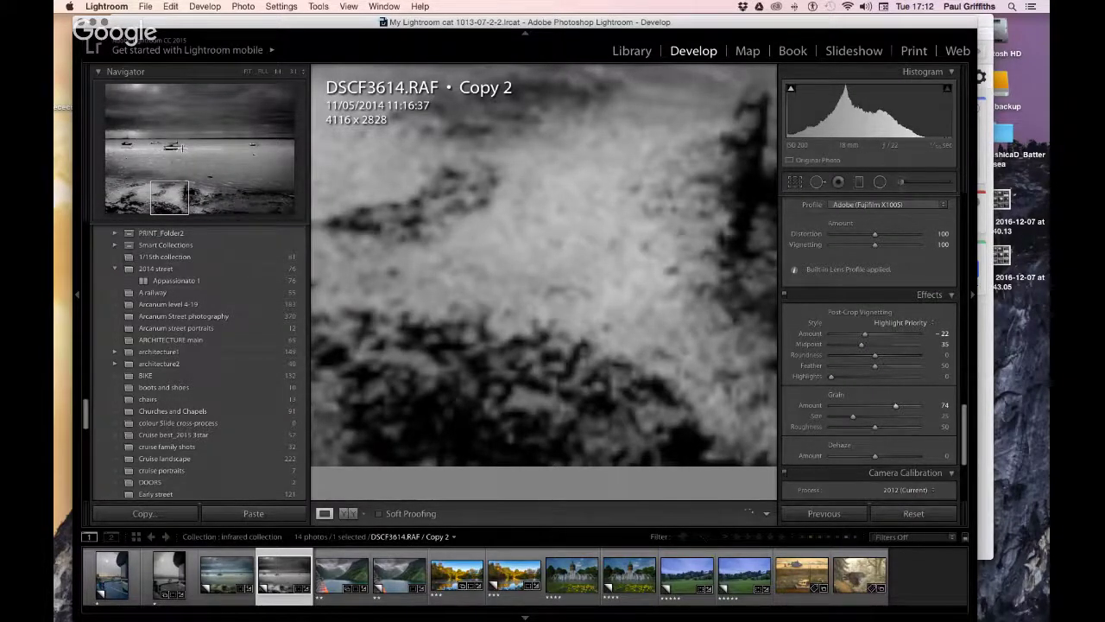
left_click(182, 148)
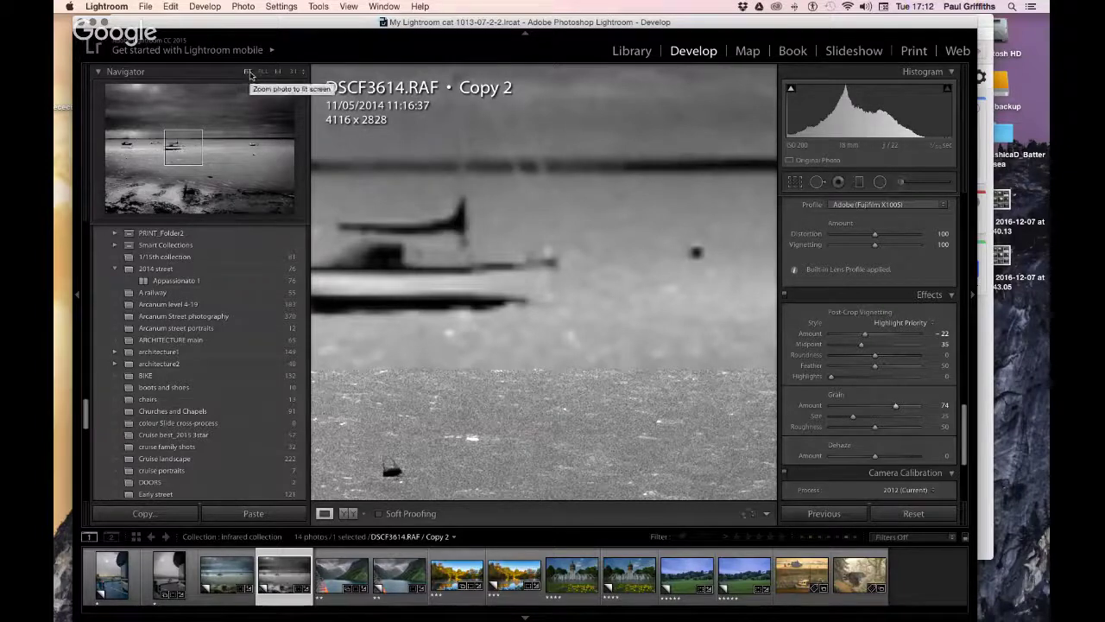
left_click(248, 72)
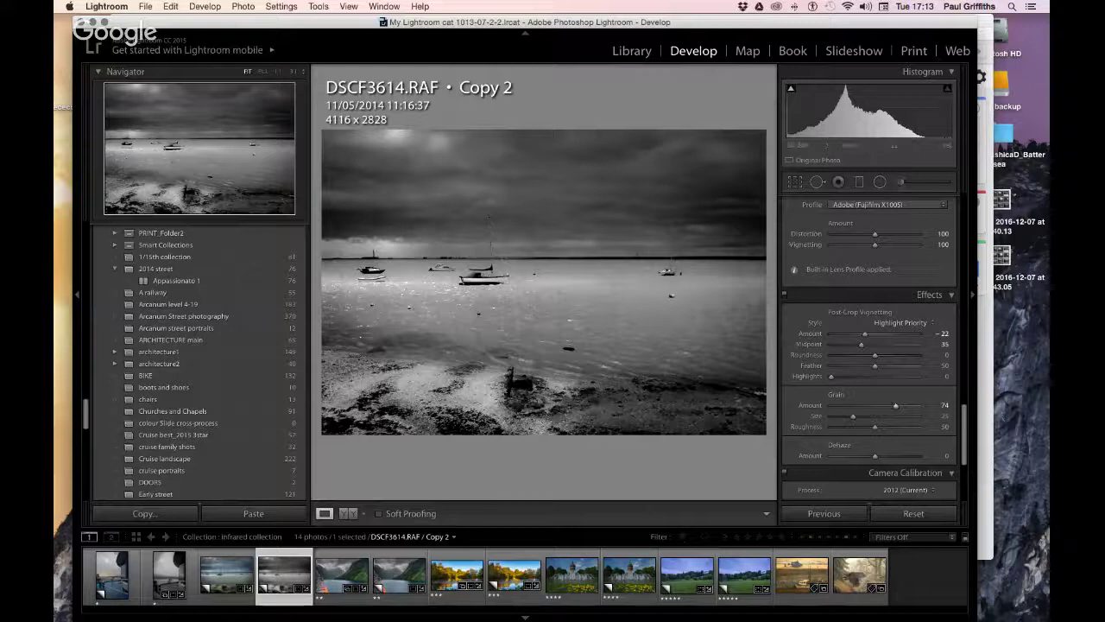
Select the fjord photo DSCF0417.RAF Copy 1 in the filmstrip.
left_click(402, 584)
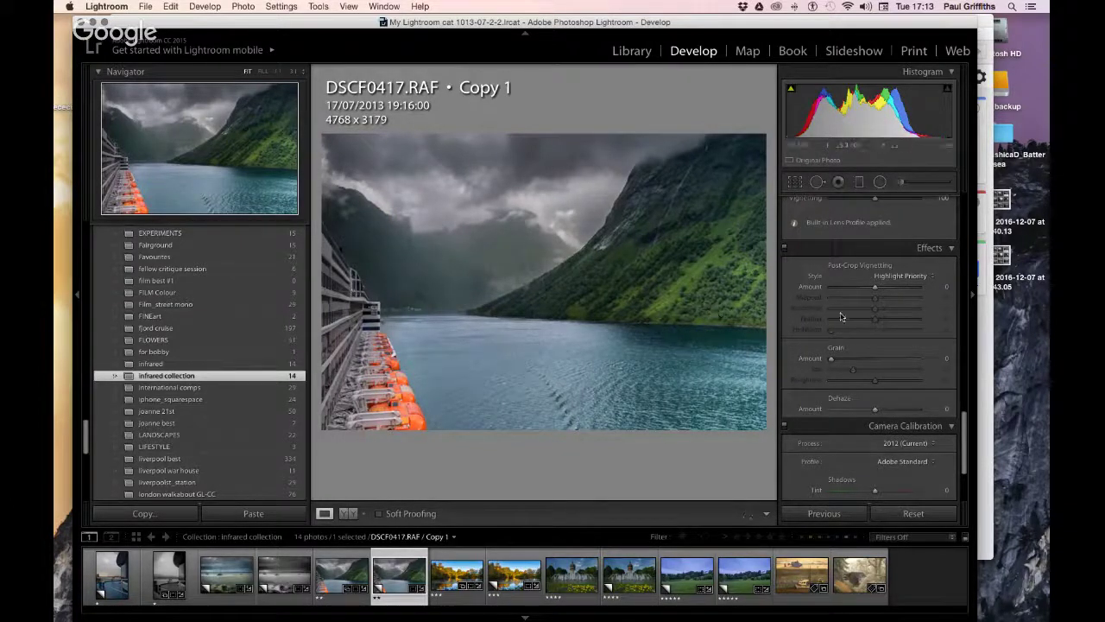
scroll(871, 322, "up", 10)
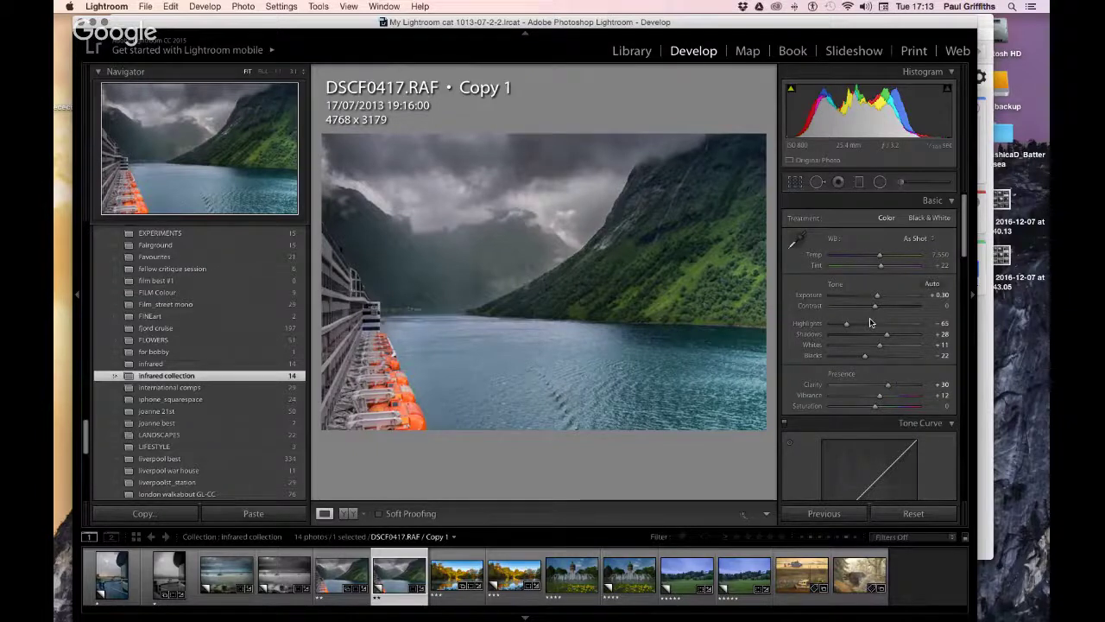
Switch the fjord photo's HSL/Color/B&W panel to B&W, applying the default grey mix.
scroll(871, 322, "down", 2)
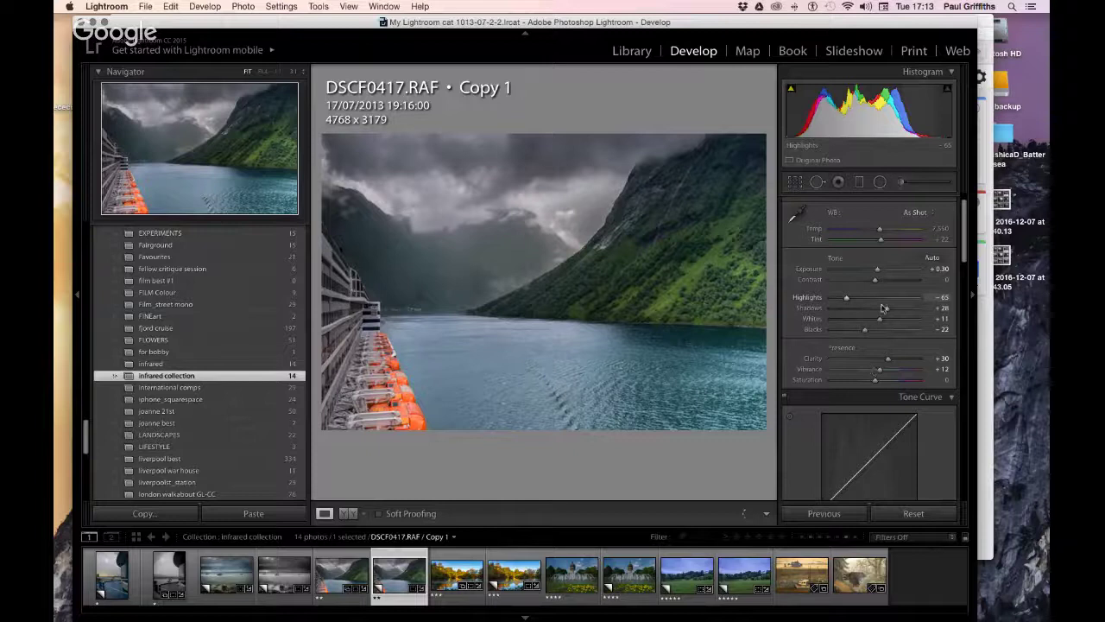
scroll(881, 311, "down", 2)
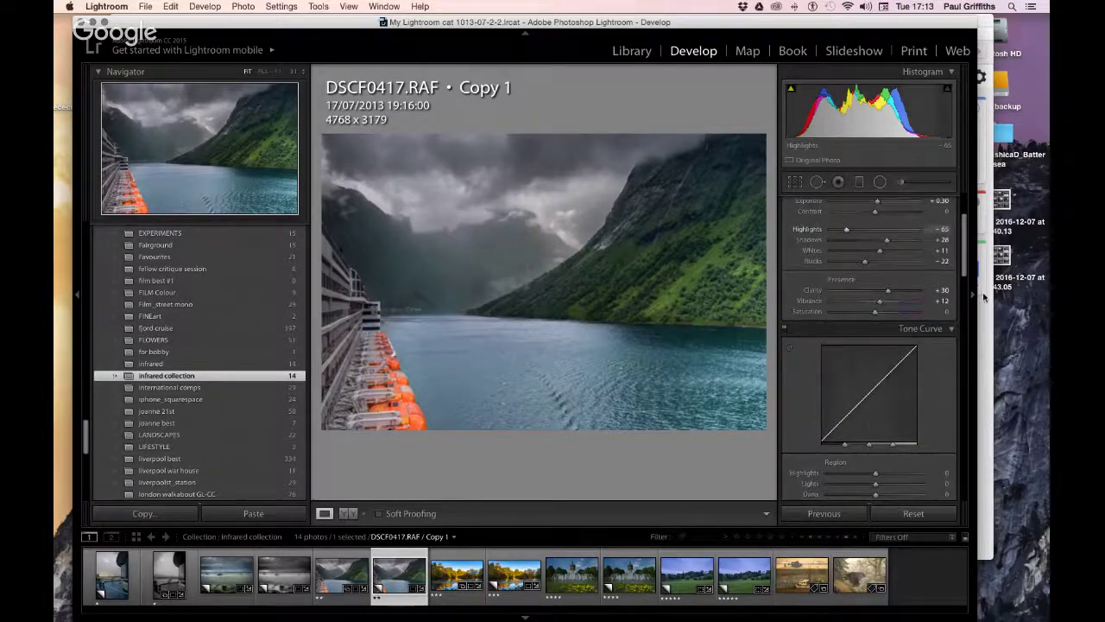
scroll(967, 259, "down", 5)
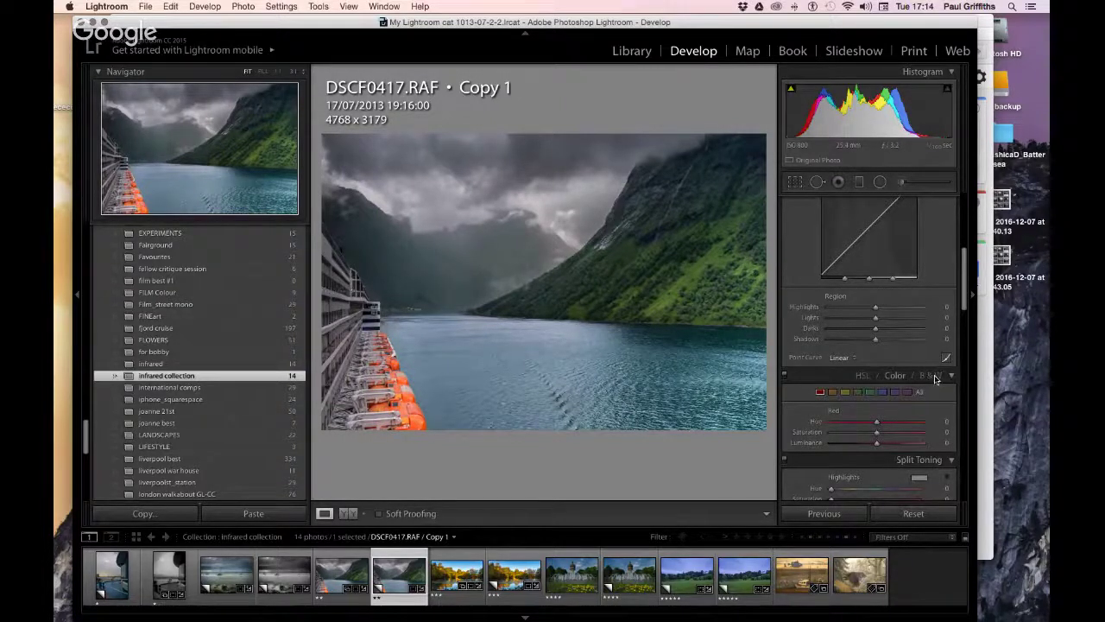
scroll(935, 378, "down", 4)
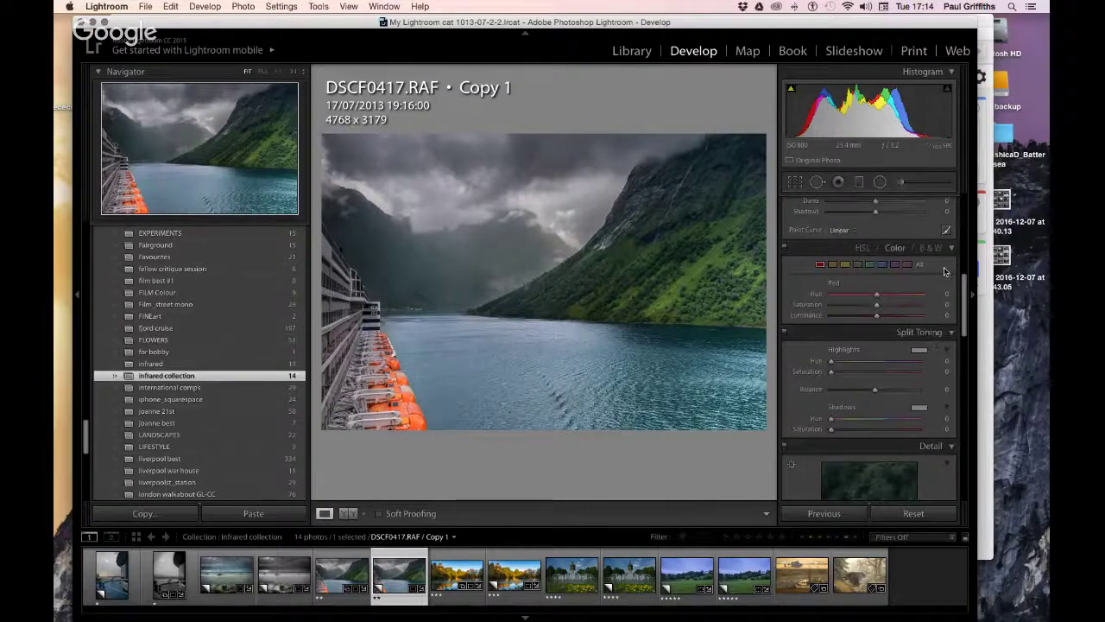
scroll(930, 250, "down", 10)
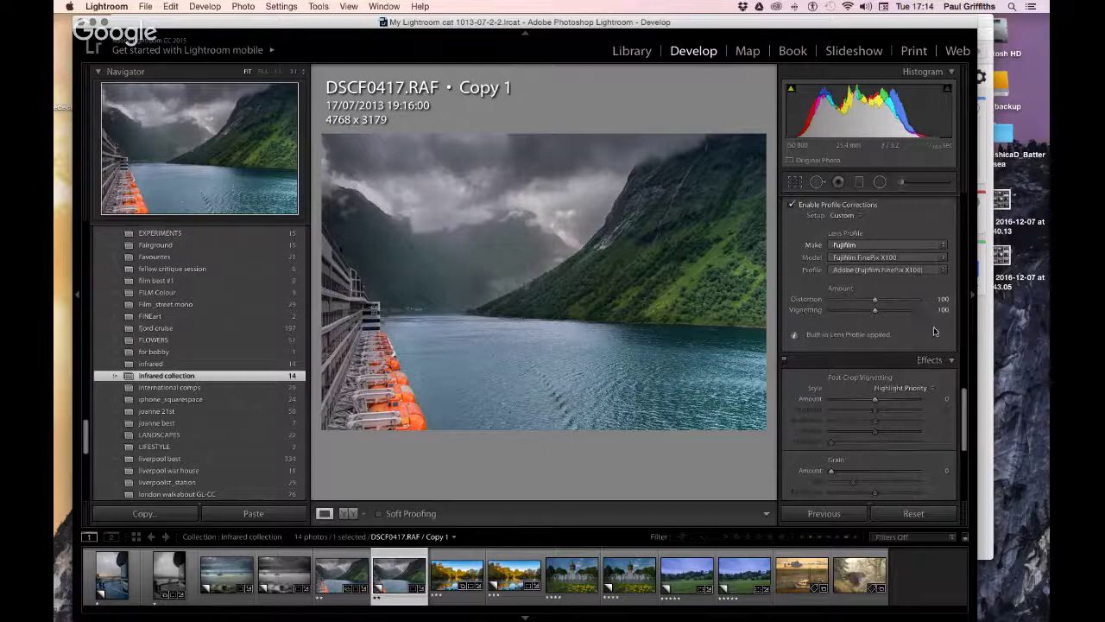
scroll(933, 327, "up", 5)
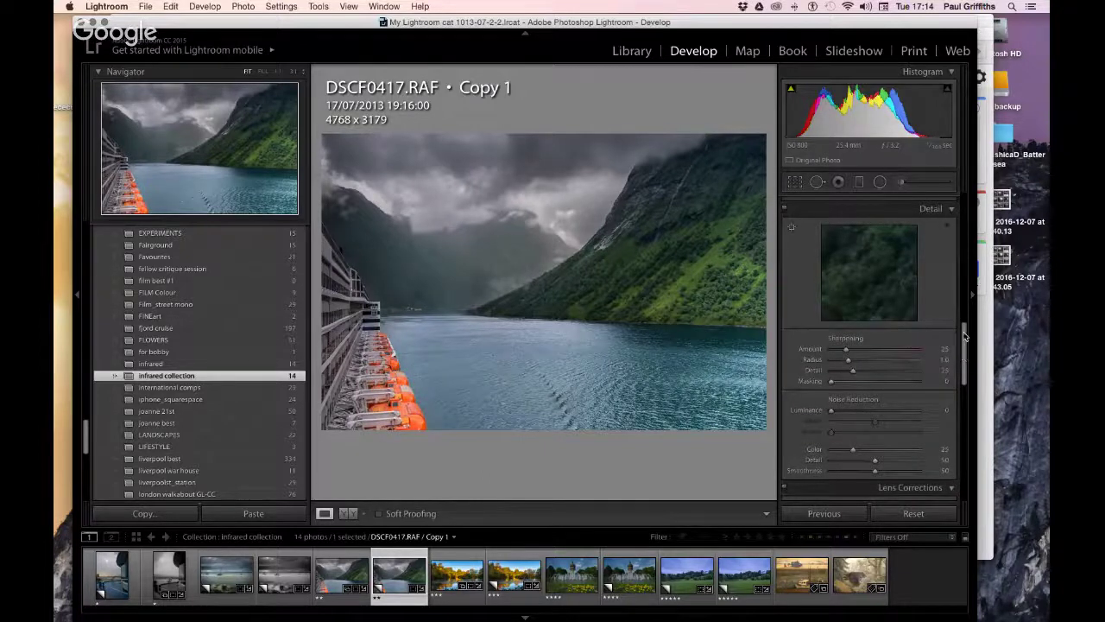
scroll(935, 298, "up", 5)
left_click(933, 296)
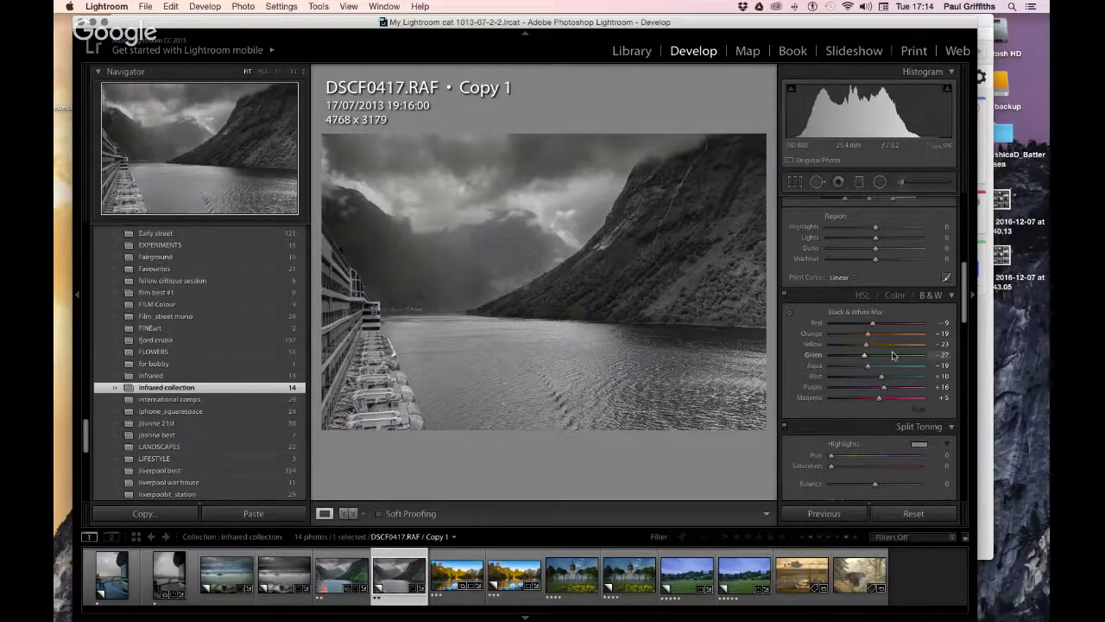
Set the fjord mix's Blue to -97, Green +100, Purple +99 and Magenta +100.
left_click(832, 378)
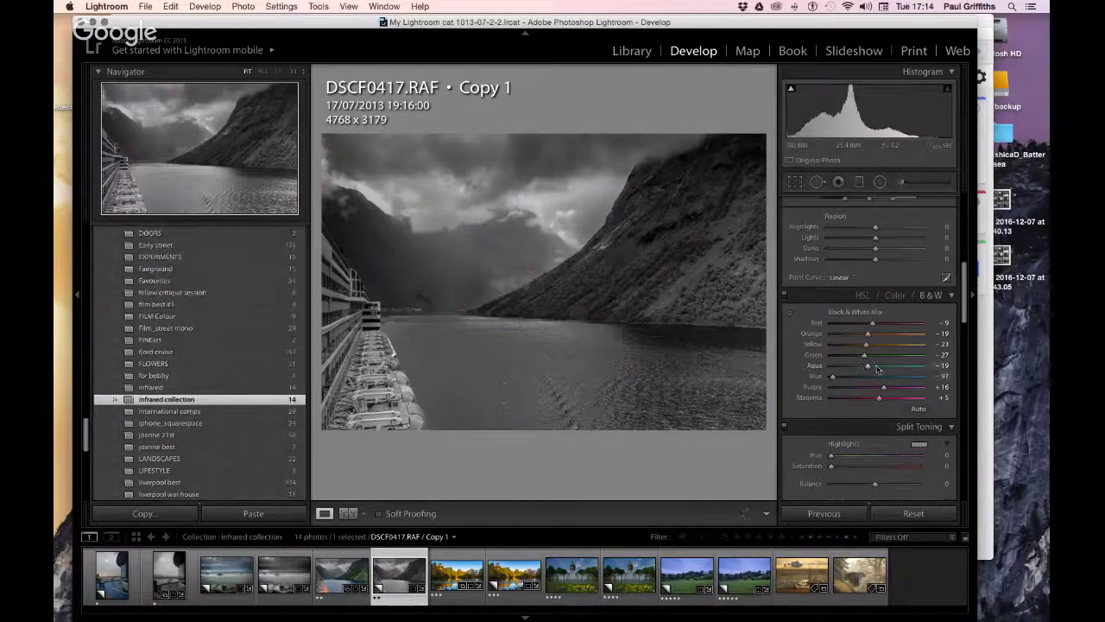
left_click(902, 369)
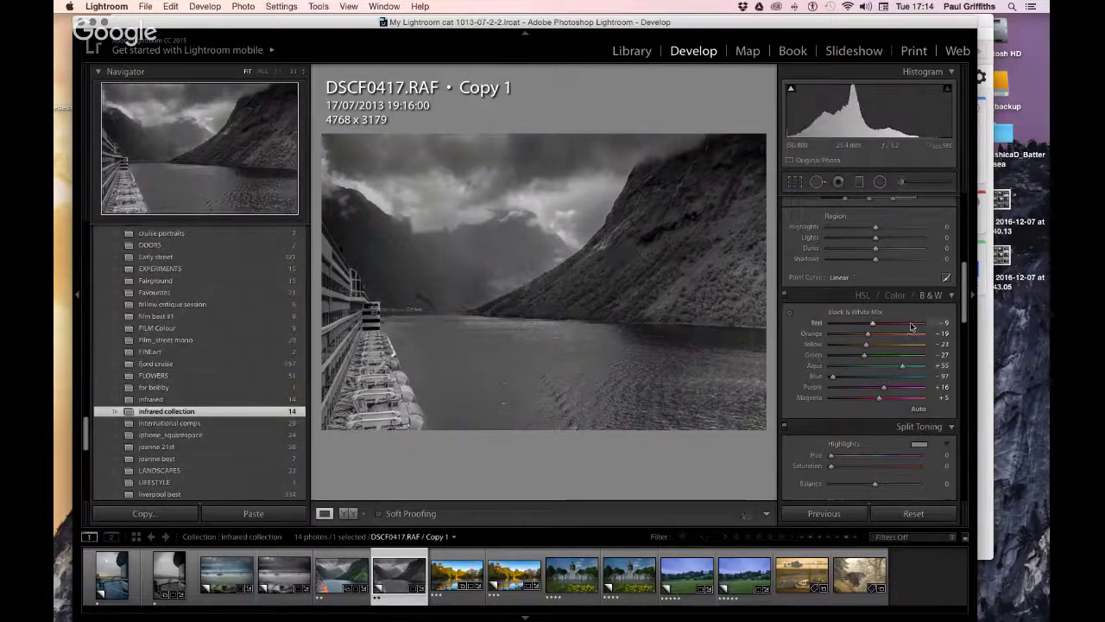
left_click(911, 334)
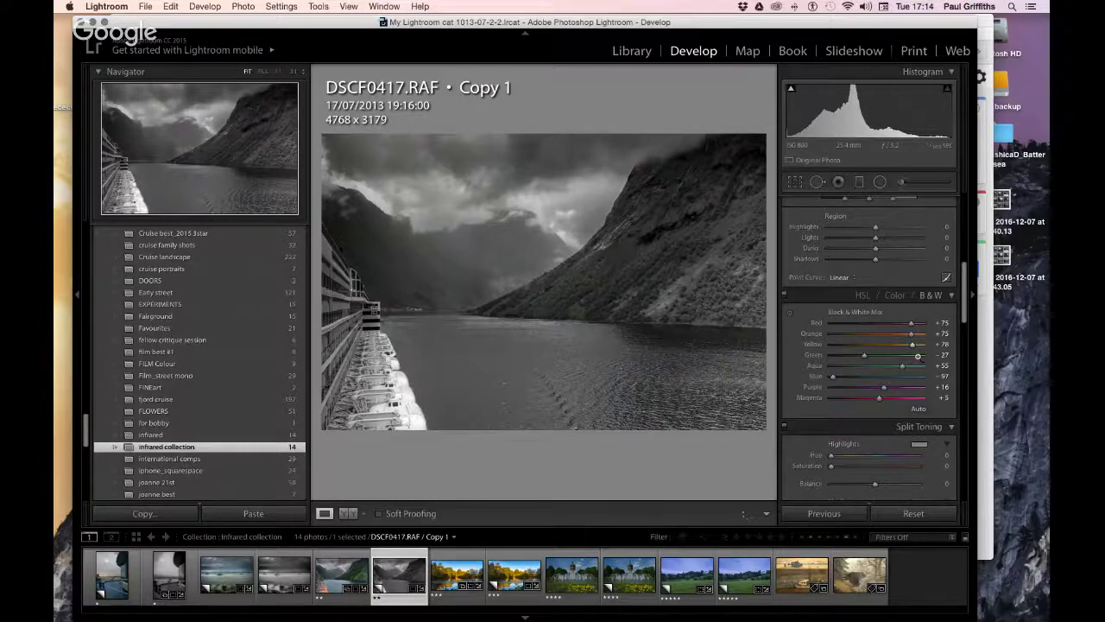
left_click(926, 357)
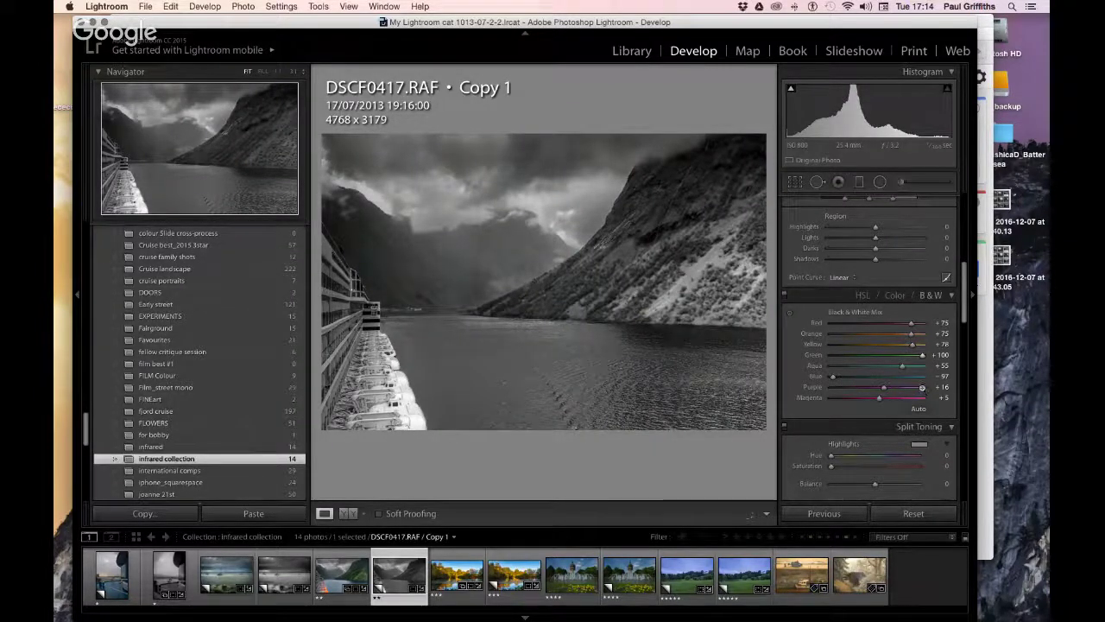
left_click(922, 391)
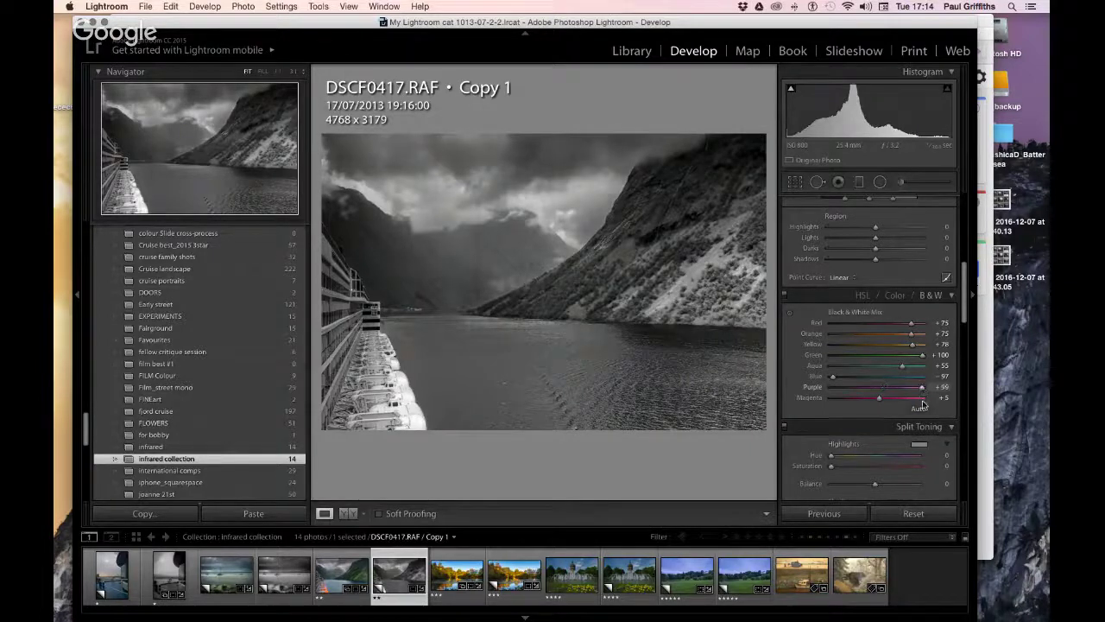
left_click(922, 399)
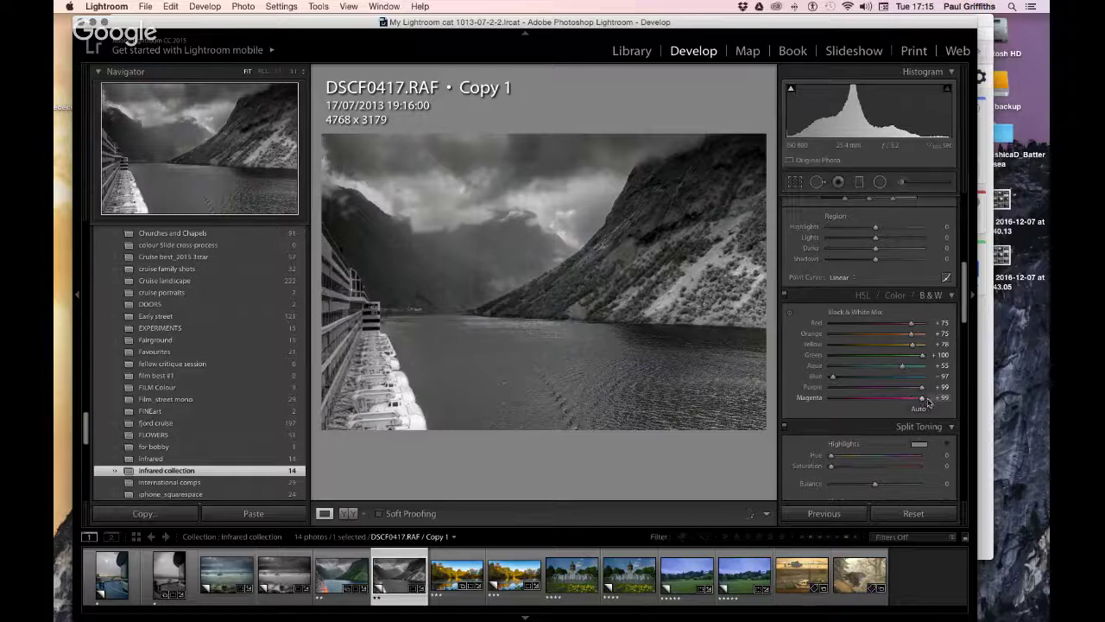
key("Up")
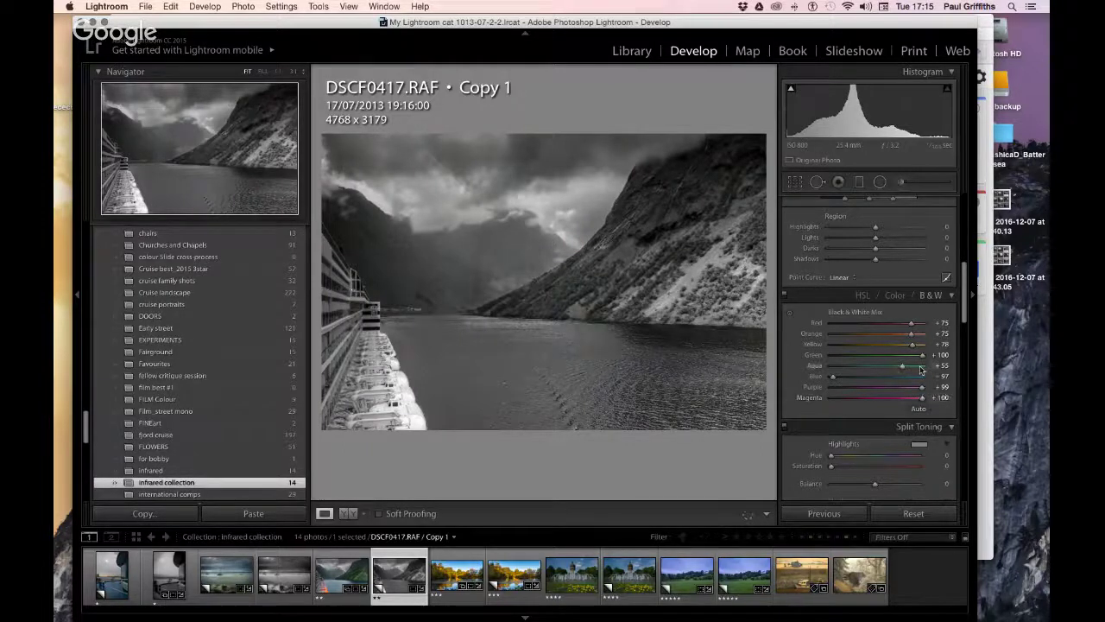
Push Red, Orange and Yellow to +100 and settle Aqua at -43.
left_click(920, 366)
left_click(922, 343)
left_click(922, 365)
left_click(922, 333)
left_click(922, 323)
left_click(830, 365)
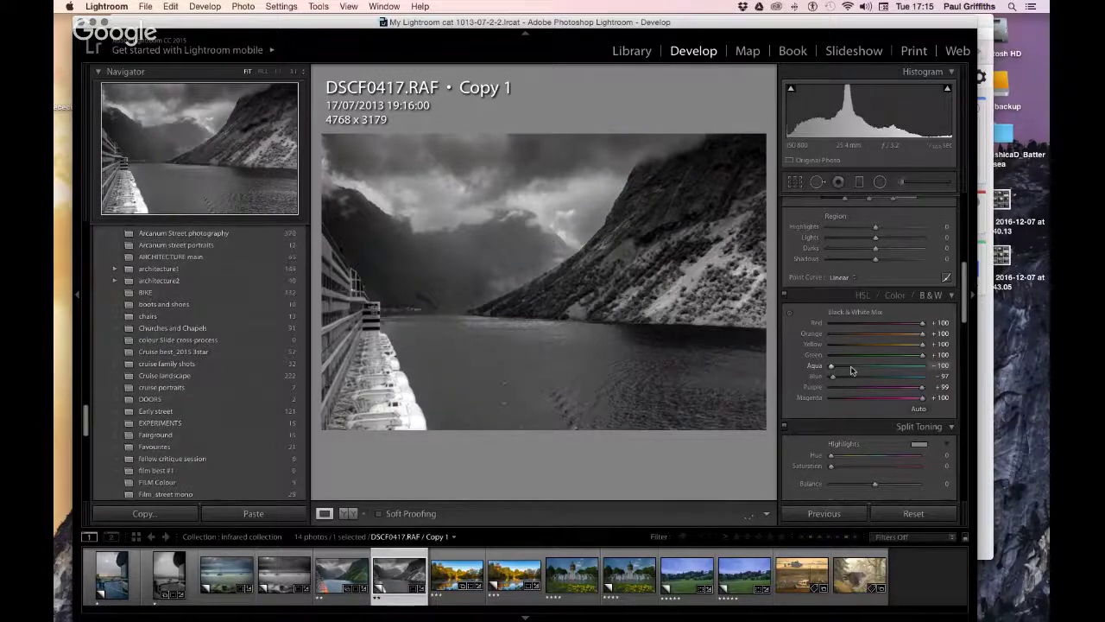
left_click(857, 368)
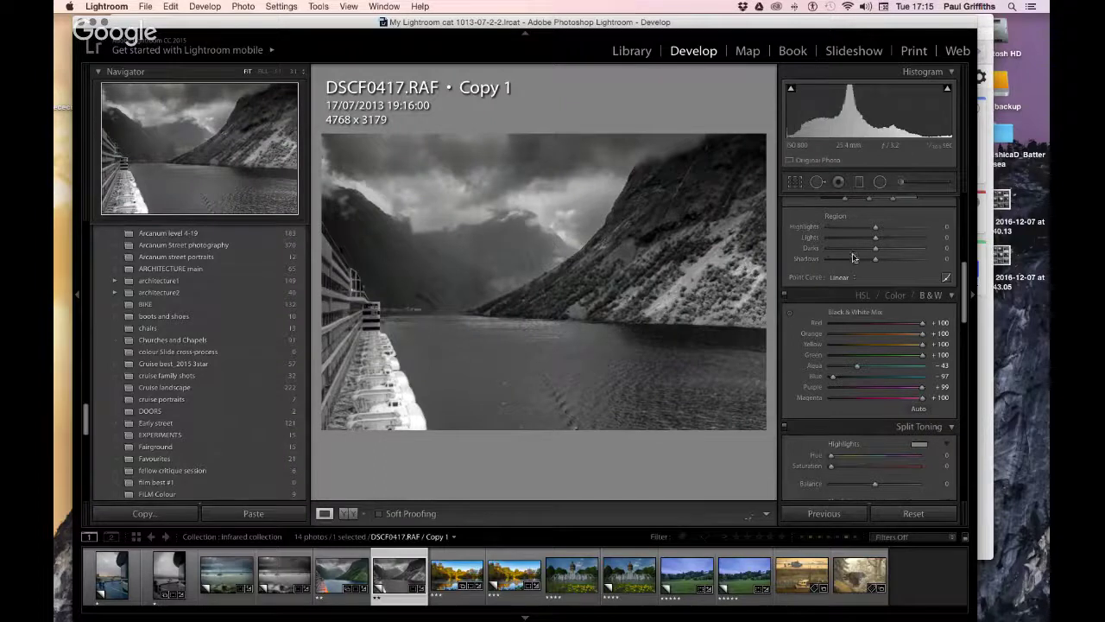
Alt-drag the Detail panel's sharpening Masking slider to 77 while previewing the edge mask.
scroll(853, 257, "down", 5)
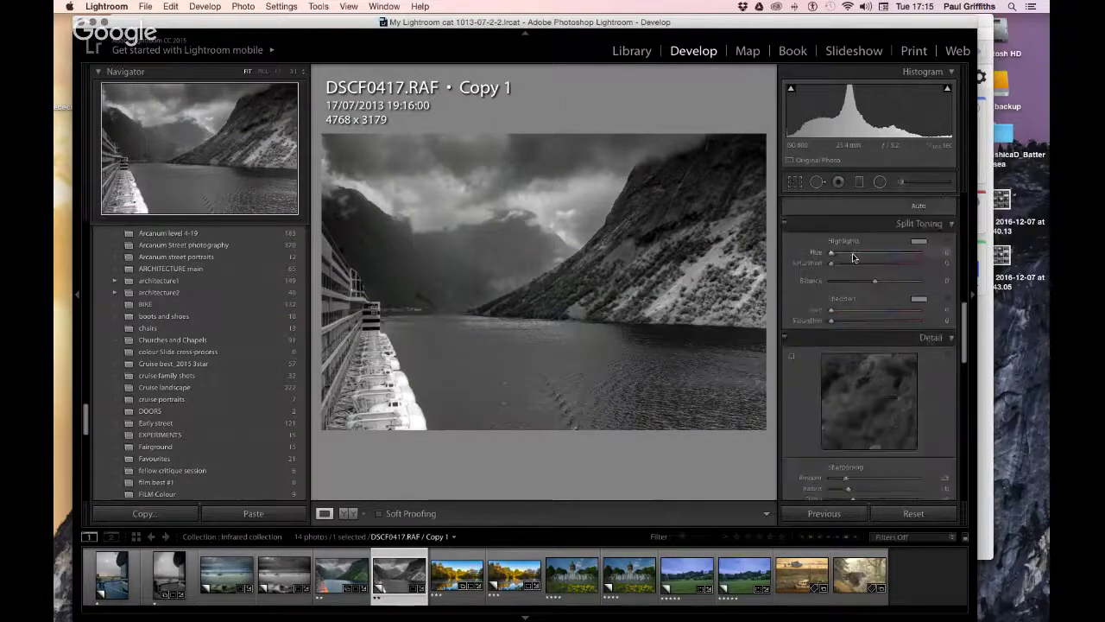
scroll(853, 255, "down", 3)
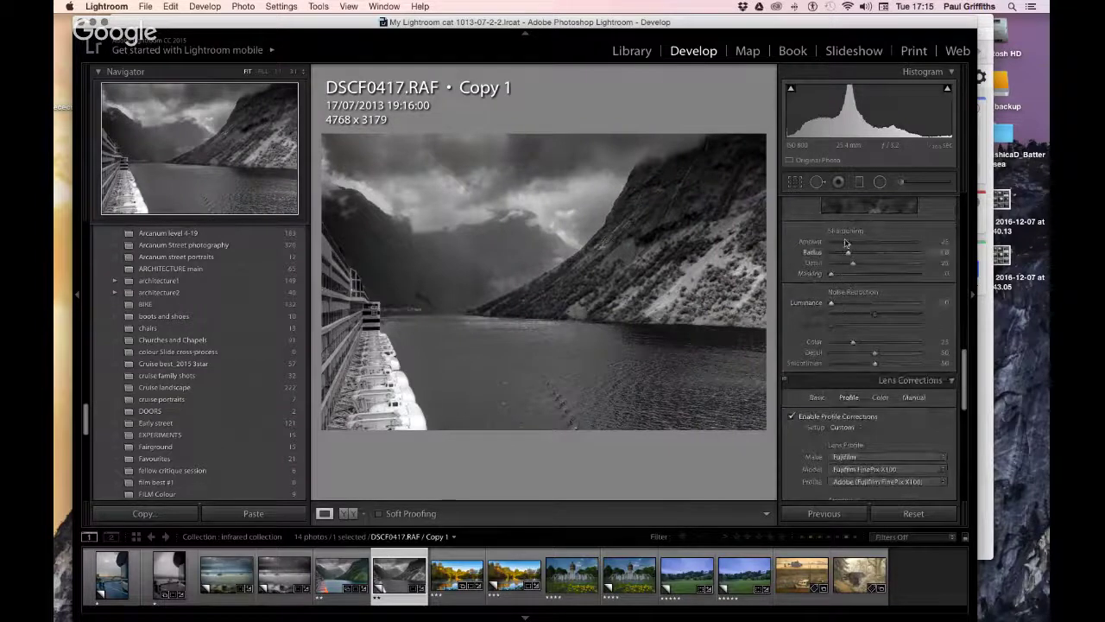
key("alt")
left_click_drag(832, 276, 899, 278)
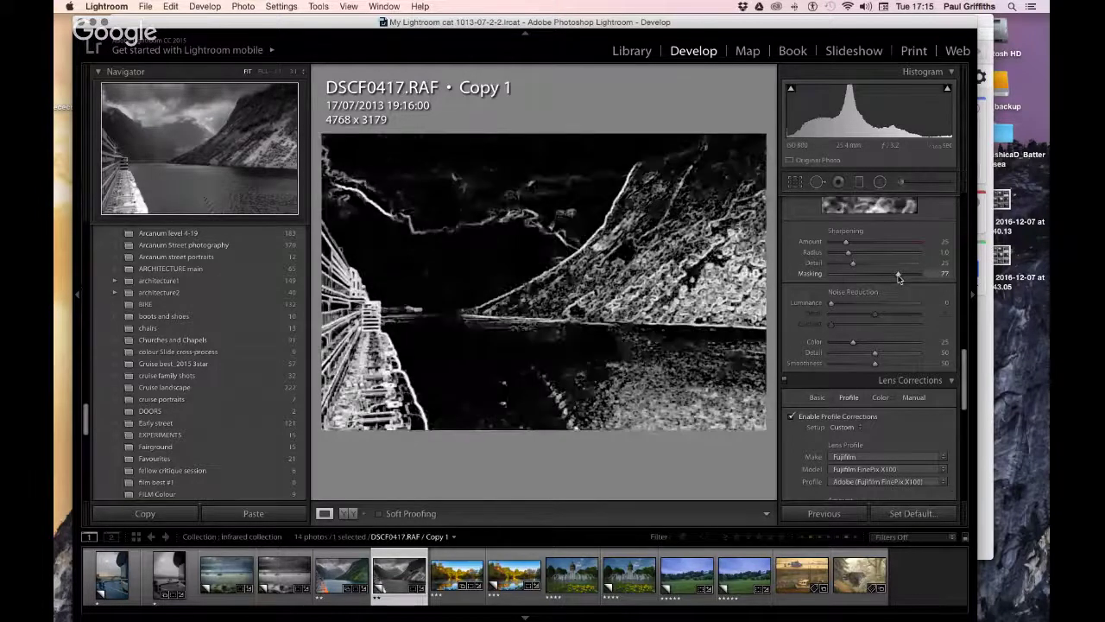
key("alt")
scroll(898, 278, "down", 1)
left_click_drag(898, 278, 898, 278)
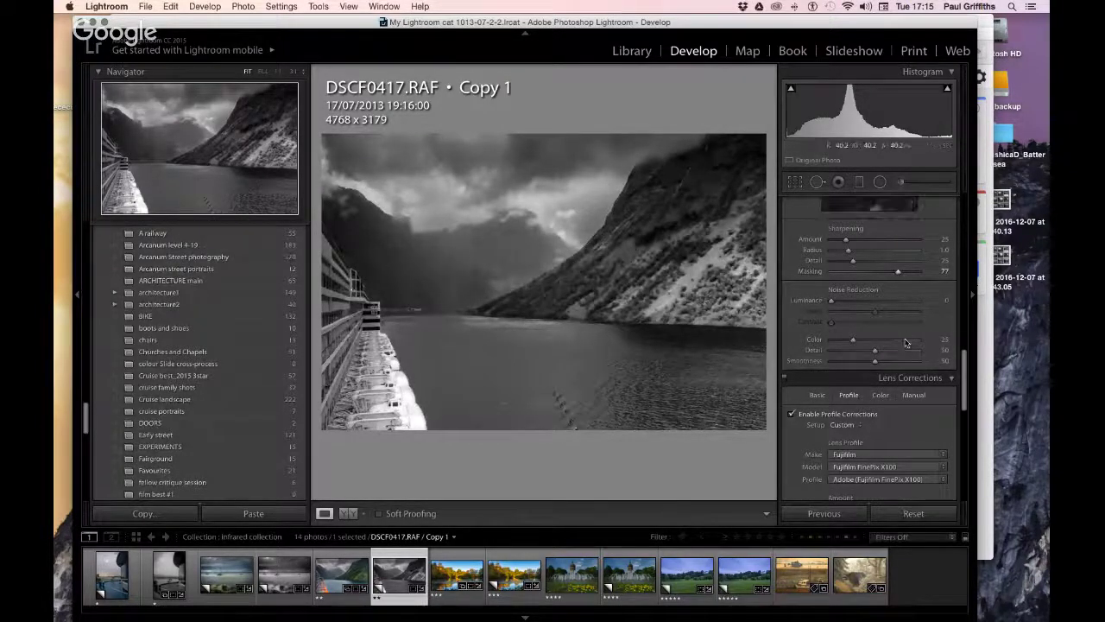
scroll(906, 342, "up", 8)
scroll(906, 343, "up", 5)
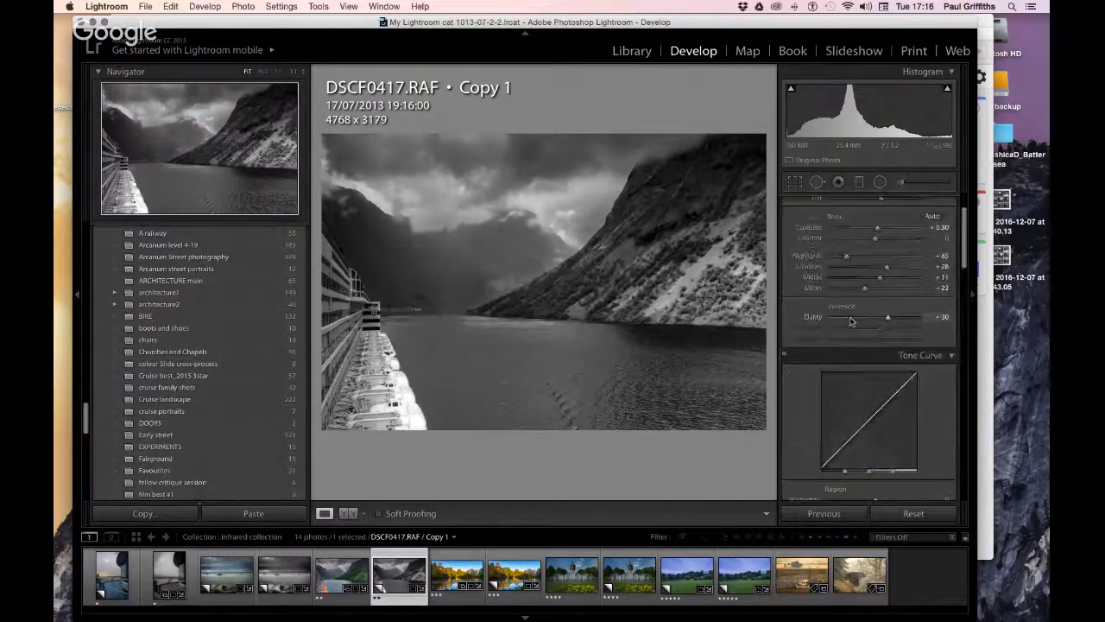
Lower Clarity to -75 and raise Contrast to +36 in the Basic panel.
left_click(851, 321)
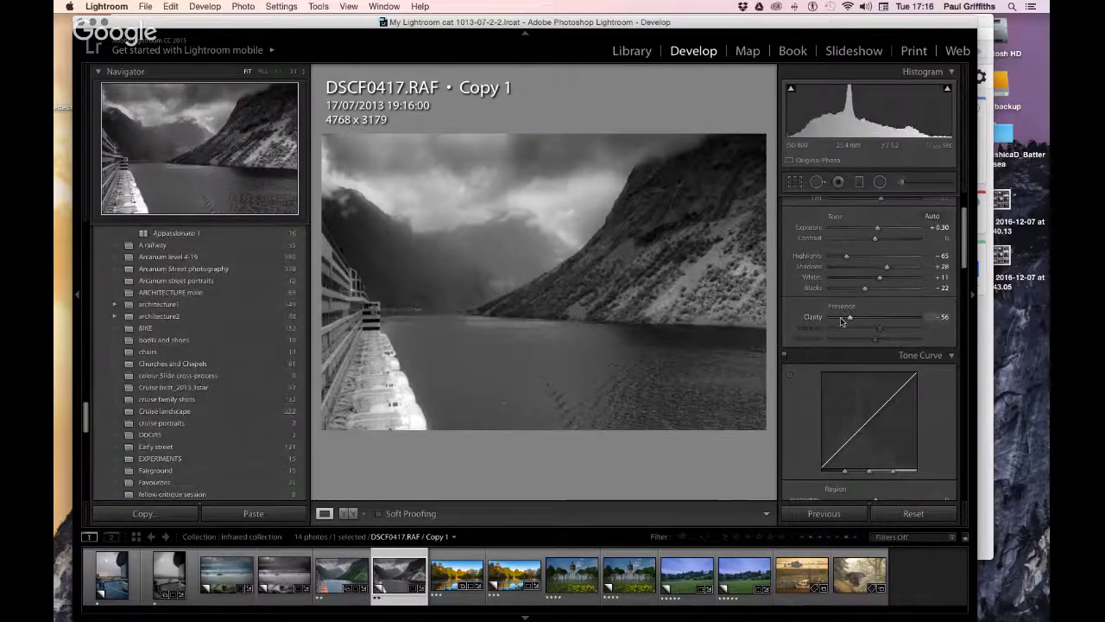
left_click_drag(843, 321, 835, 320)
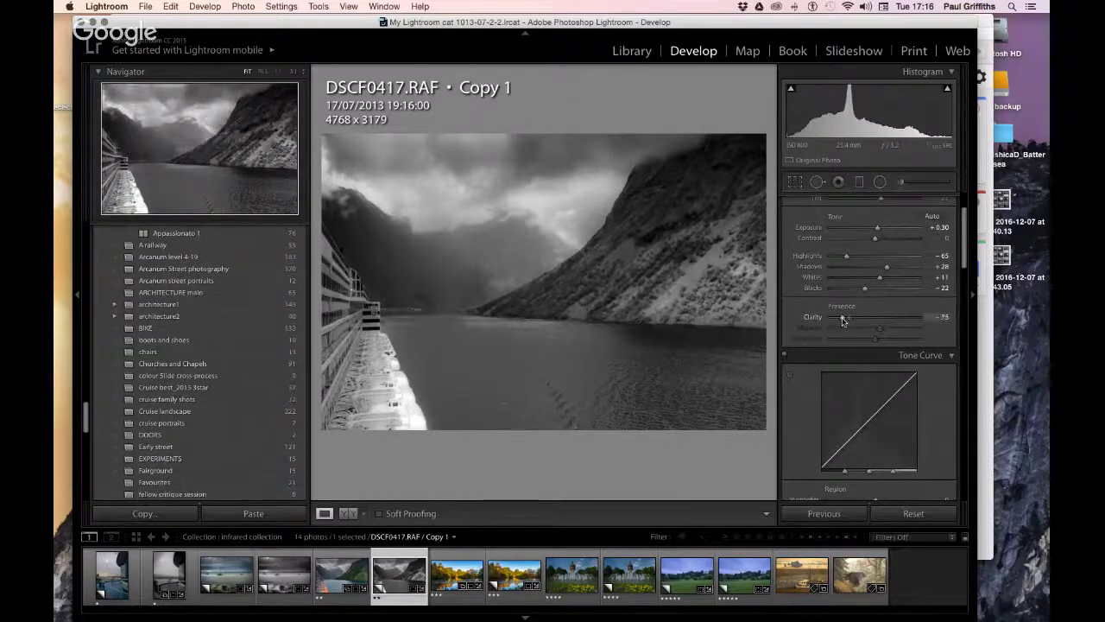
left_click(891, 238)
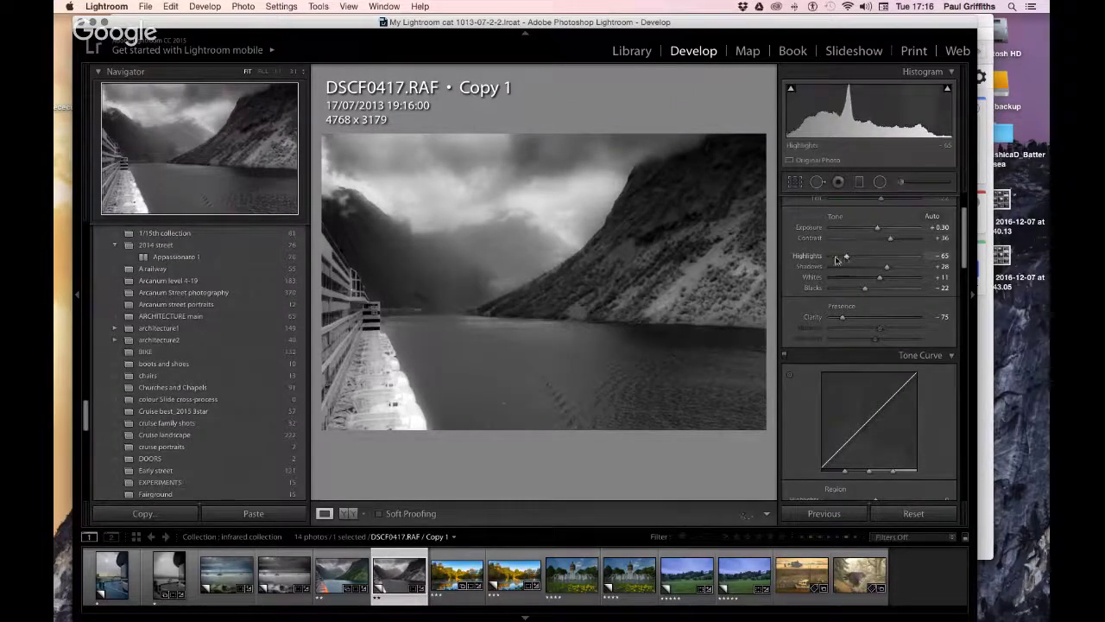
Retune the tones to Highlights +34 and Shadows -13.
left_click(907, 257)
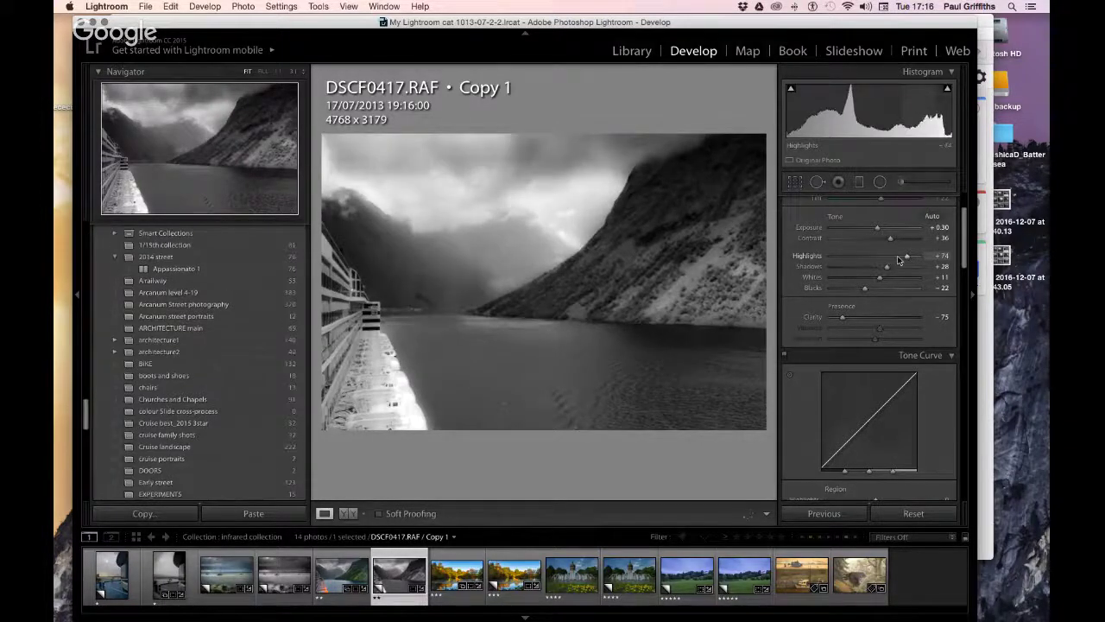
left_click(898, 257)
left_click(907, 258)
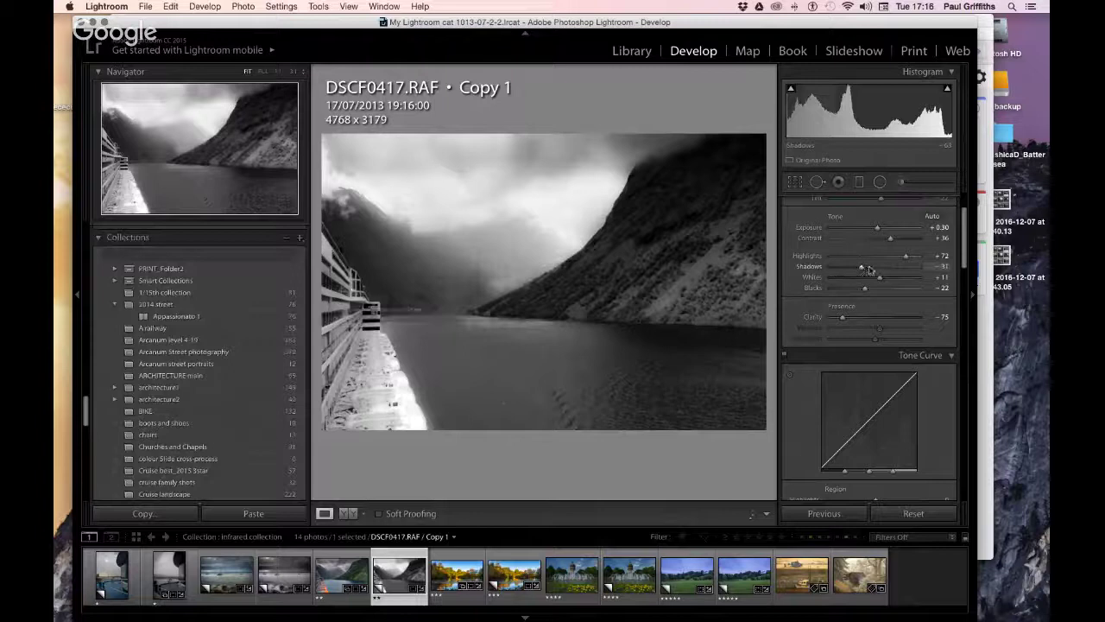
left_click(869, 267)
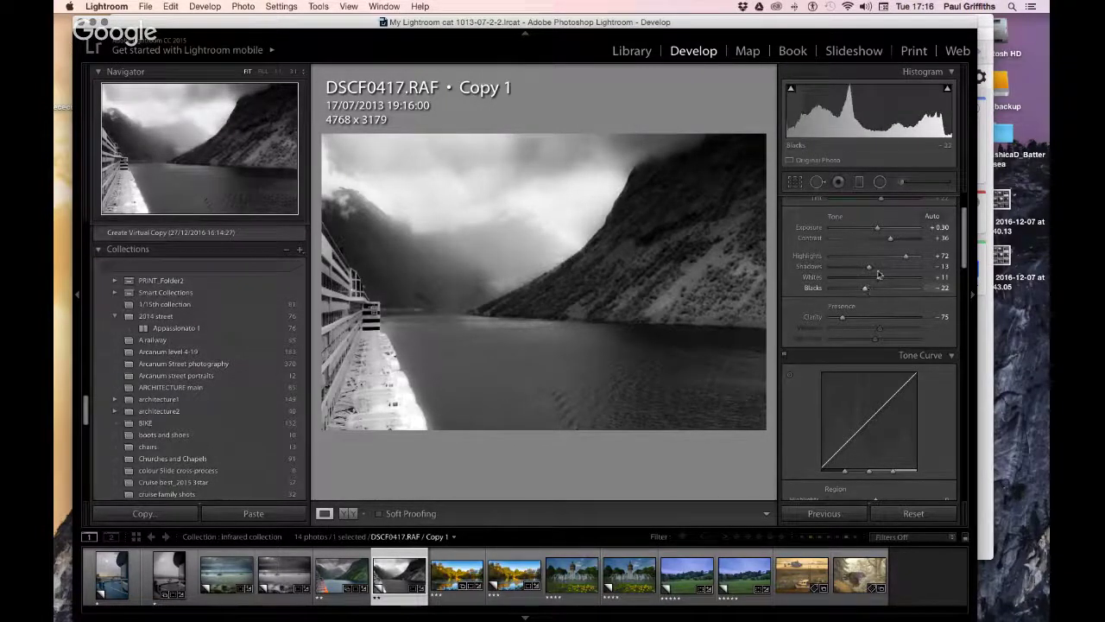
left_click_drag(898, 259, 890, 259)
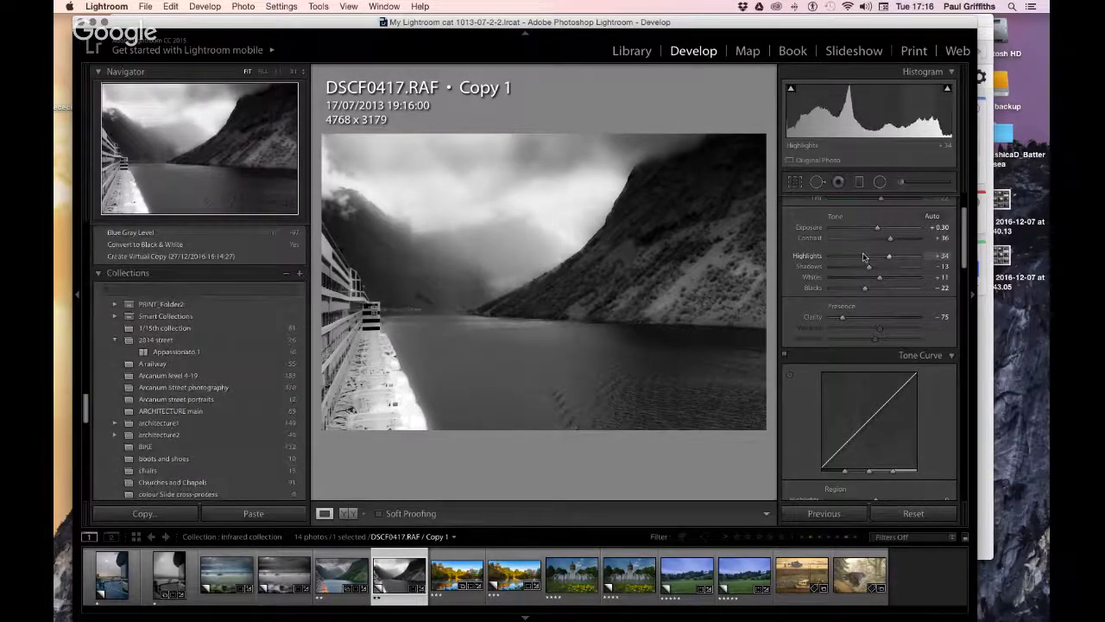
scroll(863, 257, "down", 6)
scroll(862, 253, "down", 4)
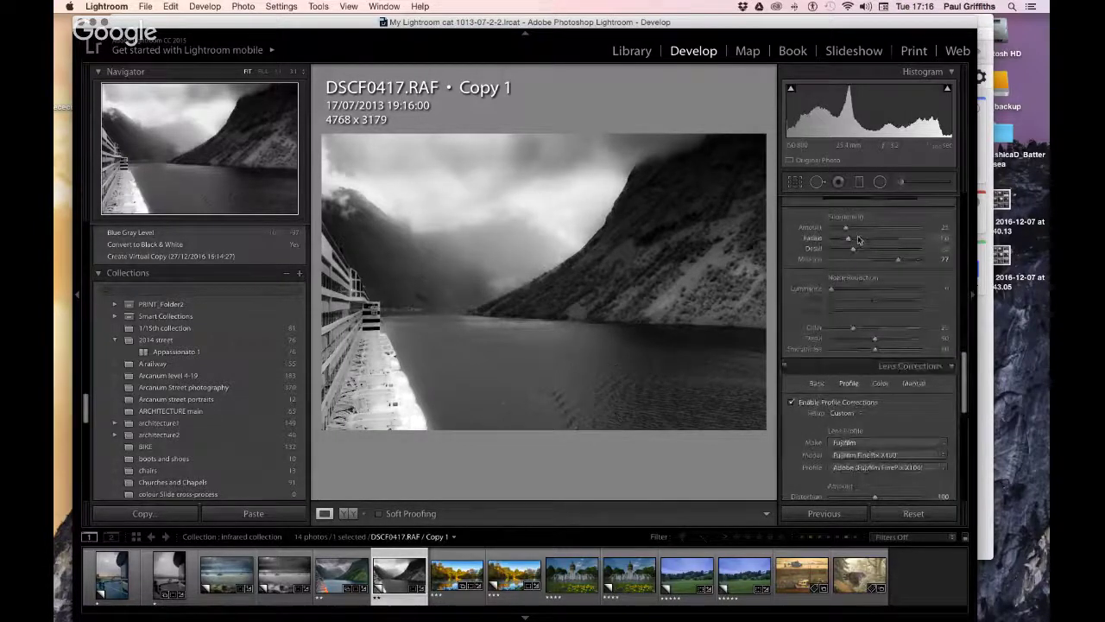
scroll(860, 241, "down", 5)
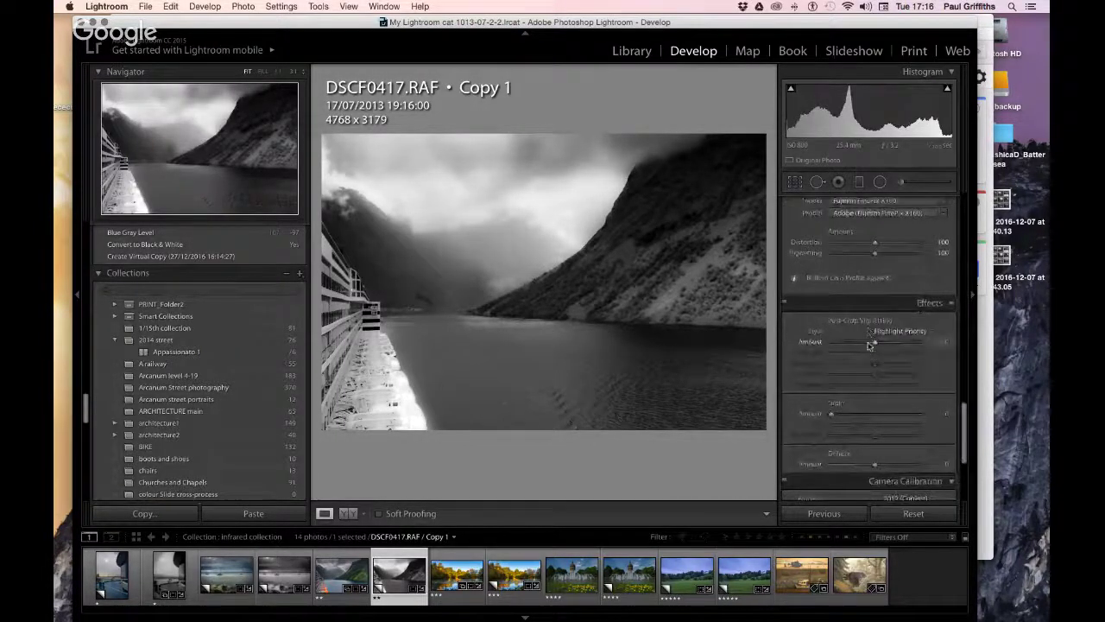
Set the Post-Crop Vignetting Amount to -25 on the fjord photo.
left_click_drag(870, 344, 896, 320)
scroll(872, 349, "down", 3)
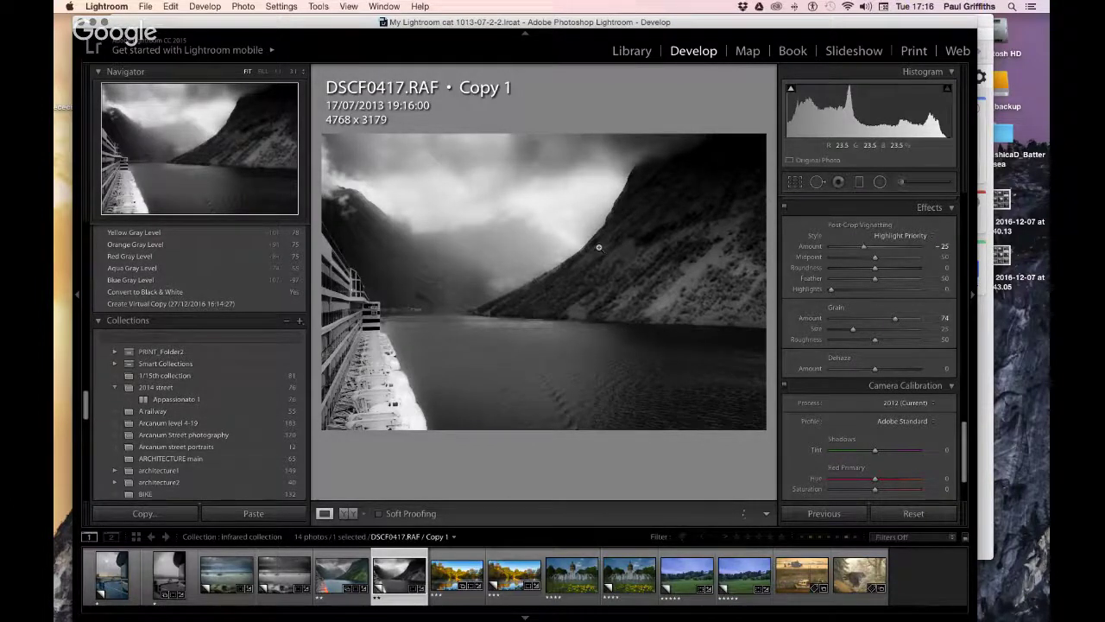
left_click(531, 200)
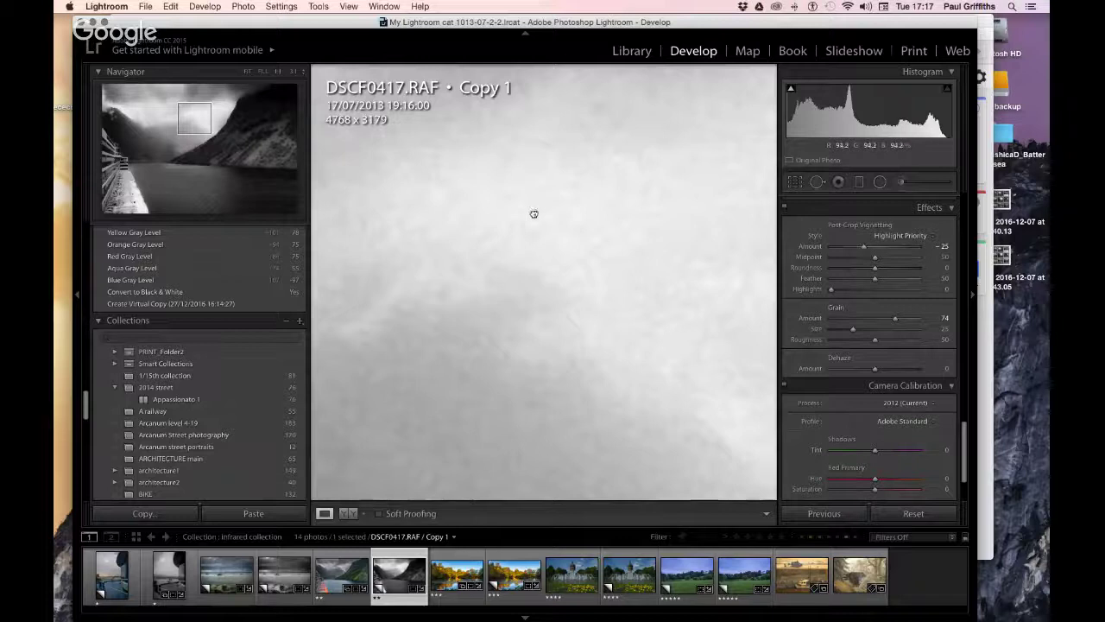
left_click_drag(532, 226, 562, 249)
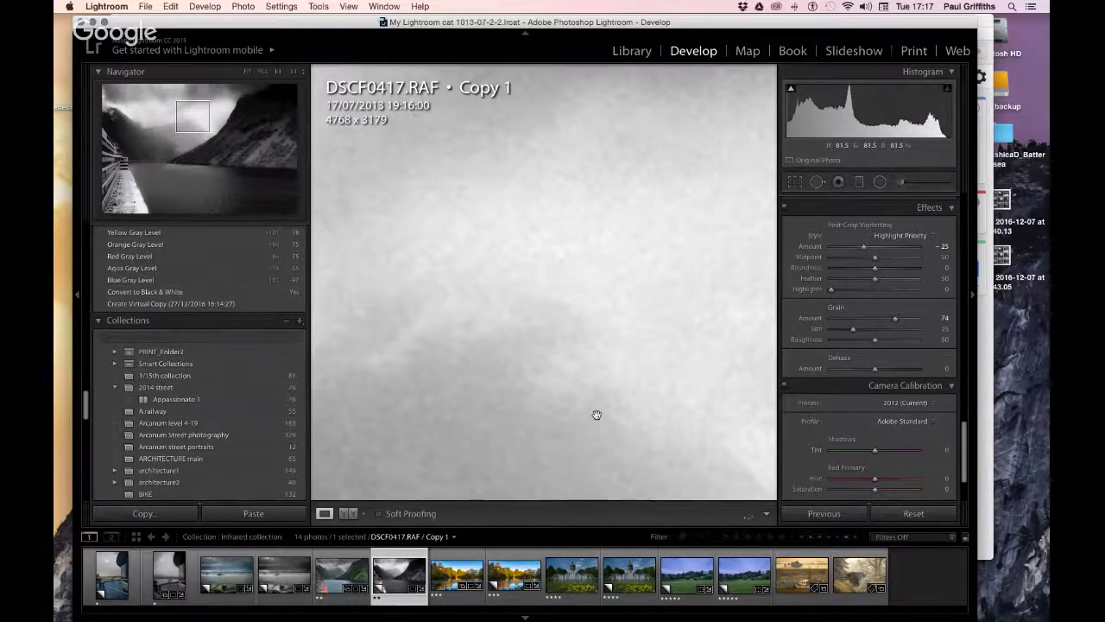
left_click(515, 241)
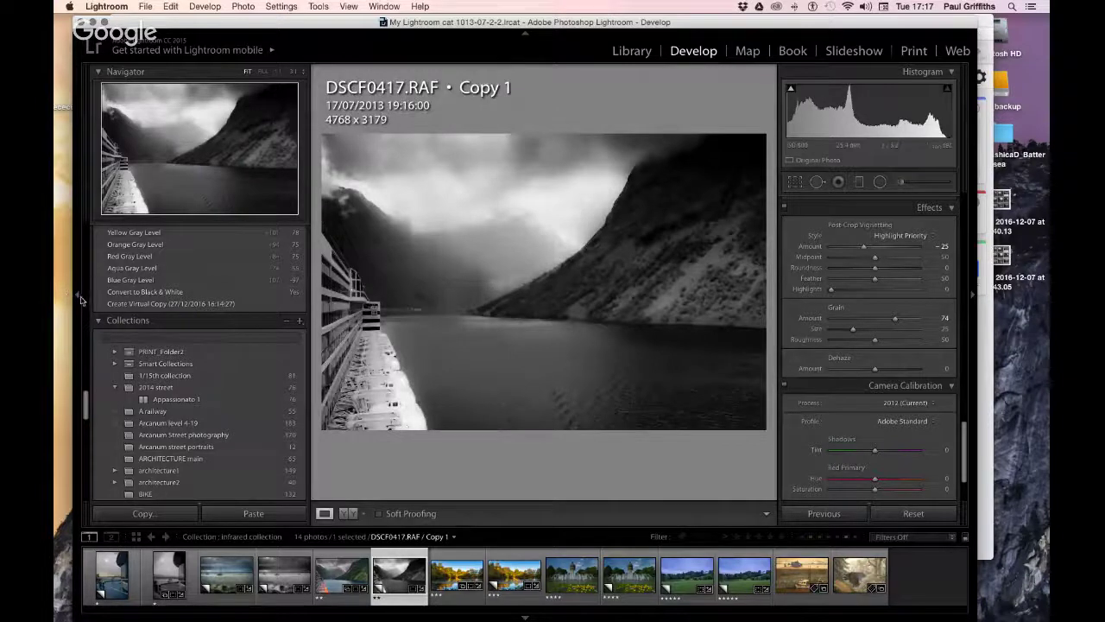
left_click(604, 298)
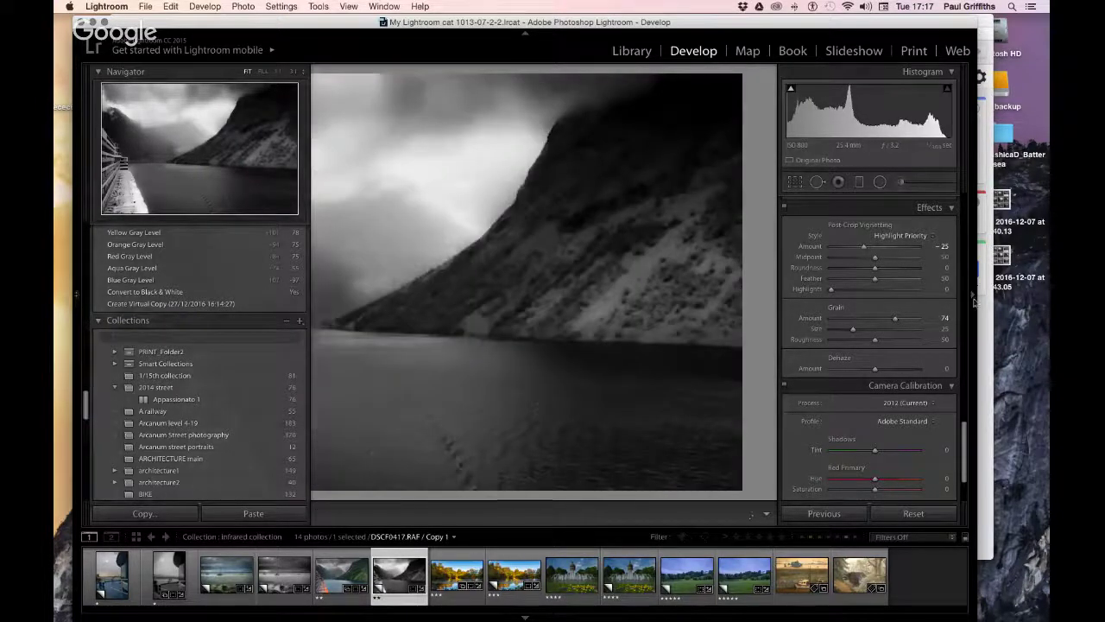
Collapse the side panels to enlarge the fjord photo, restore Navigator and Collections, then select DSCF3145.RAF.
key("Tab")
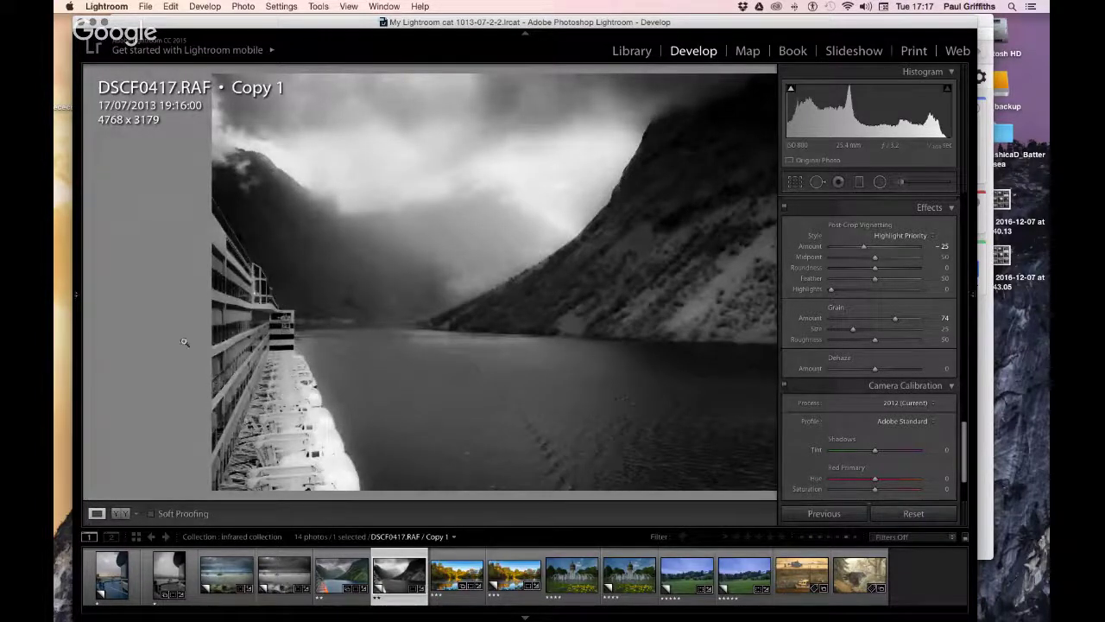
key("Tab")
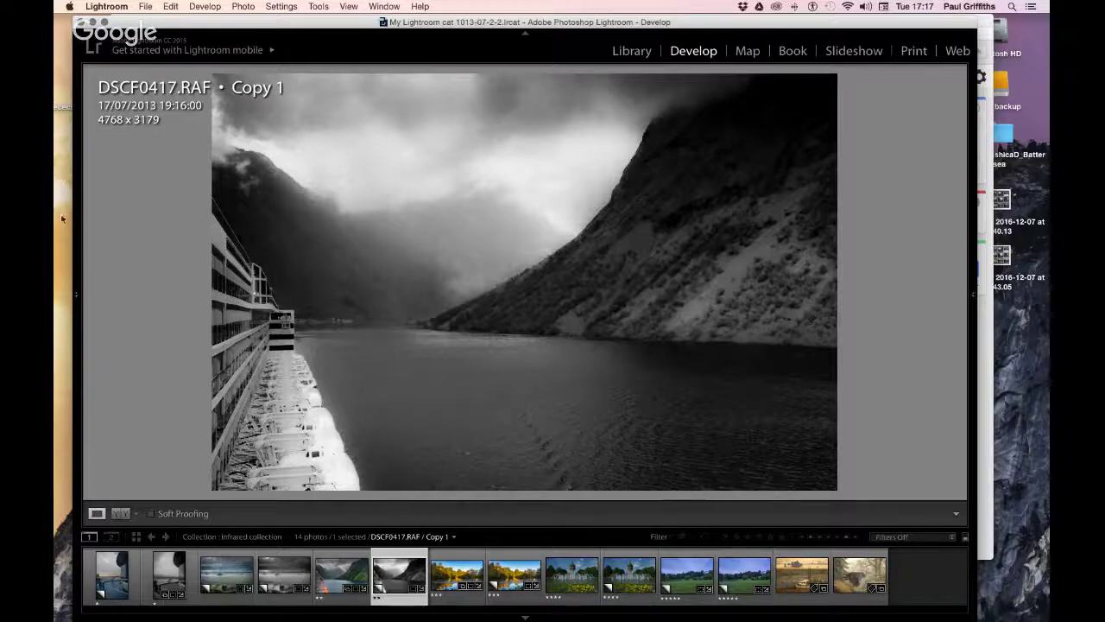
left_click(76, 298)
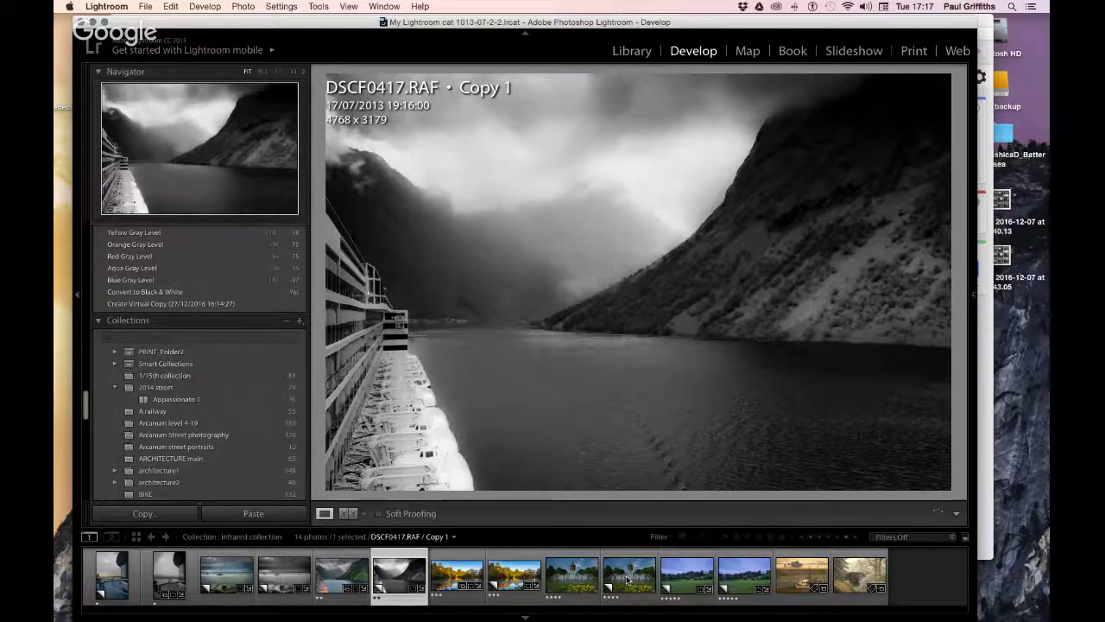
left_click(627, 580)
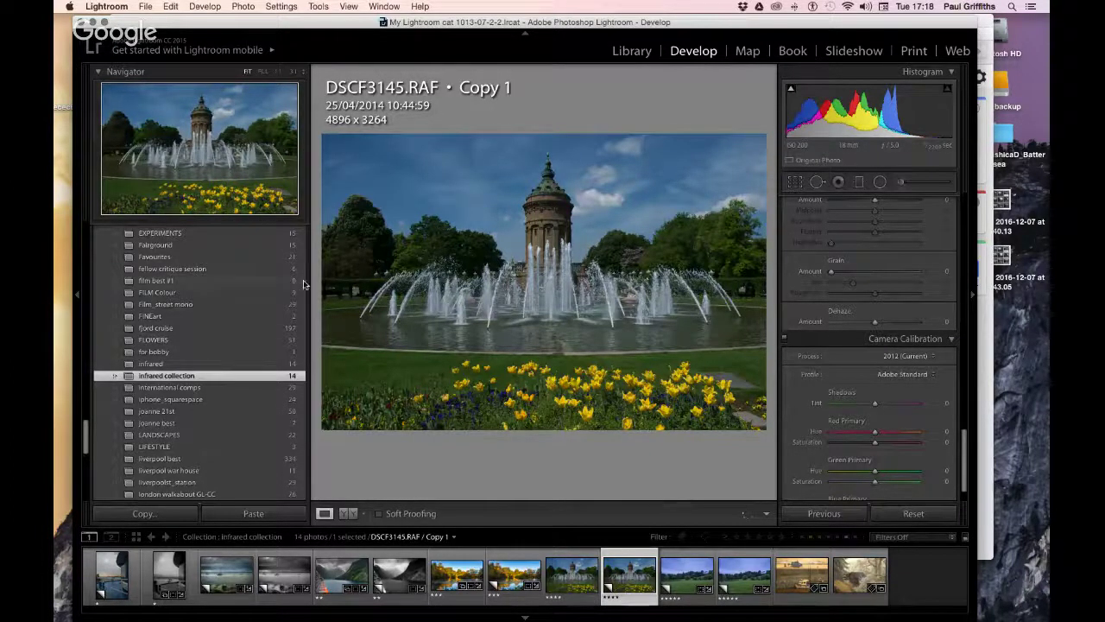
Narrow the collections panel and convert the fountain photo DSCF3145.RAF to black and white.
left_click_drag(304, 285, 205, 274)
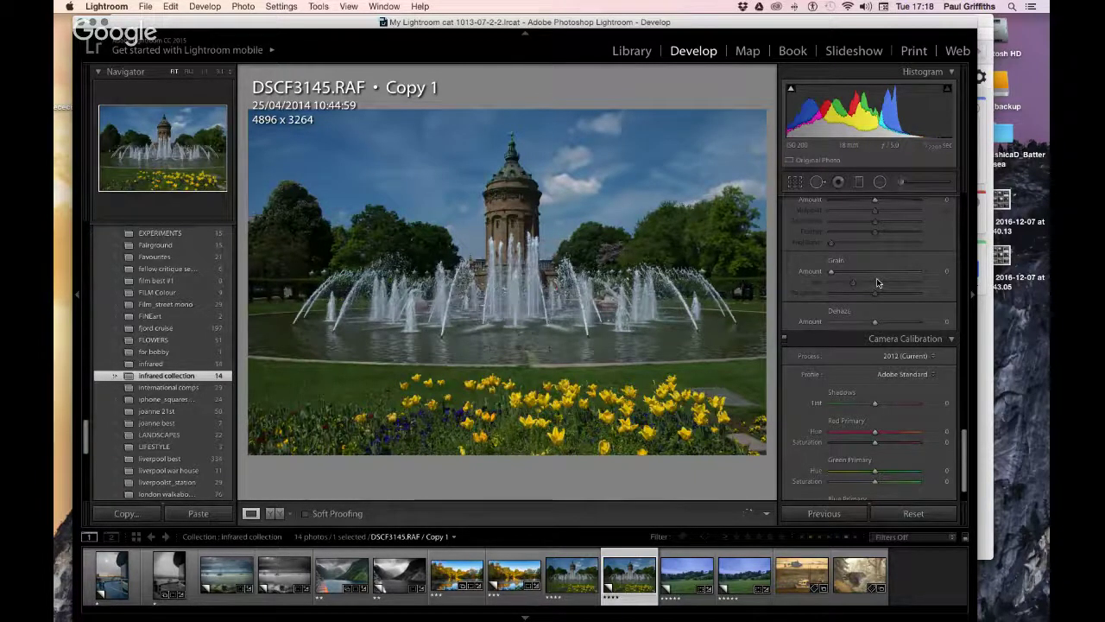
scroll(878, 283, "up", 10)
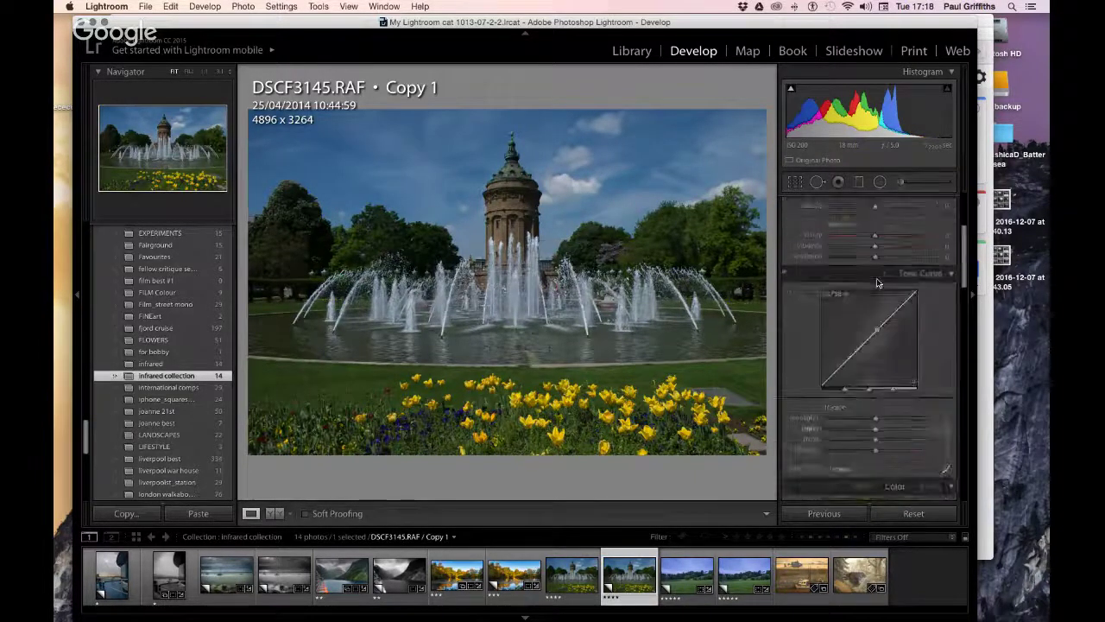
scroll(878, 283, "up", 5)
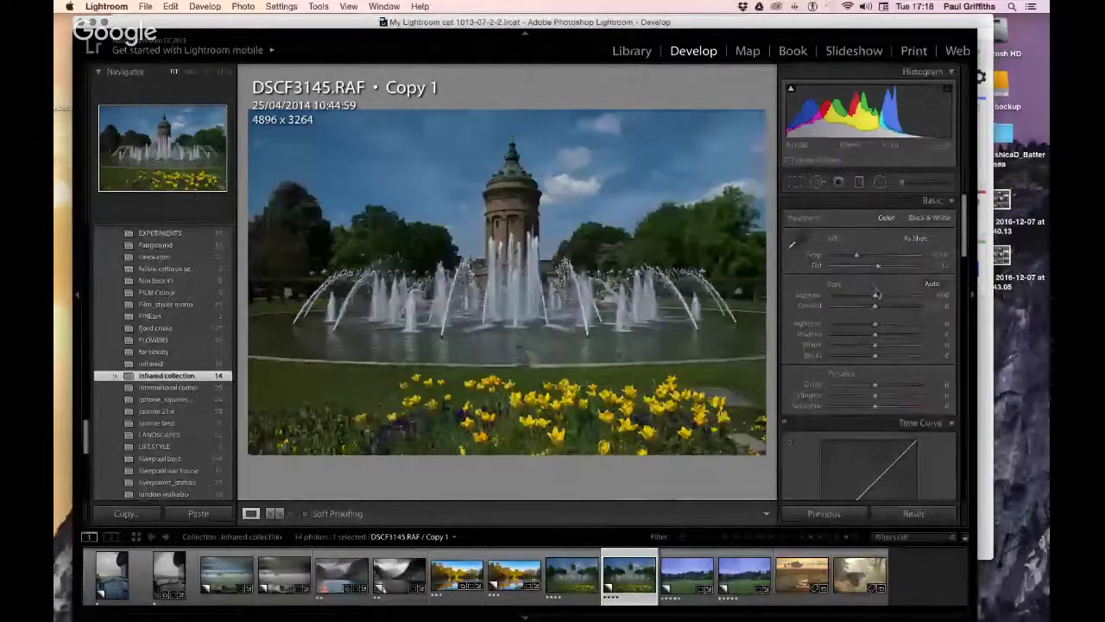
scroll(934, 345, "down", 5)
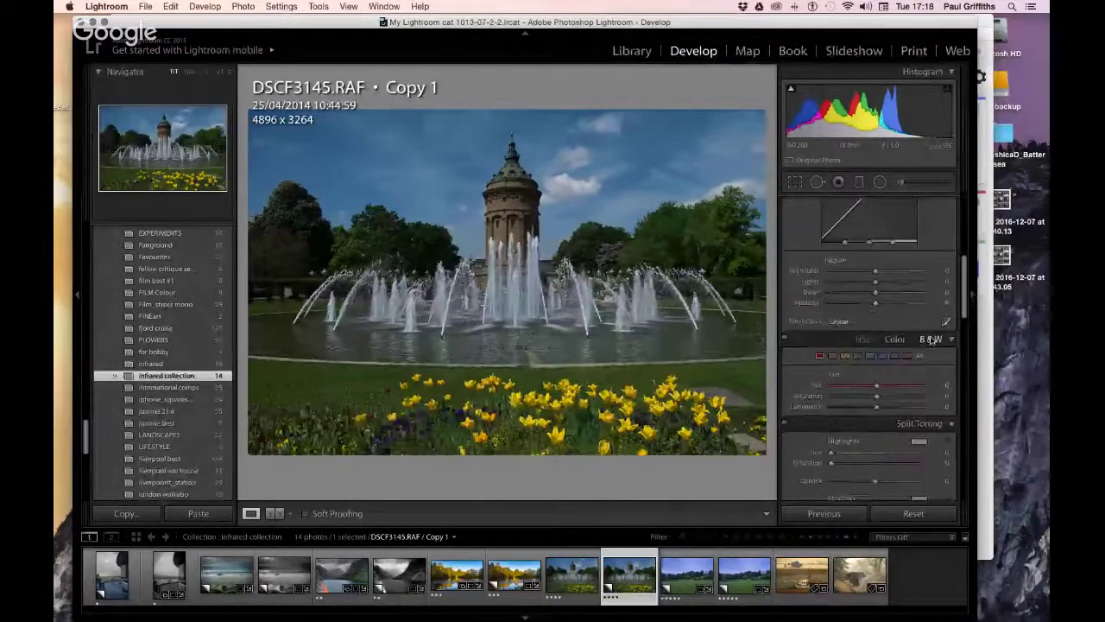
left_click(931, 339)
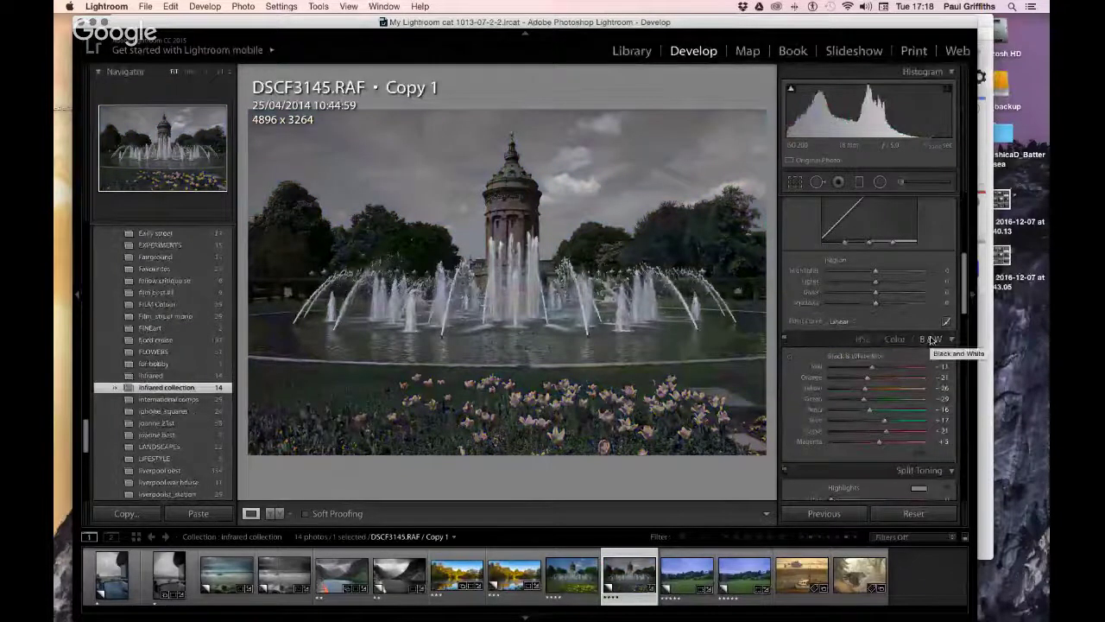
In the B&W mix, set Blue to -100, Green to +100, and Orange to +85, and brighten Yellow and Red.
left_click(829, 420)
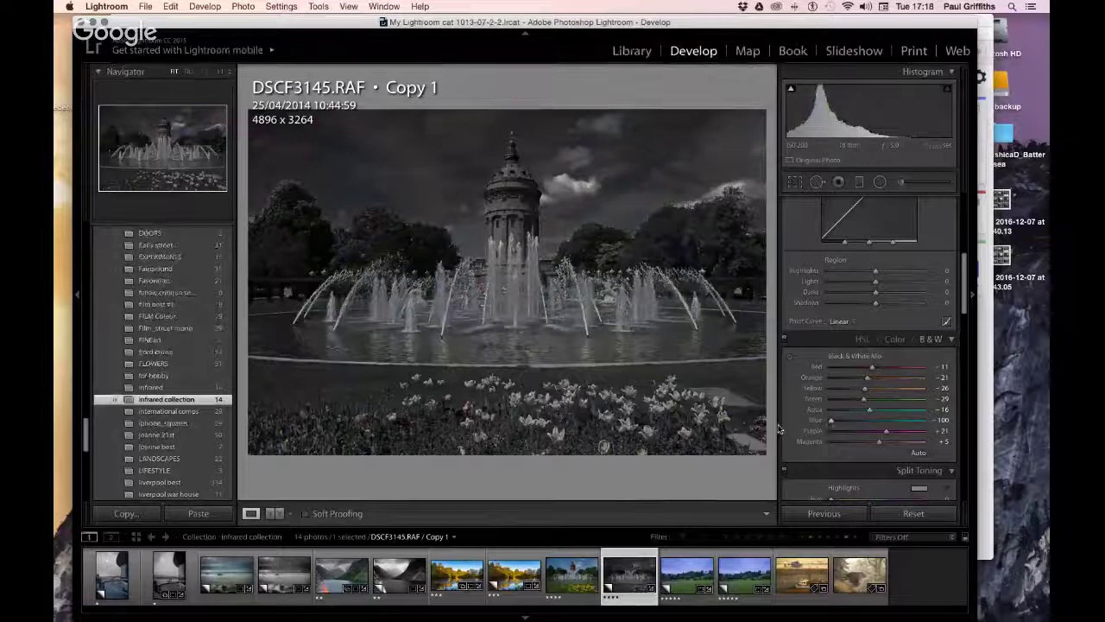
left_click(920, 399)
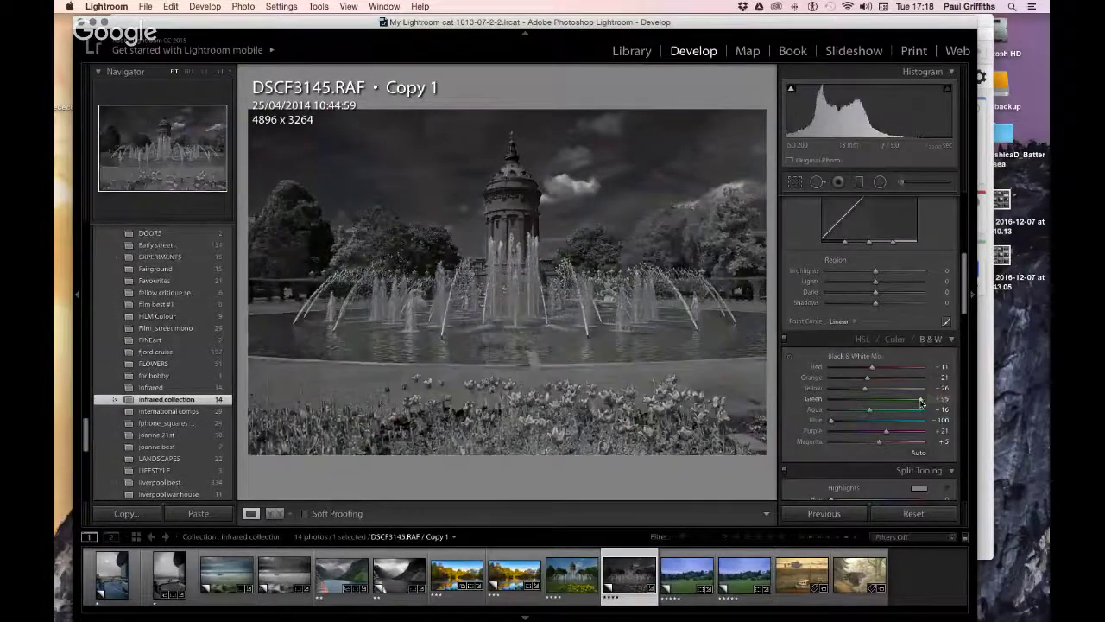
left_click_drag(920, 403, 926, 401)
left_click(902, 389)
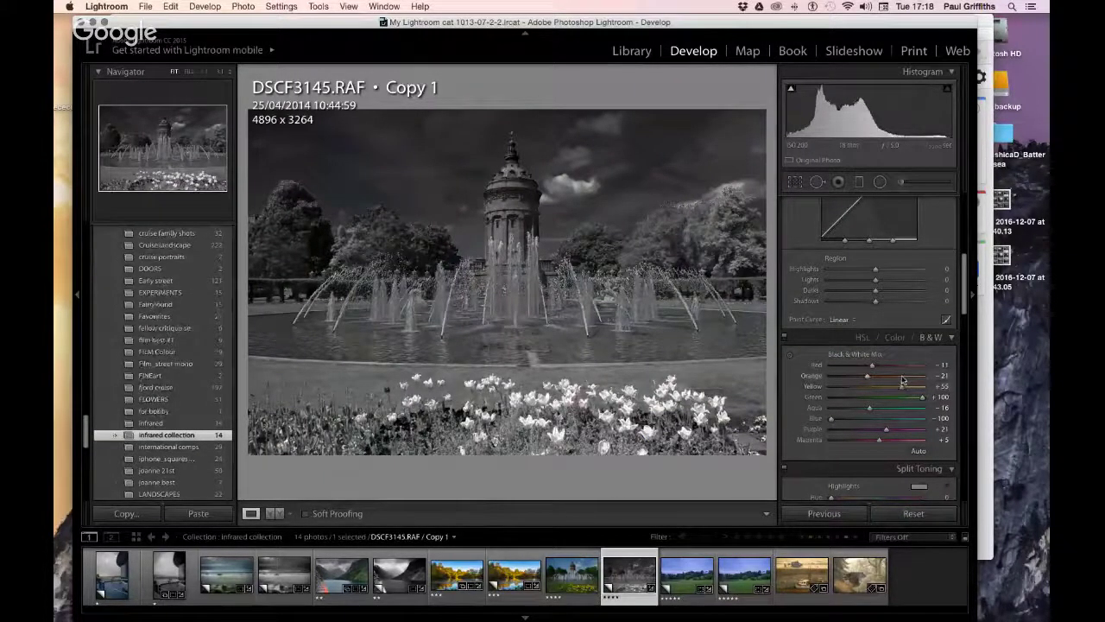
left_click(902, 379)
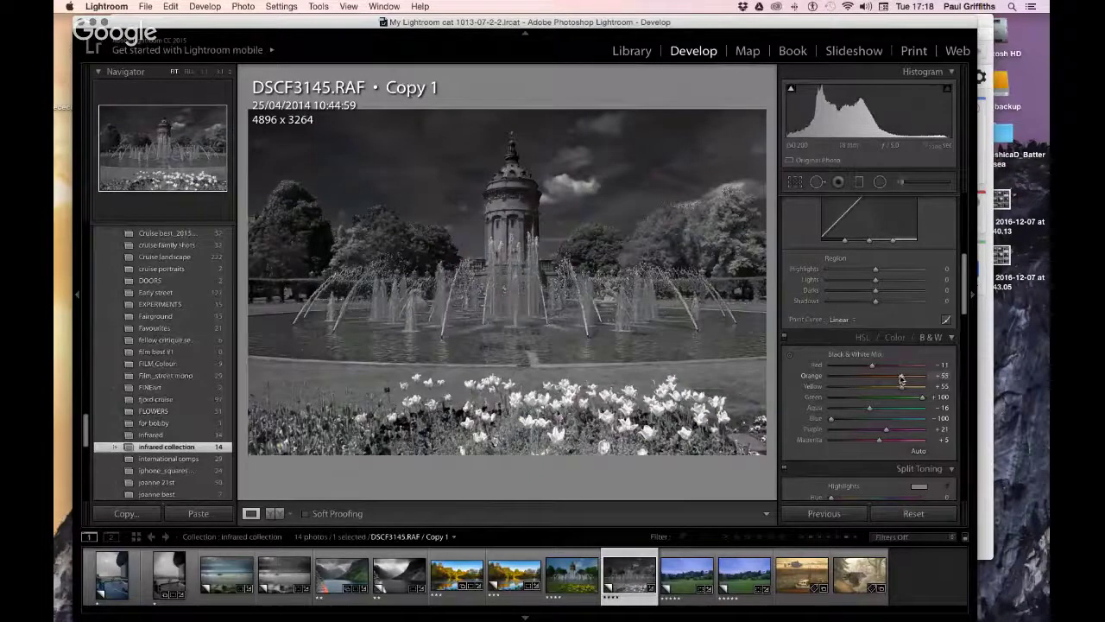
left_click(901, 366)
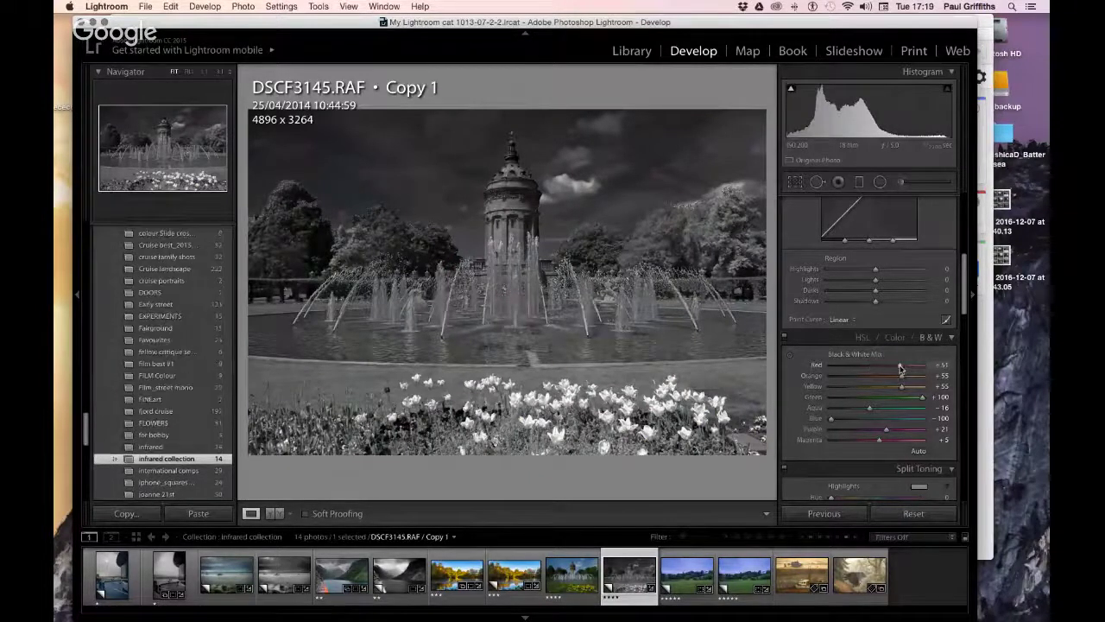
left_click(918, 388)
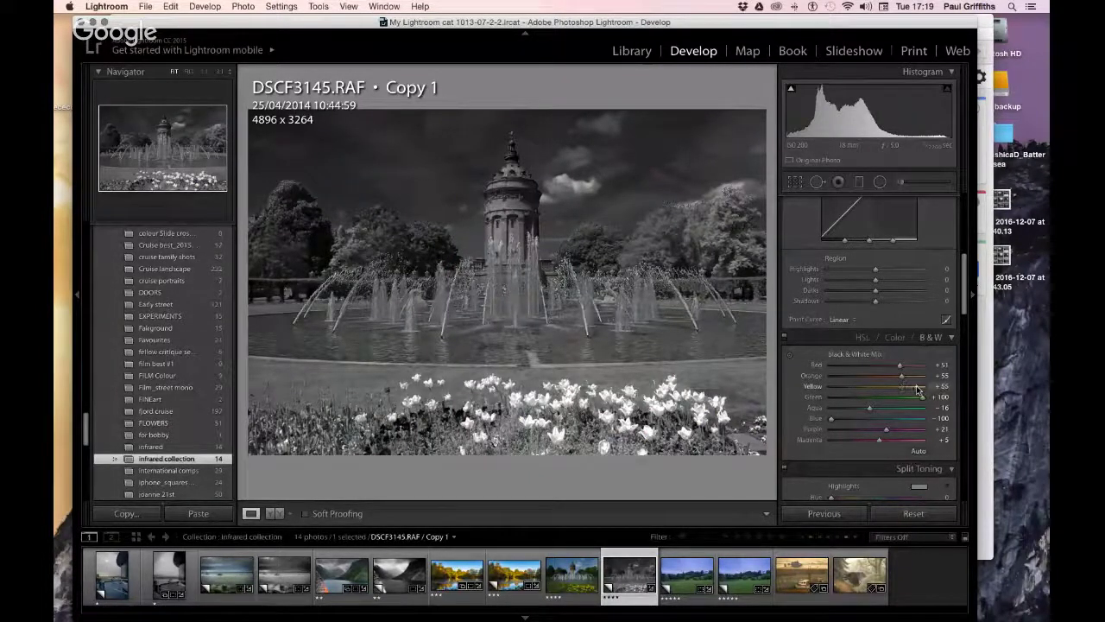
Set Purple and Magenta to +100, Aqua to -64, Red to +82 and Yellow to +100.
left_click(916, 430)
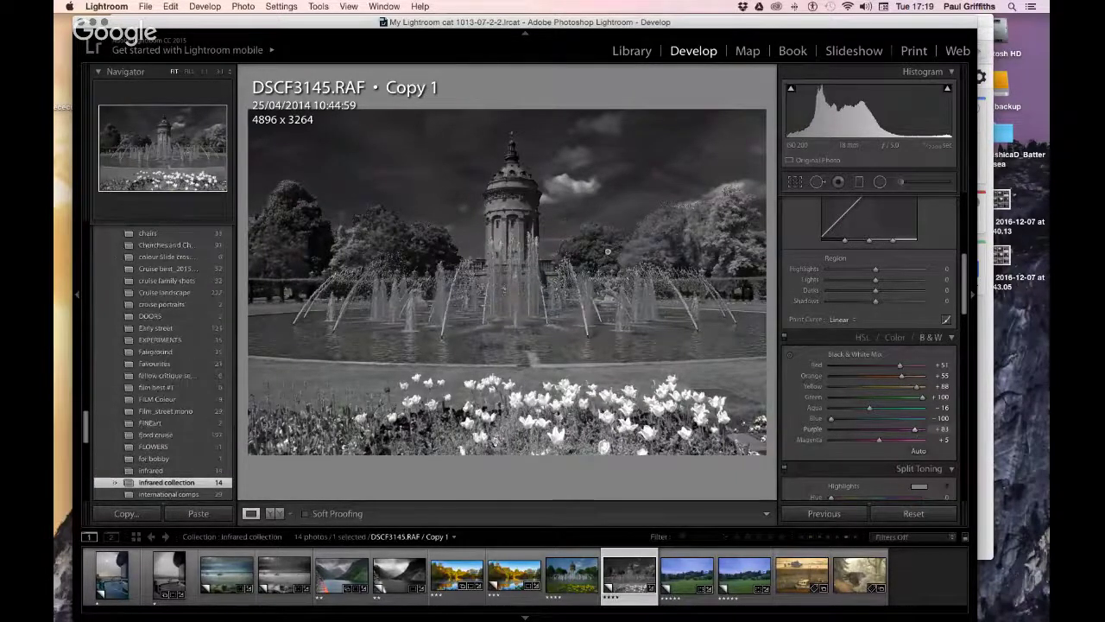
left_click(923, 430)
left_click(922, 441)
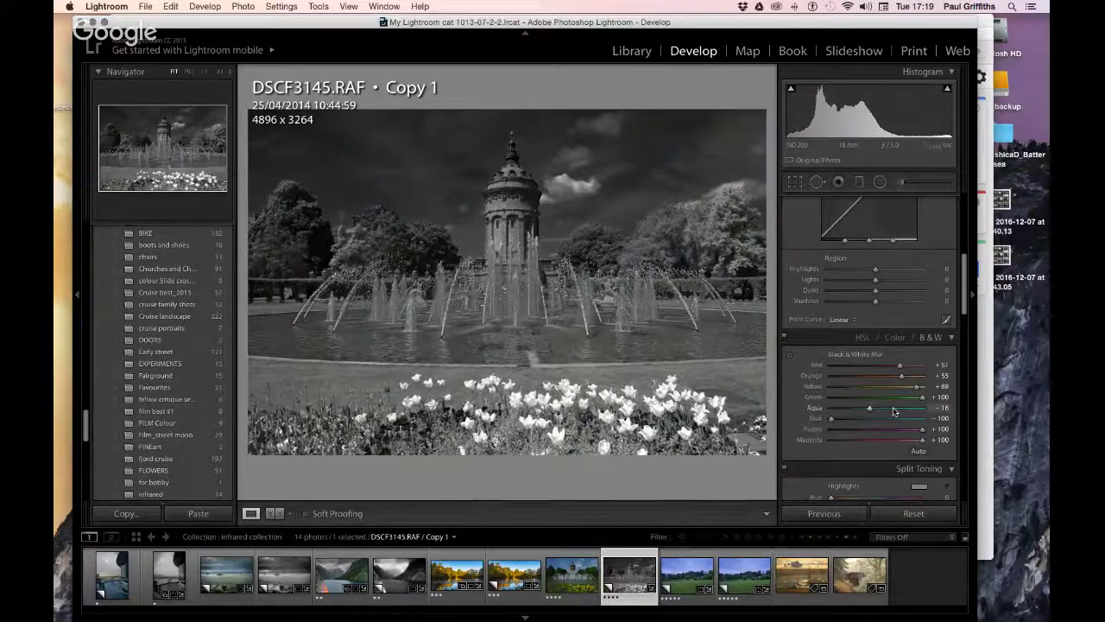
left_click_drag(895, 411, 837, 412)
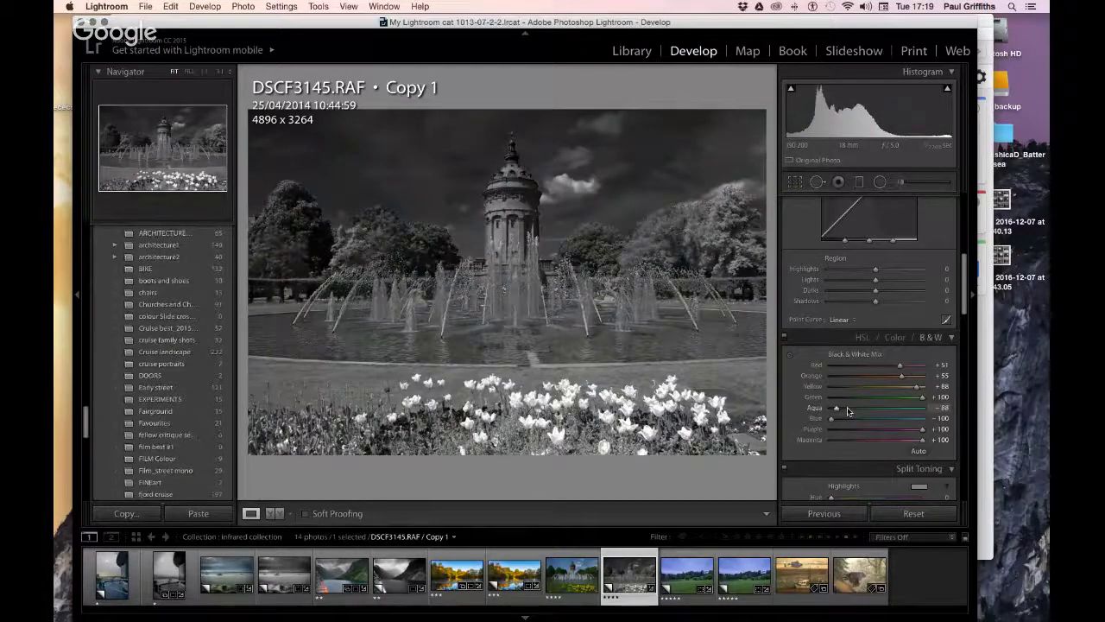
left_click_drag(836, 409, 847, 409)
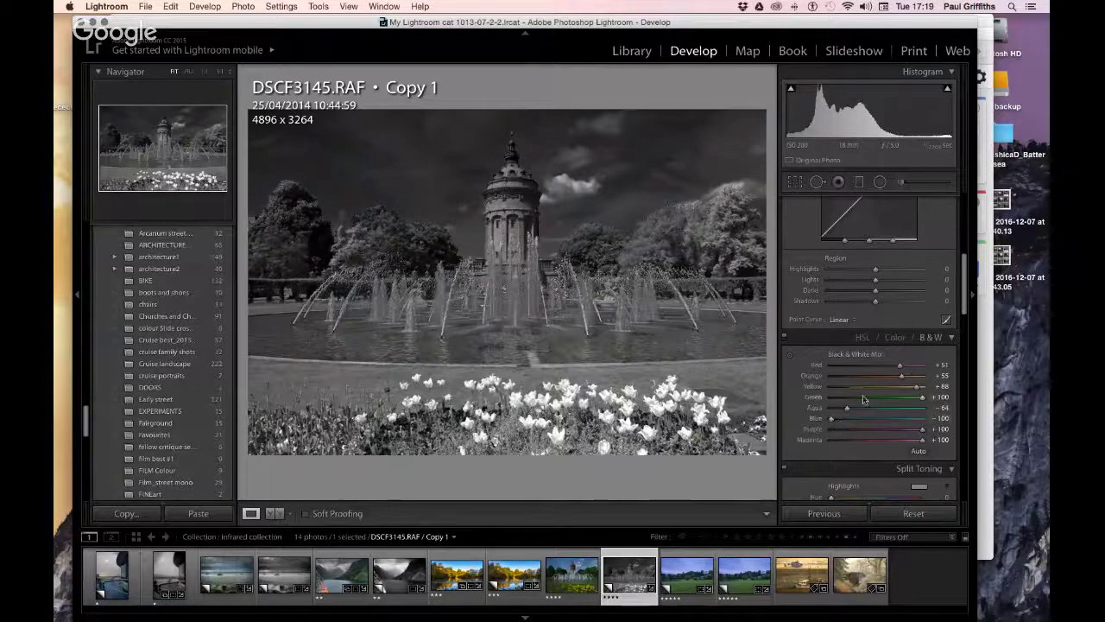
left_click(916, 367)
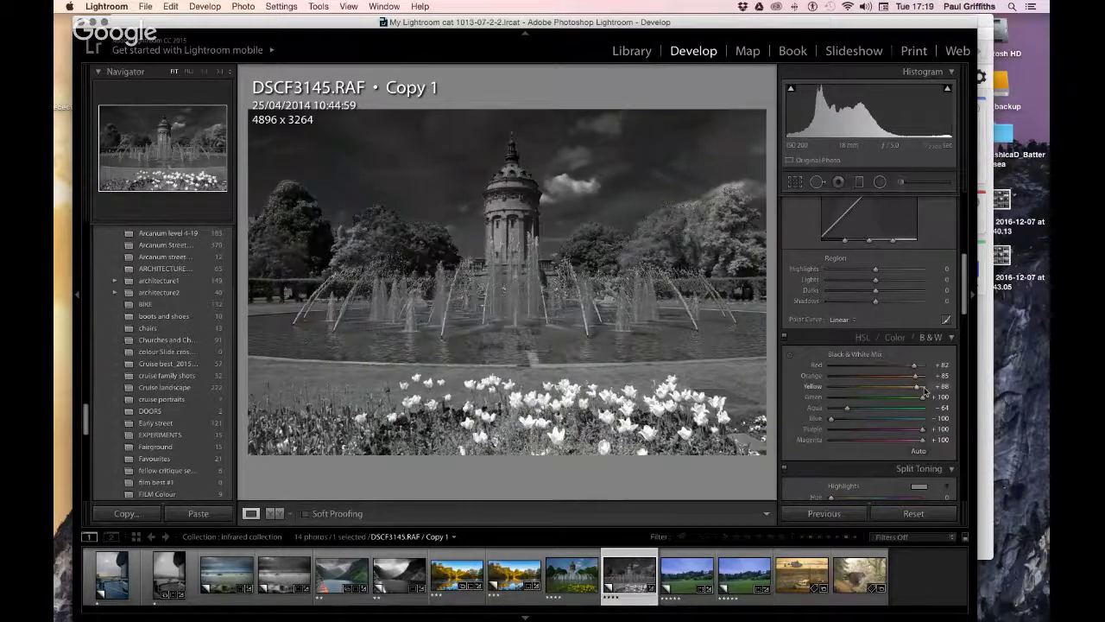
left_click(924, 390)
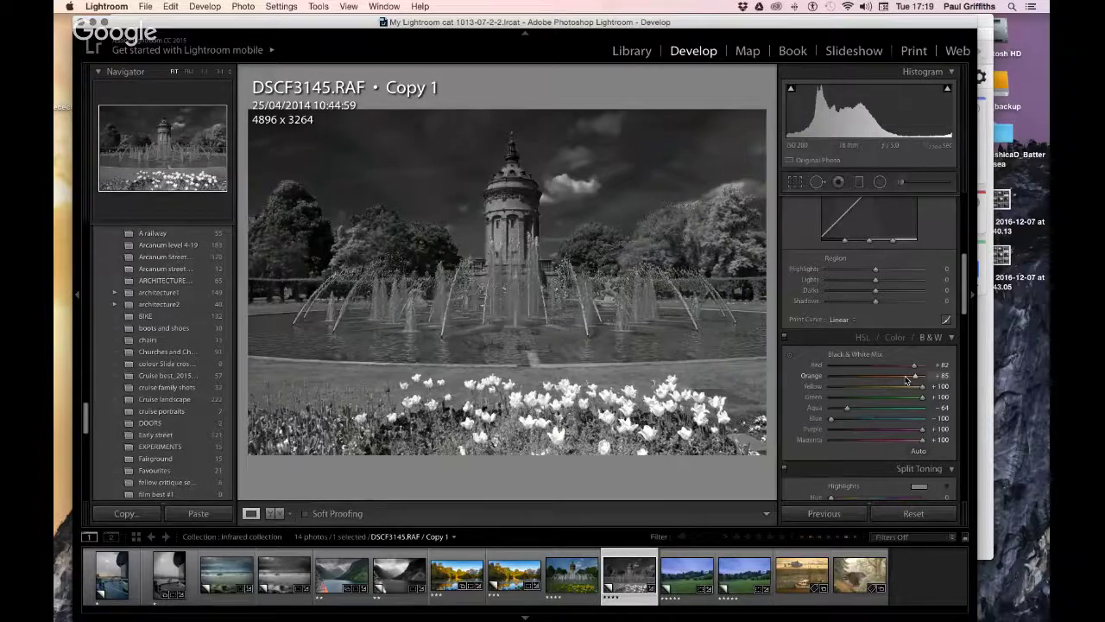
scroll(851, 316, "down", 15)
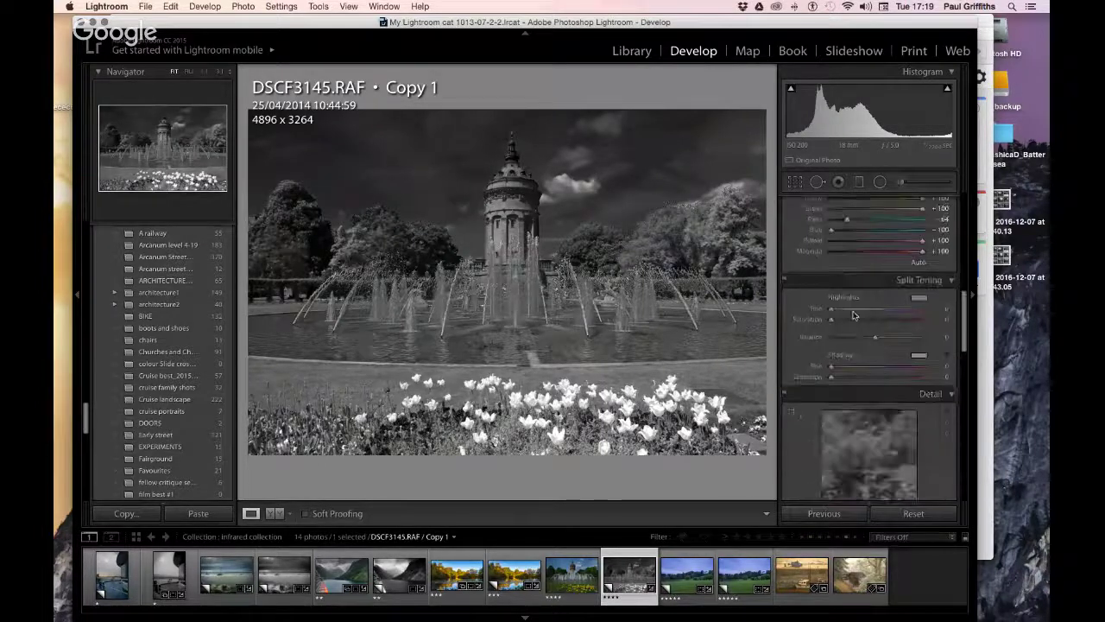
Set Luminance noise reduction to 21 and Alt-preview sharpening Masking at 76.
scroll(857, 315, "down", 2)
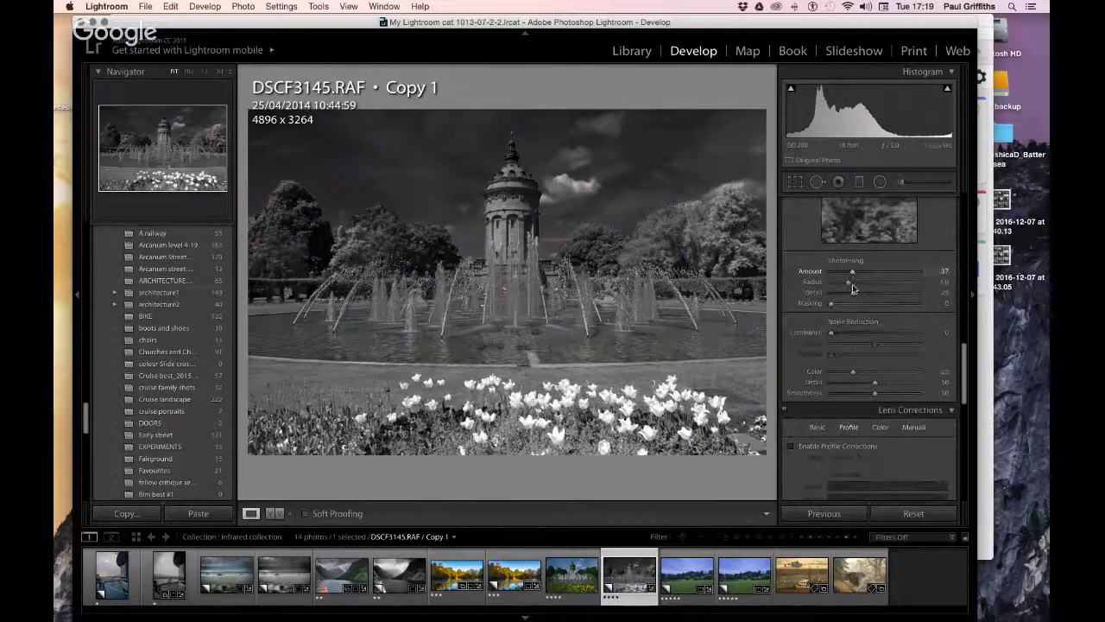
left_click(849, 336)
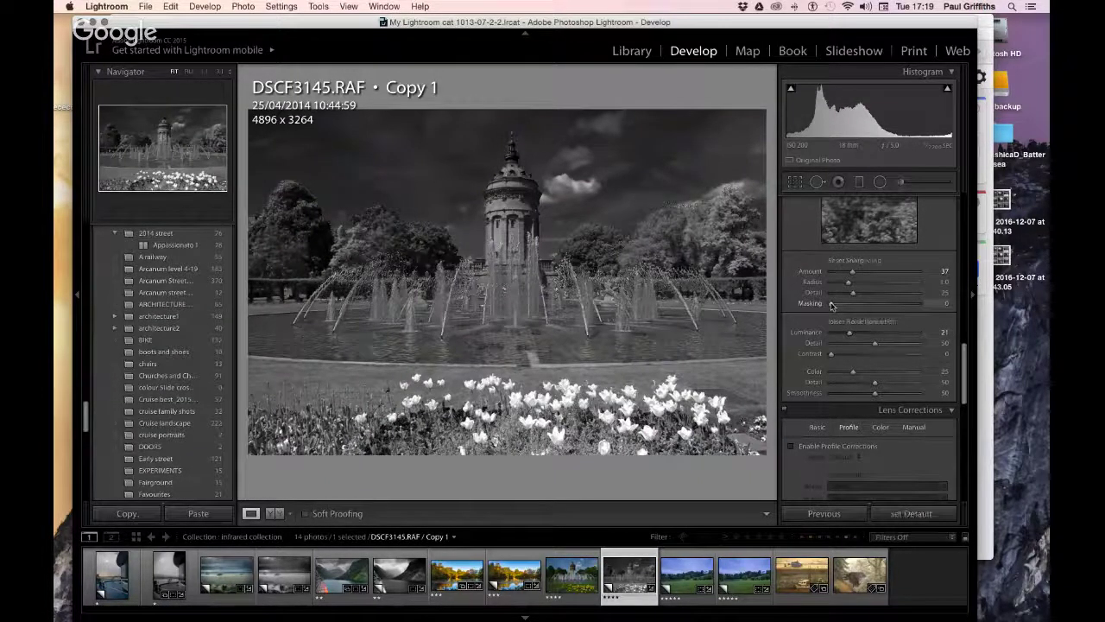
left_click(832, 304, "alt")
left_click_drag(883, 303, 898, 308)
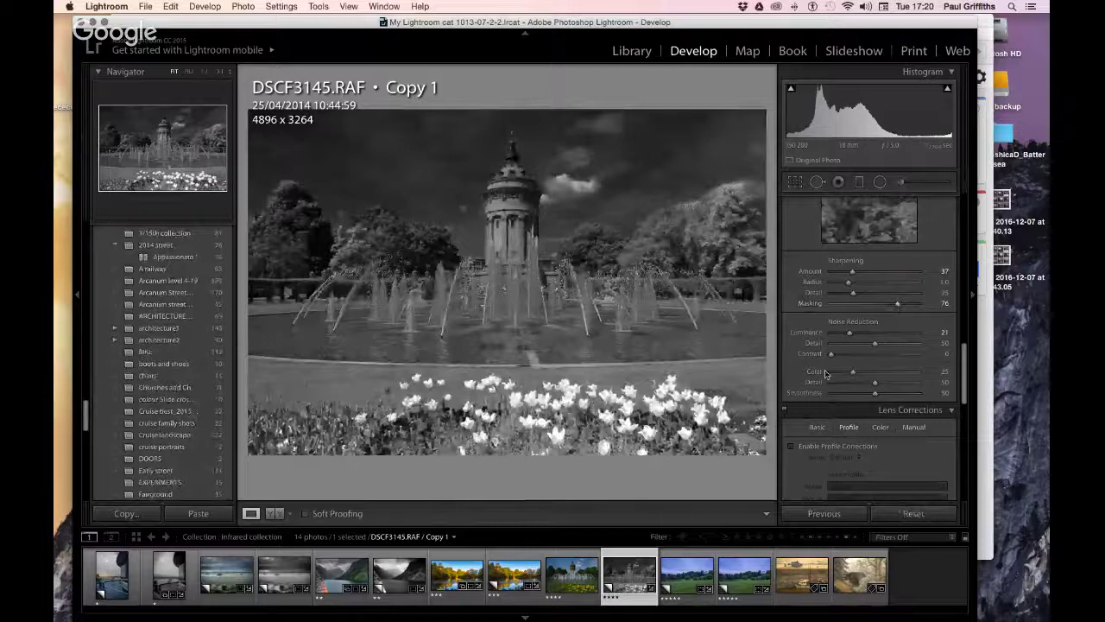
scroll(788, 462, "down", 3)
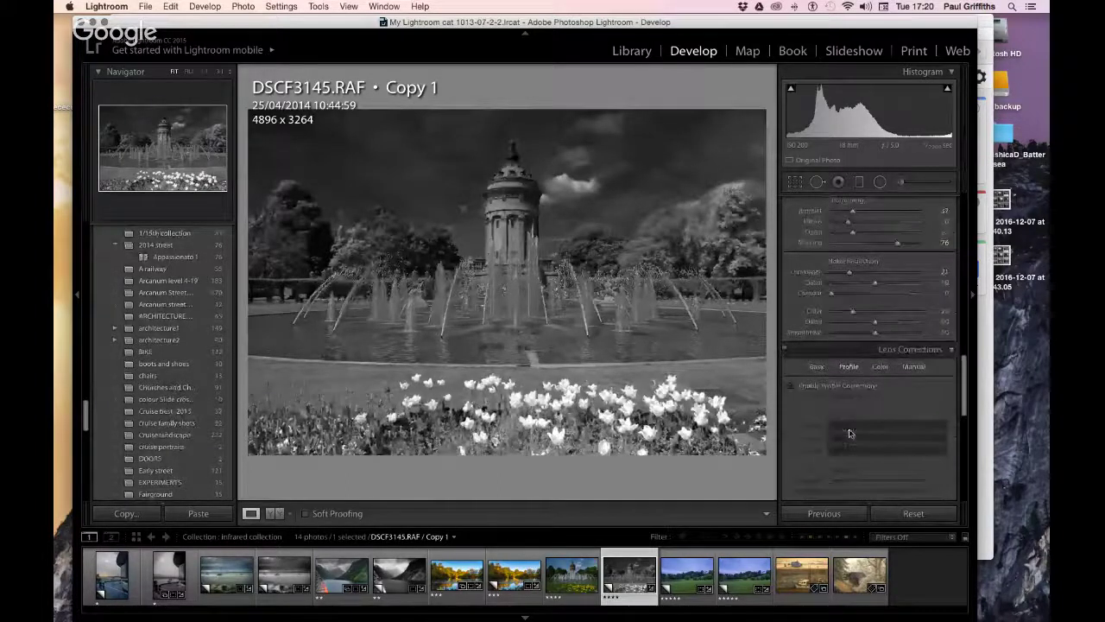
Enable lens profile corrections with Fujifilm as the make, using the FinePix X100 profile.
left_click(793, 362)
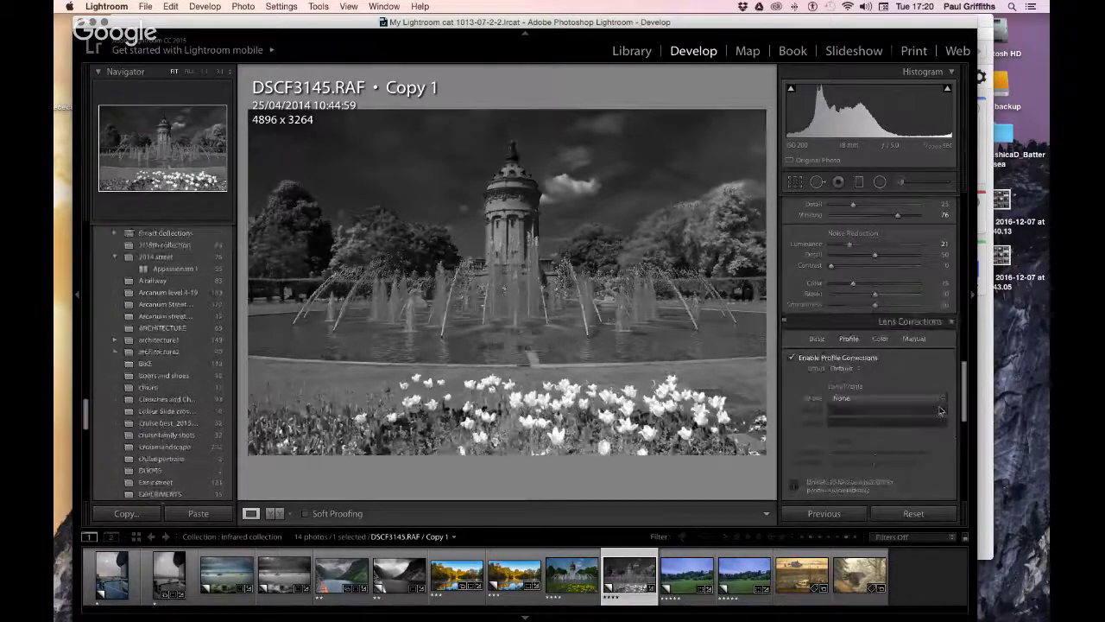
left_click(945, 402)
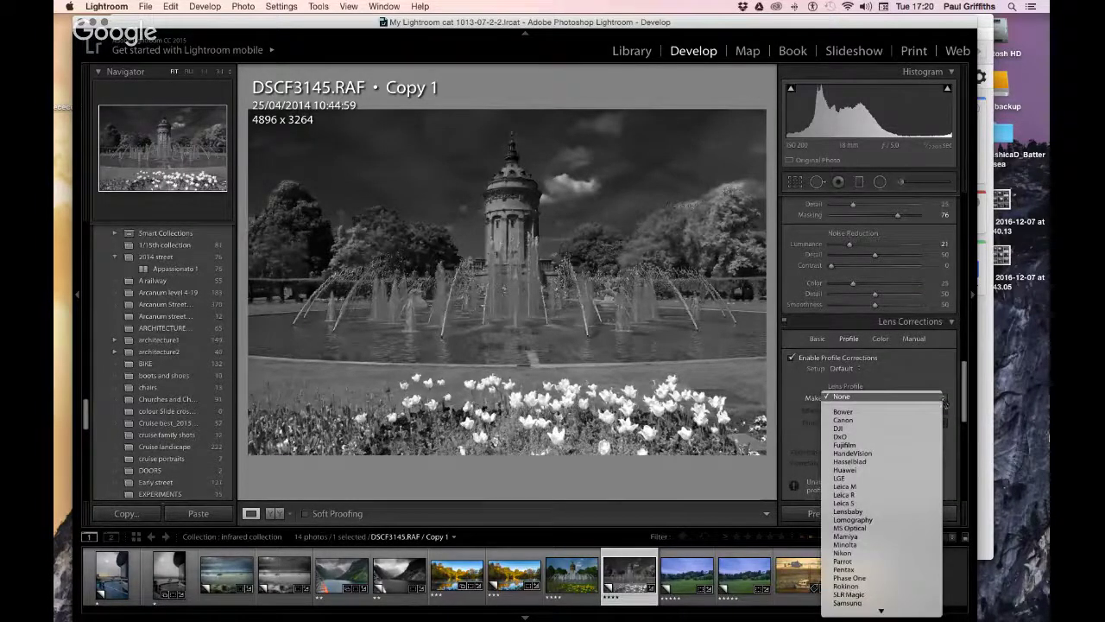
left_click(855, 446)
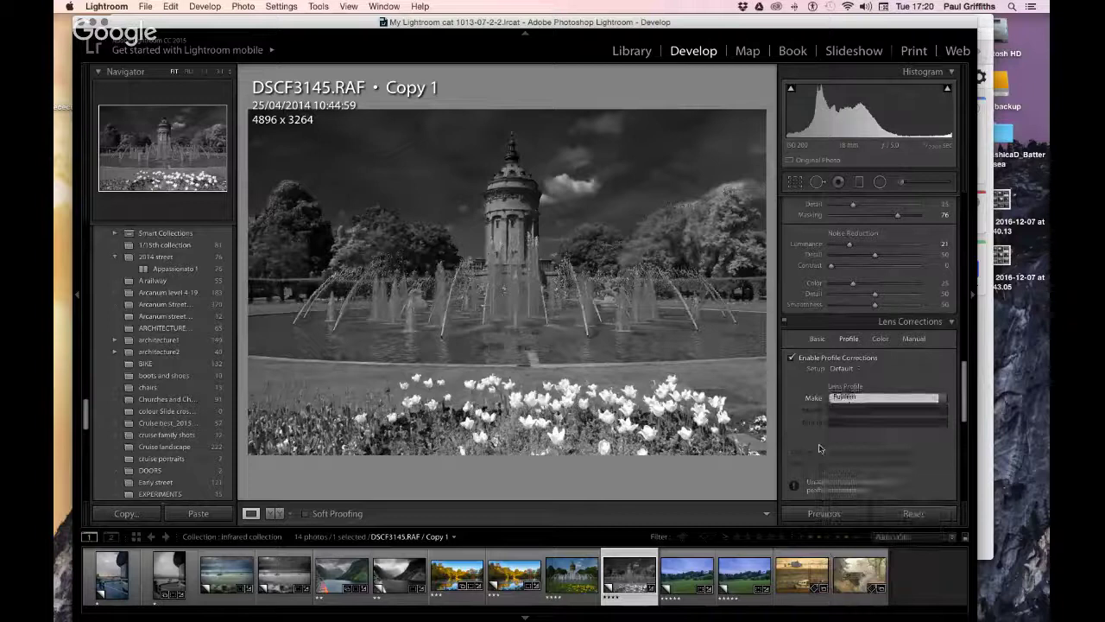
scroll(881, 423, "down", 3)
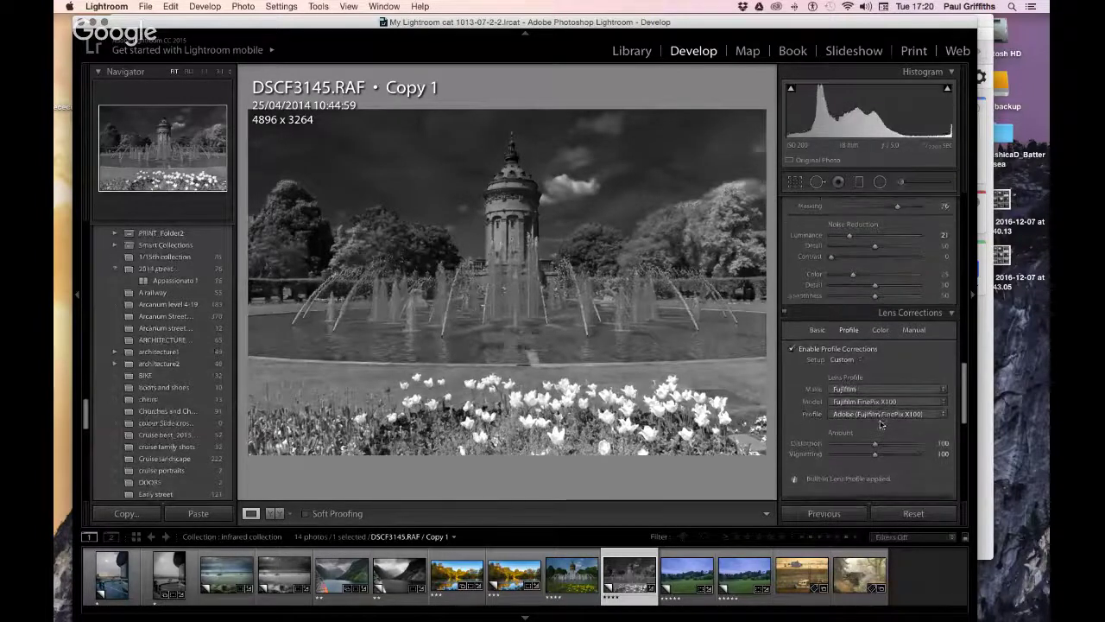
left_click(881, 423)
scroll(880, 423, "down", 5)
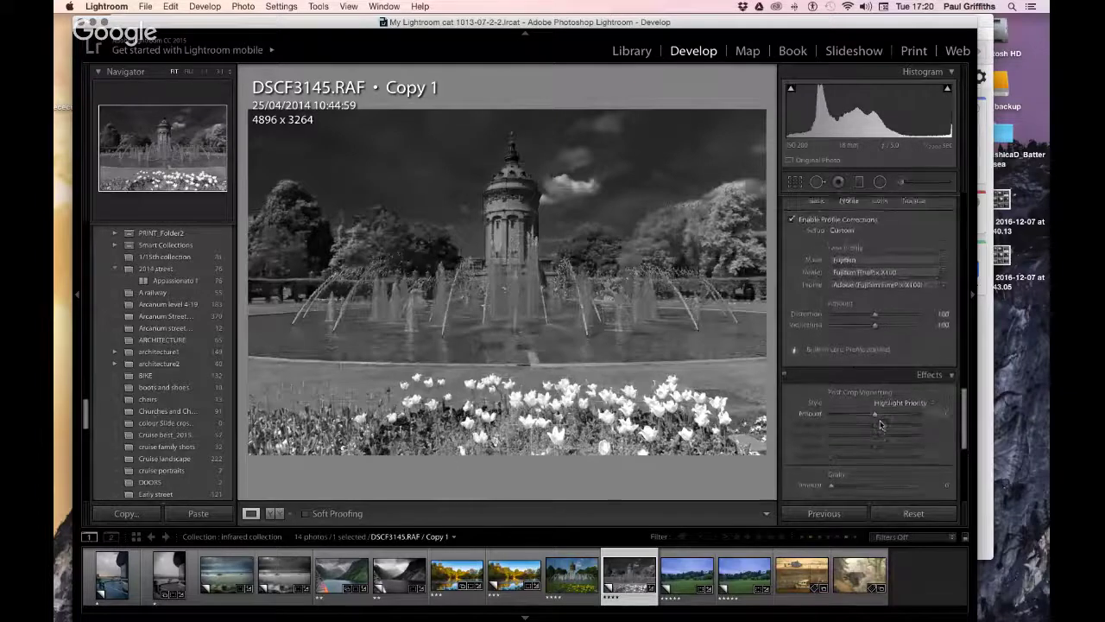
Set Post-Crop Vignetting Amount to -21 and Clarity to -70 on the fountain photo.
scroll(877, 414, "down", 1)
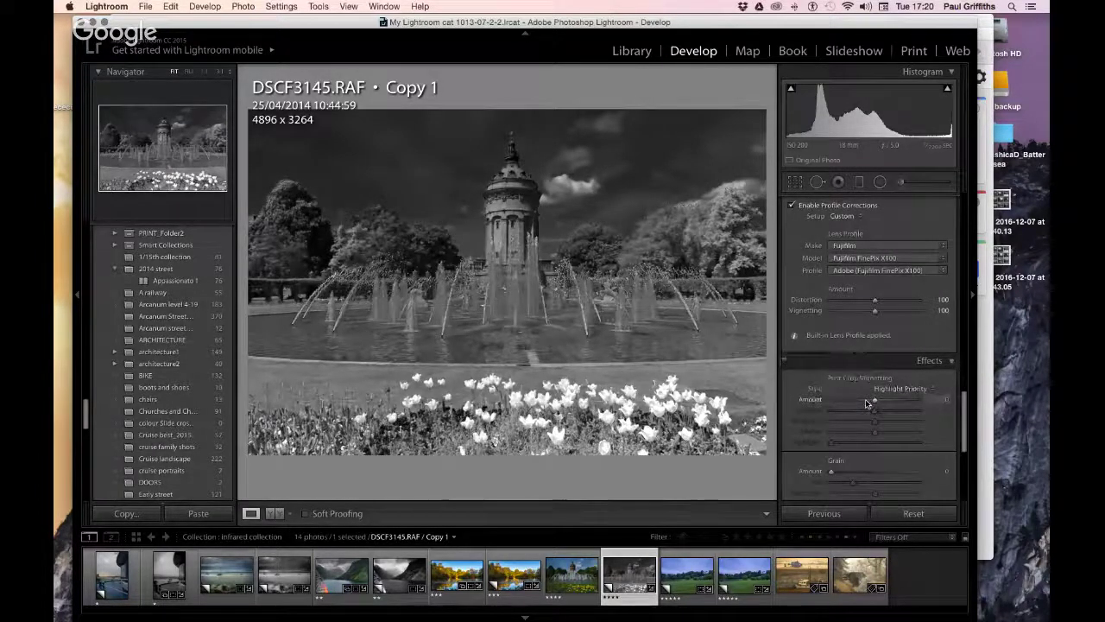
left_click_drag(867, 403, 864, 401)
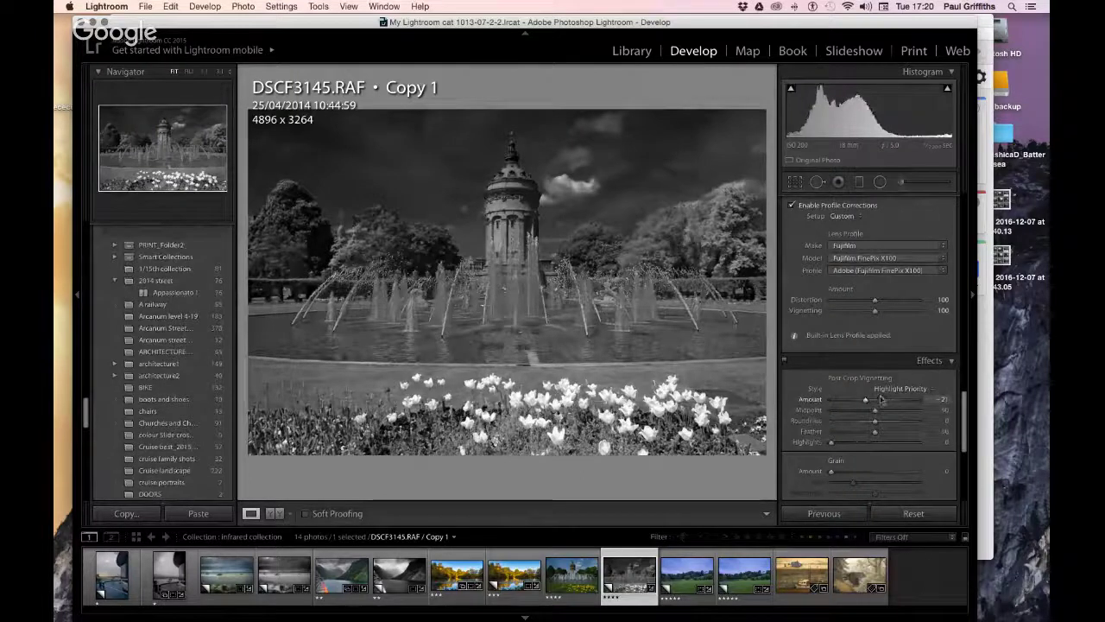
scroll(876, 402, "up", 10)
scroll(854, 407, "up", 8)
left_click(844, 385)
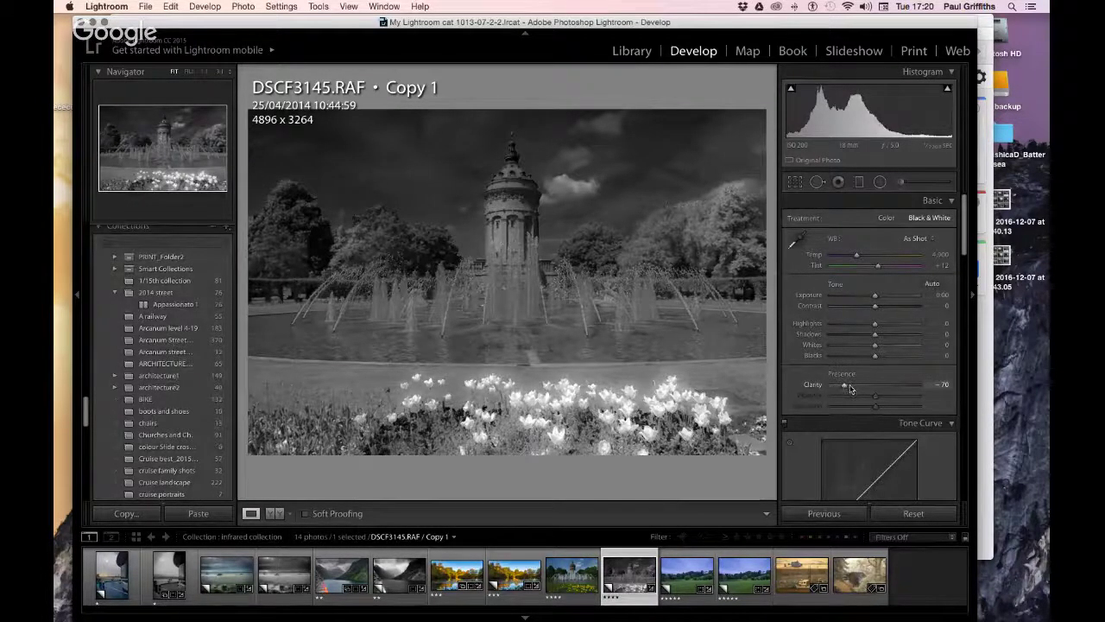
Set Grain Amount to 75, inspecting the grain at 1:1 before returning to Fit.
scroll(880, 377, "down", 10)
scroll(880, 377, "down", 6)
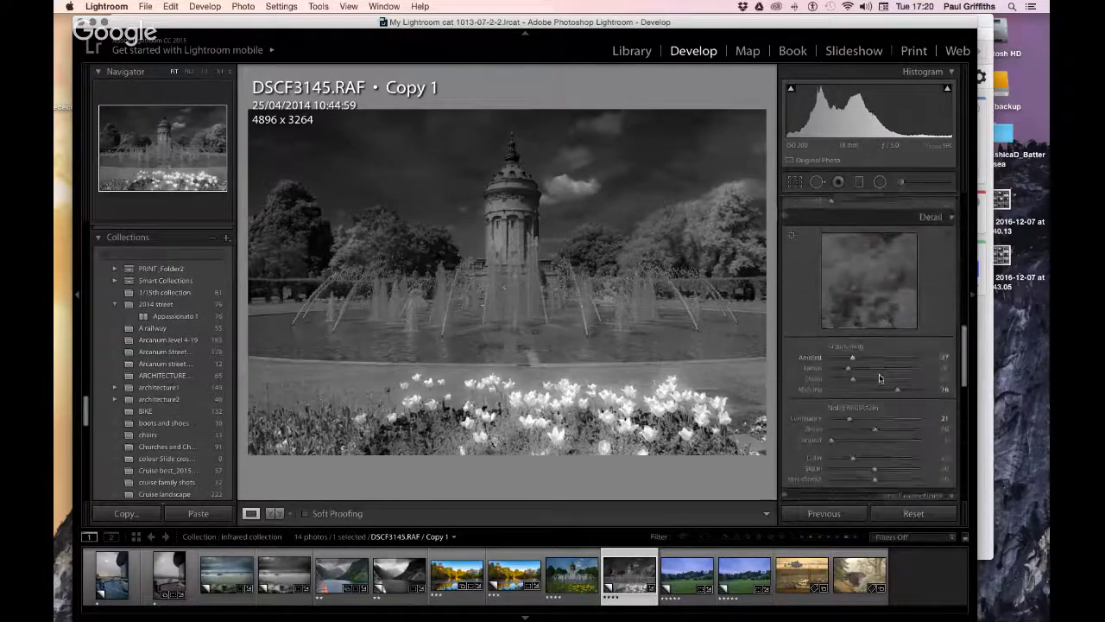
scroll(880, 377, "down", 8)
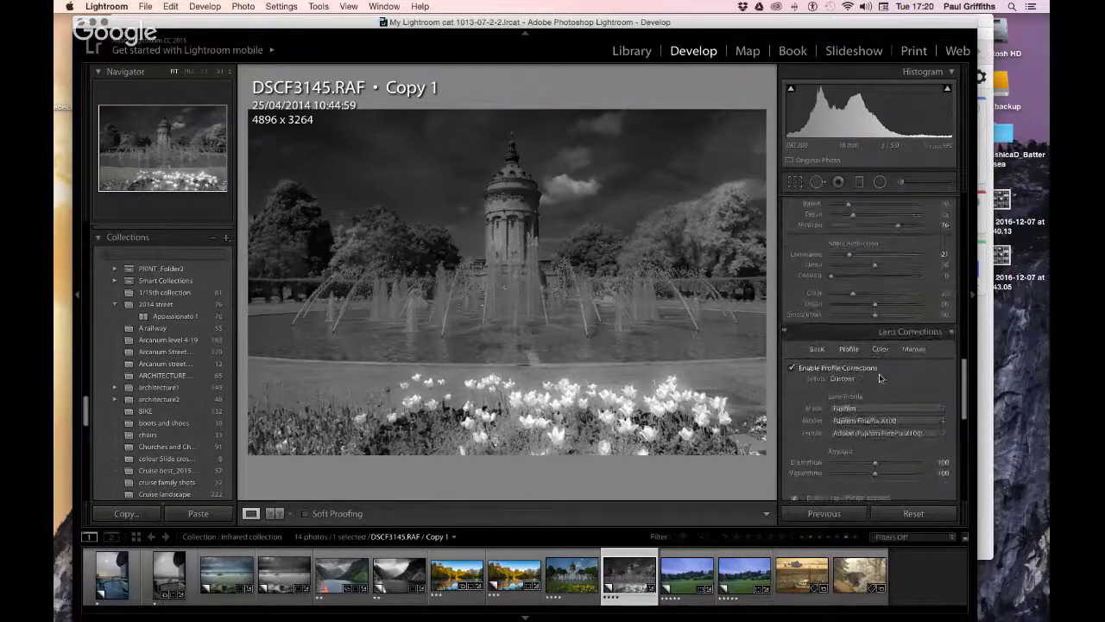
left_click_drag(868, 318, 895, 320)
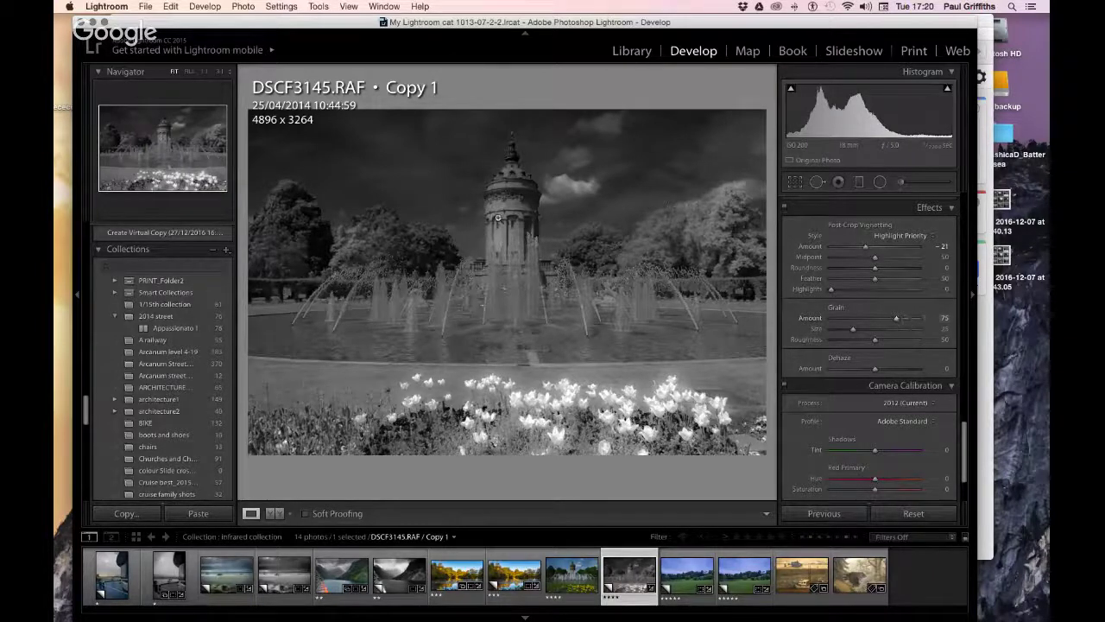
left_click(505, 215)
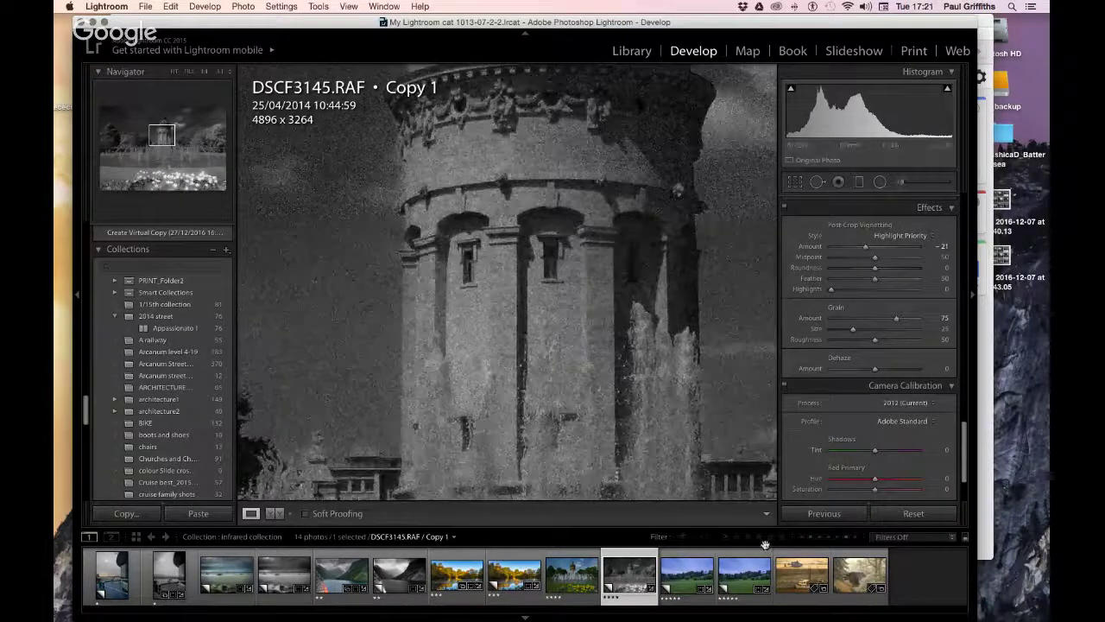
left_click(540, 239)
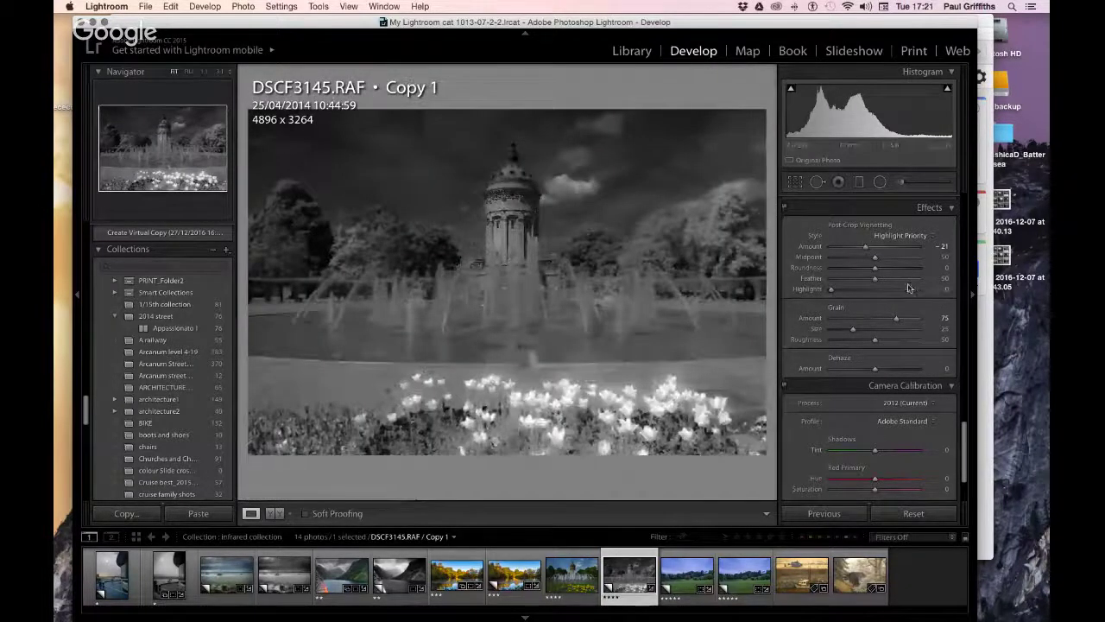
scroll(907, 288, "up", 10)
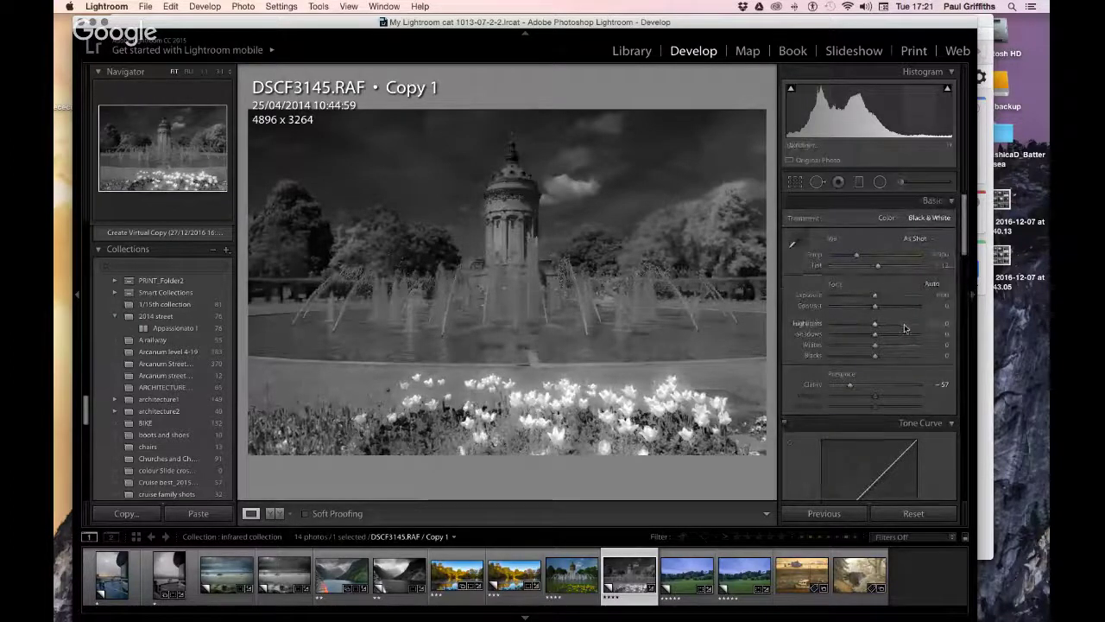
Brighten Highlights, set Shadows to -34, and settle Whites at +48 using the Alt clipping preview.
left_click(904, 325)
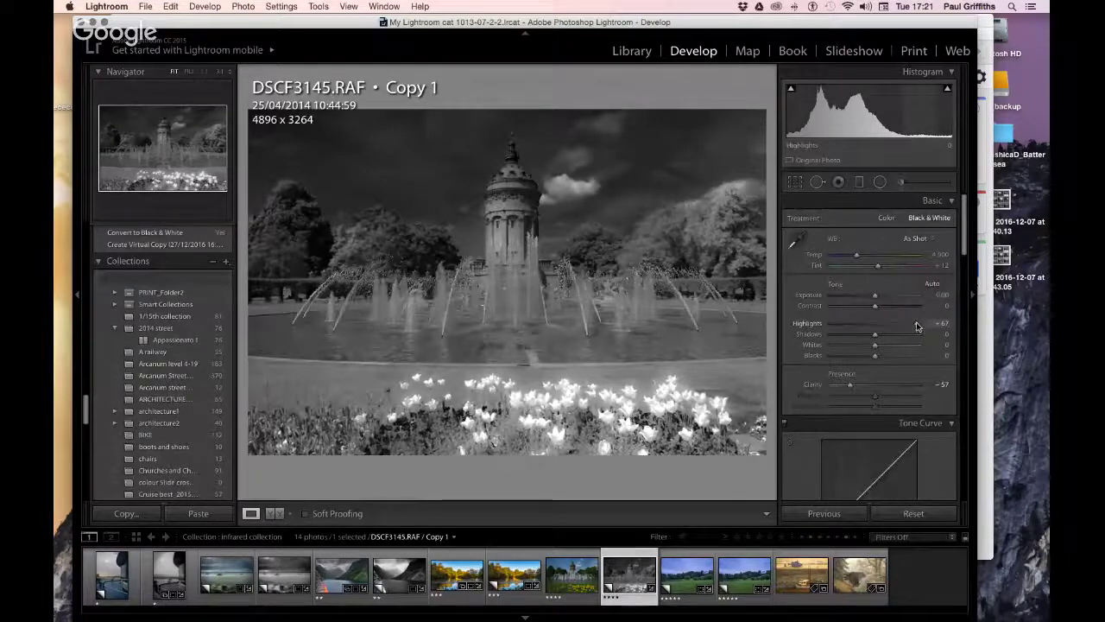
left_click_drag(874, 334, 860, 337)
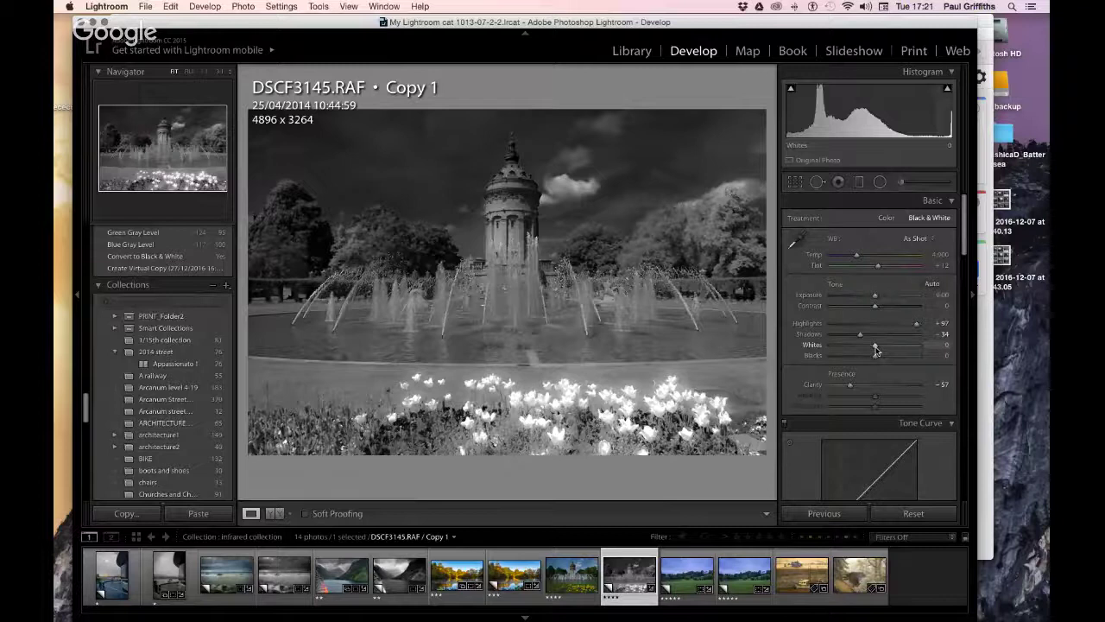
key("alt")
left_click_drag(875, 348, 901, 348)
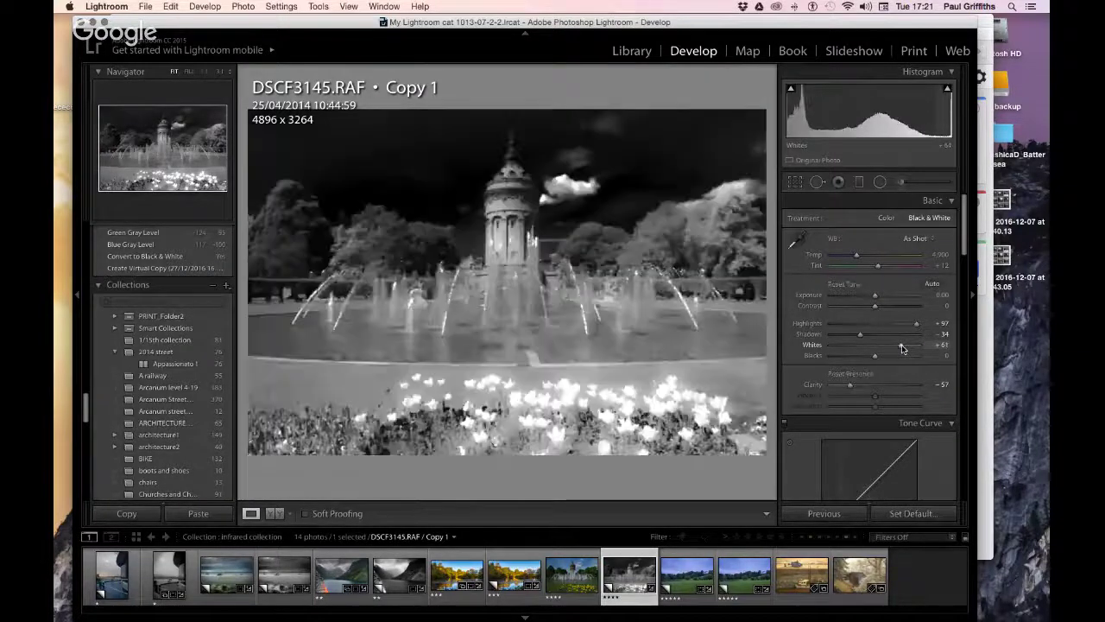
scroll(901, 348, "down", 1)
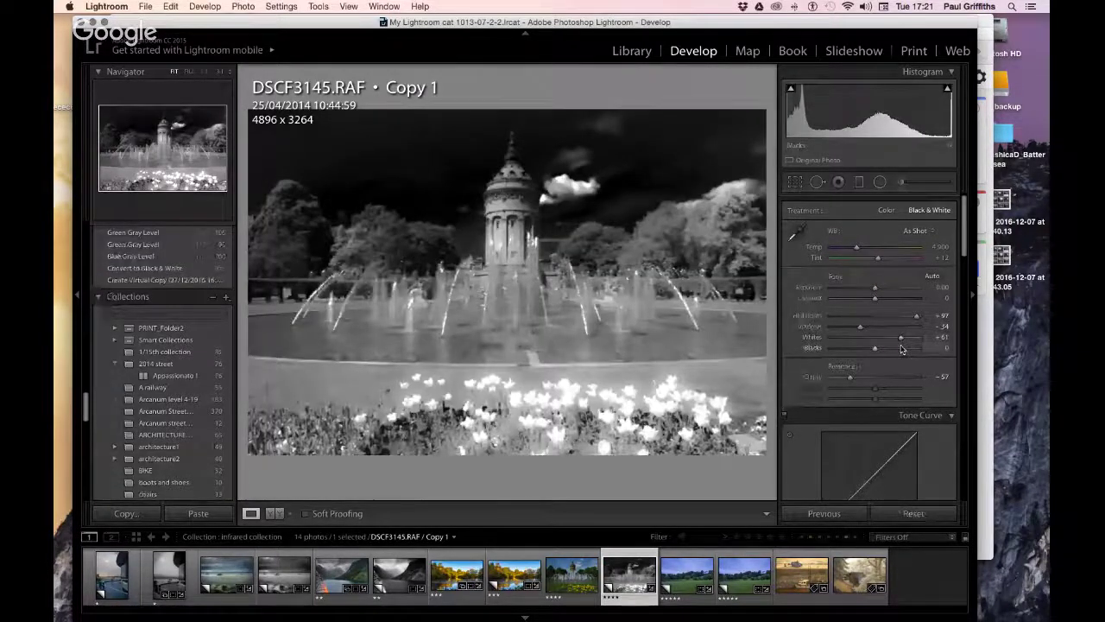
left_click_drag(898, 341, 892, 342)
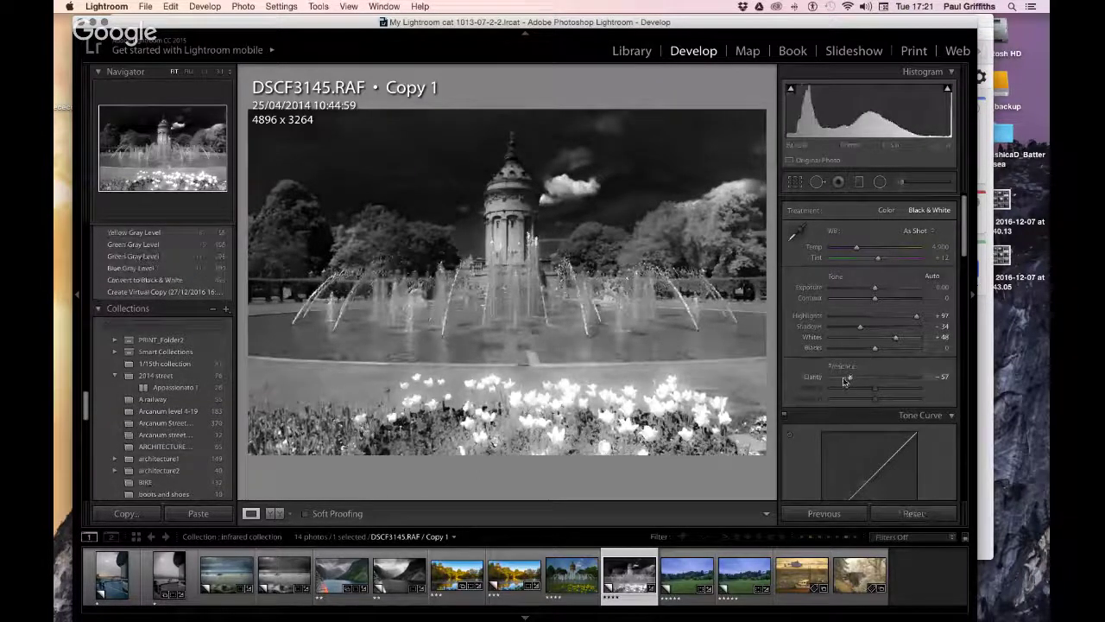
Paint an Adjustment Brush mask over the tower's dome.
left_click(901, 182)
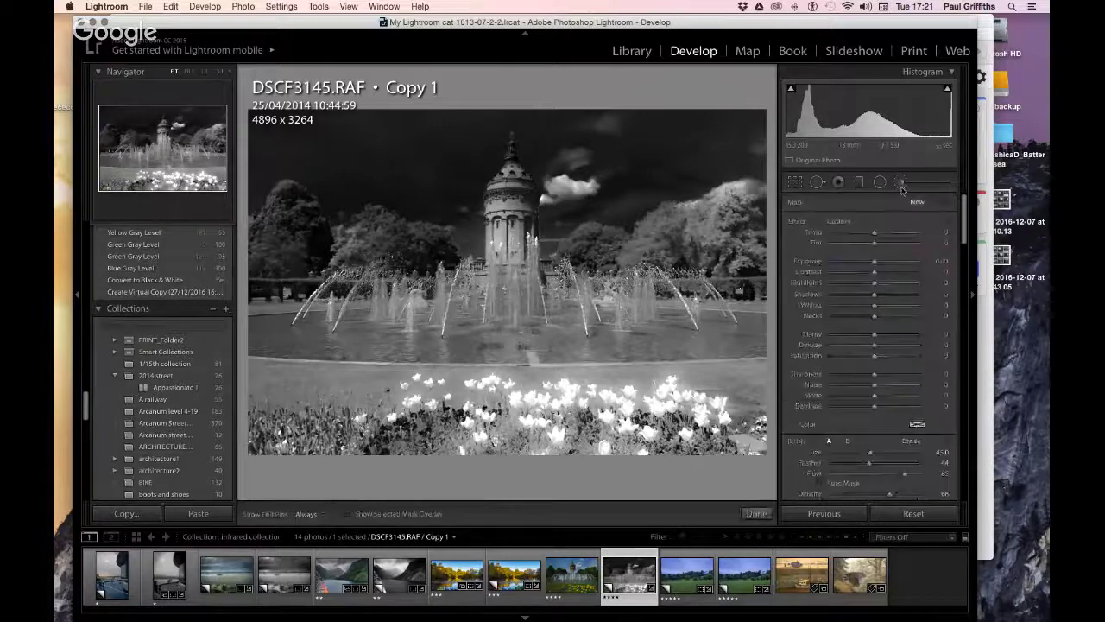
scroll(517, 200, "down", 2)
scroll(516, 200, "down", 4)
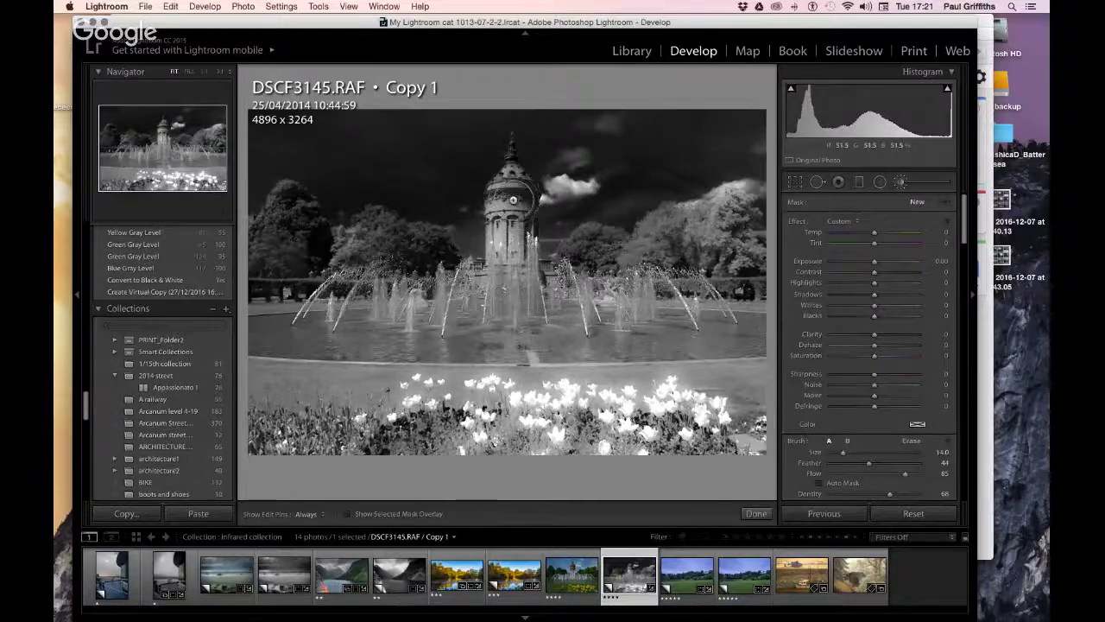
mouse_move(514, 184)
left_mouse_down()
mouse_move(544, 190)
mouse_move(529, 207)
mouse_move(522, 182)
left_mouse_up()
scroll(513, 184, "down", 3)
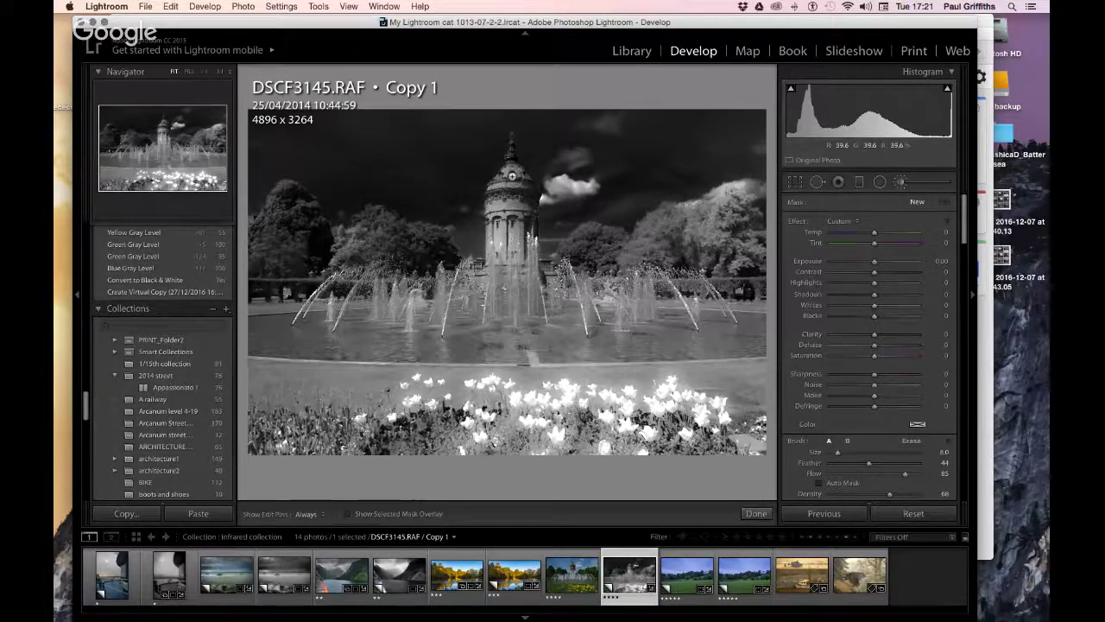
key("h")
Give the dome adjustment Exposure +1.58 and Highlights +45.
left_click(512, 176)
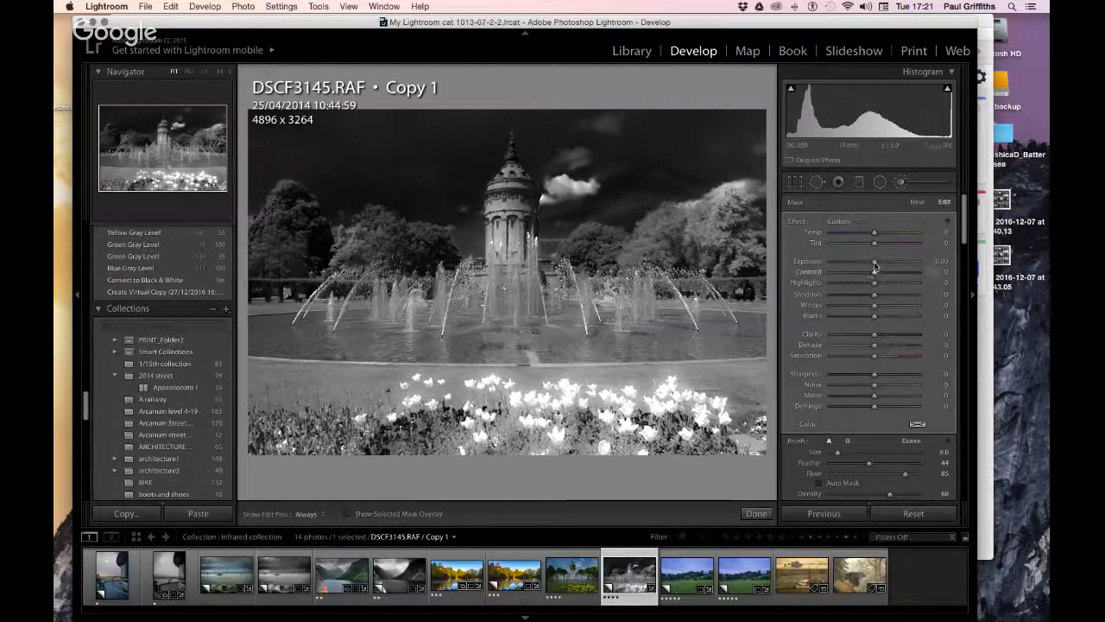
left_click_drag(873, 264, 892, 266)
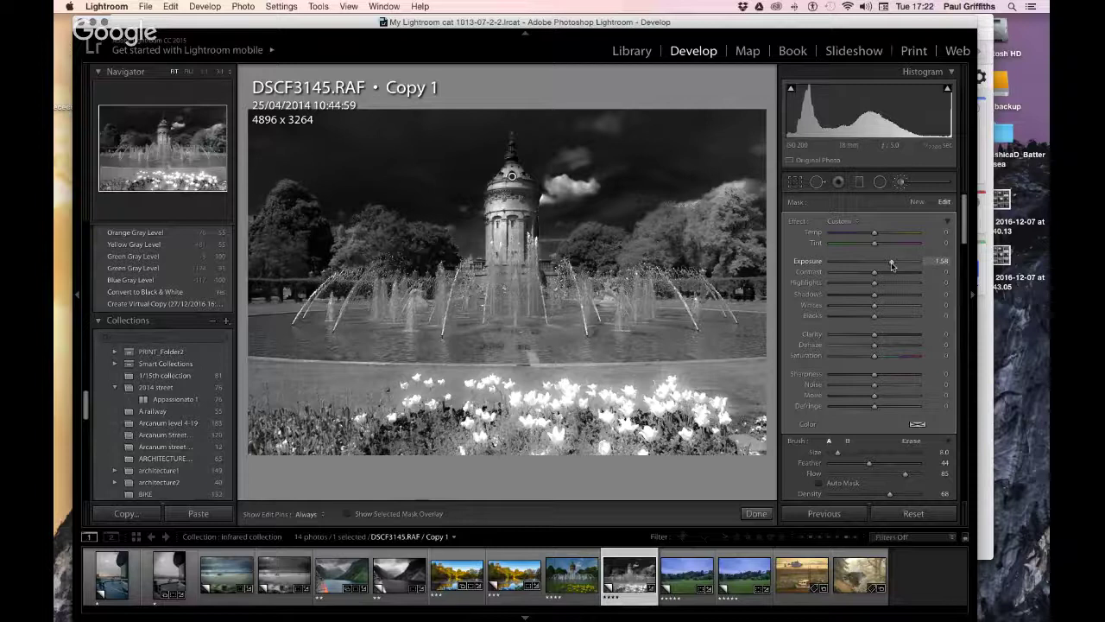
left_click(893, 285)
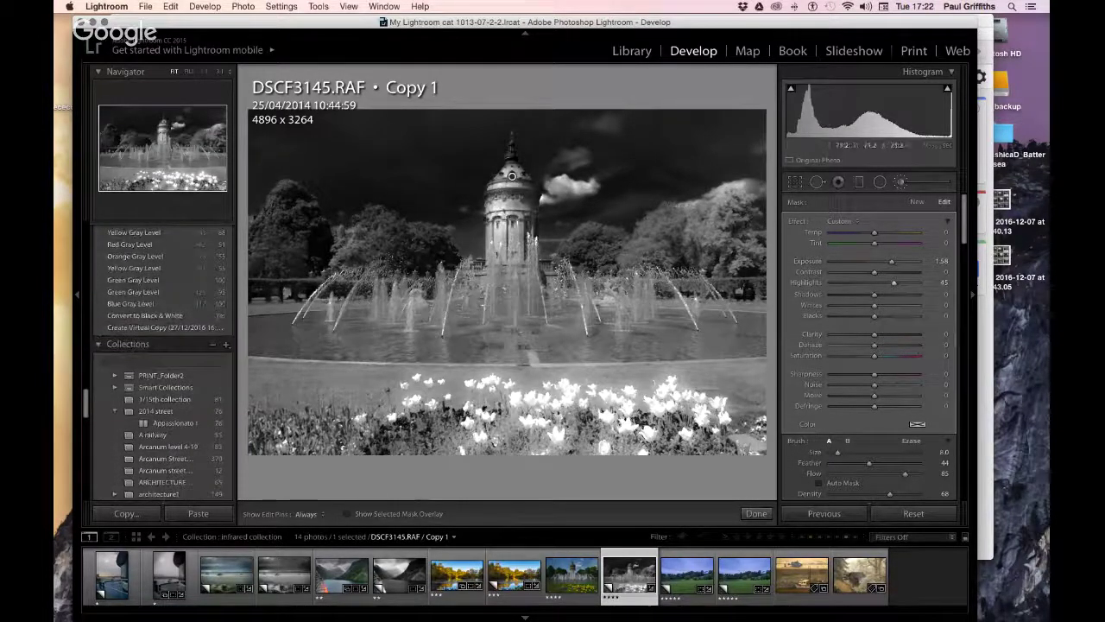
key("h")
key("h")
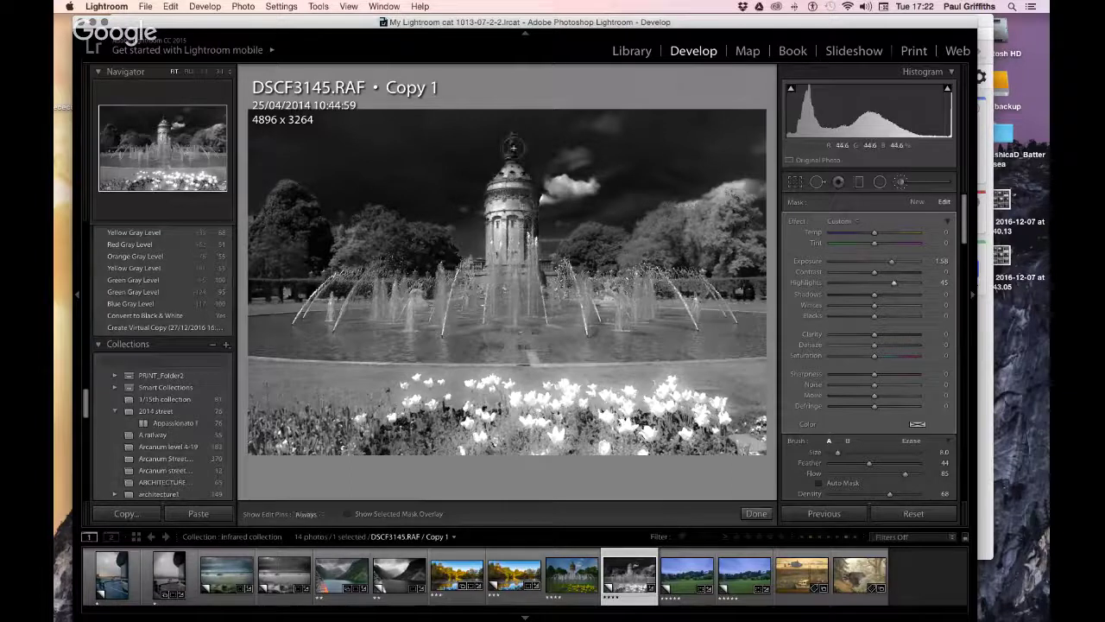
Check the tower at 1:1 zoom, return to Fit view and close the brush.
key("bracketleft")
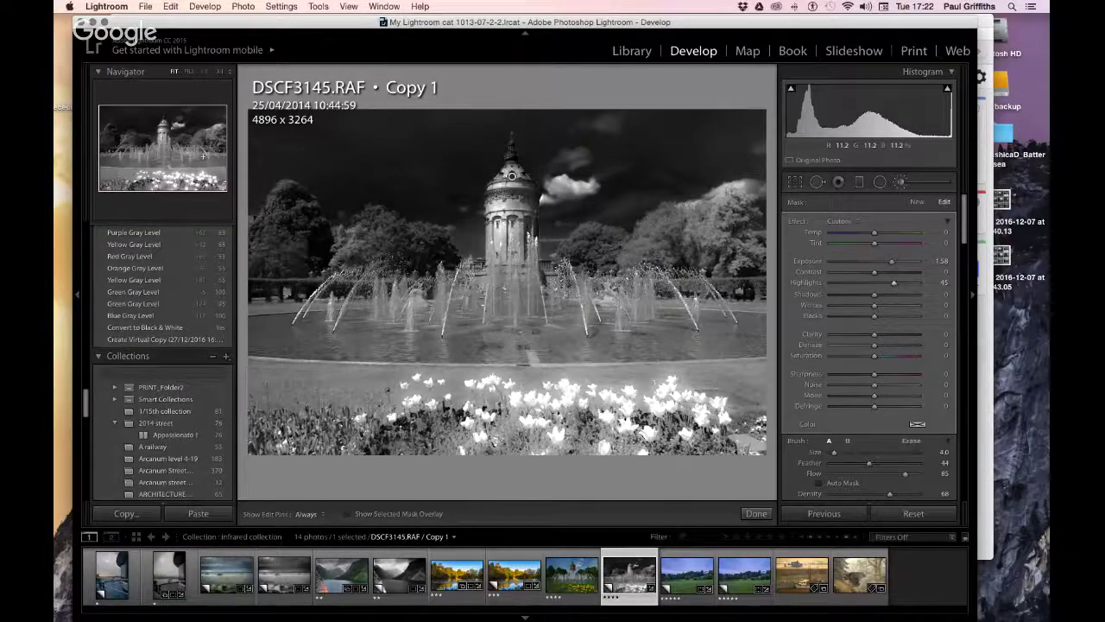
key("z")
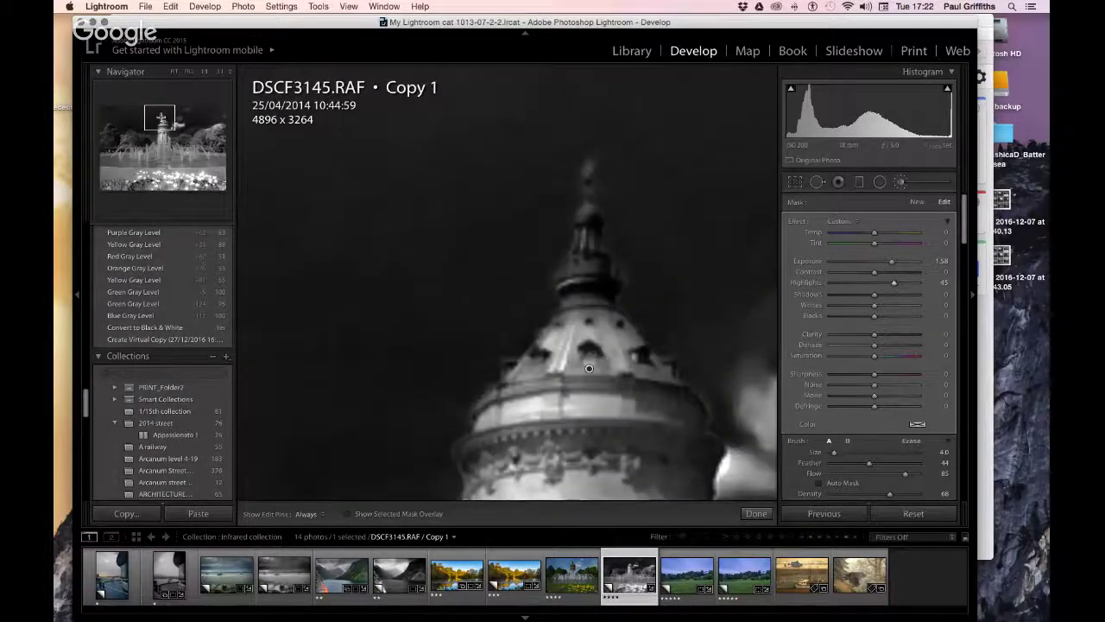
key("h")
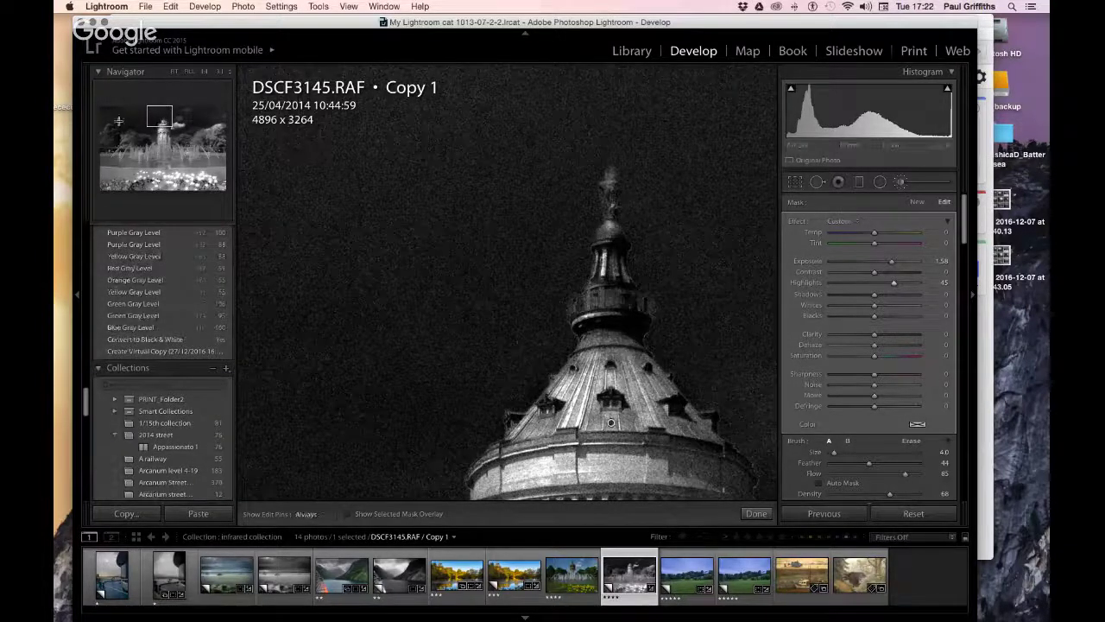
left_click(125, 121)
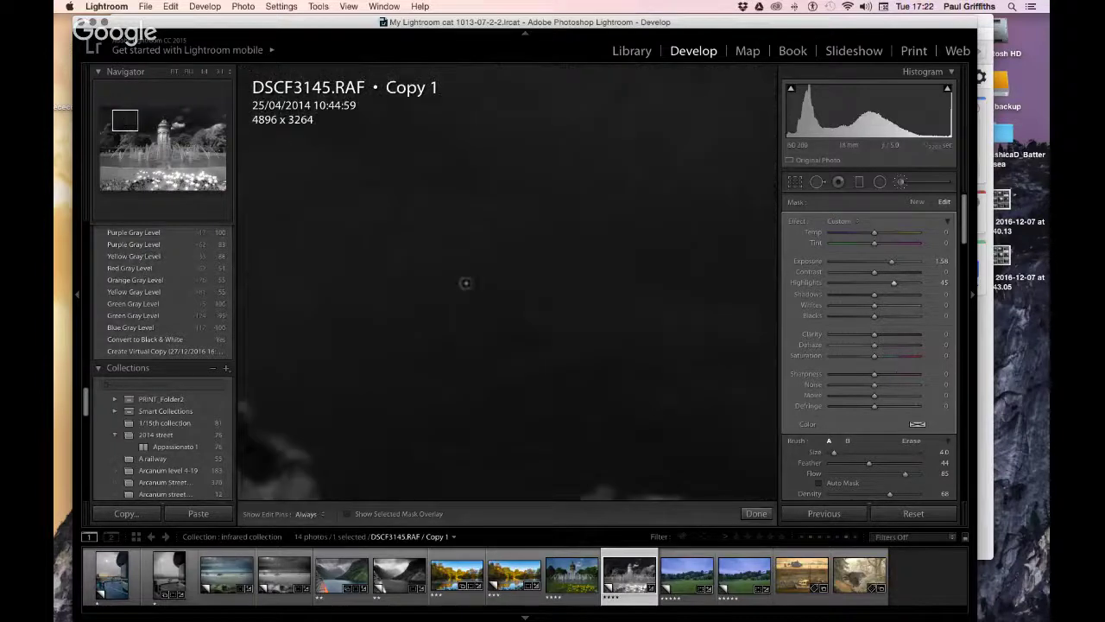
left_click(174, 72)
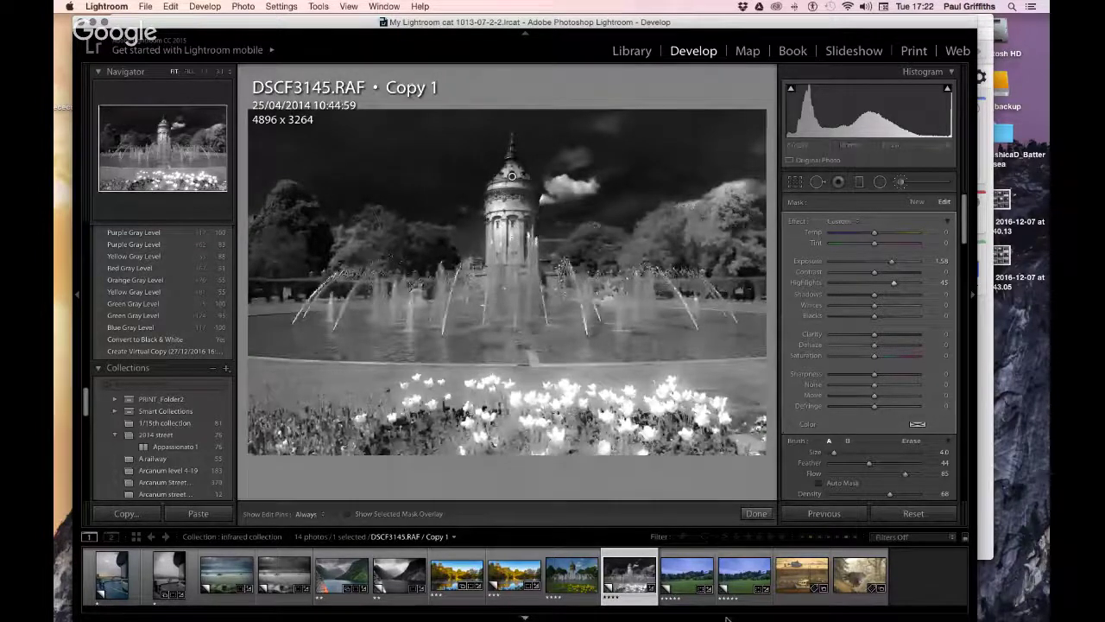
left_click(756, 513)
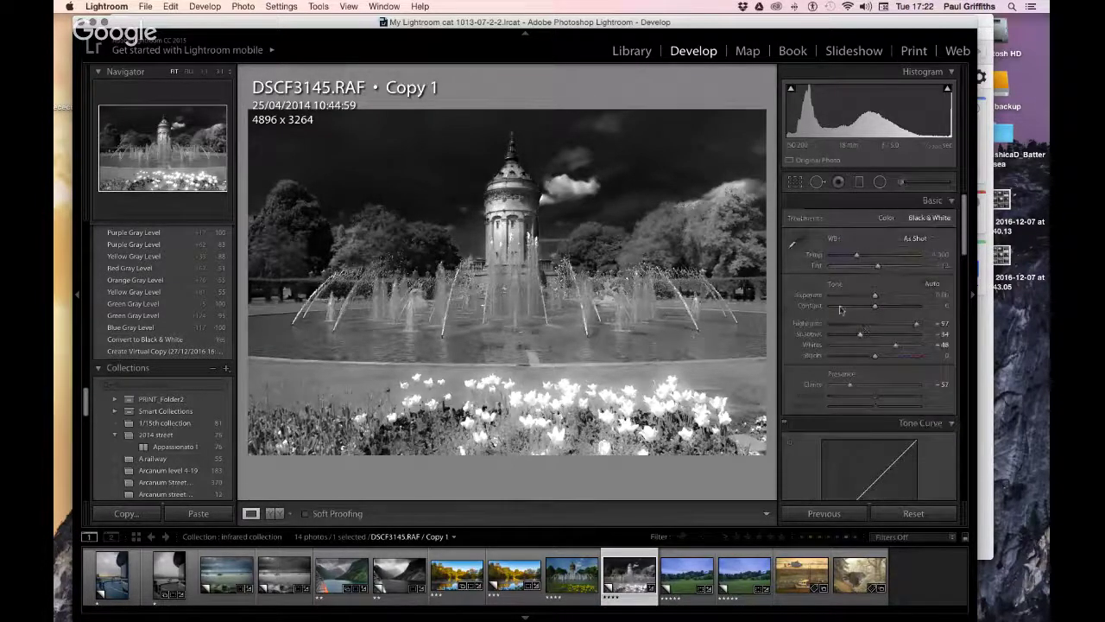
Start a new Adjustment Brush at size 25 for the fountain's left side.
left_click(900, 181)
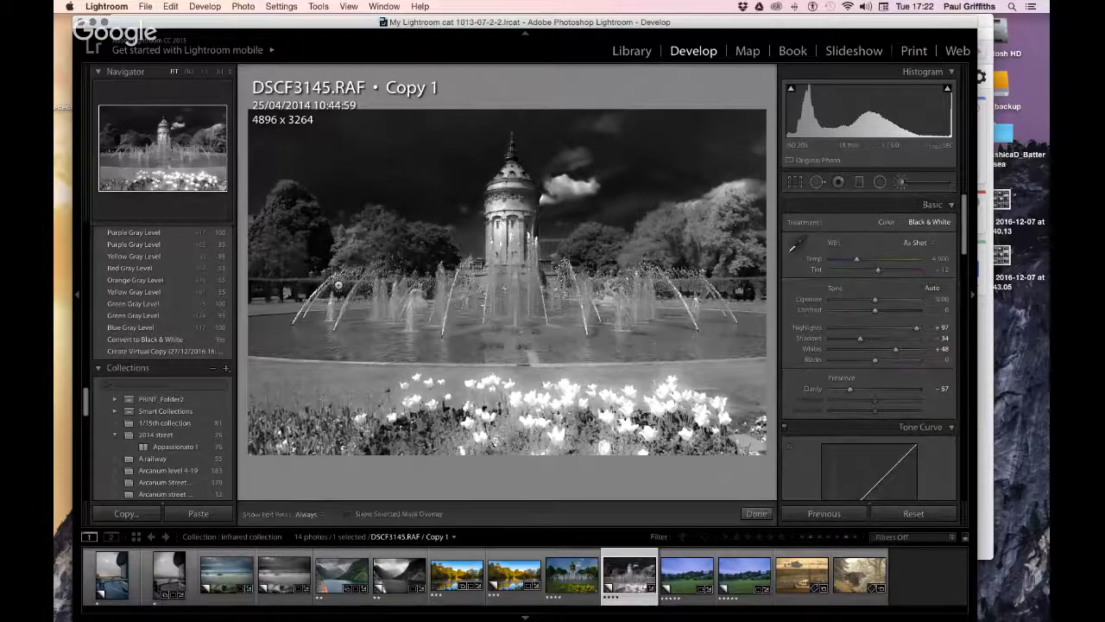
scroll(337, 315, "up", 10)
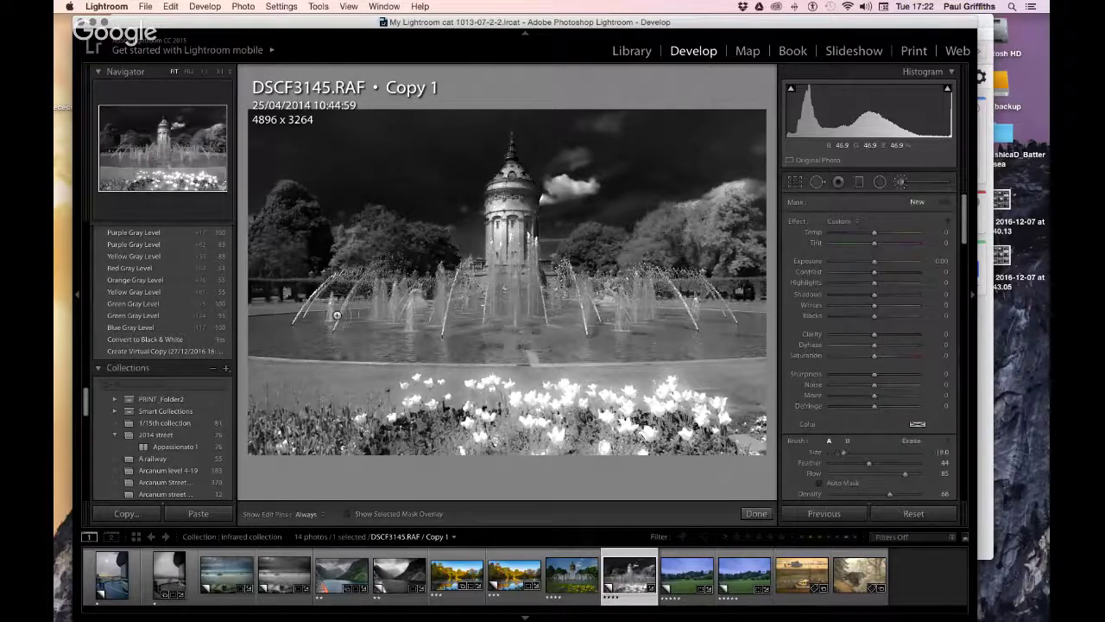
scroll(321, 309, "down", 3)
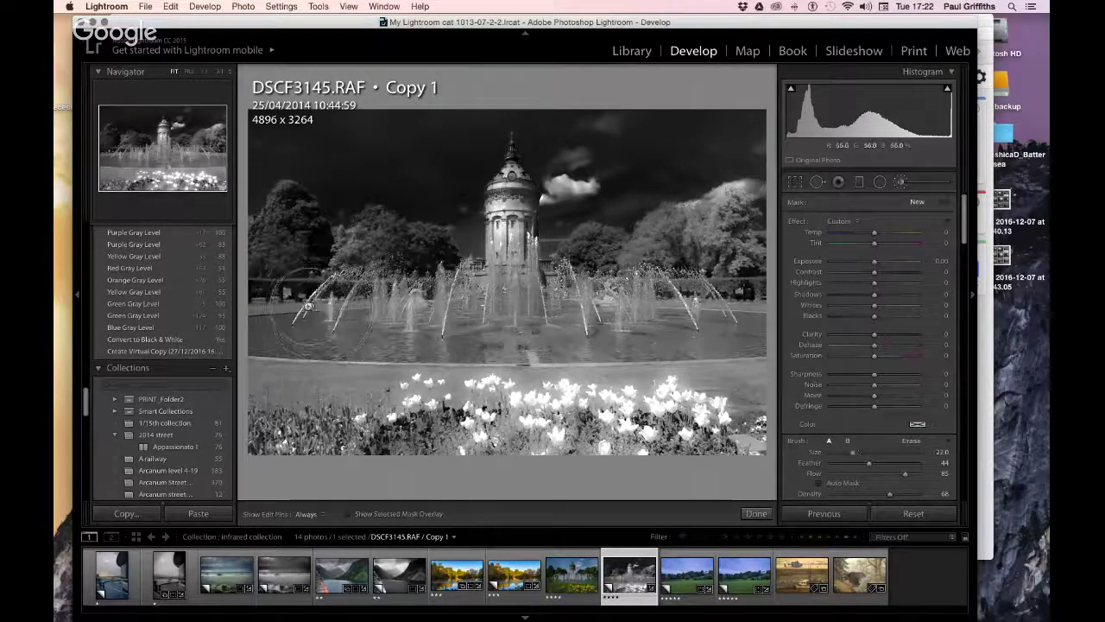
key("h")
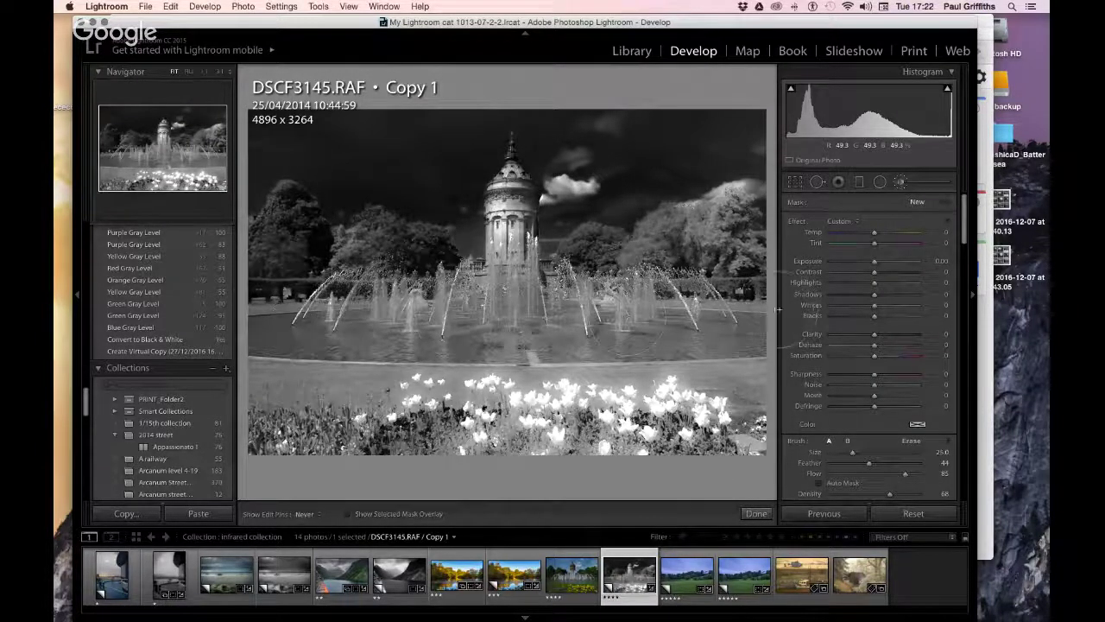
key("h")
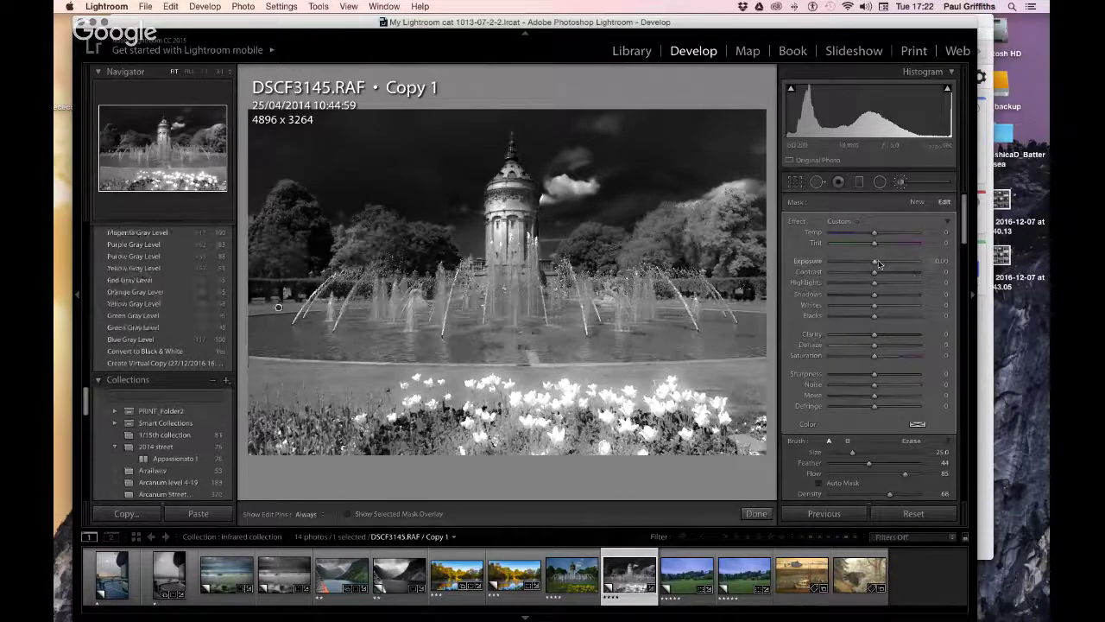
Set the fountain mask to Contrast 20, Highlights 69 and Shadows -36, then finish.
left_click_drag(874, 271, 885, 278)
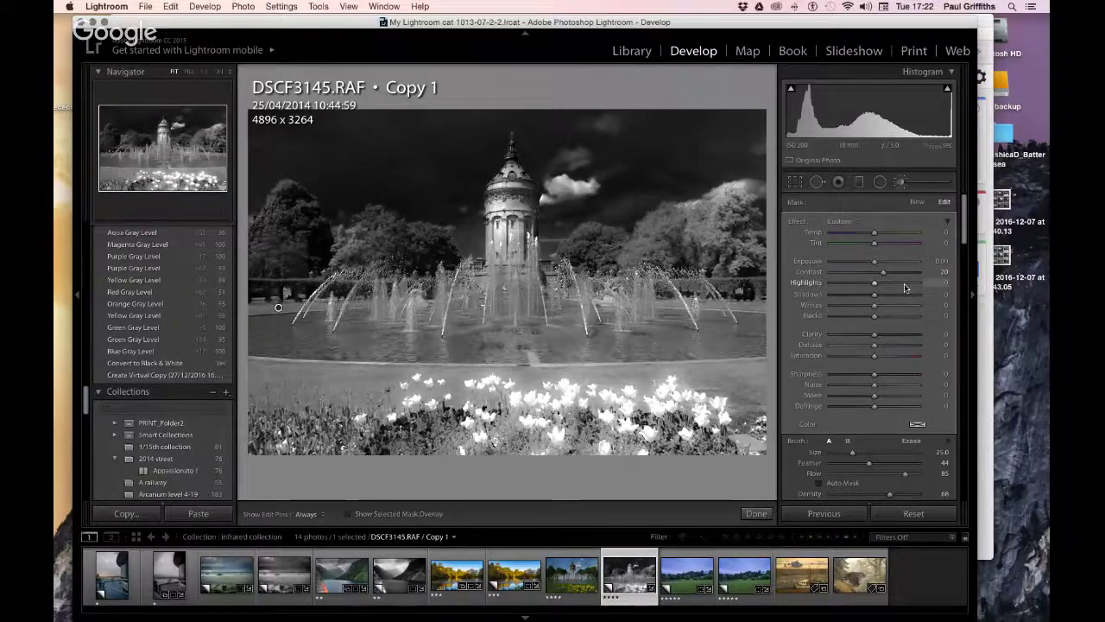
left_click(904, 283)
left_click(859, 298)
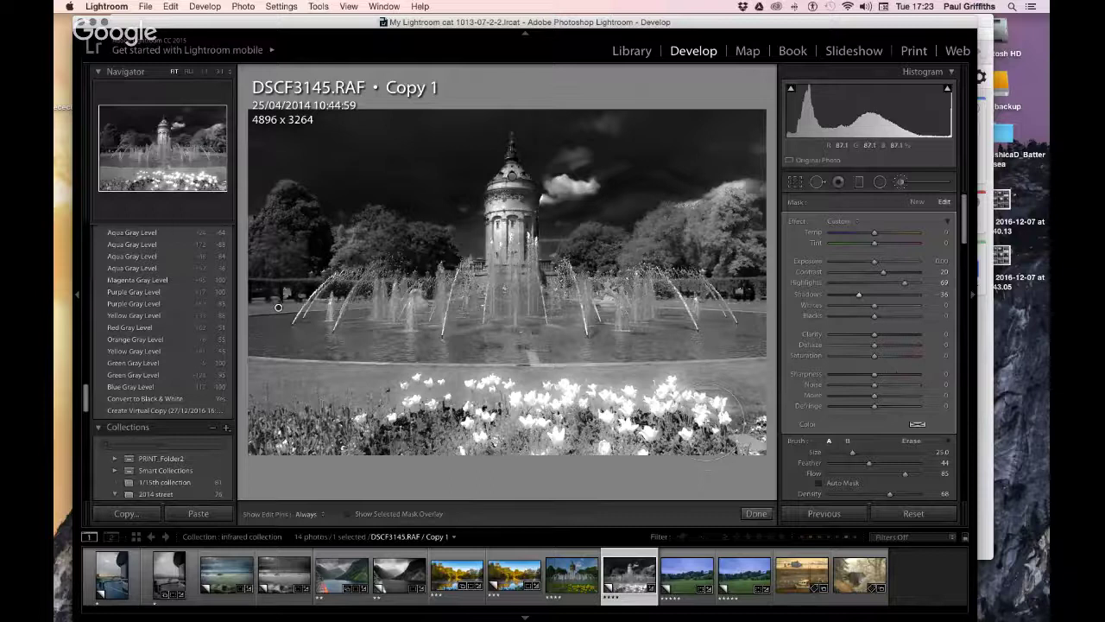
left_click(755, 513)
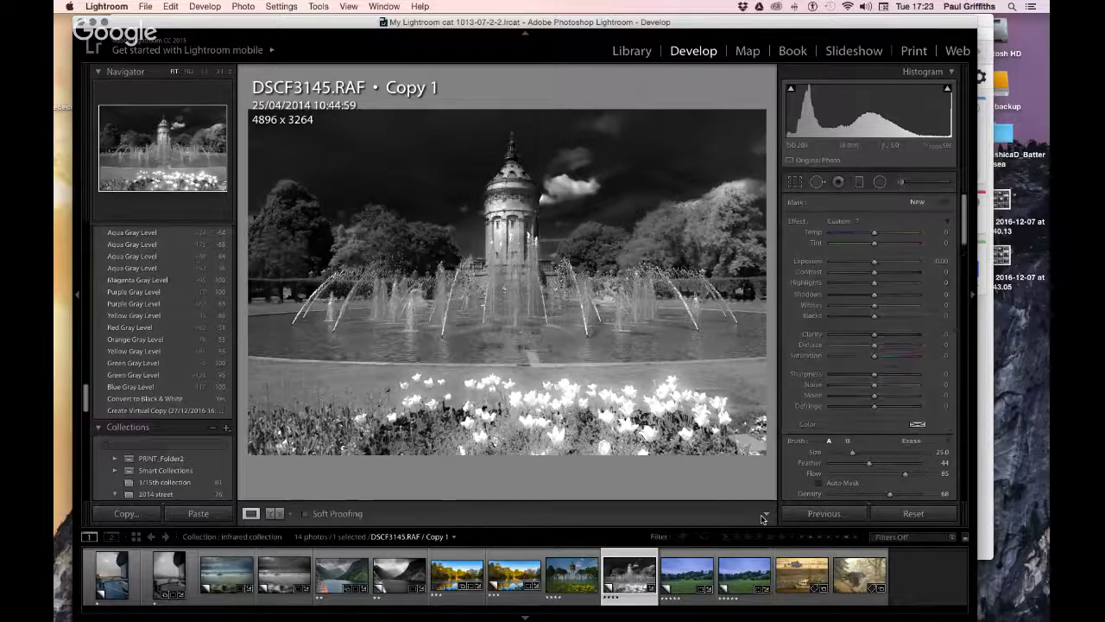
left_click(577, 577)
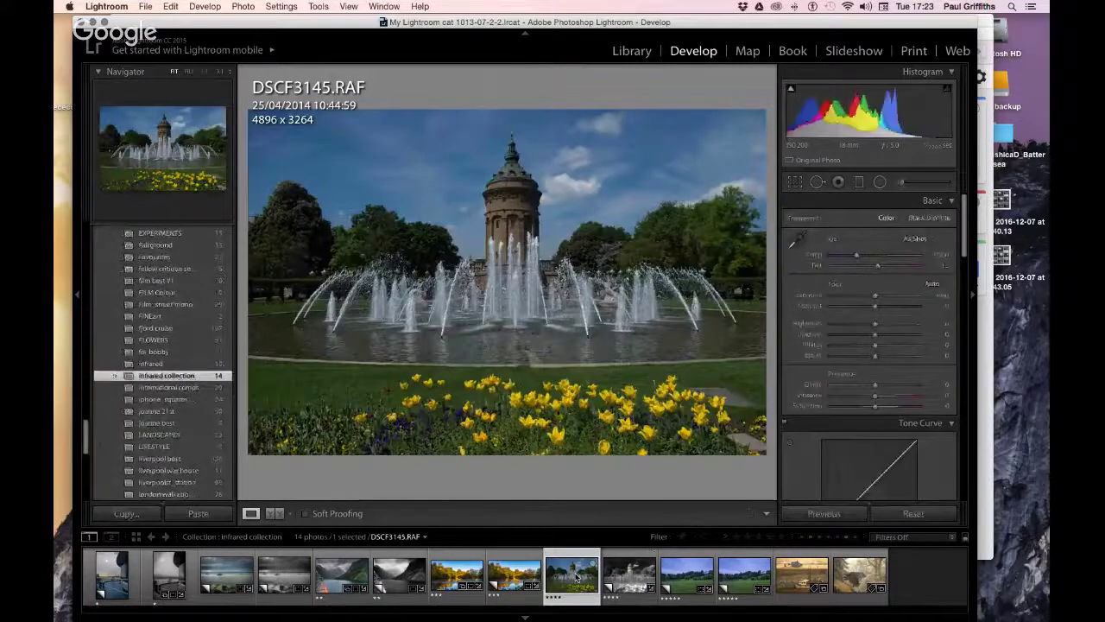
left_click(638, 577)
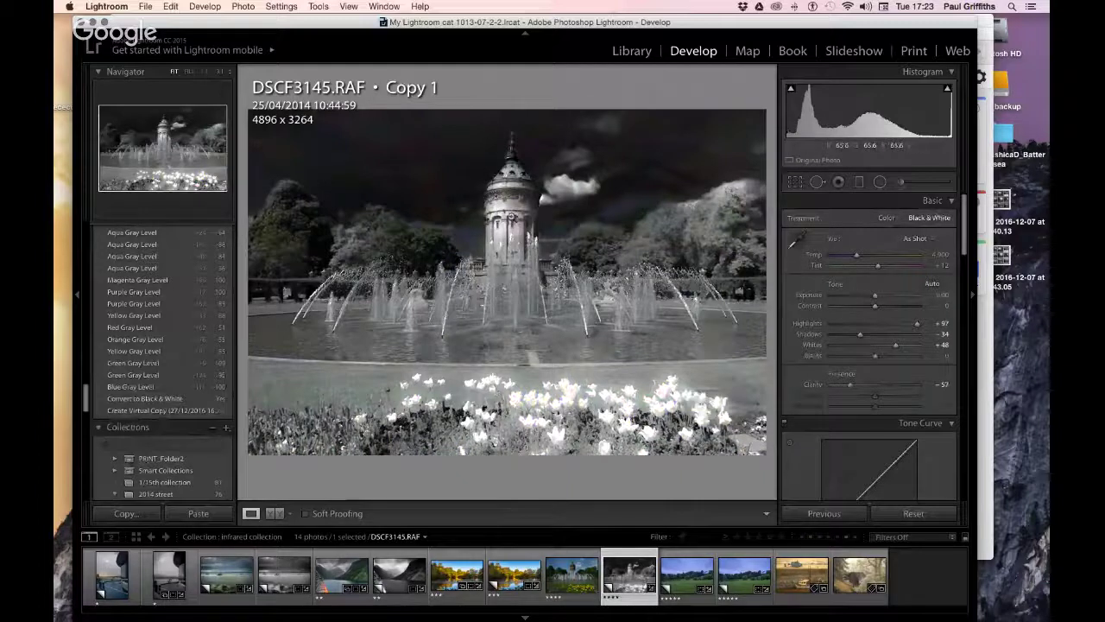
left_click(511, 216)
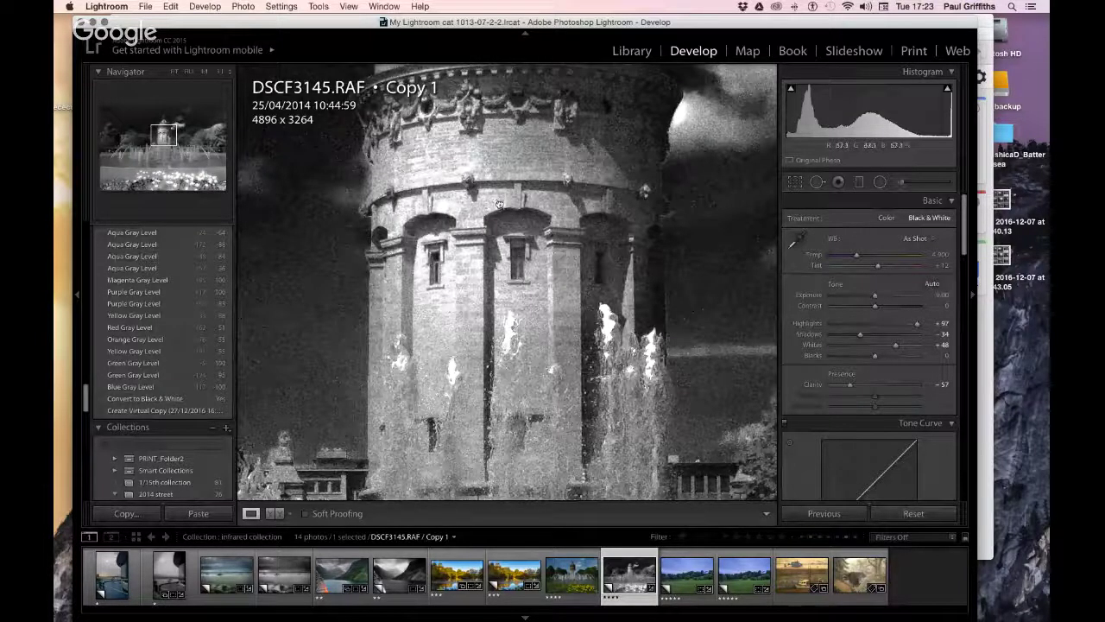
left_click_drag(499, 205, 502, 575)
left_click_drag(528, 365, 522, 69)
left_click(494, 216)
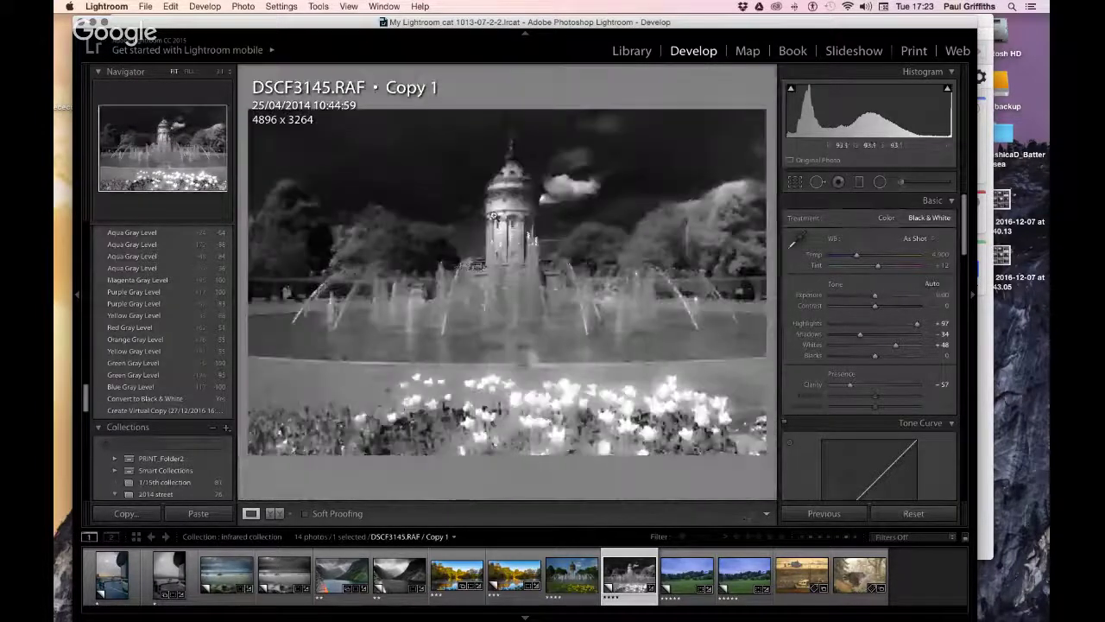